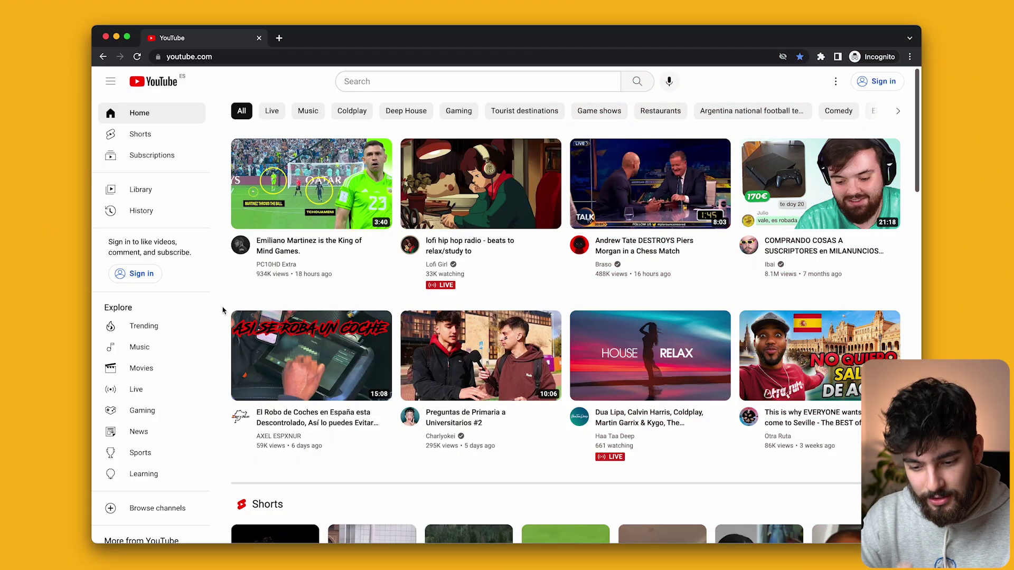
Step: Screenshot the YouTube home page's grid of video cards to the clipboard
{"action": "left_click_drag", "start_coordinate": [95, 74], "coordinate": [903, 568]}
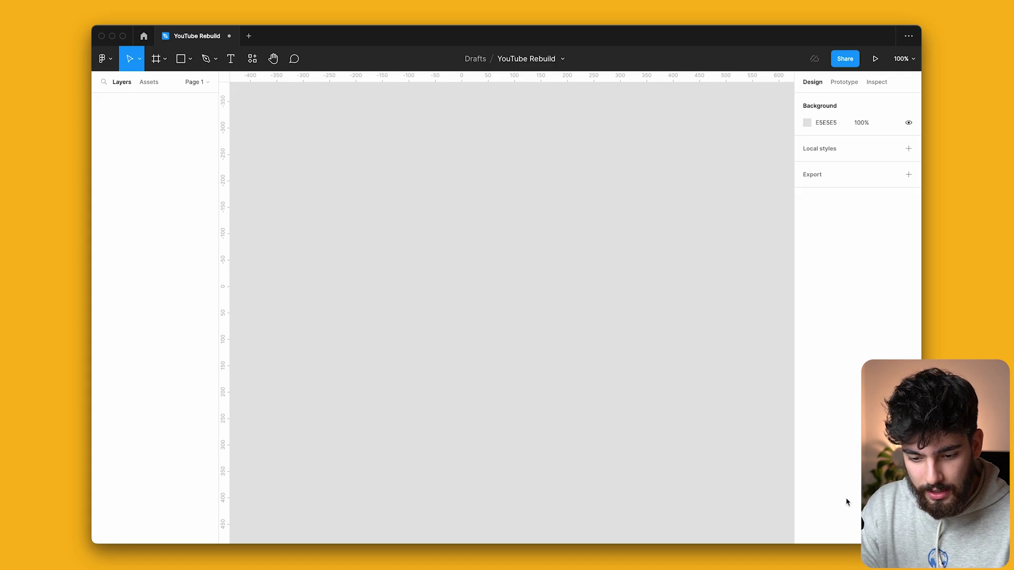
Step: Paste the YouTube home page screenshot into the YouTube Rebuild file
{"action": "key", "text": "super+v"}
{"action": "scroll", "coordinate": [640, 338], "scroll_direction": "down", "scroll_amount": 3}
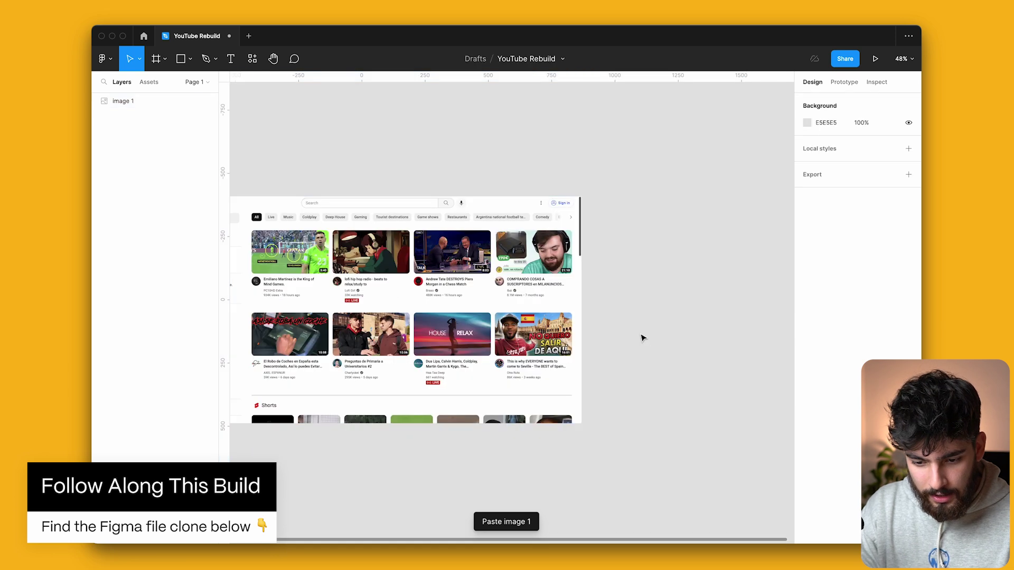
{"action": "scroll", "coordinate": [655, 327], "scroll_direction": "up", "scroll_amount": 2}
Step: Add a 1440×1024 Desktop frame and drag it left toward the screenshot
{"action": "left_click", "coordinate": [665, 320]}
{"action": "key", "text": "f"}
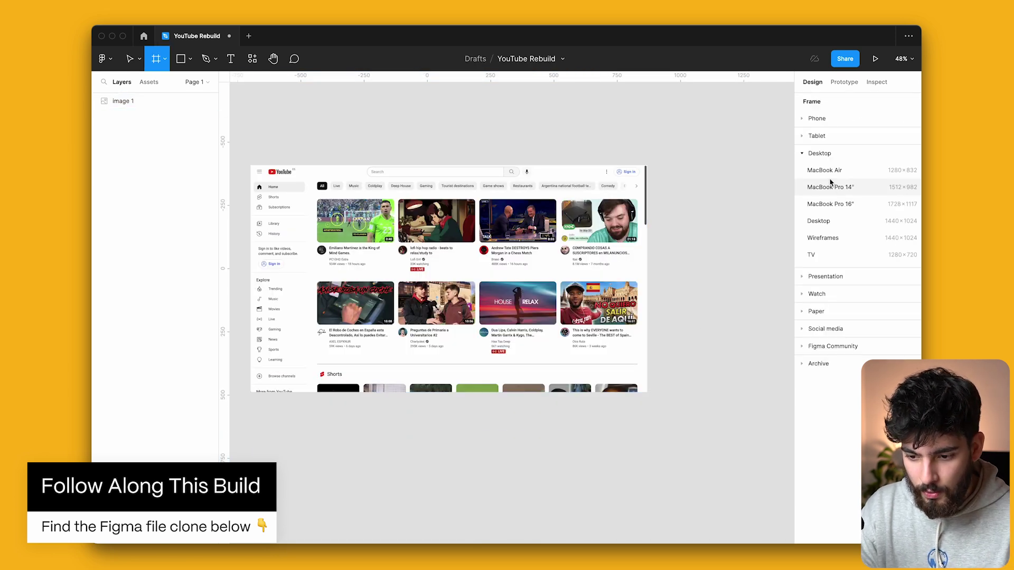
{"action": "left_click", "coordinate": [837, 224]}
{"action": "left_click_drag", "start_coordinate": [601, 272], "coordinate": [301, 269]}
Step: Drop the Desktop - 1 frame to the left of the YouTube screenshot
{"action": "left_click", "coordinate": [491, 283]}
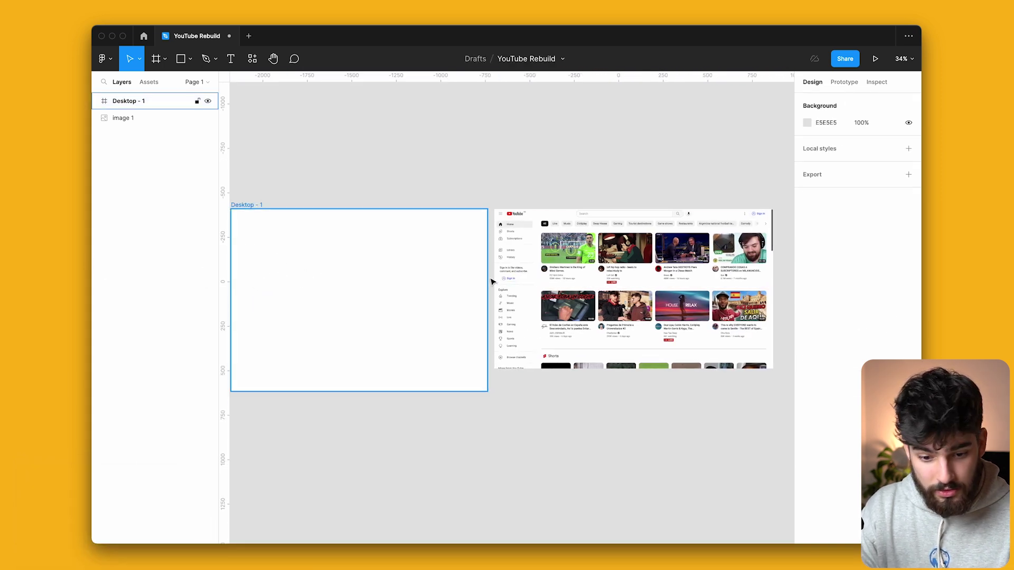
{"action": "scroll", "coordinate": [491, 283], "scroll_direction": "left", "scroll_amount": 2}
{"action": "scroll", "coordinate": [492, 280], "scroll_direction": "right", "scroll_amount": 5}
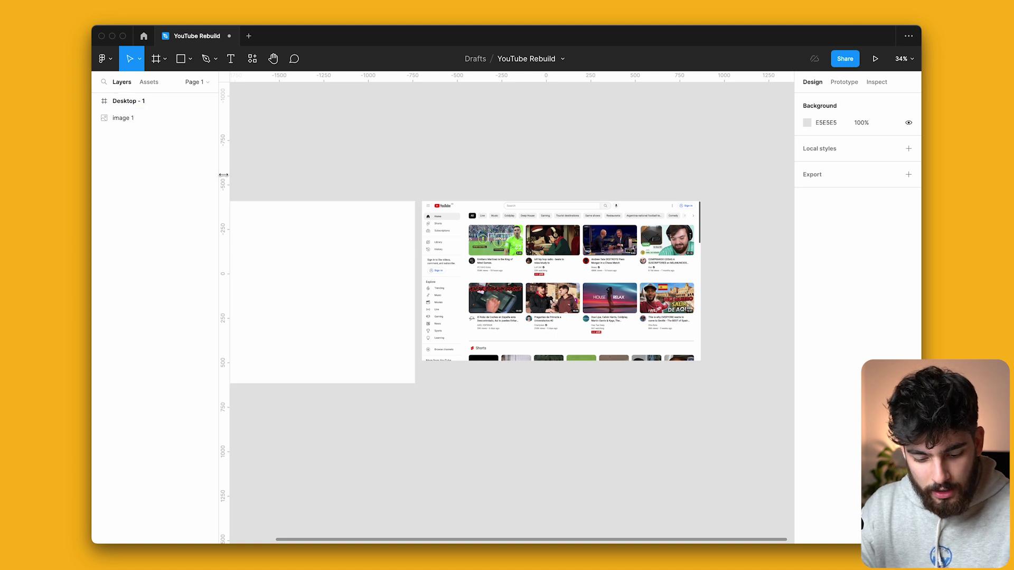
{"action": "scroll", "coordinate": [572, 216], "scroll_direction": "up", "scroll_amount": 5}
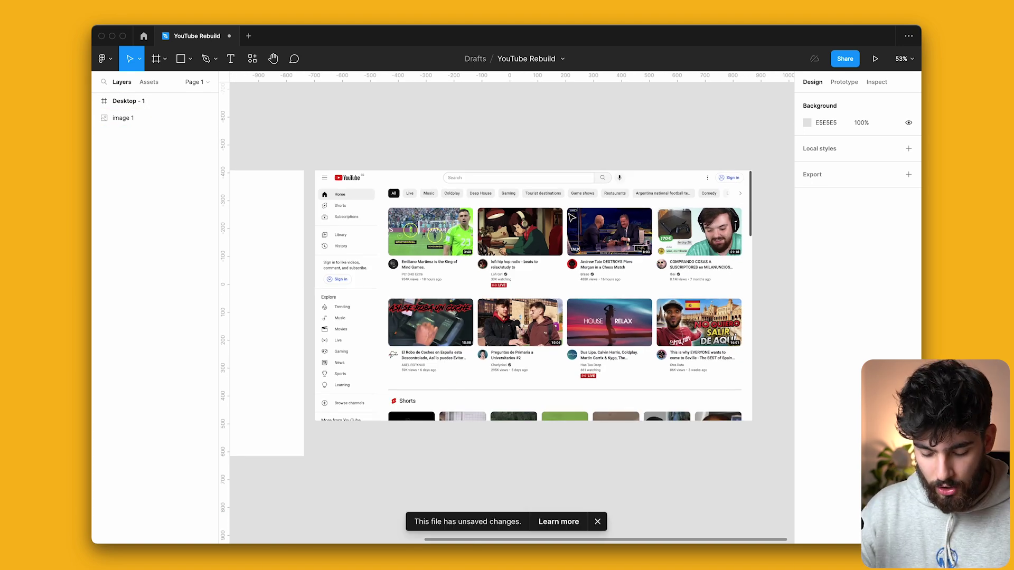
Step: Dismiss the unsaved-changes notice and switch back to the YouTube page in the browser
{"action": "left_click", "coordinate": [597, 522]}
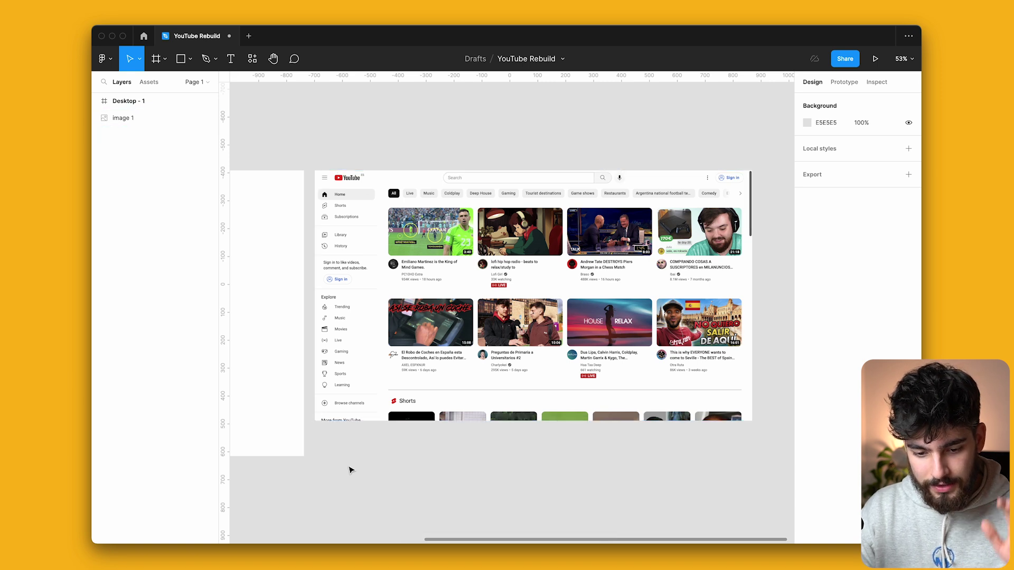
{"action": "scroll", "coordinate": [463, 209], "scroll_direction": "up", "scroll_amount": 5}
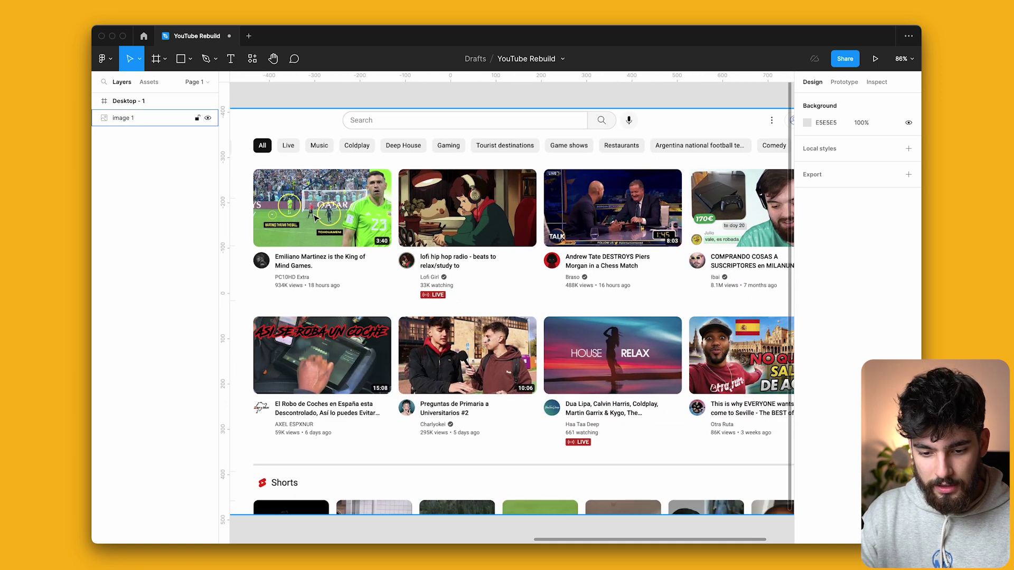
{"action": "scroll", "coordinate": [465, 213], "scroll_direction": "down", "scroll_amount": 4}
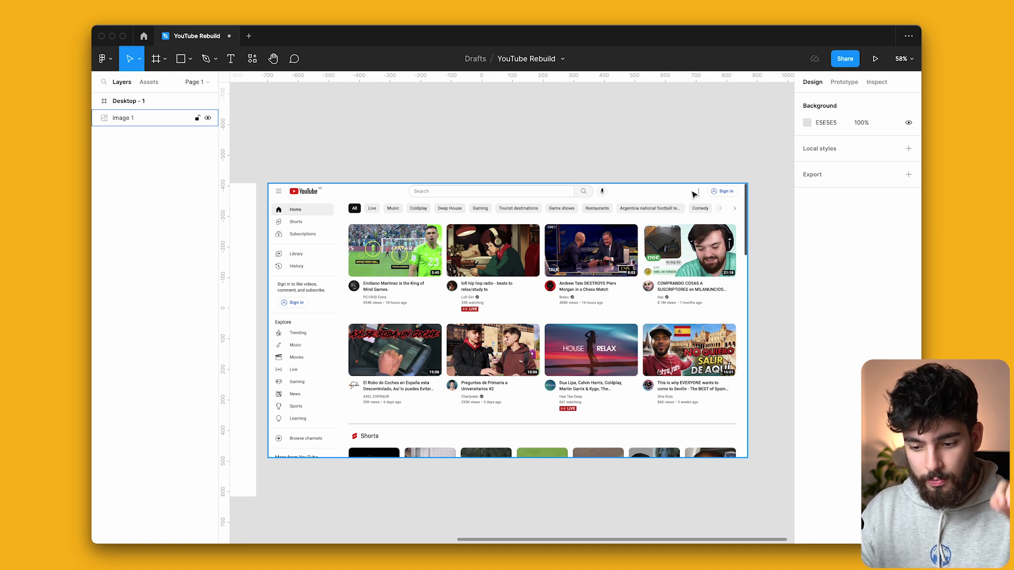
{"action": "scroll", "coordinate": [698, 220], "scroll_direction": "down", "scroll_amount": 2}
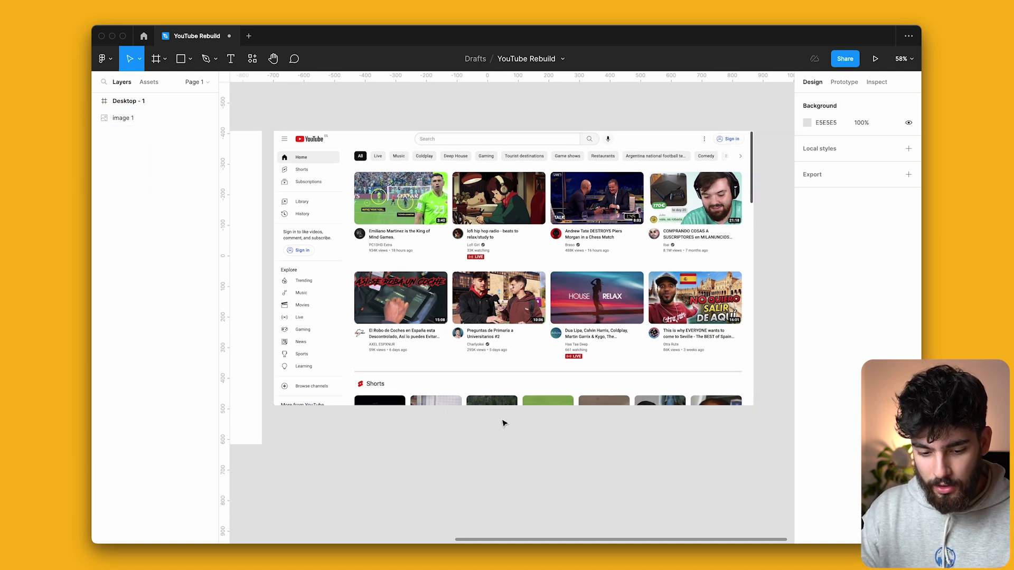
{"action": "key", "text": "super+Tab"}
Step: Glance over the YouTube feed, then return to Figma and select the image 1 screenshot
{"action": "scroll", "coordinate": [327, 345], "scroll_direction": "down", "scroll_amount": 5}
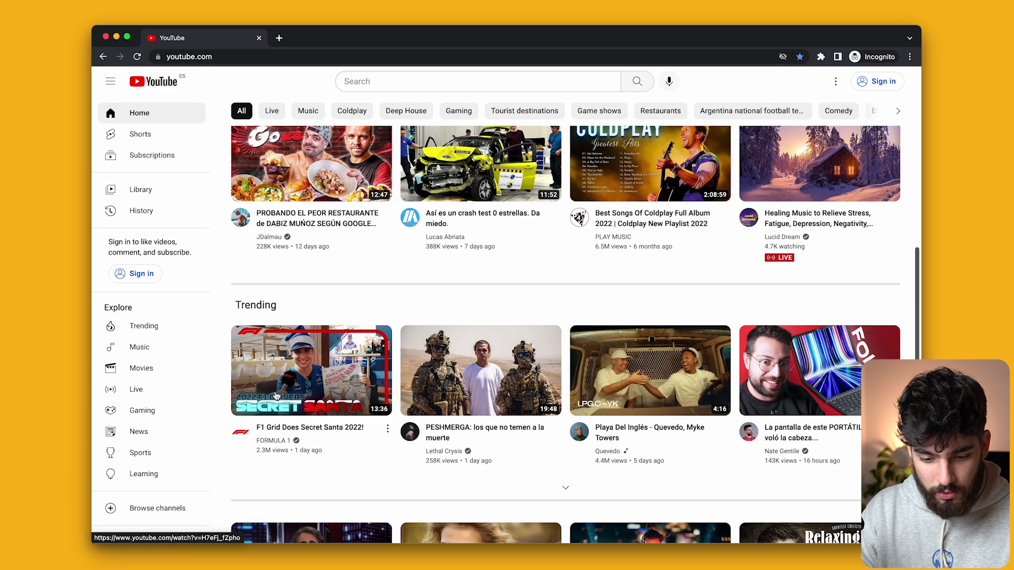
{"action": "scroll", "coordinate": [327, 345], "scroll_direction": "up", "scroll_amount": 10}
{"action": "key", "text": "super+Tab"}
{"action": "scroll", "coordinate": [328, 344], "scroll_direction": "right", "scroll_amount": 3}
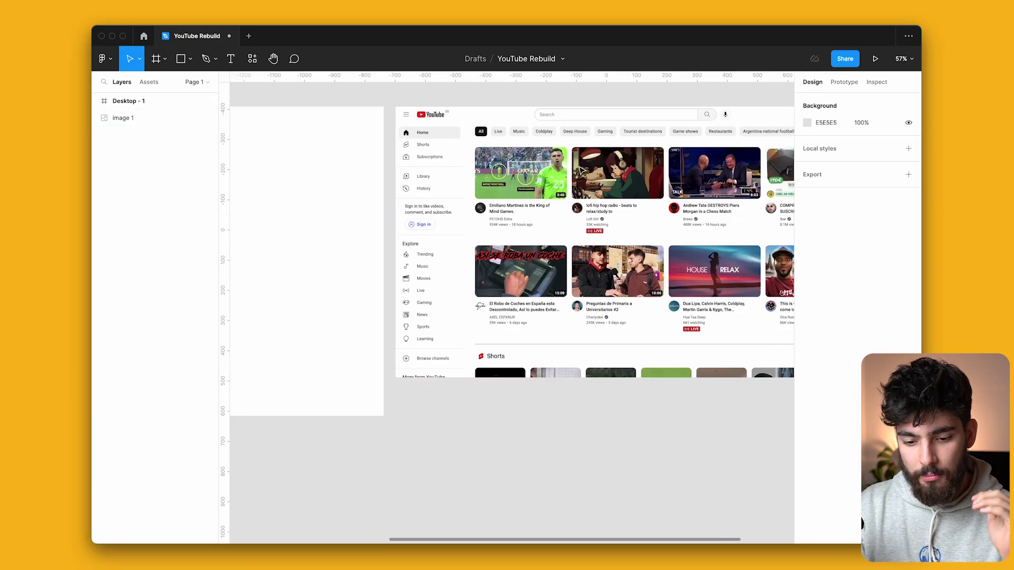
{"action": "scroll", "coordinate": [454, 111], "scroll_direction": "right", "scroll_amount": 2}
{"action": "left_click", "coordinate": [454, 112]}
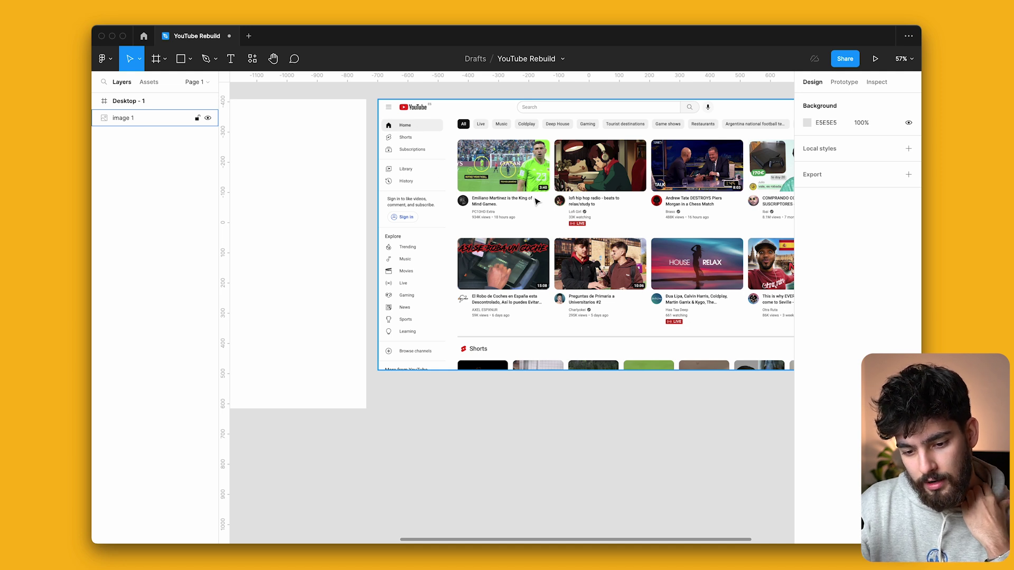
Step: Draw a 271×168 frame, Frame 1, on the empty canvas above the screenshot
{"action": "scroll", "coordinate": [521, 161], "scroll_direction": "right", "scroll_amount": 3}
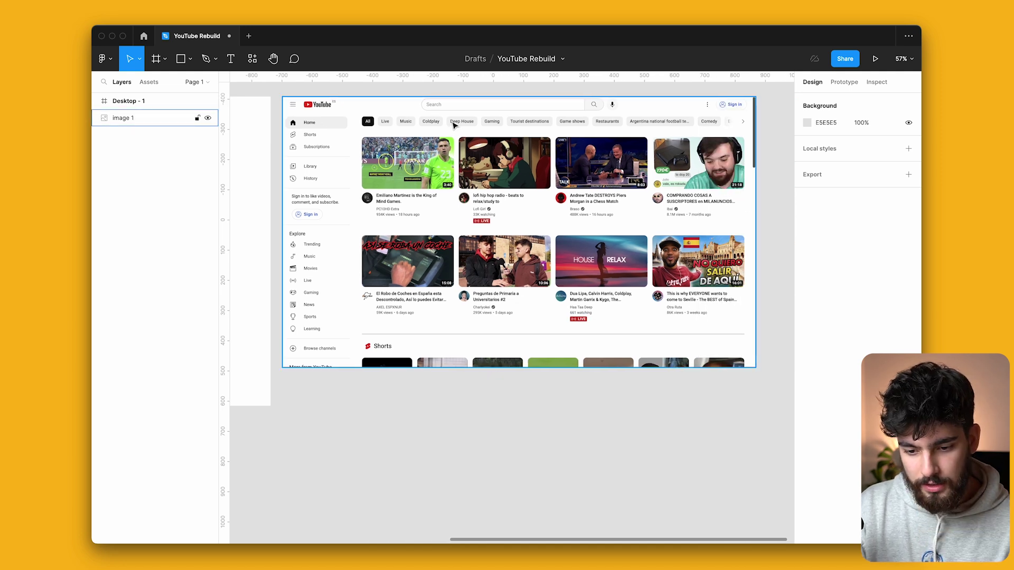
{"action": "scroll", "coordinate": [453, 125], "scroll_direction": "left", "scroll_amount": 5}
{"action": "scroll", "coordinate": [541, 138], "scroll_direction": "up", "scroll_amount": 5}
{"action": "scroll", "coordinate": [435, 106], "scroll_direction": "right", "scroll_amount": 6}
{"action": "scroll", "coordinate": [434, 106], "scroll_direction": "up", "scroll_amount": 3, "text": "ctrl"}
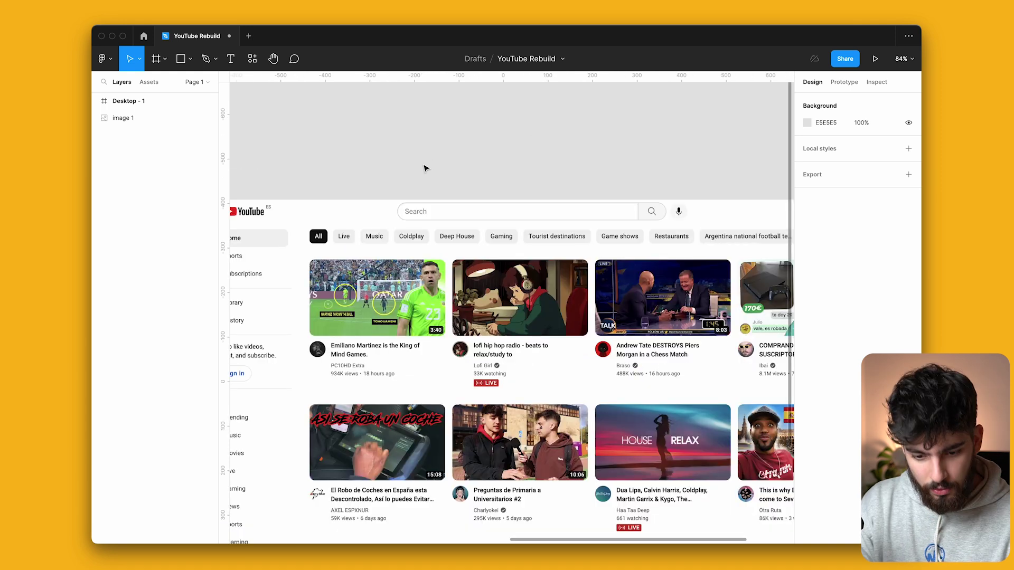
{"action": "scroll", "coordinate": [426, 168], "scroll_direction": "down", "scroll_amount": 3}
{"action": "scroll", "coordinate": [425, 168], "scroll_direction": "left", "scroll_amount": 1}
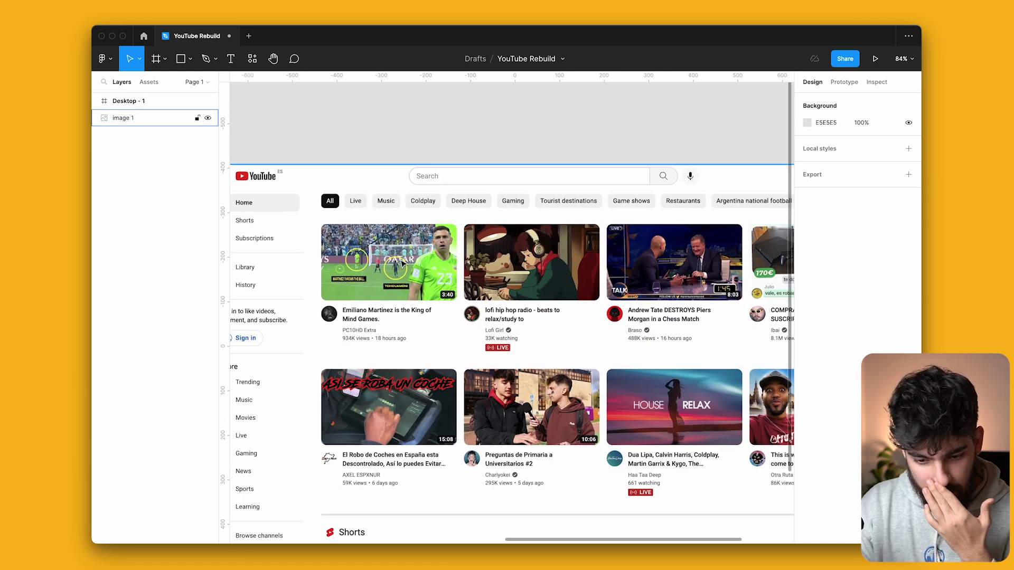
{"action": "scroll", "coordinate": [395, 268], "scroll_direction": "down", "scroll_amount": 2}
{"action": "scroll", "coordinate": [395, 267], "scroll_direction": "down", "scroll_amount": 3, "text": "ctrl"}
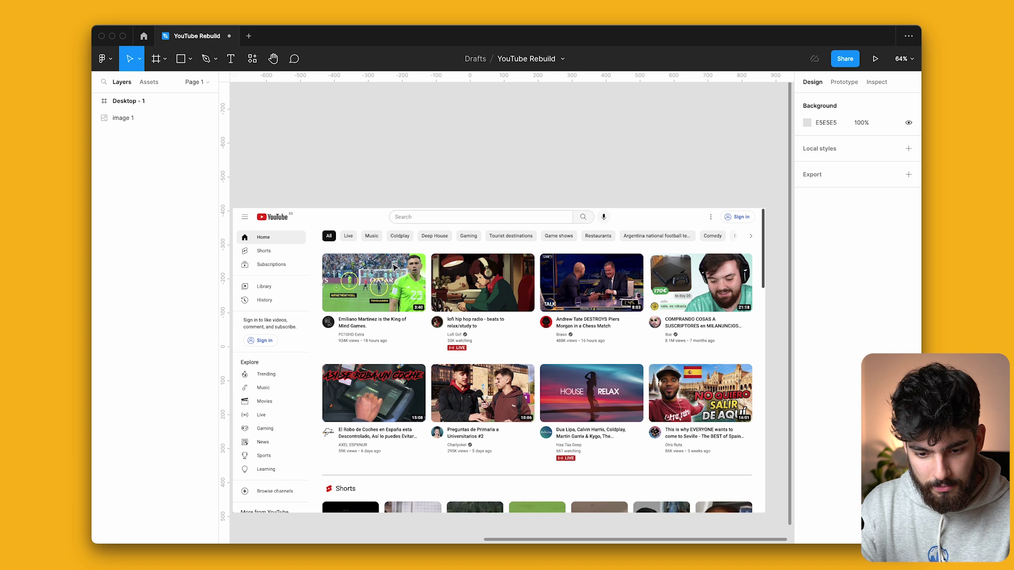
{"action": "scroll", "coordinate": [395, 267], "scroll_direction": "up", "scroll_amount": 5, "text": "ctrl"}
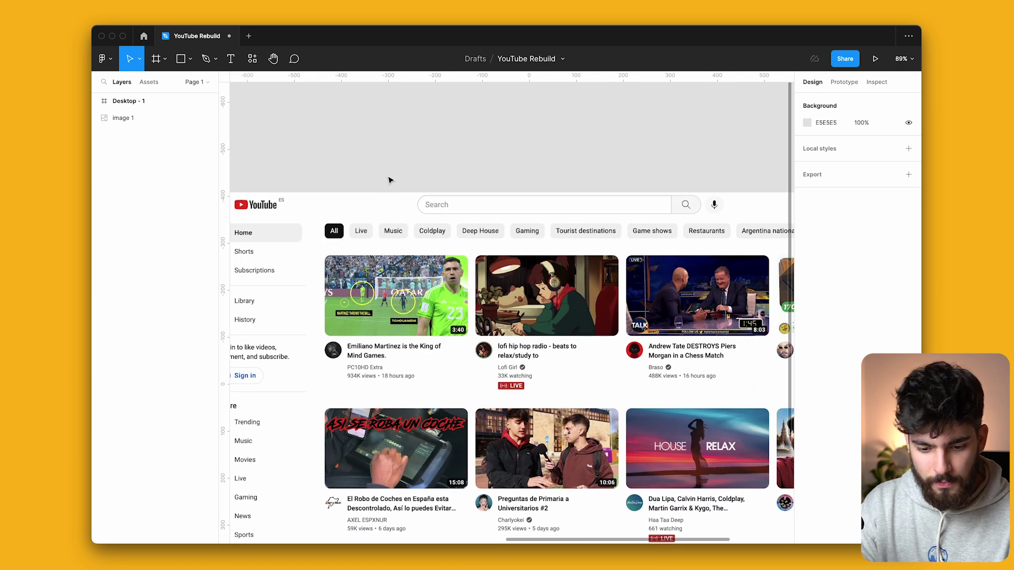
{"action": "scroll", "coordinate": [376, 153], "scroll_direction": "up", "scroll_amount": 3}
{"action": "key", "text": "f"}
{"action": "left_click_drag", "start_coordinate": [318, 112], "coordinate": [445, 191]}
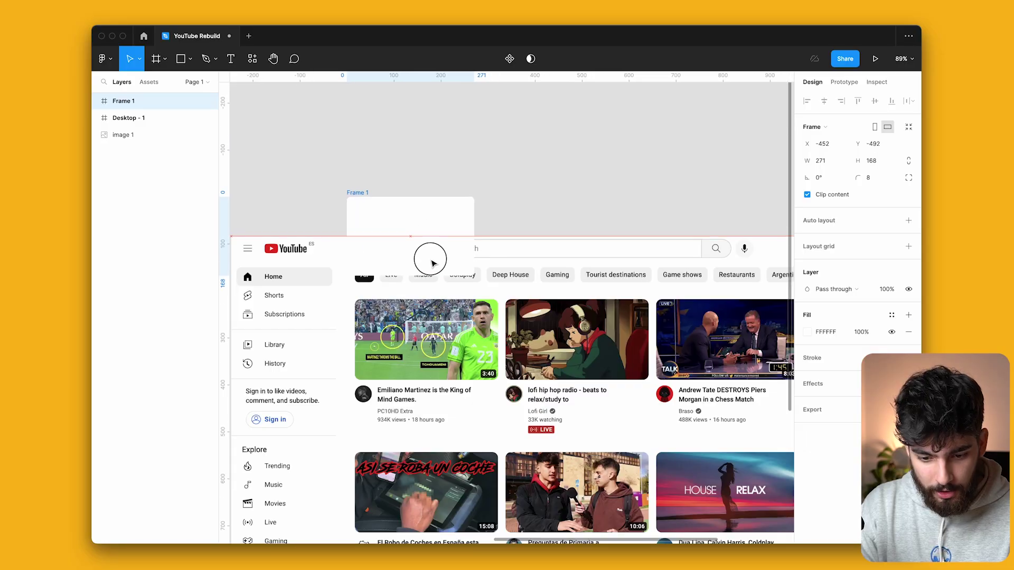
Step: Move Frame 1 onto the first video thumbnail in the screenshot to compare sizes
{"action": "left_click_drag", "start_coordinate": [427, 258], "coordinate": [428, 120]}
Step: Draw a roughly 40×40 circle below the 304×168 thumbnail frame for the channel avatar
{"action": "scroll", "coordinate": [428, 120], "scroll_direction": "up", "scroll_amount": 2}
{"action": "left_click", "coordinate": [428, 236]}
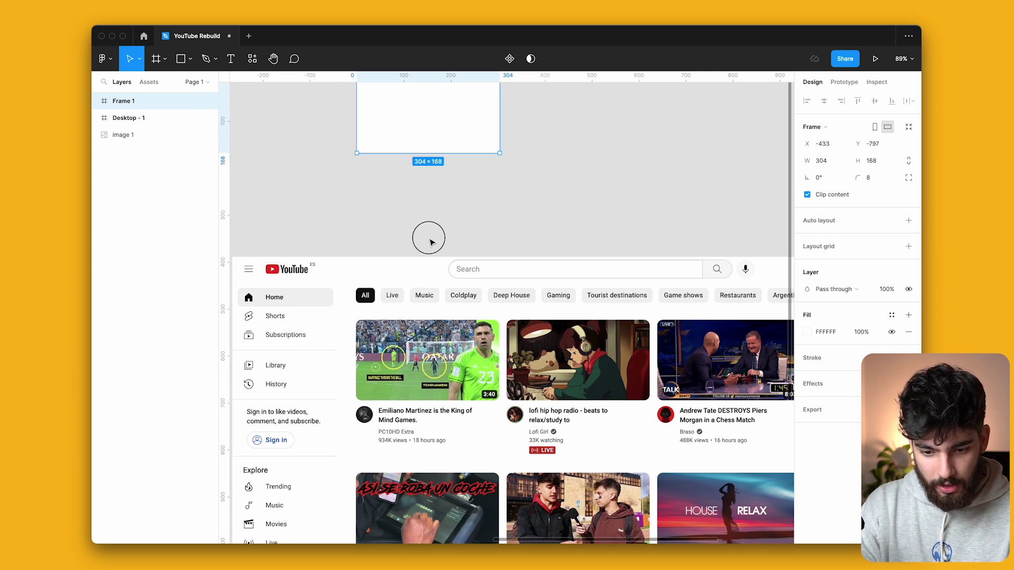
{"action": "scroll", "coordinate": [430, 243], "scroll_direction": "up", "scroll_amount": 2}
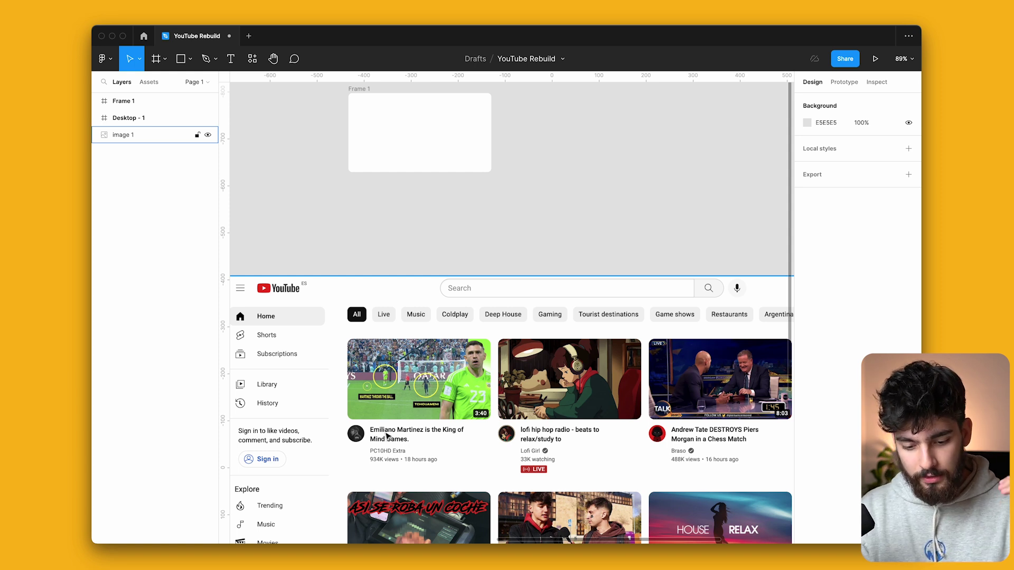
{"action": "scroll", "coordinate": [405, 186], "scroll_direction": "down", "scroll_amount": 2}
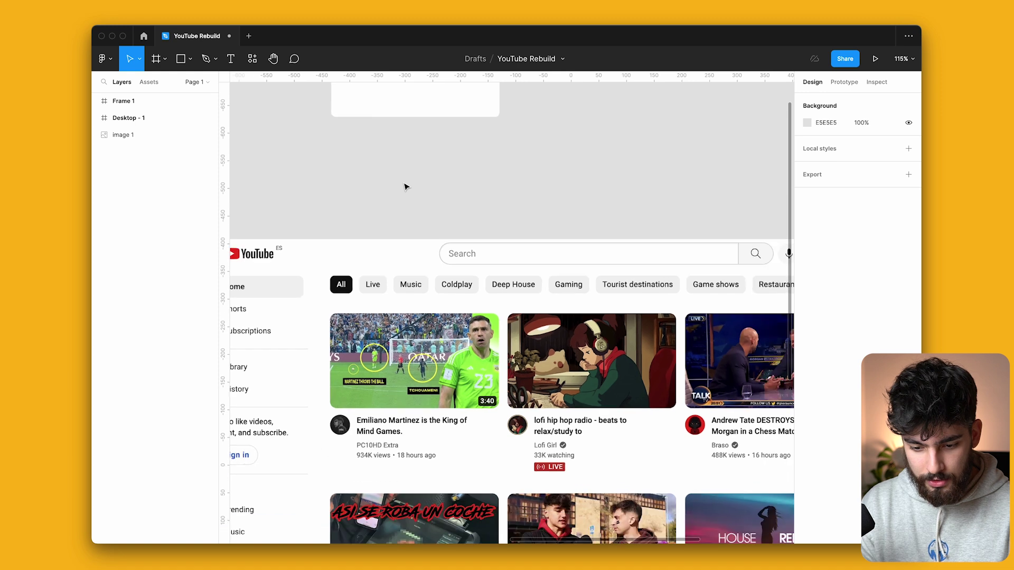
{"action": "key", "text": "o"}
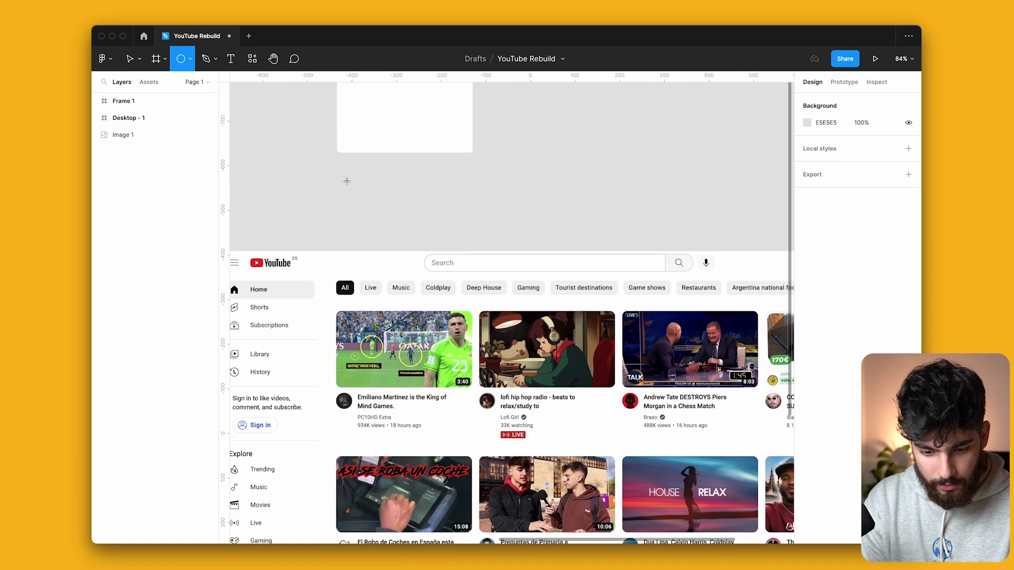
{"action": "left_click_drag", "start_coordinate": [336, 159], "coordinate": [354, 177]}
{"action": "scroll", "coordinate": [361, 168], "scroll_direction": "up", "scroll_amount": 3}
Step: Add a doubled 'Text title example multiple text' title beside the avatar, wrapped in a 237×30 box
{"action": "key", "text": "t"}
{"action": "left_click", "coordinate": [379, 163]}
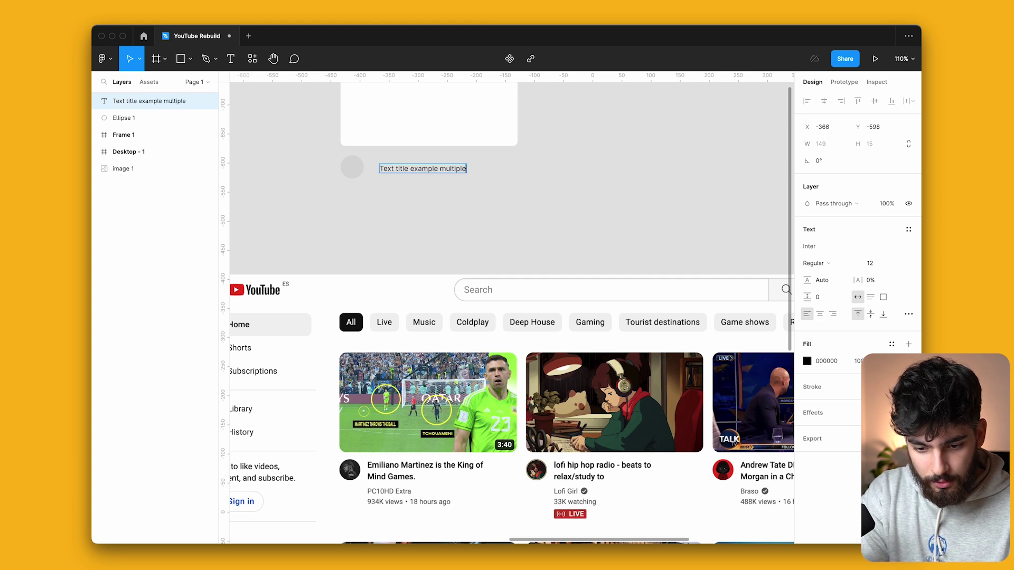
{"action": "key", "text": "super+a"}
{"action": "key", "text": "super+c"}
{"action": "key", "text": "Right"}
{"action": "key", "text": "super+v"}
{"action": "key", "text": "Escape"}
{"action": "left_click_drag", "start_coordinate": [586, 169], "coordinate": [518, 167]}
Step: Align the title text with the avatar circle's centre
{"action": "scroll", "coordinate": [482, 173], "scroll_direction": "up", "scroll_amount": 2}
{"action": "scroll", "coordinate": [482, 173], "scroll_direction": "left", "scroll_amount": 2}
{"action": "left_click_drag", "start_coordinate": [441, 181], "coordinate": [446, 180]}
{"action": "left_click", "coordinate": [442, 257]}
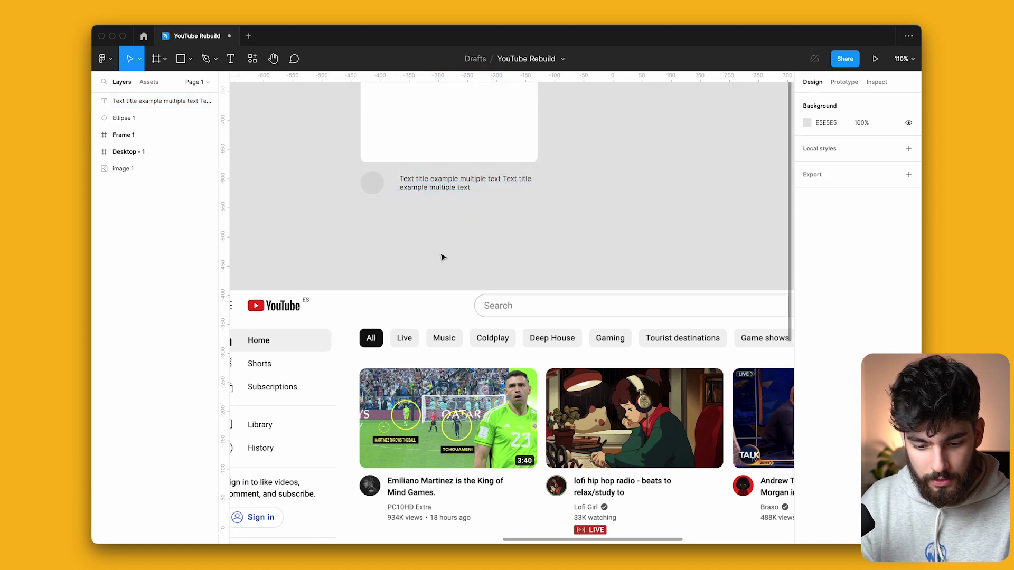
Step: Group the thumbnail, avatar and title, then undo the grouping
{"action": "scroll", "coordinate": [480, 202], "scroll_direction": "up", "scroll_amount": 2}
{"action": "scroll", "coordinate": [480, 202], "scroll_direction": "right", "scroll_amount": 1}
{"action": "left_click_drag", "start_coordinate": [617, 290], "coordinate": [310, 84]}
{"action": "key", "text": "super+g"}
{"action": "left_click", "coordinate": [561, 198]}
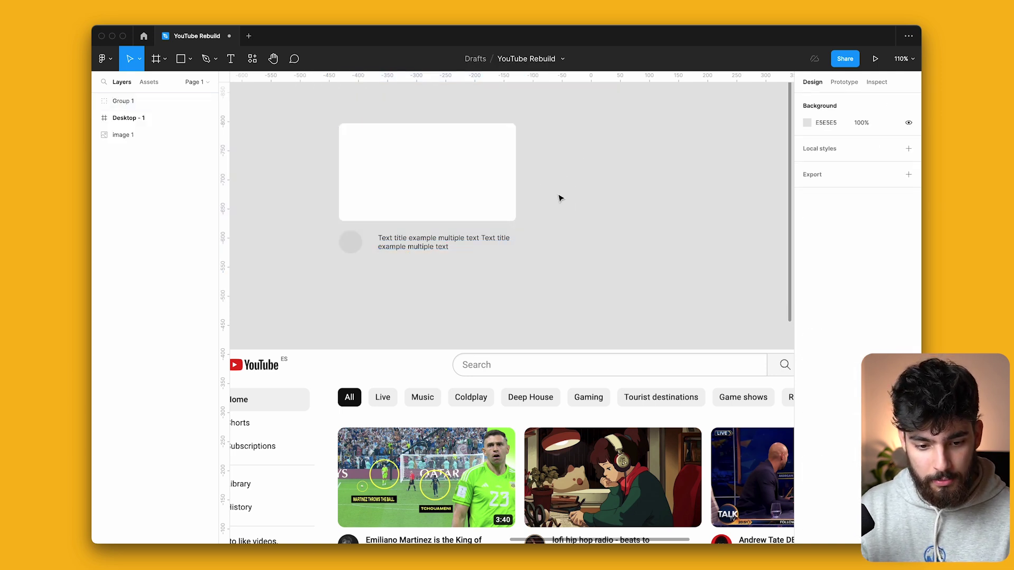
{"action": "key", "text": "super+z"}
{"action": "key", "text": "super+z"}
Step: Rename the thumbnail frame Frame 1 to Image
{"action": "left_click", "coordinate": [544, 285]}
{"action": "left_click", "coordinate": [424, 248]}
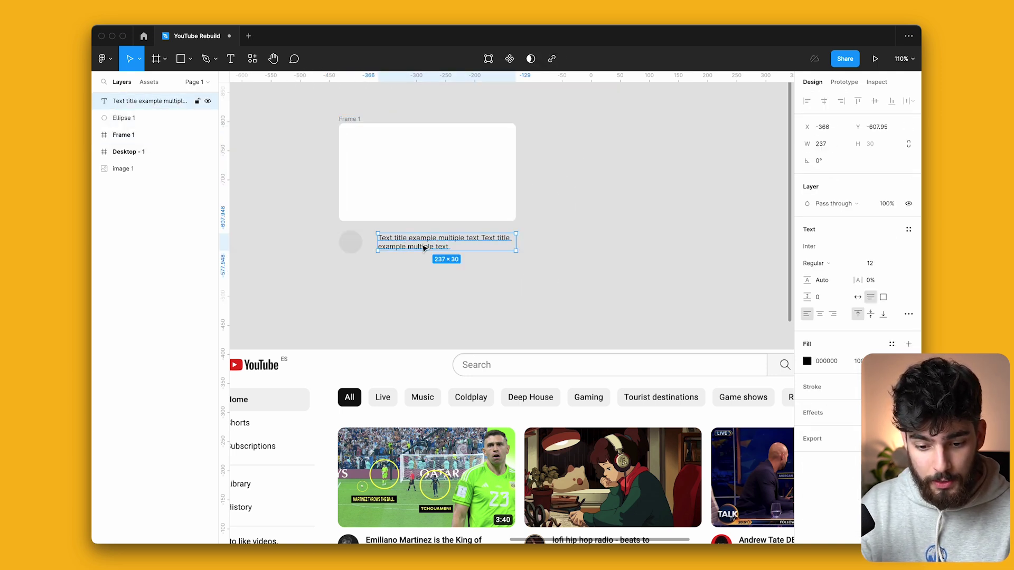
{"action": "left_click", "coordinate": [356, 120]}
{"action": "key", "text": "super+r"}
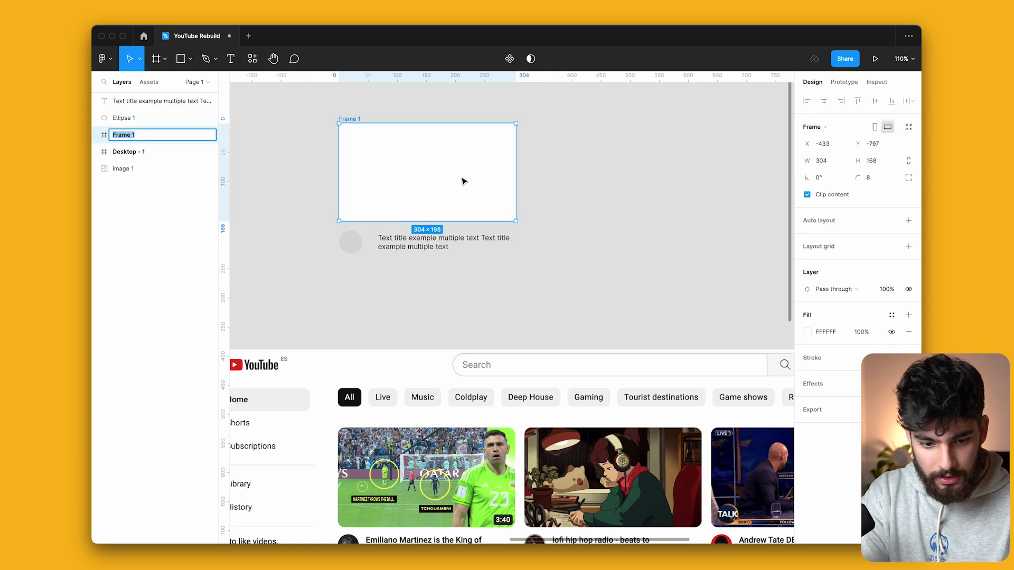
{"action": "key", "text": "Return"}
Step: Rename the avatar circle to Pp and the title layer to Text, then select both
{"action": "left_click", "coordinate": [359, 242]}
{"action": "key", "text": "super+r"}
{"action": "type", "text": "P"}
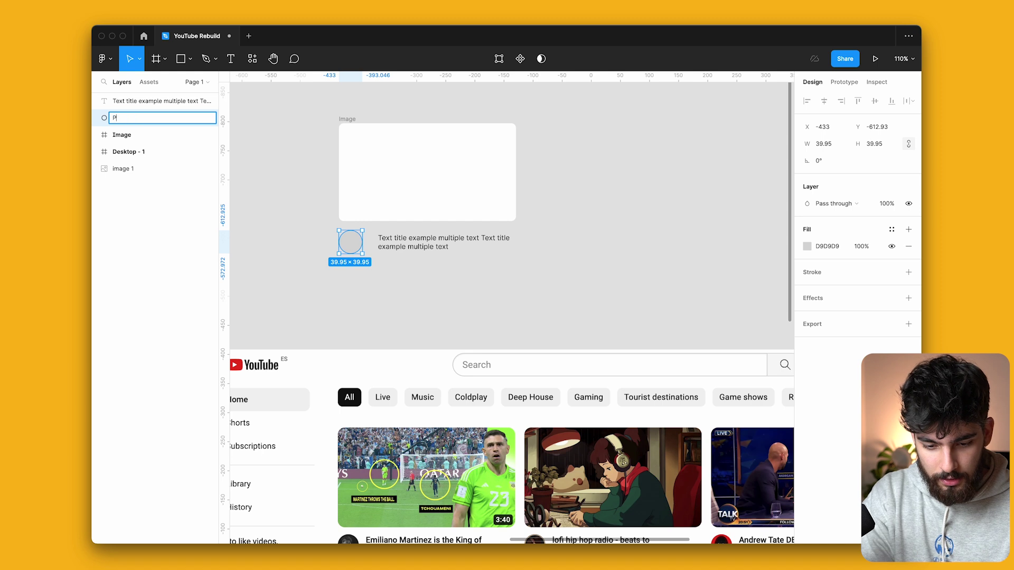
{"action": "type", "text": "p"}
{"action": "key", "text": "Return"}
{"action": "left_click", "coordinate": [425, 246]}
{"action": "key", "text": "super+r"}
{"action": "type", "text": "Tecx"}
{"action": "key", "text": "Return"}
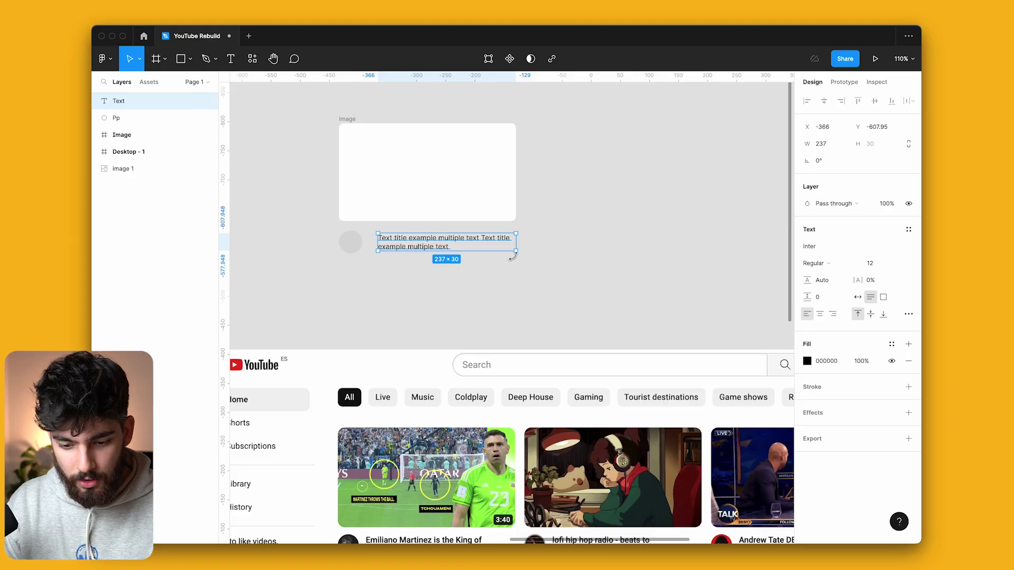
{"action": "left_click", "coordinate": [350, 246]}
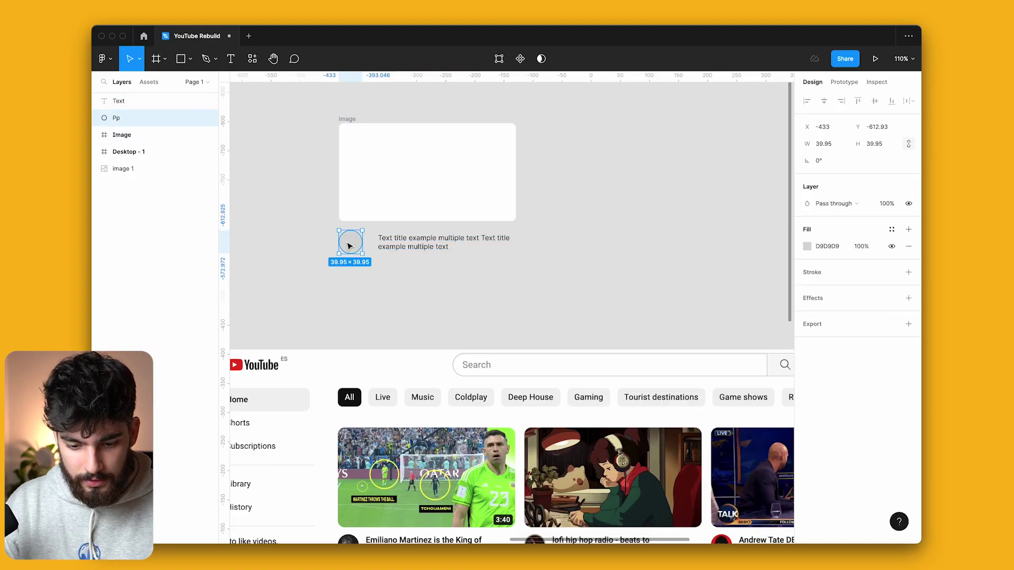
{"action": "left_click", "coordinate": [436, 246], "text": "shift"}
Step: Wrap avatar and title in auto-layout row 'PP and text', then stack it vertically with Image
{"action": "key", "text": "shift+a"}
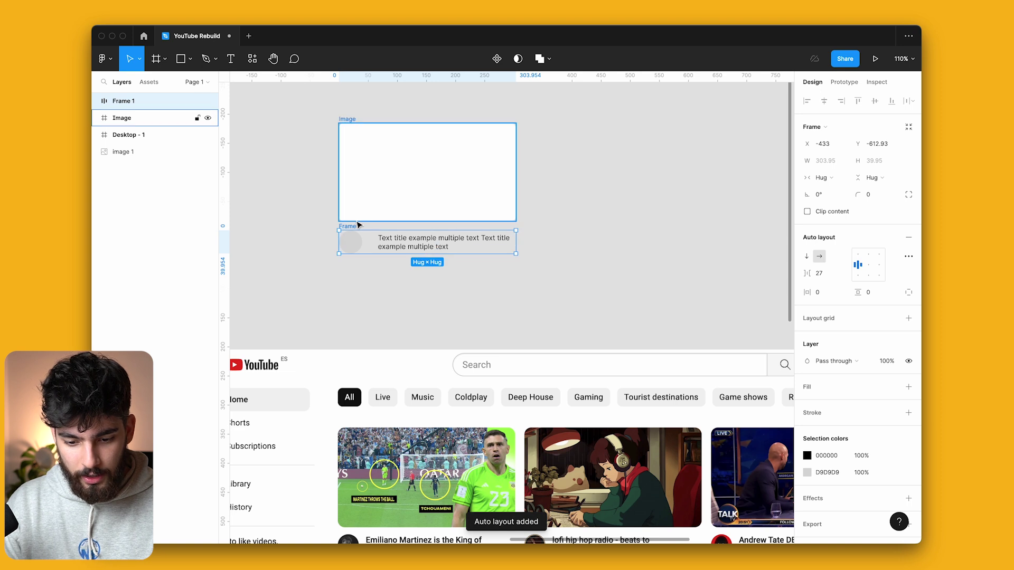
{"action": "key", "text": "super+r"}
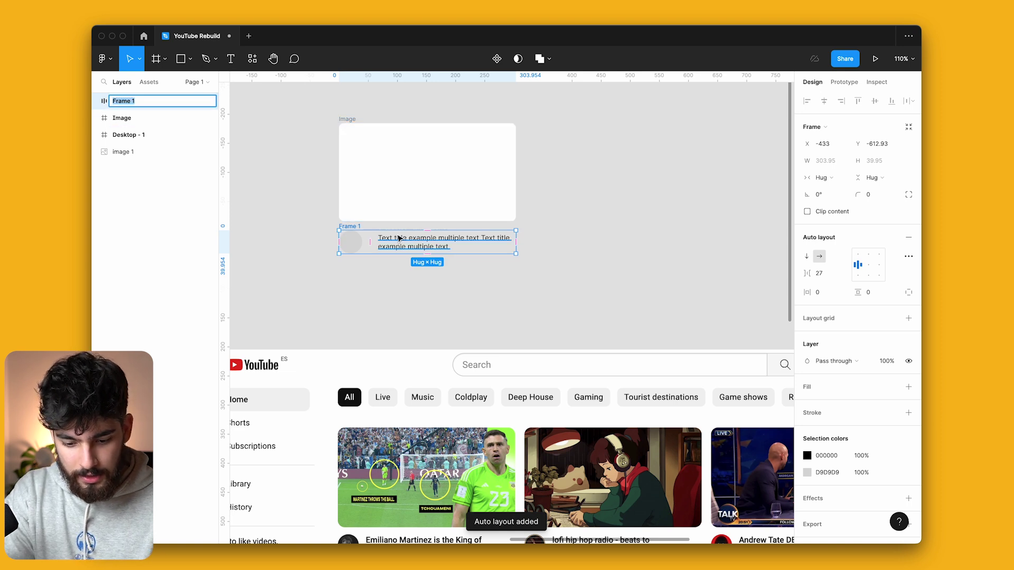
{"action": "type", "text": "P"}
{"action": "type", "text": "P and title"}
{"action": "key", "text": "Return"}
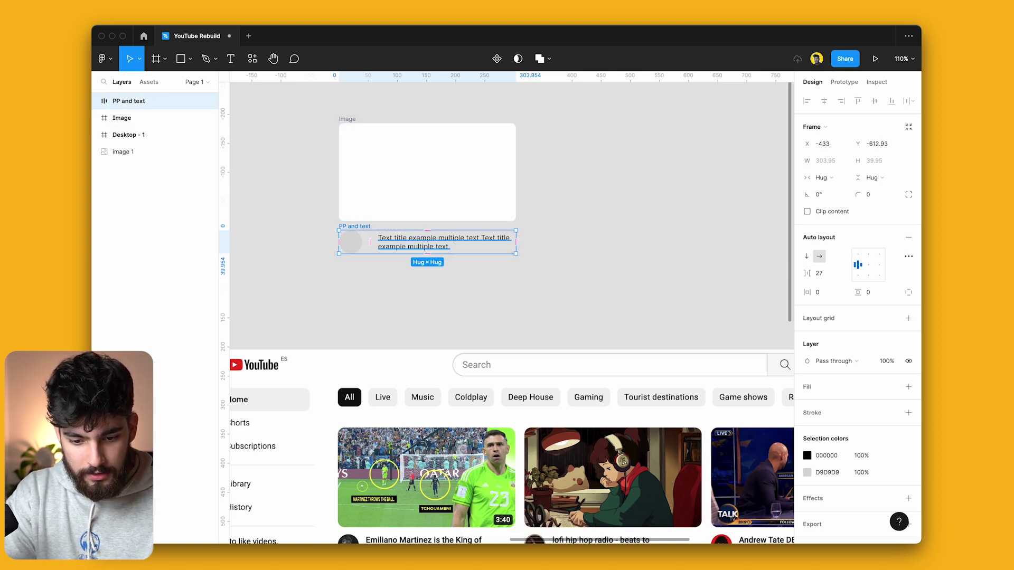
{"action": "left_click", "coordinate": [366, 167], "text": "shift"}
{"action": "key", "text": "shift+a"}
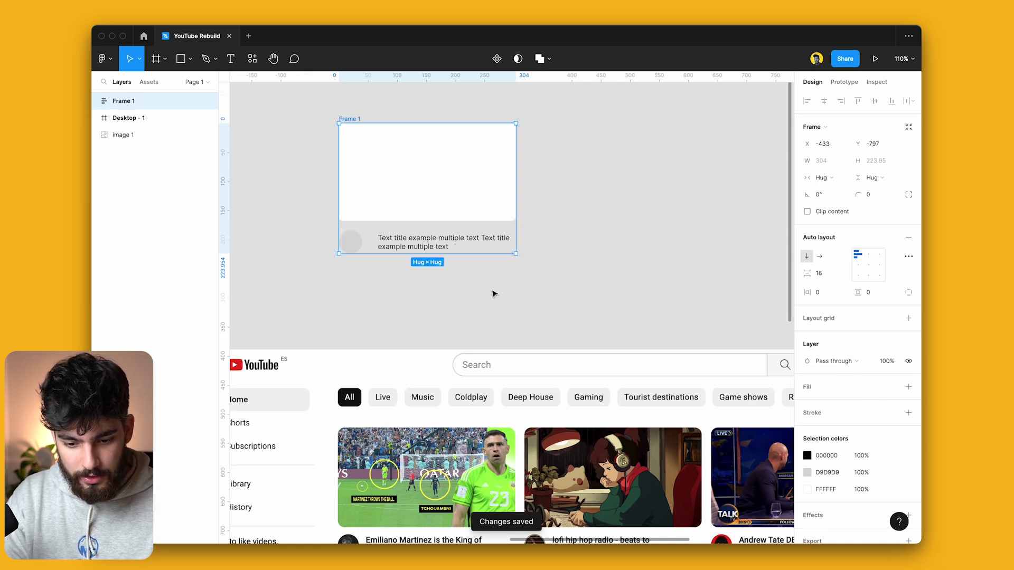
Step: Set the PP and text row's avatar-to-title gap to 16, trying 8 first
{"action": "left_click", "coordinate": [342, 165]}
{"action": "left_click", "coordinate": [443, 269]}
{"action": "scroll", "coordinate": [443, 269], "scroll_direction": "down", "scroll_amount": 3}
{"action": "scroll", "coordinate": [374, 129], "scroll_direction": "up", "scroll_amount": 2}
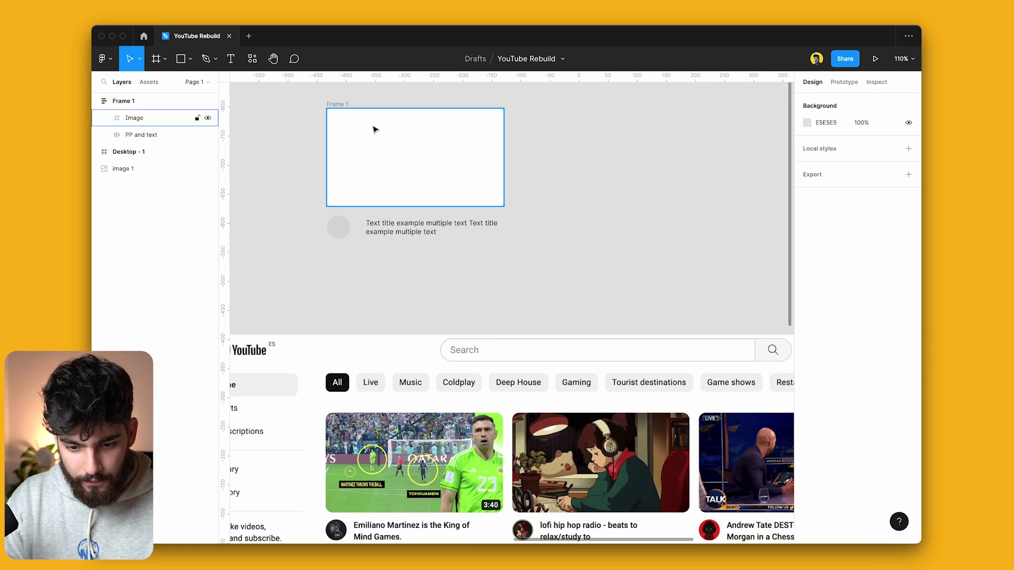
{"action": "left_click", "coordinate": [343, 106]}
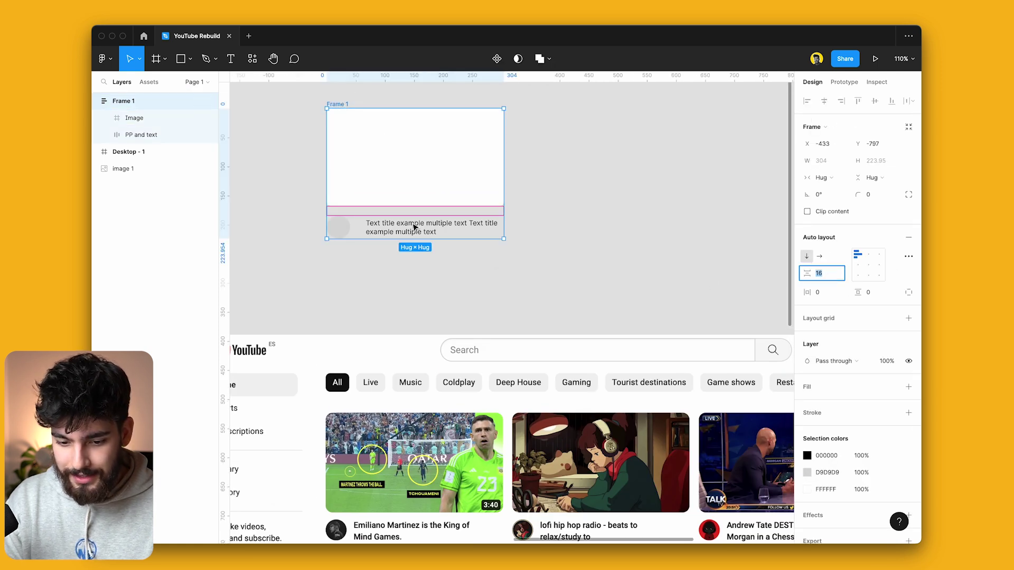
{"action": "left_click", "coordinate": [381, 230]}
{"action": "left_click", "coordinate": [820, 273]}
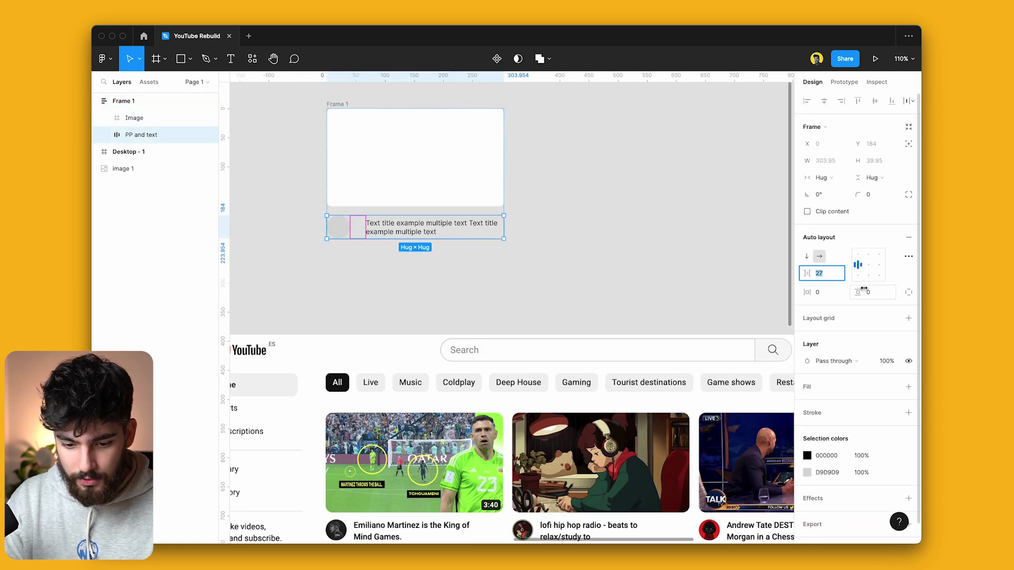
{"action": "type", "text": "8"}
{"action": "key", "text": "Return"}
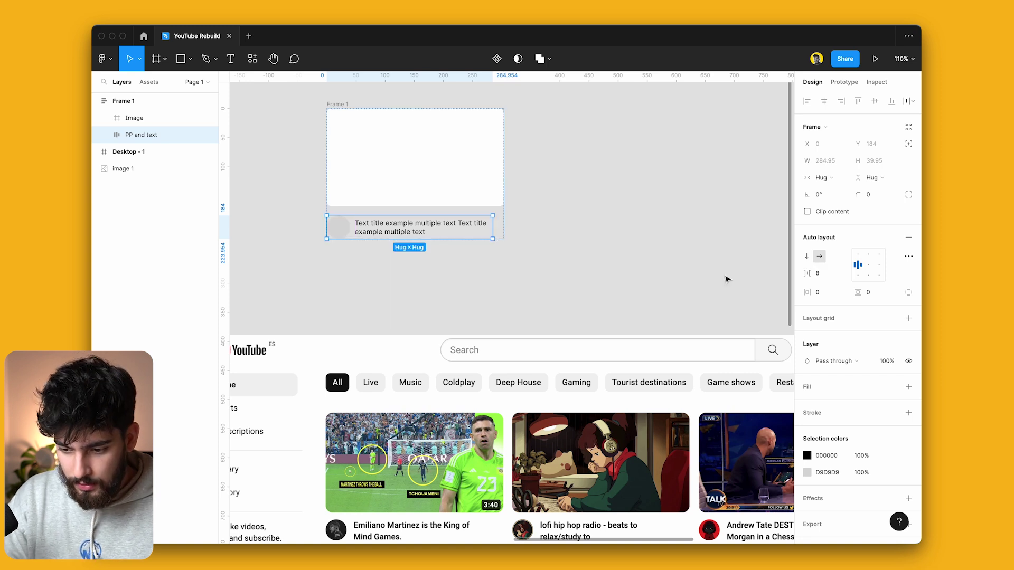
{"action": "left_click", "coordinate": [819, 275]}
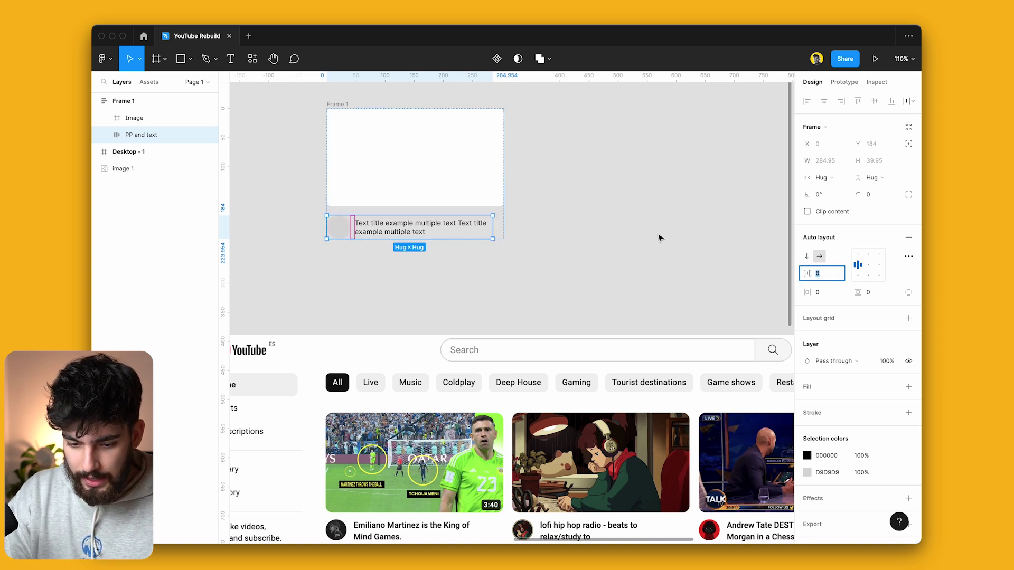
{"action": "type", "text": "16"}
{"action": "key", "text": "Return"}
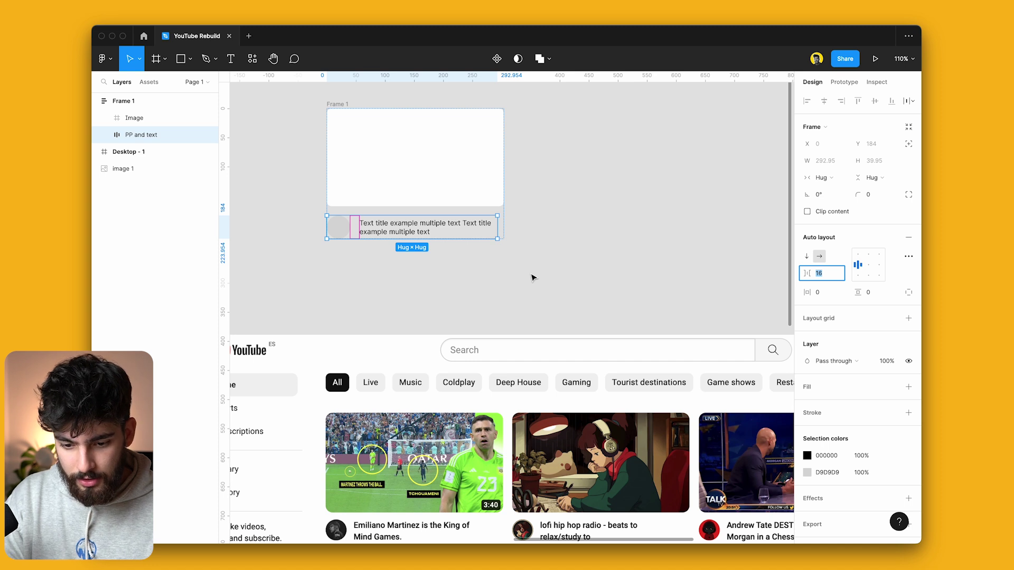
Step: Set the title text and the PP and text row widths to Fill container
{"action": "double_click", "coordinate": [470, 231]}
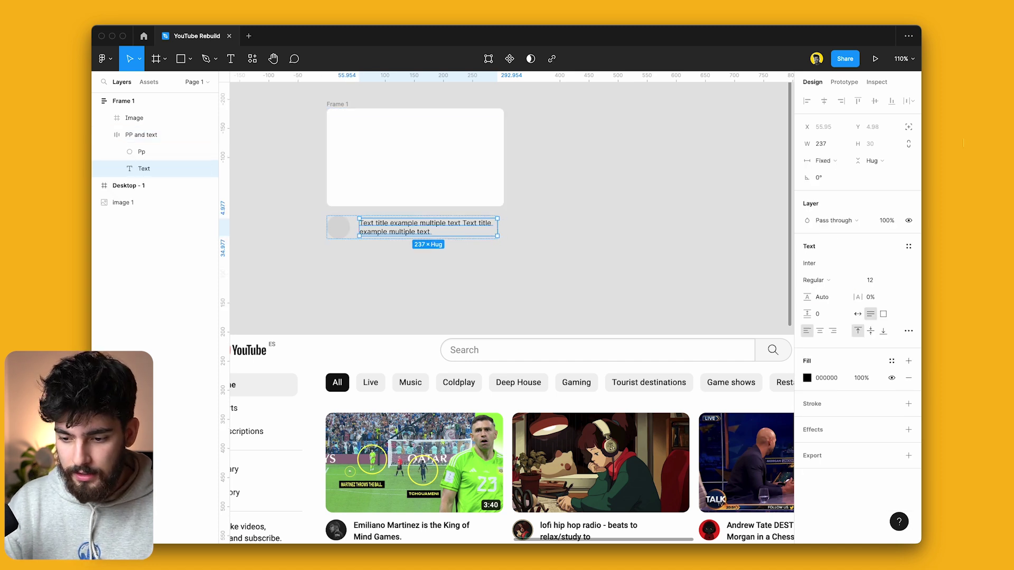
{"action": "left_click", "coordinate": [819, 161]}
{"action": "left_click", "coordinate": [836, 185]}
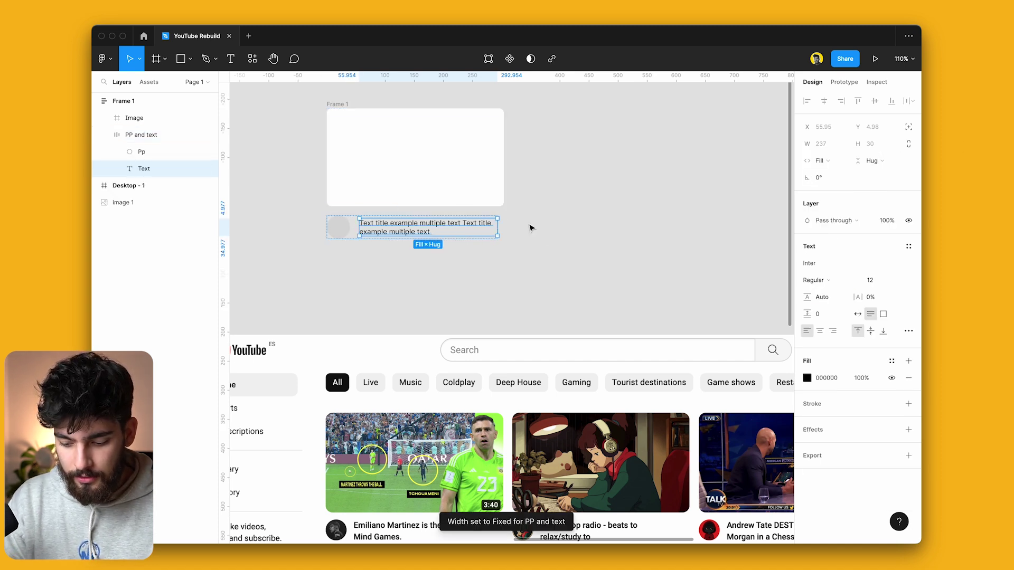
{"action": "key", "text": "Escape"}
{"action": "left_click", "coordinate": [820, 177]}
{"action": "left_click", "coordinate": [835, 203]}
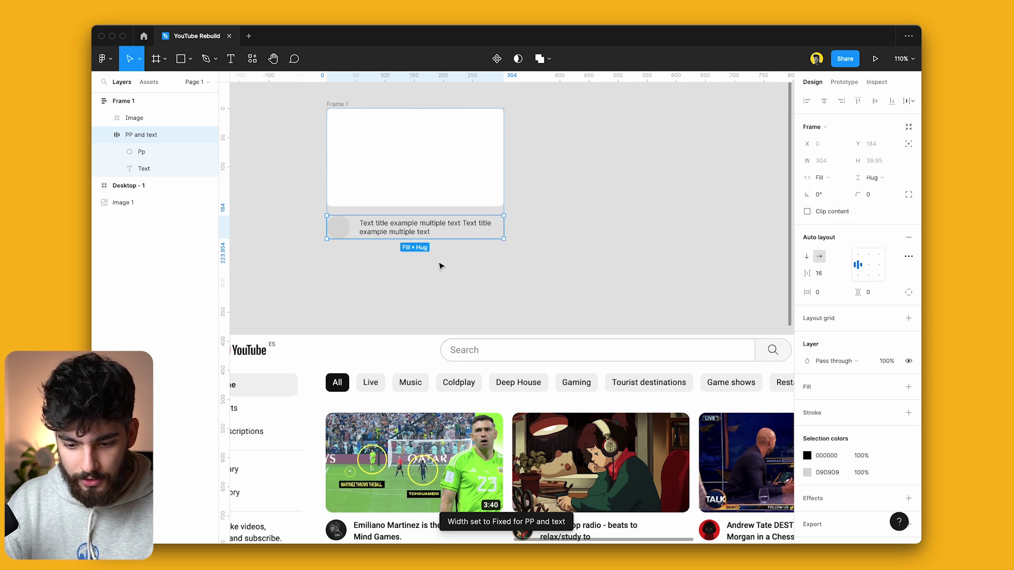
Step: Scale the thumbnail frame down slightly from its right edge with proportional scaling
{"action": "left_click", "coordinate": [343, 113]}
{"action": "key", "text": "k"}
{"action": "mouse_move", "coordinate": [505, 147]}
{"action": "left_mouse_down"}
{"action": "mouse_move", "coordinate": [441, 146]}
{"action": "mouse_move", "coordinate": [500, 153]}
{"action": "left_mouse_up"}
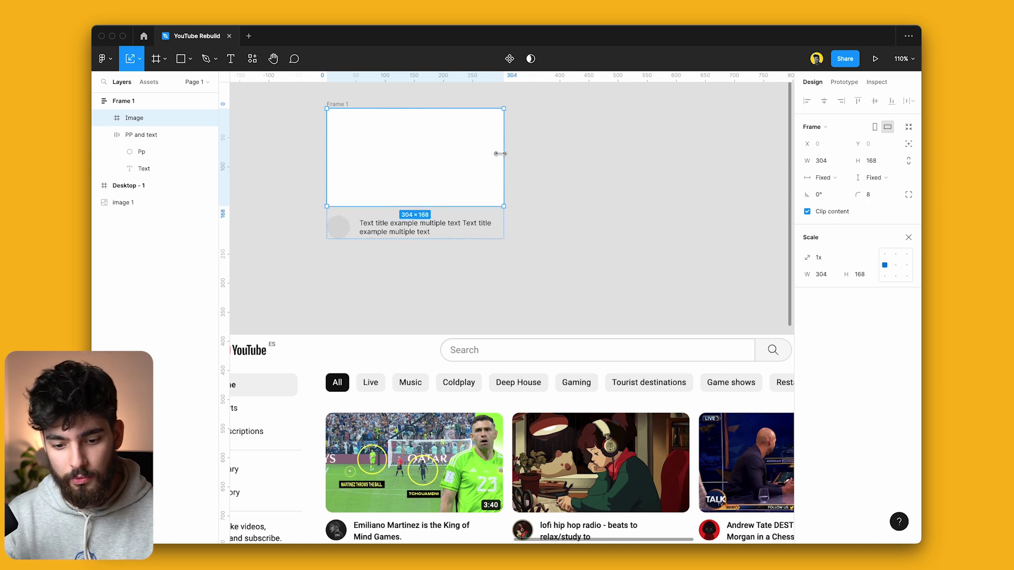
{"action": "left_click", "coordinate": [337, 228]}
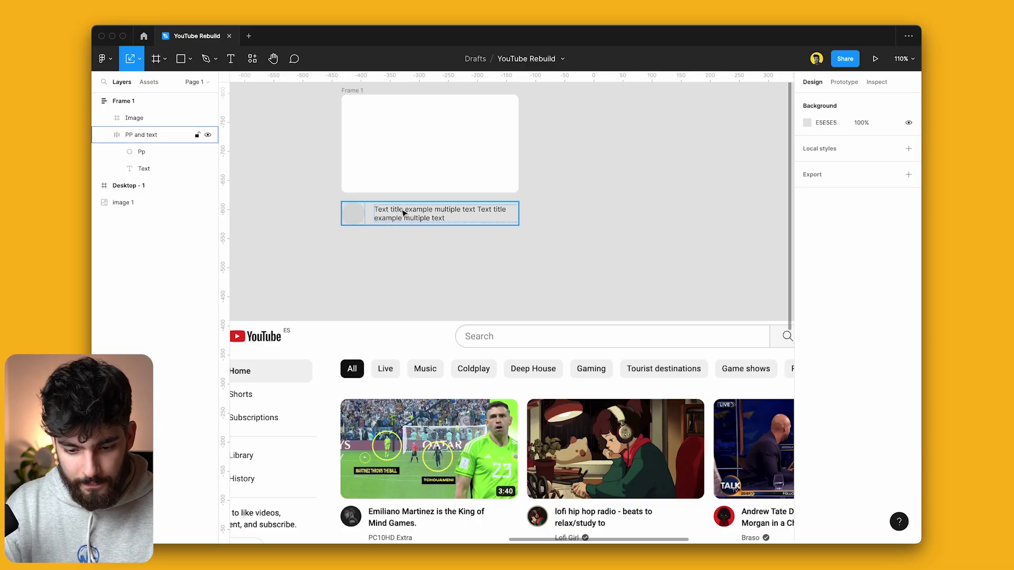
{"action": "key", "text": "Escape"}
{"action": "key", "text": "Escape"}
{"action": "scroll", "coordinate": [414, 445], "scroll_direction": "down", "scroll_amount": 3}
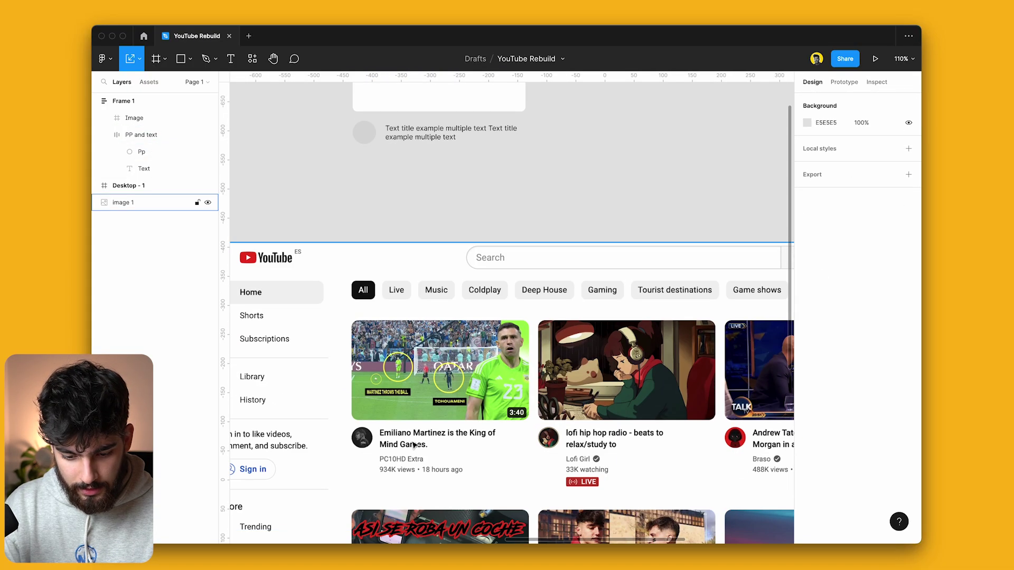
{"action": "scroll", "coordinate": [403, 459], "scroll_direction": "up", "scroll_amount": 2}
Step: Copy the title text and paste a copy into the card frame
{"action": "left_click", "coordinate": [442, 197]}
{"action": "key", "text": "super+c"}
{"action": "left_click", "coordinate": [375, 175]}
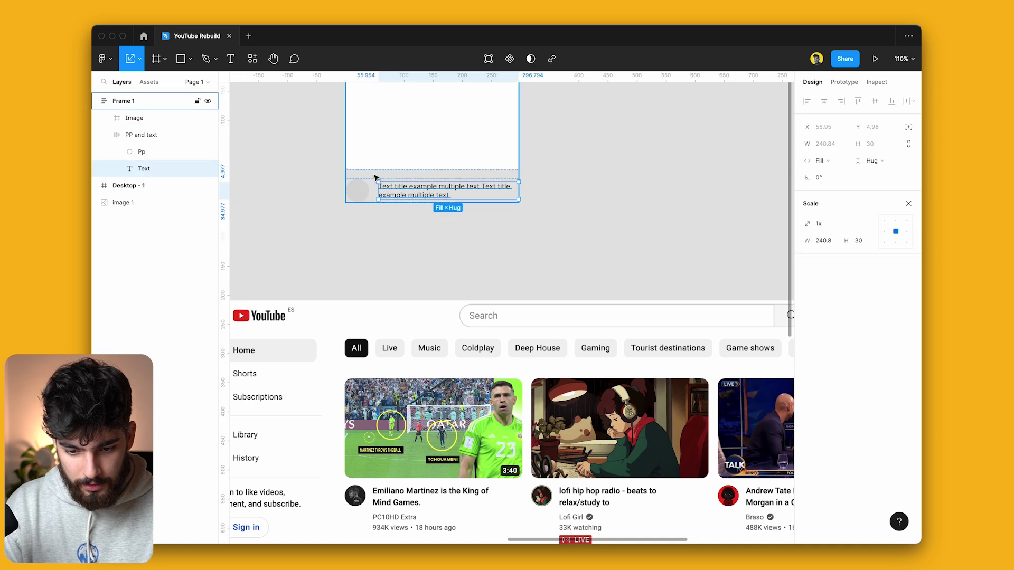
{"action": "key", "text": "super+v"}
Step: Make the pasted text below the PP and text row hug its content height
{"action": "left_click", "coordinate": [131, 102]}
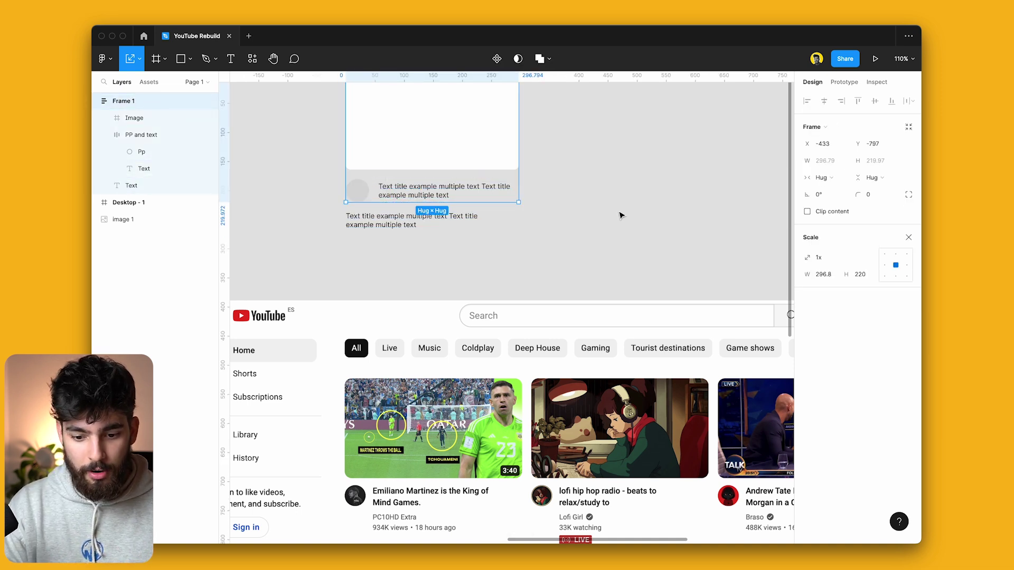
{"action": "left_click", "coordinate": [107, 135]}
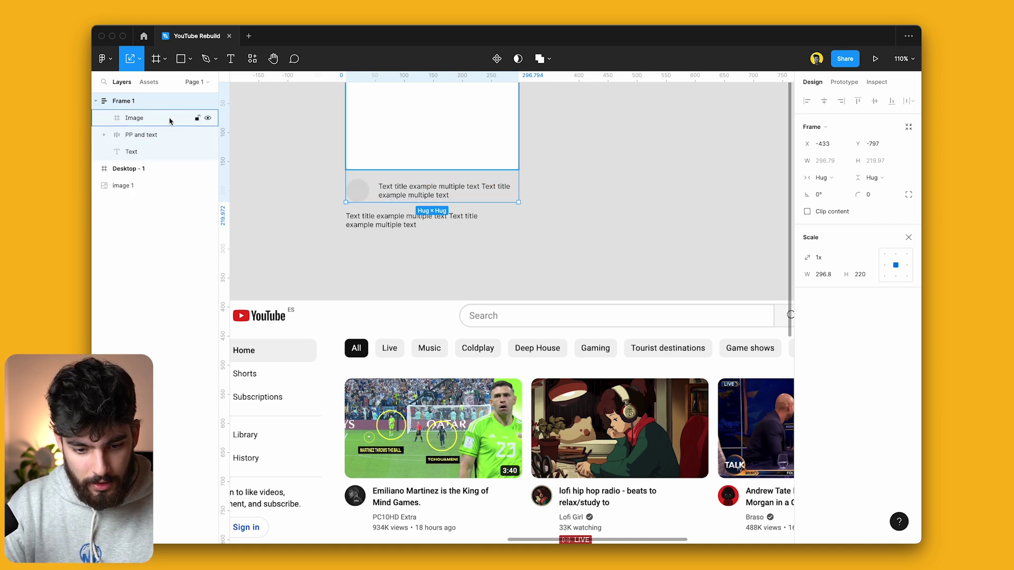
{"action": "left_click", "coordinate": [422, 197]}
{"action": "key", "text": "Tab"}
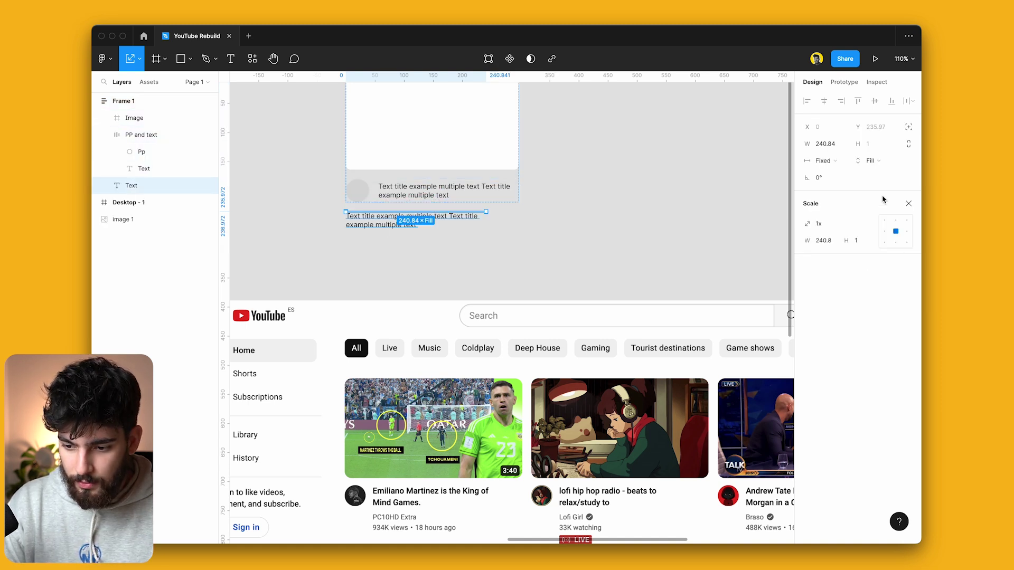
{"action": "left_click", "coordinate": [856, 157]}
{"action": "left_click", "coordinate": [856, 148]}
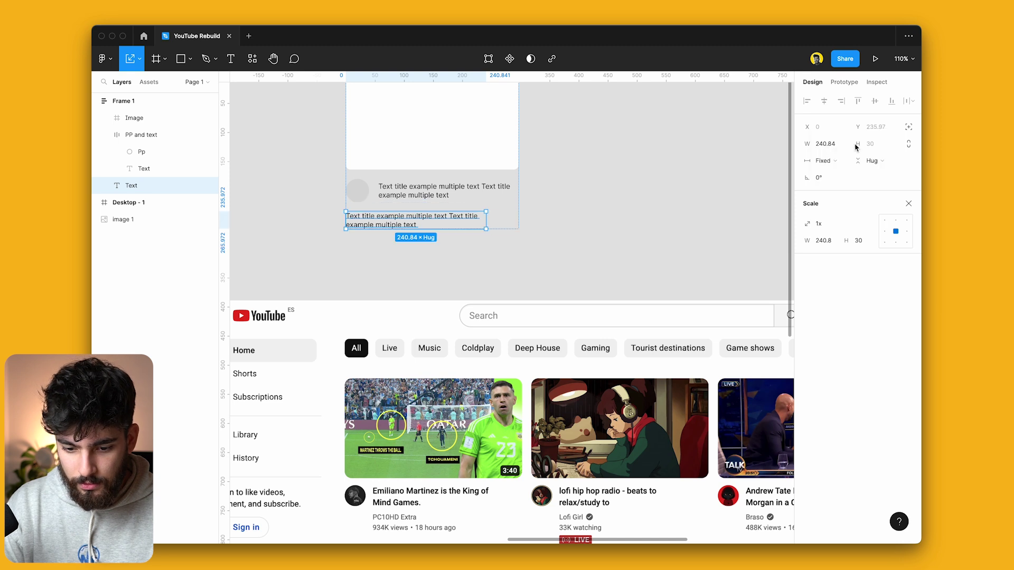
Step: Change the pasted text to the channel name and colour it grey B6B6B6
{"action": "key", "text": "Return"}
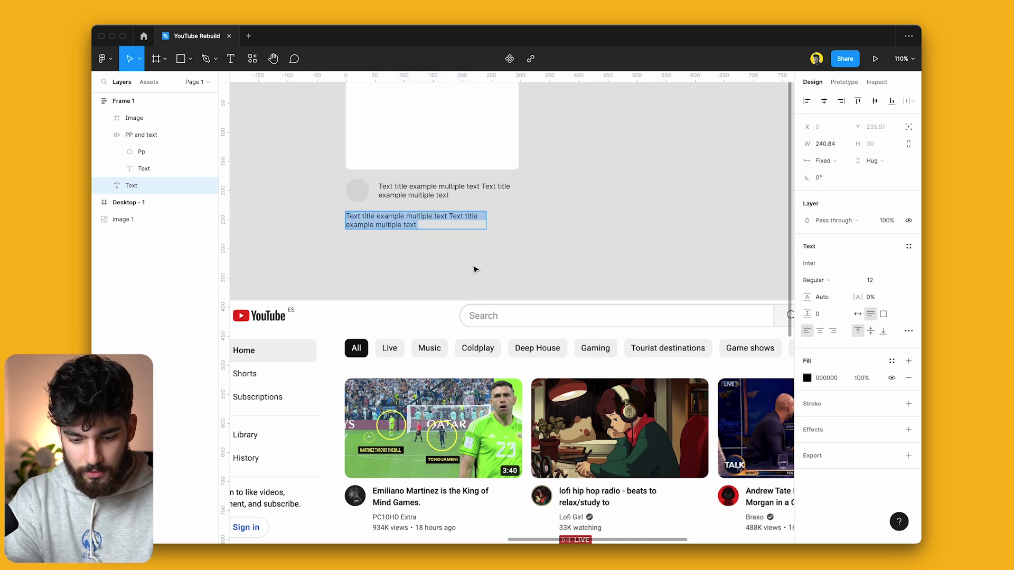
{"action": "key", "text": "Escape"}
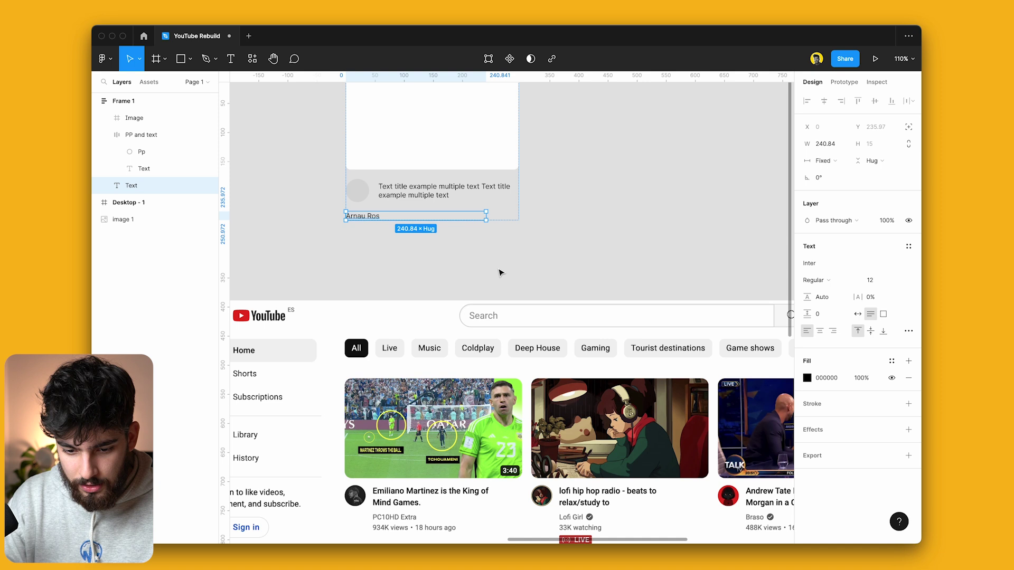
{"action": "left_click", "coordinate": [807, 377]}
{"action": "type", "text": "B6B6B6"}
{"action": "key", "text": "Return"}
{"action": "key", "text": "Escape"}
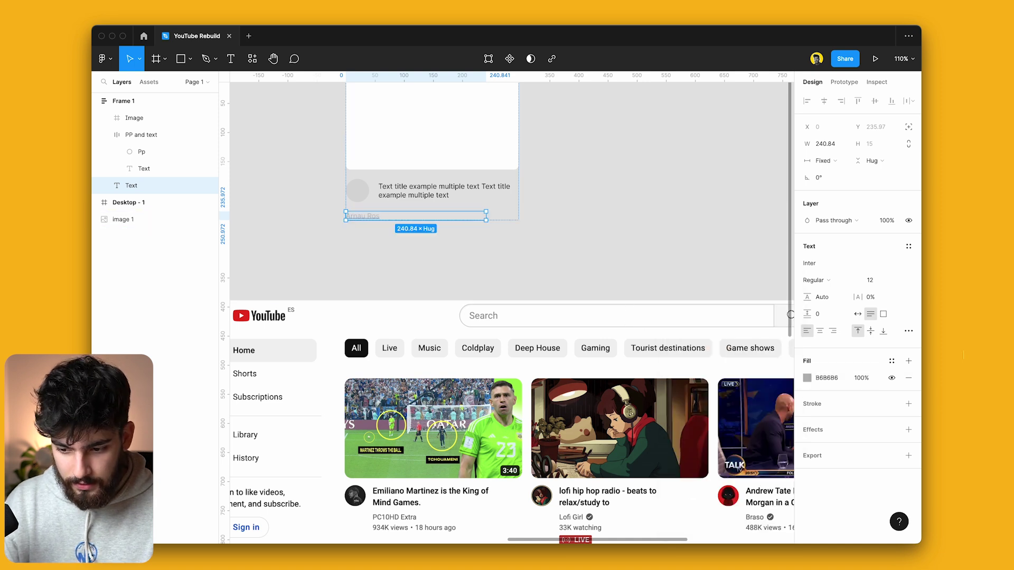
Step: Set the name text width to Hug contents and make two copies of it below
{"action": "left_click", "coordinate": [820, 160]}
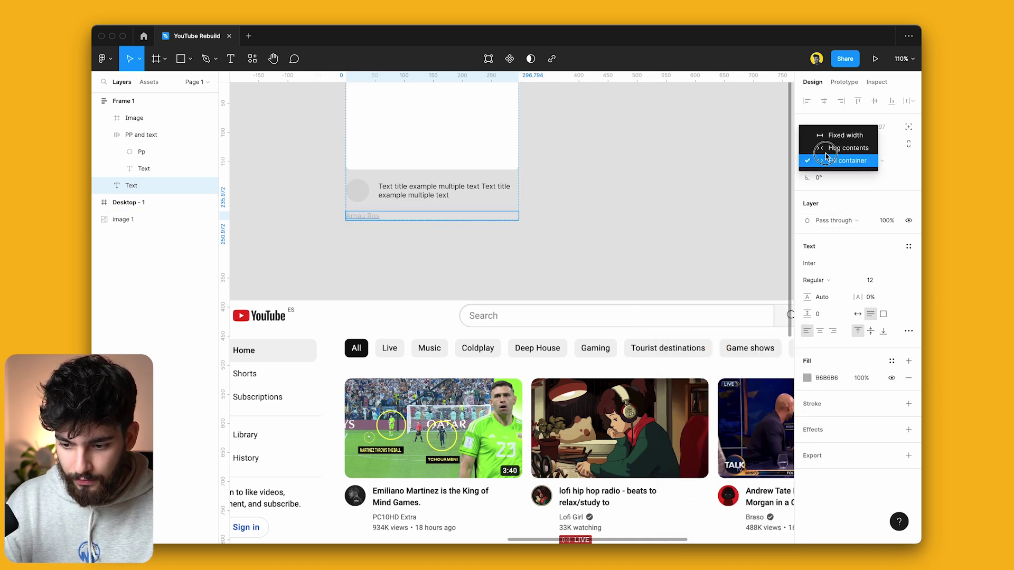
{"action": "left_click", "coordinate": [834, 146]}
{"action": "key", "text": "super+v"}
{"action": "key", "text": "Escape"}
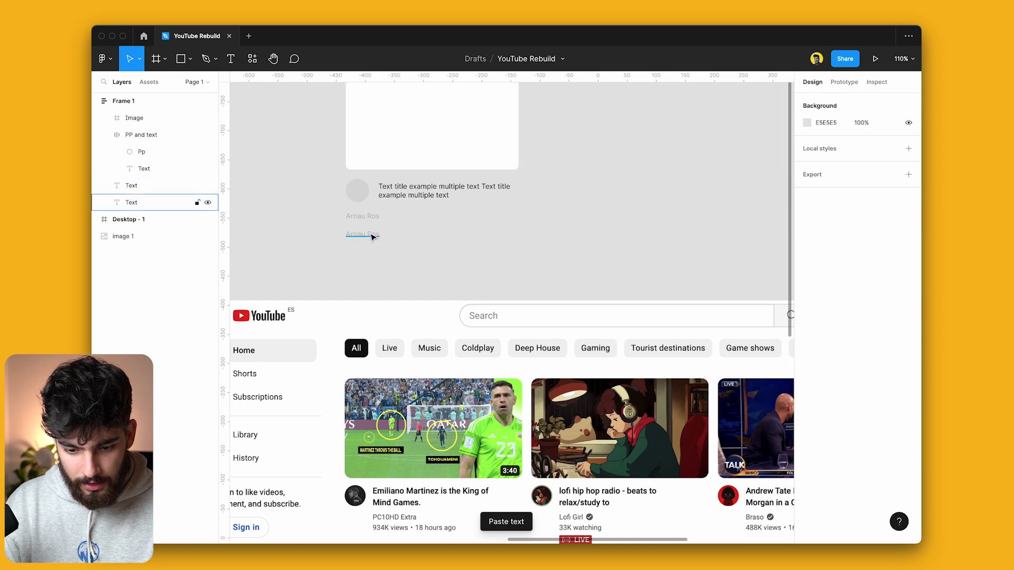
{"action": "left_click", "coordinate": [371, 236]}
{"action": "key", "text": "super+d"}
{"action": "double_click", "coordinate": [370, 233]}
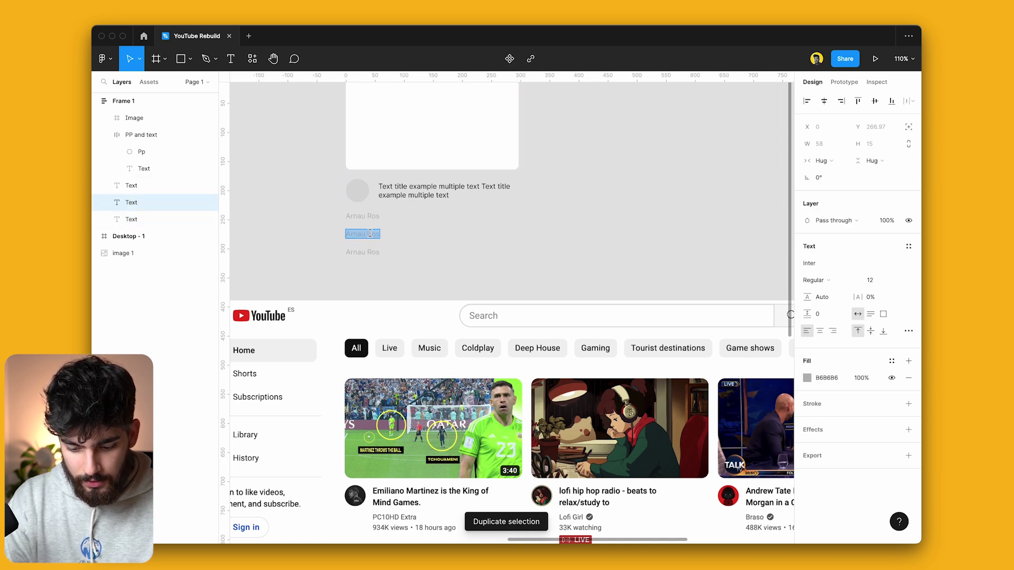
Step: Wrap the three name text copies in a horizontal auto-layout frame
{"action": "key", "text": "Escape"}
{"action": "left_click", "coordinate": [363, 252], "text": "shift"}
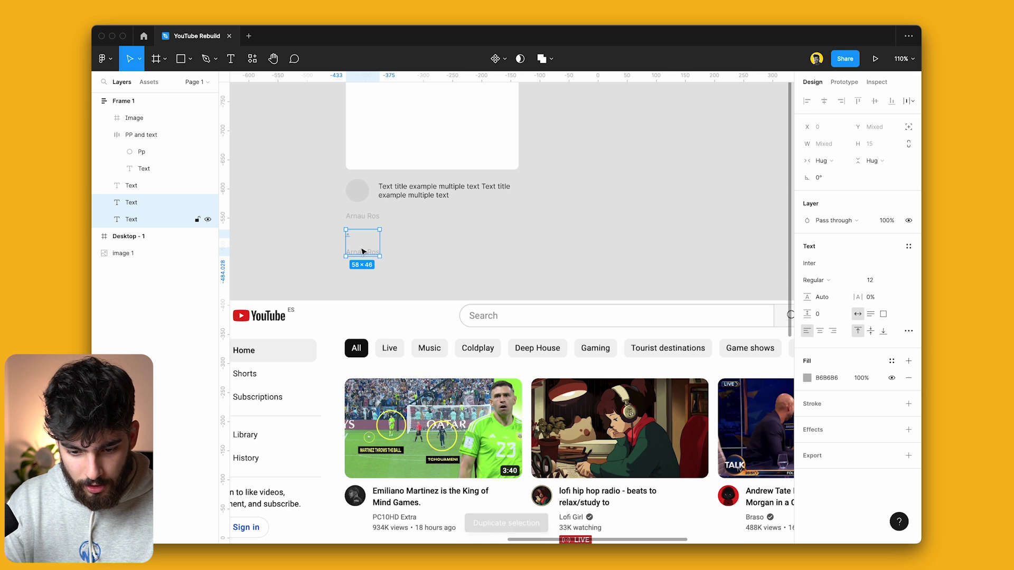
{"action": "left_click", "coordinate": [357, 223], "text": "shift"}
{"action": "key", "text": "shift+a"}
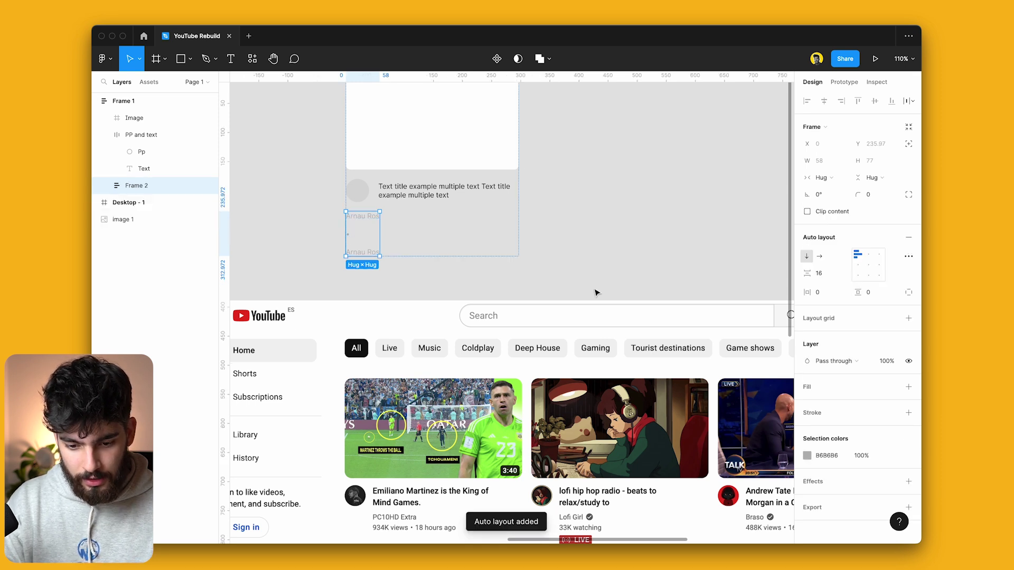
{"action": "left_click", "coordinate": [820, 257]}
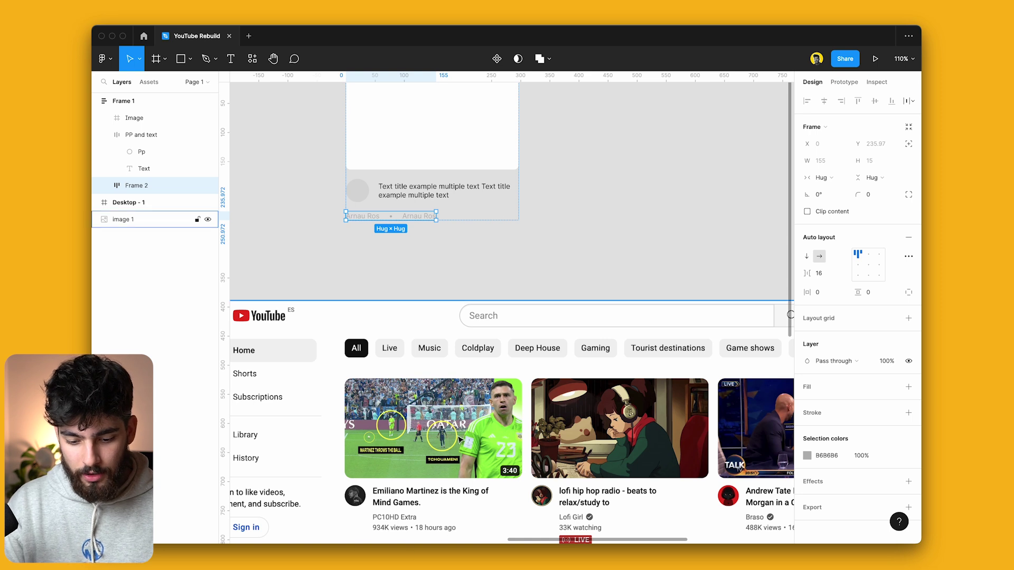
Step: Change the row's texts to '100K Views' and '18 hours ago'
{"action": "left_click", "coordinate": [363, 217]}
{"action": "type", "text": "100K Views"}
{"action": "key", "text": "Escape"}
{"action": "key", "text": "Tab"}
{"action": "key", "text": "Tab"}
{"action": "key", "text": "Return"}
{"action": "type", "text": "18 hours a"}
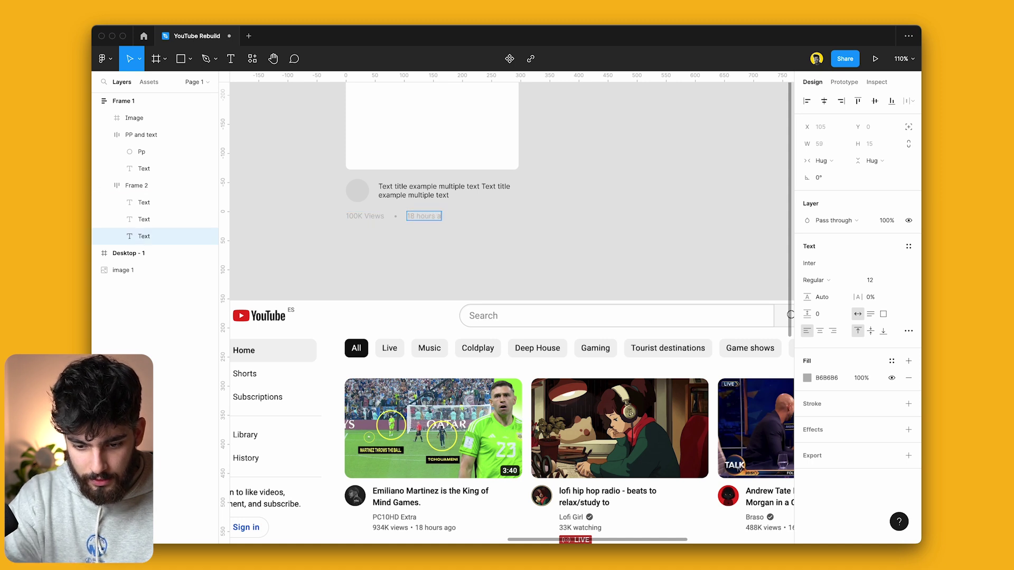
{"action": "type", "text": "go"}
{"action": "key", "text": "Escape"}
{"action": "key", "text": "Escape"}
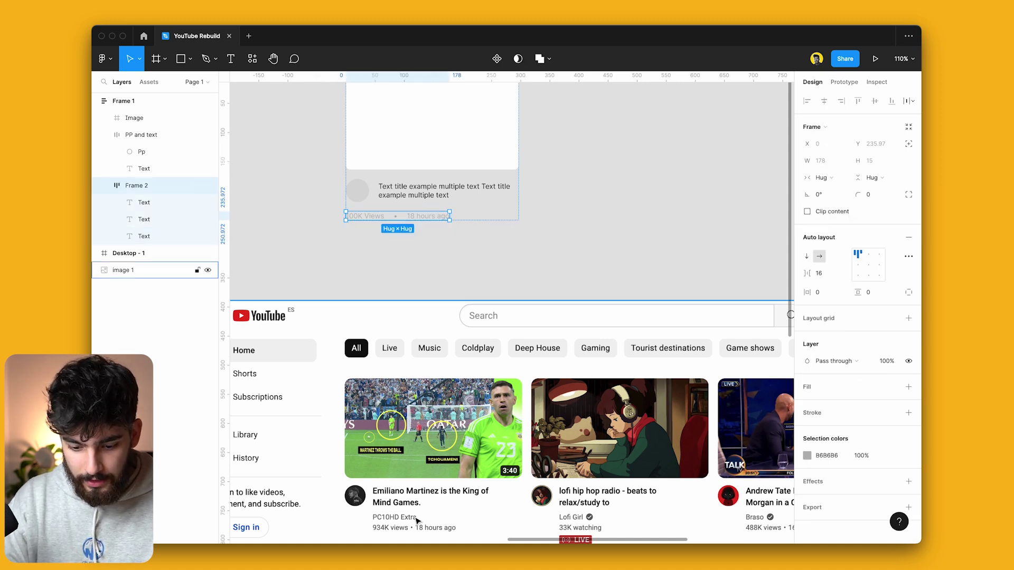
Step: Set the row's item gap to 8 and paste another text copy into the card
{"action": "left_click", "coordinate": [834, 275]}
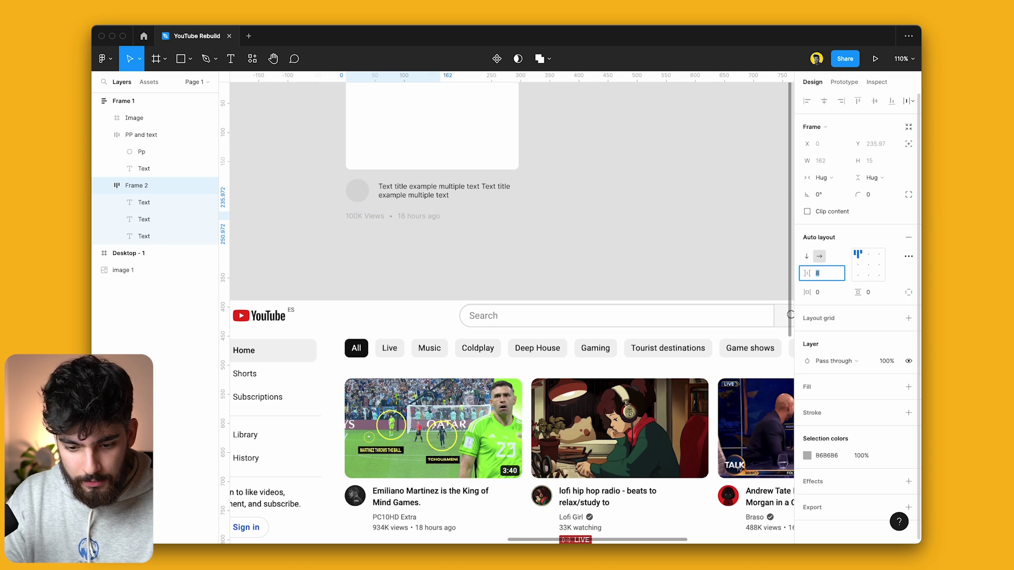
{"action": "left_click", "coordinate": [403, 219]}
{"action": "key", "text": "super+v"}
Step: Enter the channel name in the pasted text and wrap it with the views row in auto layout
{"action": "double_click", "coordinate": [374, 217]}
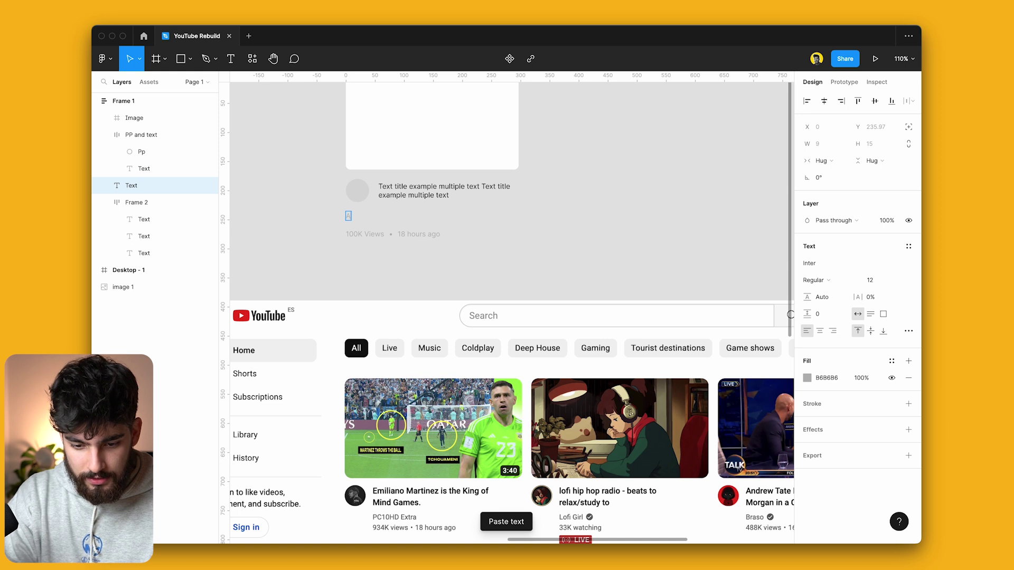
{"action": "key", "text": "Escape"}
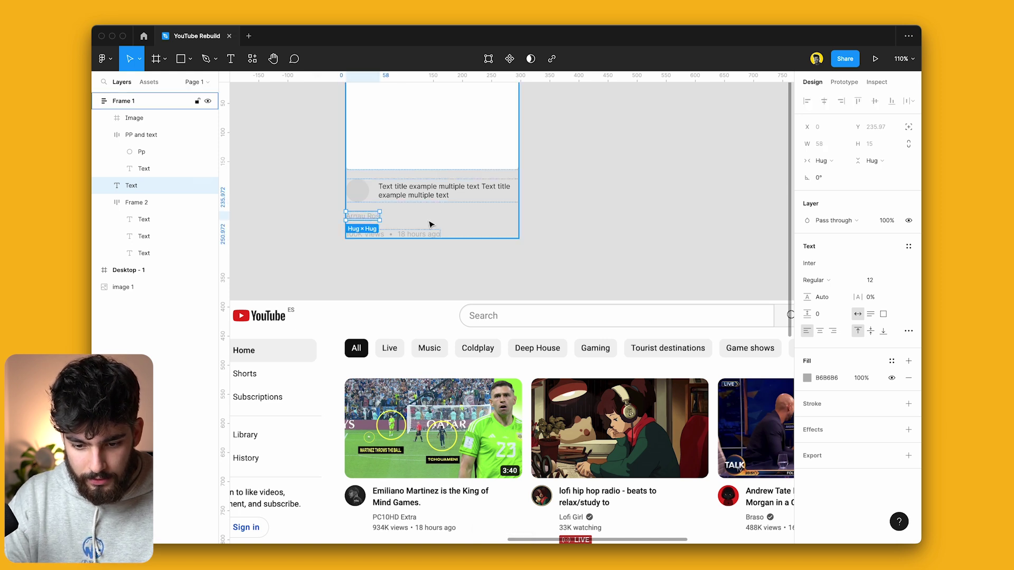
{"action": "left_click", "coordinate": [403, 233], "text": "shift"}
{"action": "key", "text": "shift+a"}
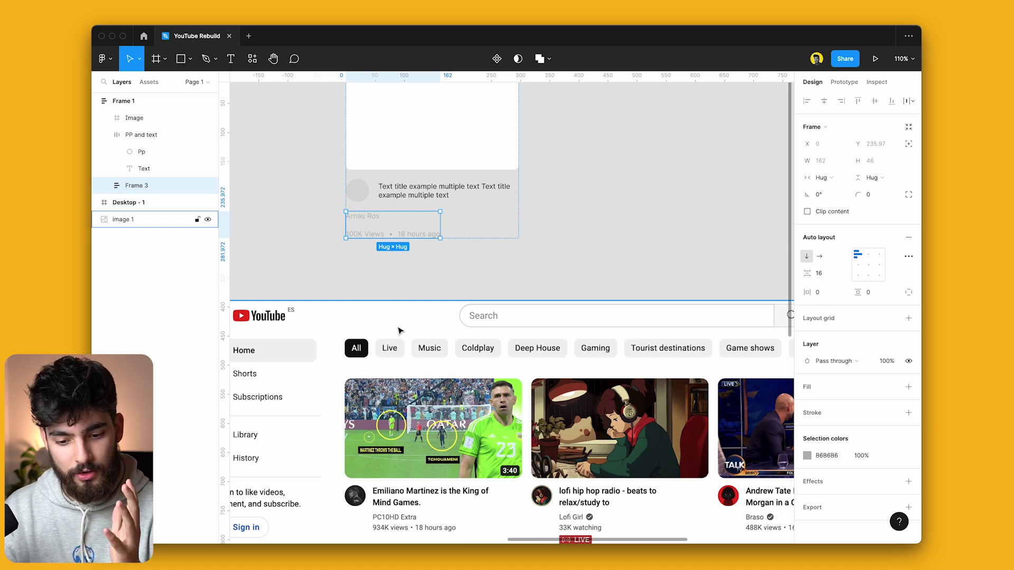
Step: Give the name-and-views block a 56 left padding and an 8 gap
{"action": "left_click", "coordinate": [383, 192]}
{"action": "left_click", "coordinate": [371, 229]}
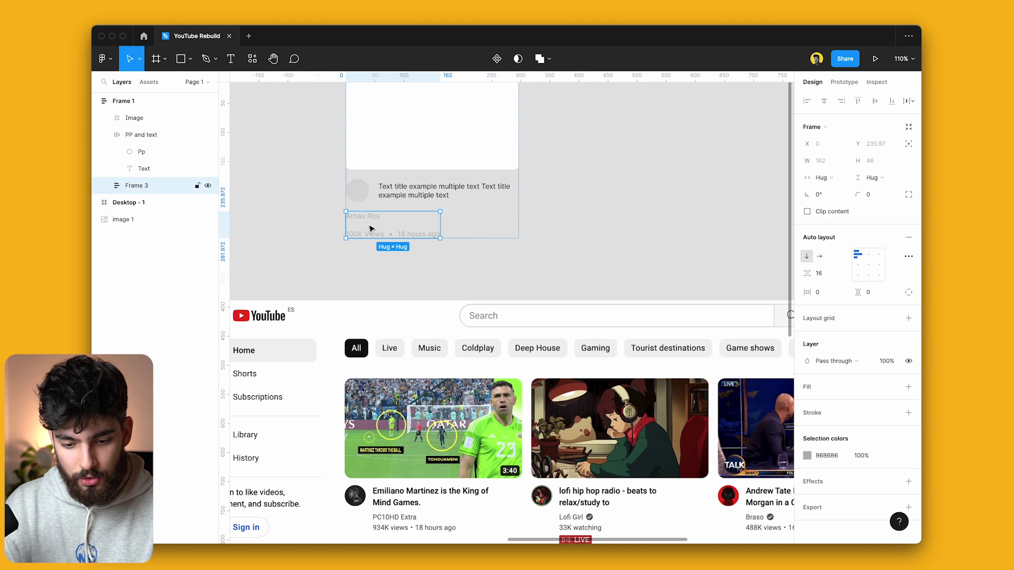
{"action": "left_click_drag", "start_coordinate": [348, 225], "coordinate": [380, 224]}
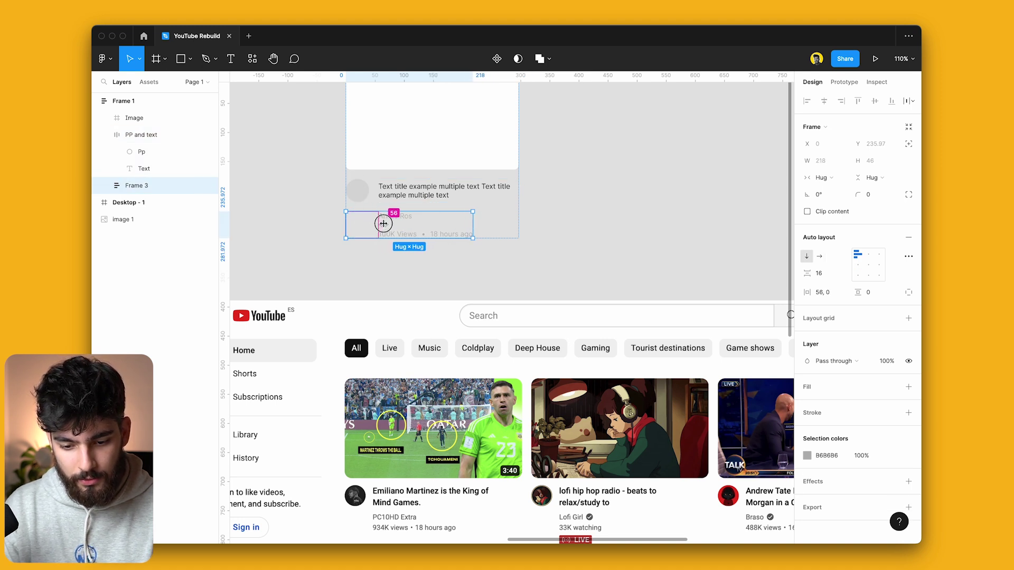
{"action": "left_click", "coordinate": [398, 280]}
{"action": "left_click", "coordinate": [394, 242]}
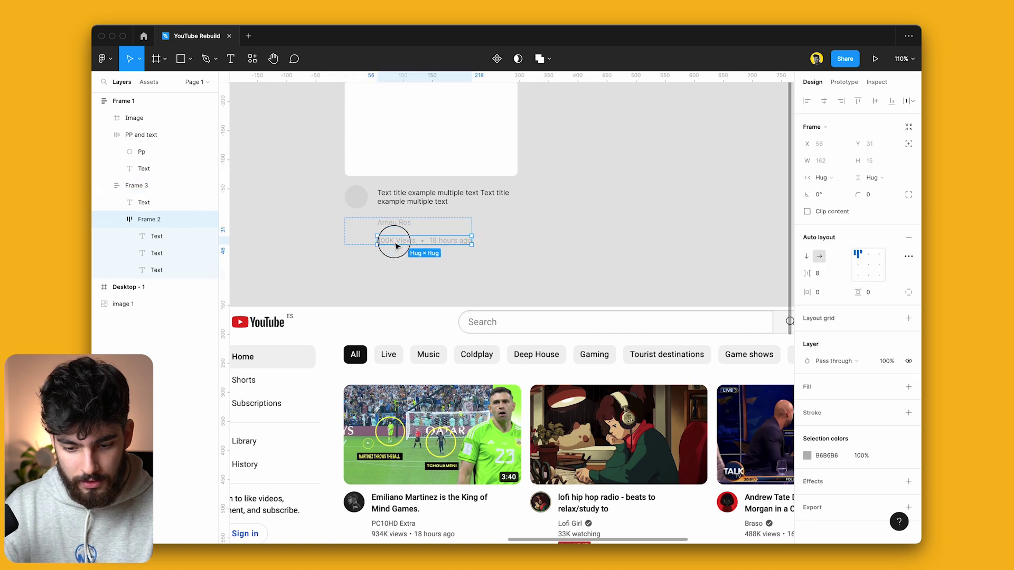
{"action": "left_click", "coordinate": [823, 279]}
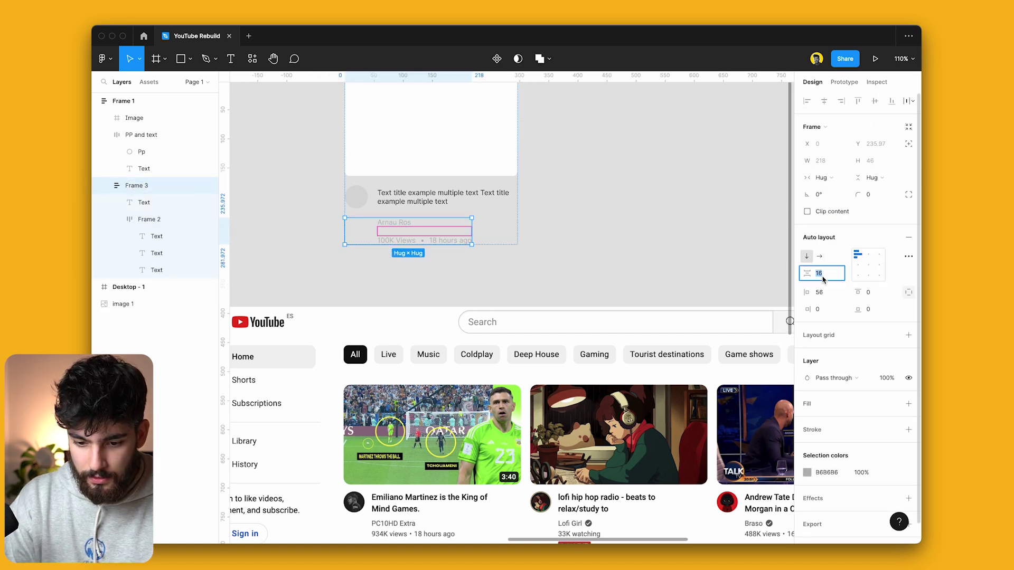
{"action": "left_click", "coordinate": [516, 237]}
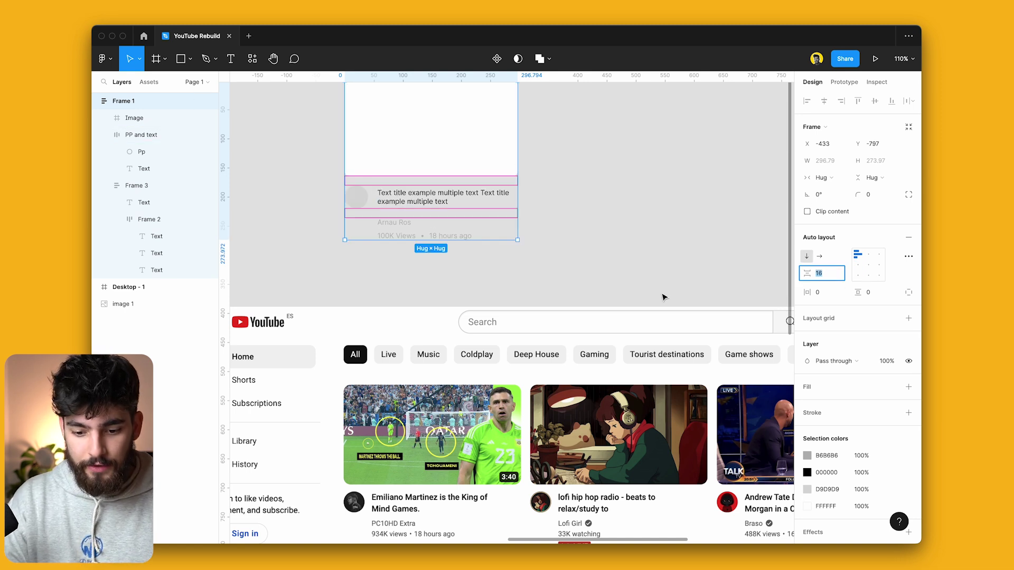
{"action": "left_click", "coordinate": [457, 230]}
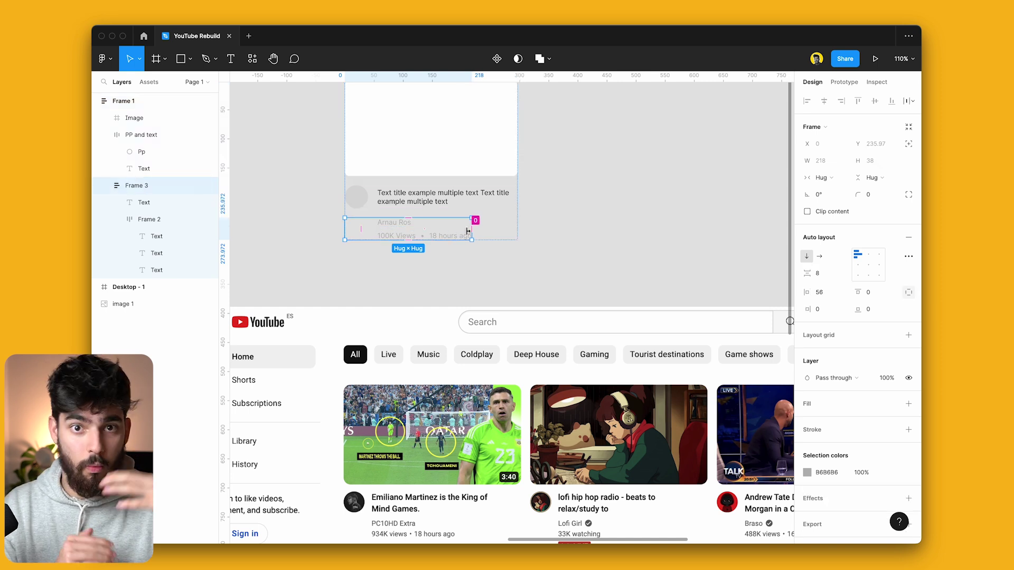
{"action": "scroll", "coordinate": [467, 231], "scroll_direction": "up", "scroll_amount": 2}
{"action": "left_click", "coordinate": [142, 134], "text": "shift"}
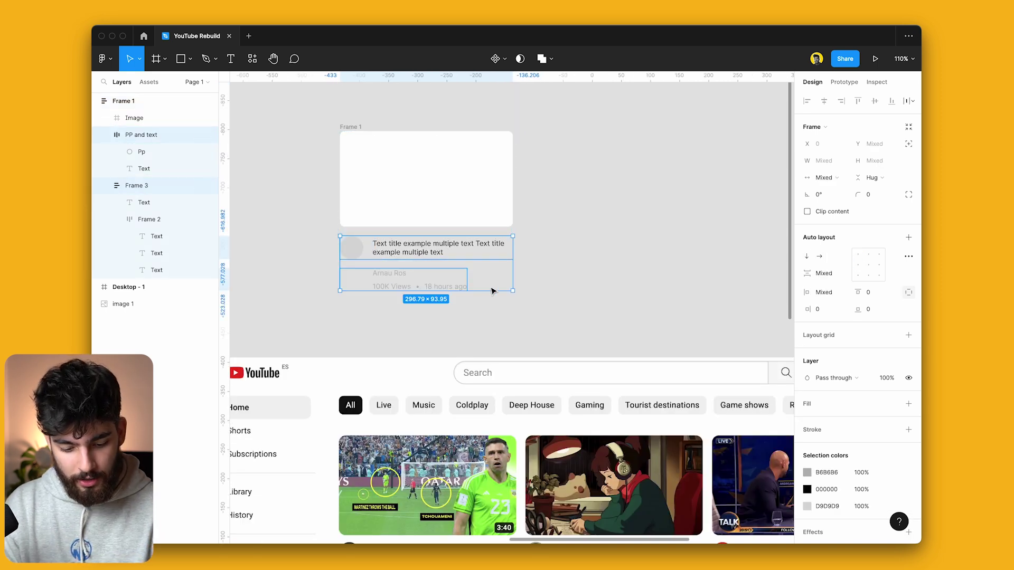
Step: Wrap PP and text and Frame 3 together into auto-layout Frame 4 with spacing 8
{"action": "key", "text": "shift+a"}
{"action": "left_click", "coordinate": [830, 280]}
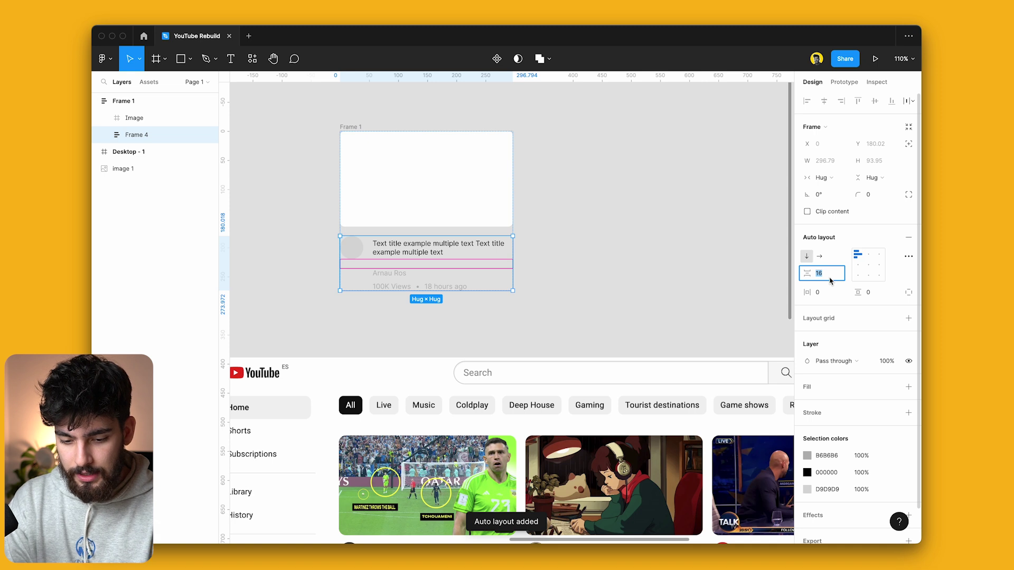
{"action": "type", "text": "8"}
{"action": "key", "text": "Return"}
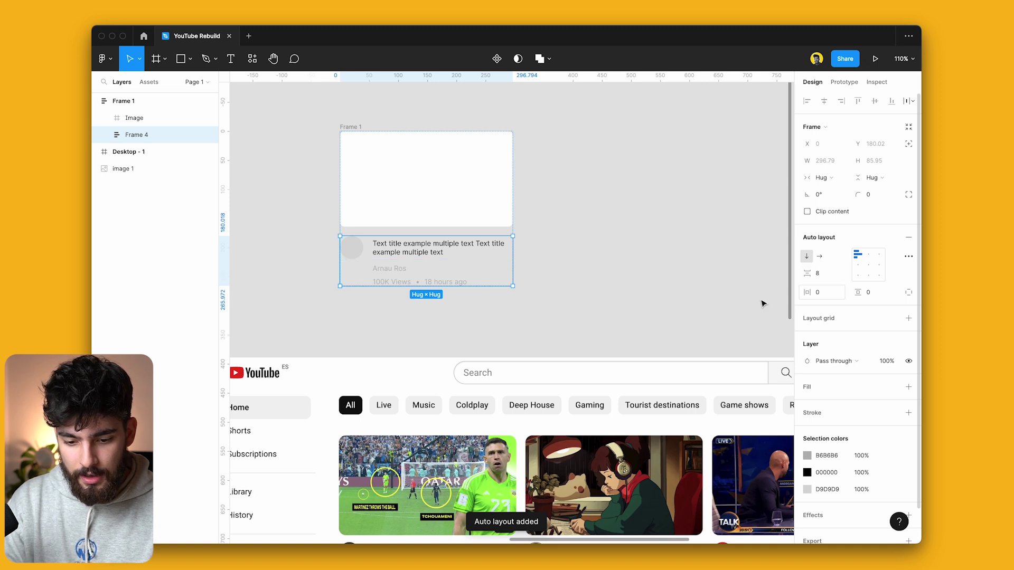
{"action": "left_click", "coordinate": [454, 222]}
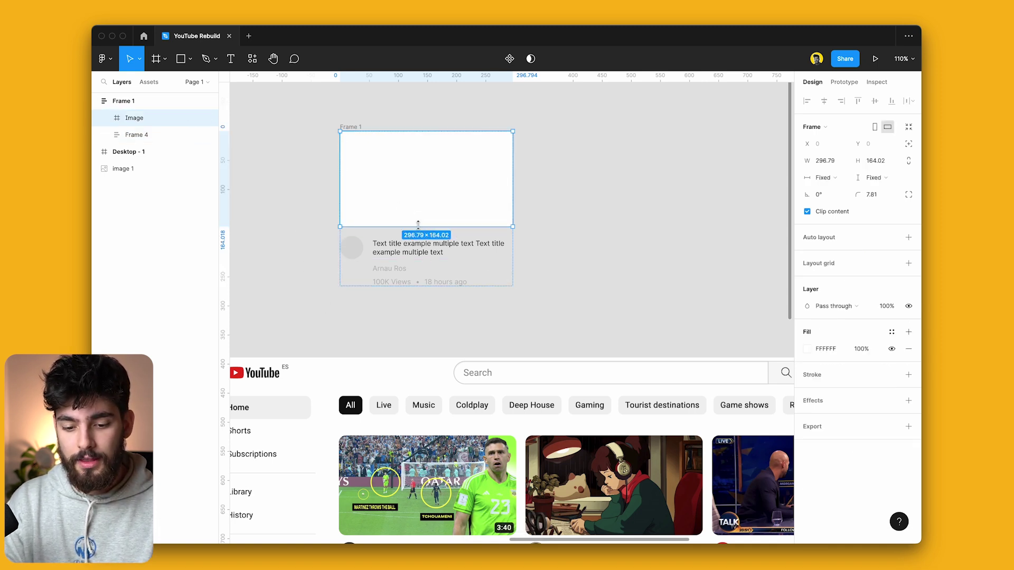
{"action": "left_click", "coordinate": [428, 251]}
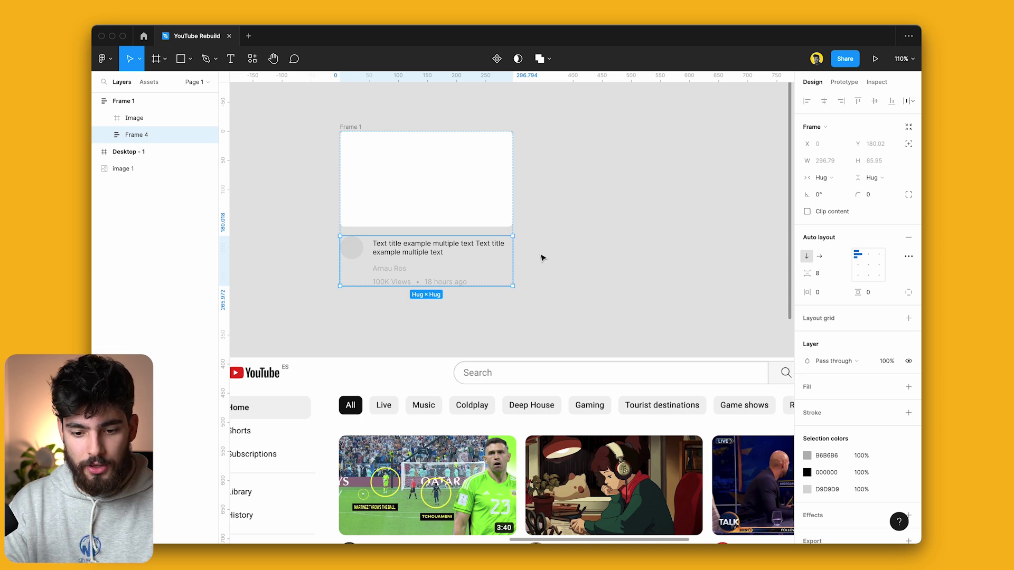
{"action": "scroll", "coordinate": [542, 257], "scroll_direction": "down", "scroll_amount": 1}
Step: Rename Frame 4, Frame 3 and Frame 2 in the Layers panel to 'Content'
{"action": "double_click", "coordinate": [134, 135]}
{"action": "type", "text": "Content"}
{"action": "key", "text": "Return"}
{"action": "double_click", "coordinate": [158, 202]}
{"action": "type", "text": "Content"}
{"action": "key", "text": "Return"}
{"action": "left_click", "coordinate": [162, 236]}
{"action": "double_click", "coordinate": [162, 236]}
{"action": "type", "text": "Content"}
{"action": "key", "text": "Return"}
Step: Drill into the inner content frame to check the channel name's text colour
{"action": "left_click", "coordinate": [389, 249]}
{"action": "double_click", "coordinate": [389, 249]}
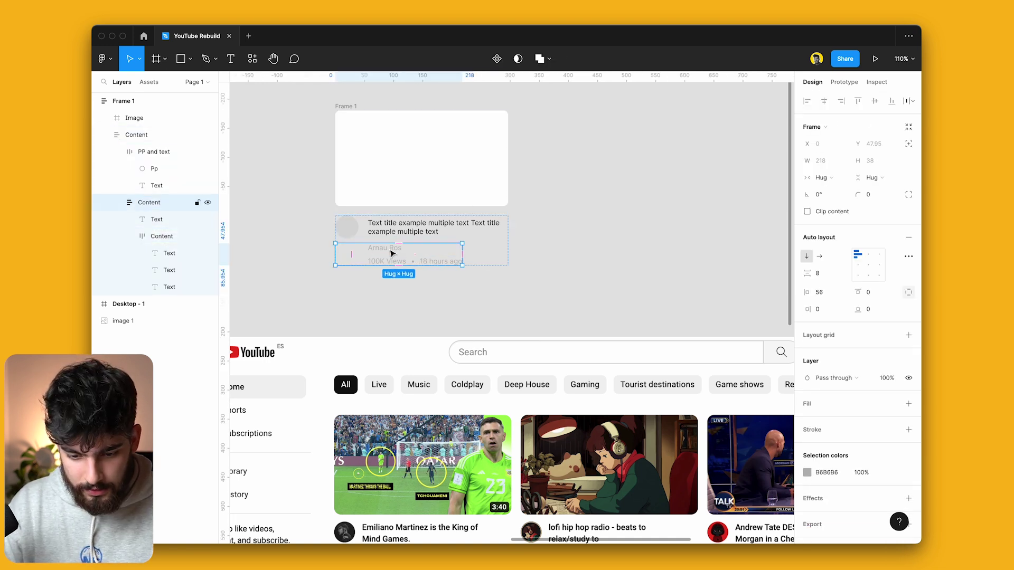
{"action": "double_click", "coordinate": [389, 248]}
{"action": "left_click", "coordinate": [806, 379]}
{"action": "key", "text": "Escape"}
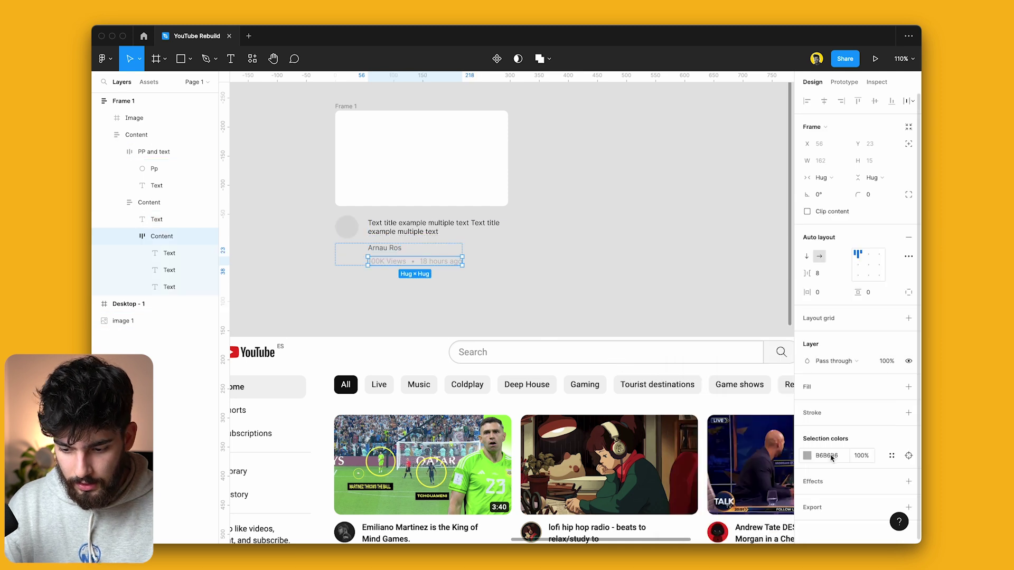
{"action": "key", "text": "Escape"}
{"action": "scroll", "coordinate": [593, 249], "scroll_direction": "down", "scroll_amount": 5}
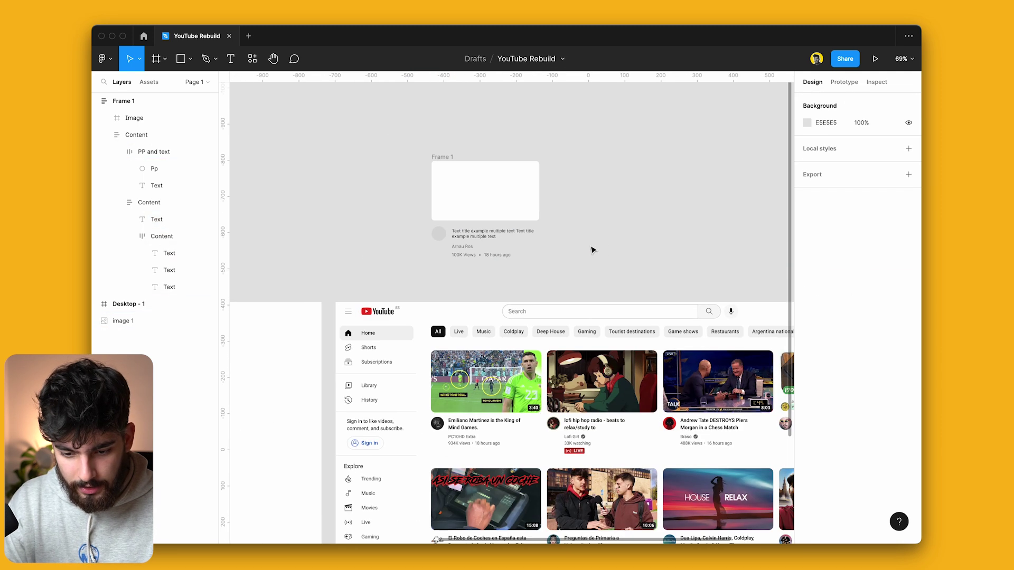
{"action": "key", "text": "Escape"}
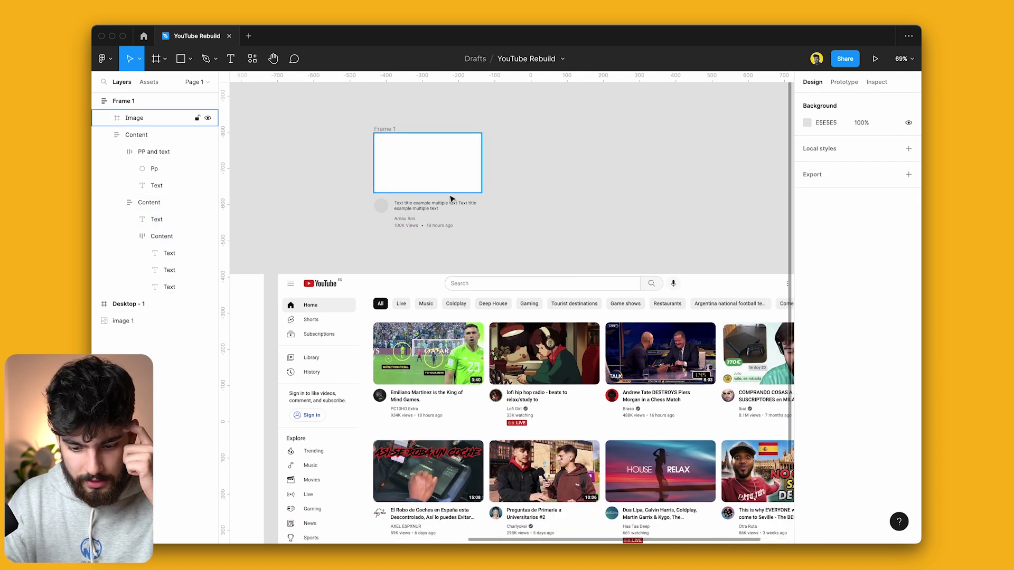
{"action": "scroll", "coordinate": [451, 199], "scroll_direction": "right", "scroll_amount": 3}
Step: Change the video title's font weight to Medium
{"action": "left_click", "coordinate": [423, 191]}
{"action": "left_click", "coordinate": [817, 287]}
{"action": "left_click", "coordinate": [821, 292]}
{"action": "left_click", "coordinate": [876, 280]}
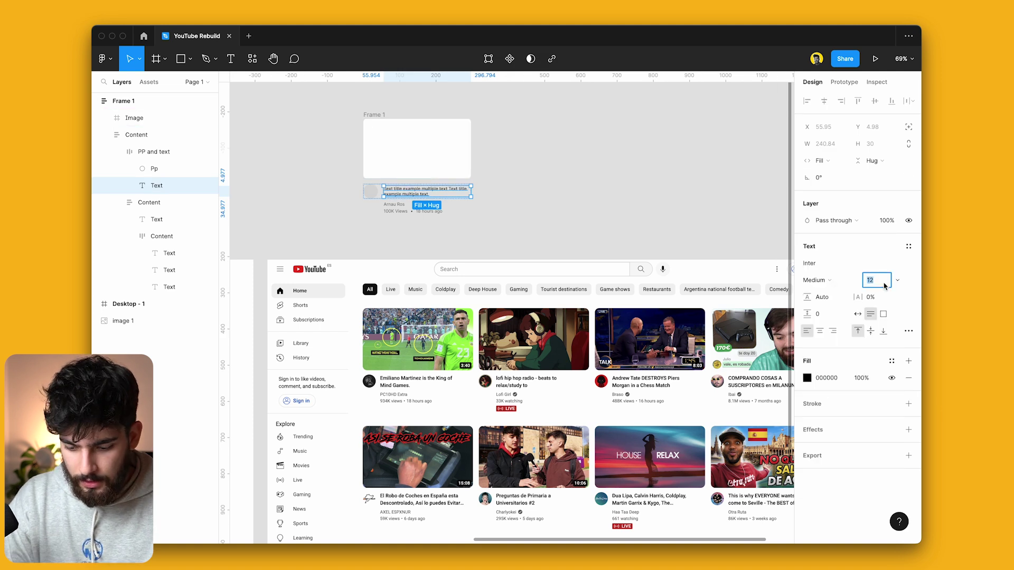
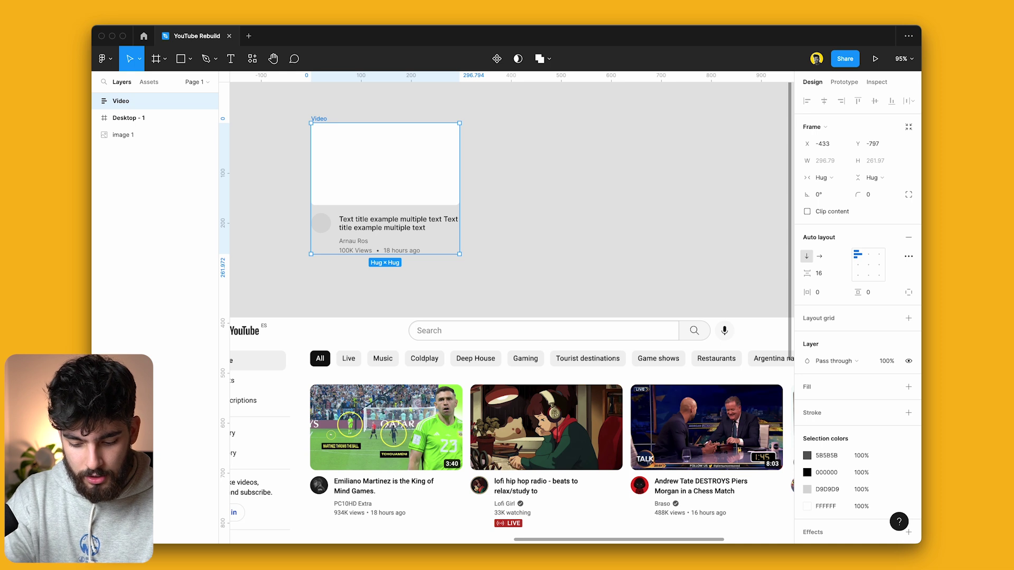
Step: Place a Video card inside Desktop - 1 and duplicate it to its right
{"action": "scroll", "coordinate": [417, 187], "scroll_direction": "down", "scroll_amount": 5}
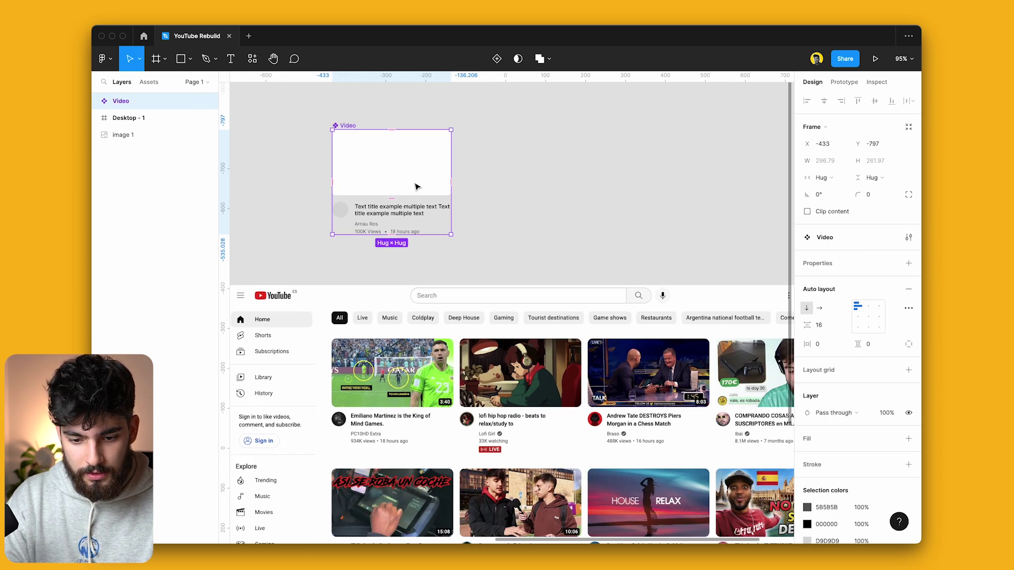
{"action": "scroll", "coordinate": [417, 187], "scroll_direction": "down", "scroll_amount": 5}
{"action": "left_click_drag", "start_coordinate": [595, 170], "coordinate": [402, 266]}
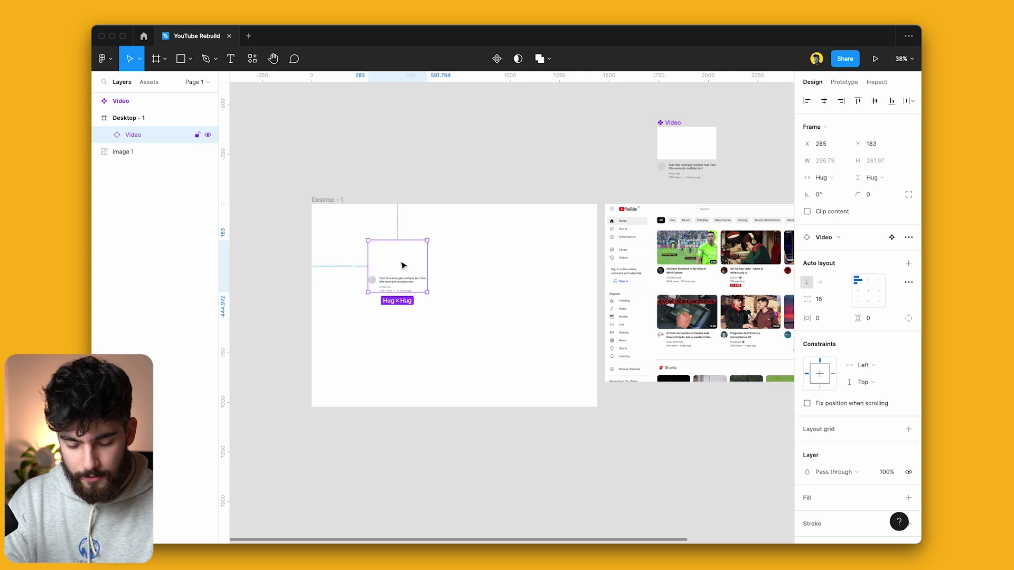
{"action": "scroll", "coordinate": [402, 265], "scroll_direction": "right", "scroll_amount": 3}
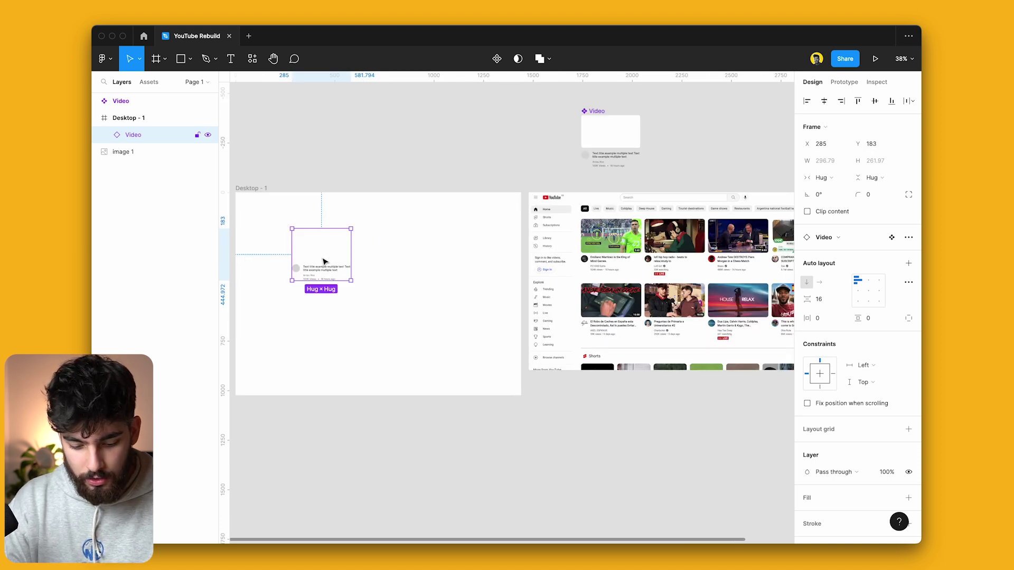
{"action": "left_click_drag", "start_coordinate": [325, 261], "coordinate": [385, 264]}
Step: Make four Video cards and wrap them in a horizontal auto-layout row with 31 spacing
{"action": "key", "text": "super+d"}
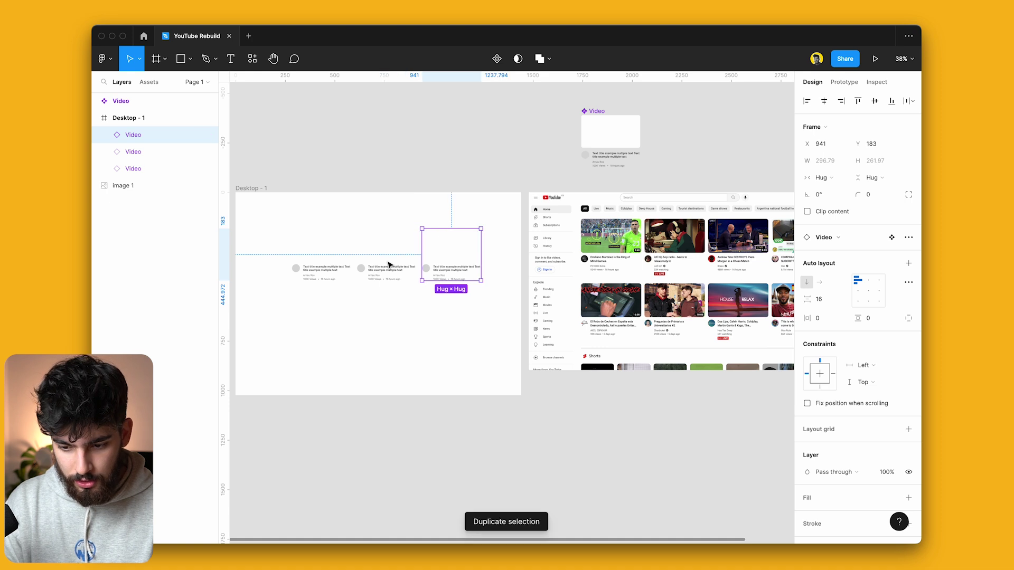
{"action": "scroll", "coordinate": [389, 265], "scroll_direction": "right", "scroll_amount": 2}
{"action": "scroll", "coordinate": [387, 262], "scroll_direction": "left", "scroll_amount": 5}
{"action": "key", "text": "super+d"}
{"action": "key", "text": "super+a"}
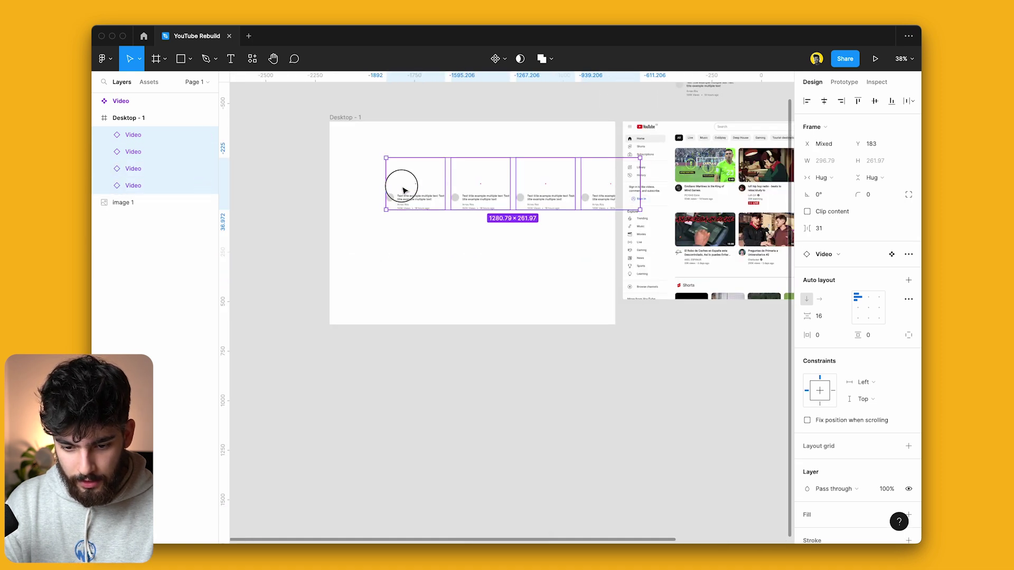
{"action": "key", "text": "shift+a"}
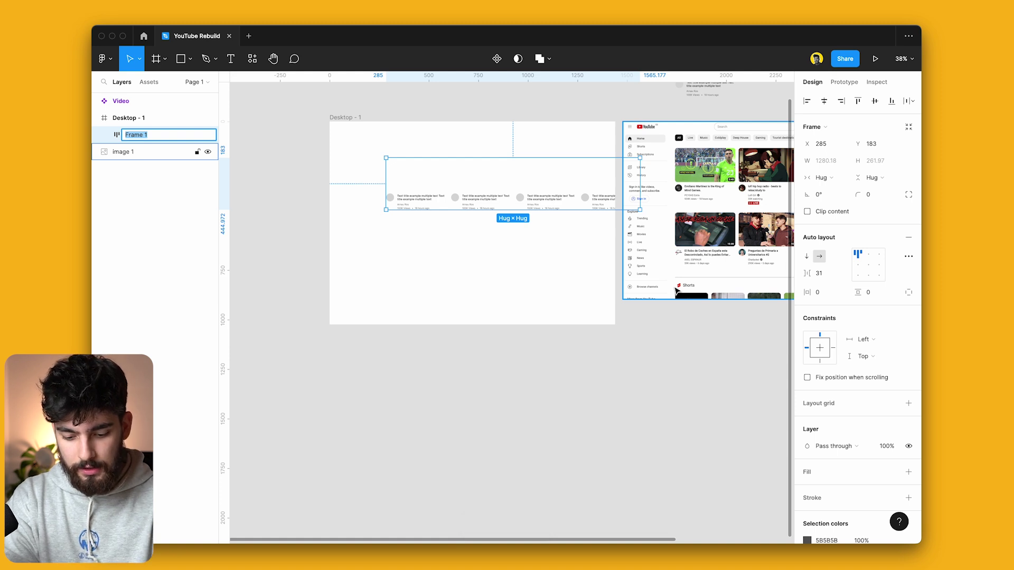
Step: Fill the four card thumbnails with abstract Unsplash photos
{"action": "scroll", "coordinate": [674, 292], "scroll_direction": "right", "scroll_amount": 2}
{"action": "double_click", "coordinate": [403, 204]}
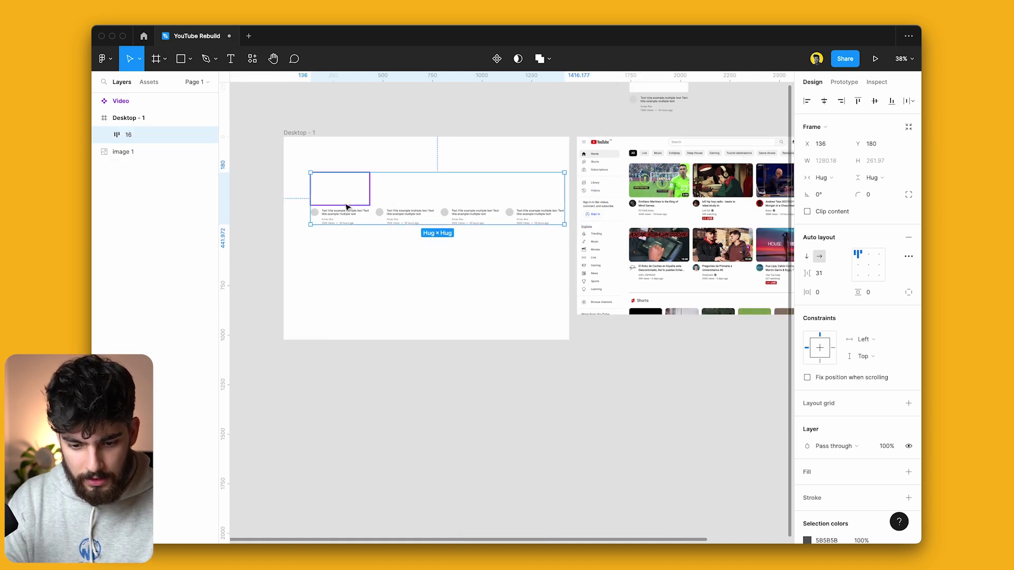
{"action": "left_click", "coordinate": [417, 197], "text": "shift"}
{"action": "left_click", "coordinate": [465, 190], "text": "shift"}
{"action": "left_click", "coordinate": [522, 201], "text": "shift"}
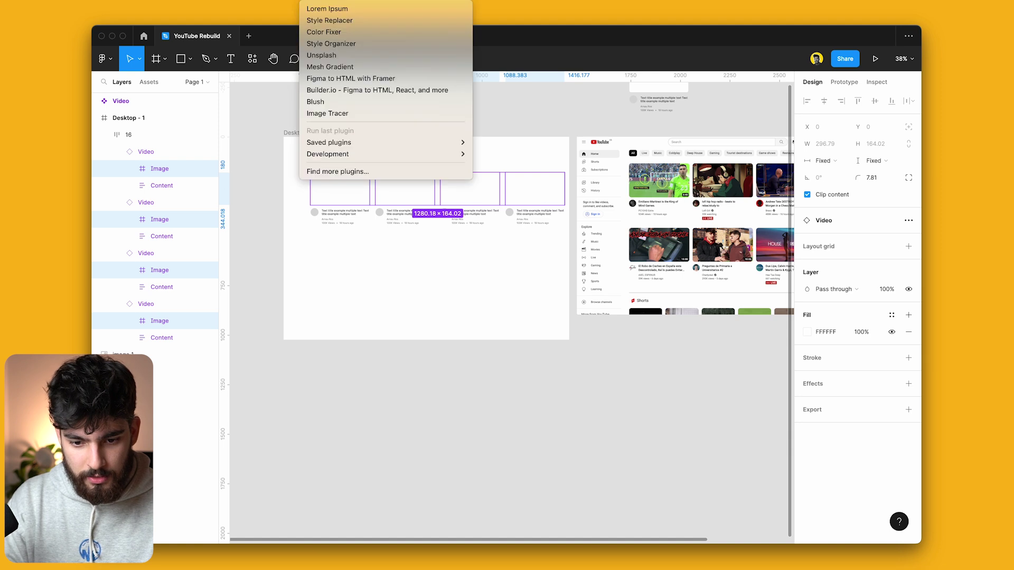
{"action": "left_click", "coordinate": [334, 56]}
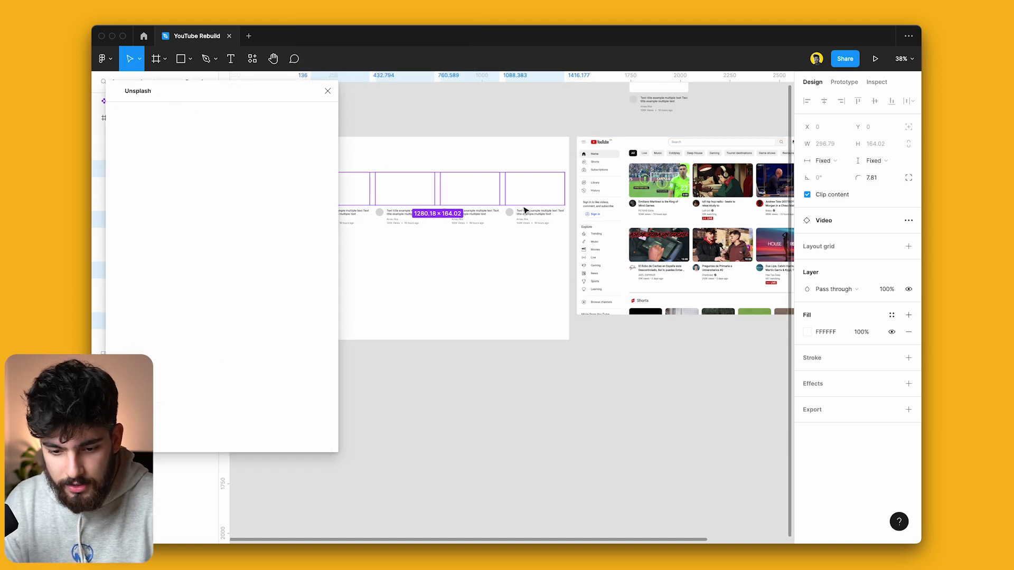
{"action": "left_click", "coordinate": [164, 220]}
Step: Duplicate the card row underneath and select both rows for renaming
{"action": "left_click_drag", "start_coordinate": [364, 161], "coordinate": [369, 240]}
{"action": "left_click", "coordinate": [324, 184], "text": "shift"}
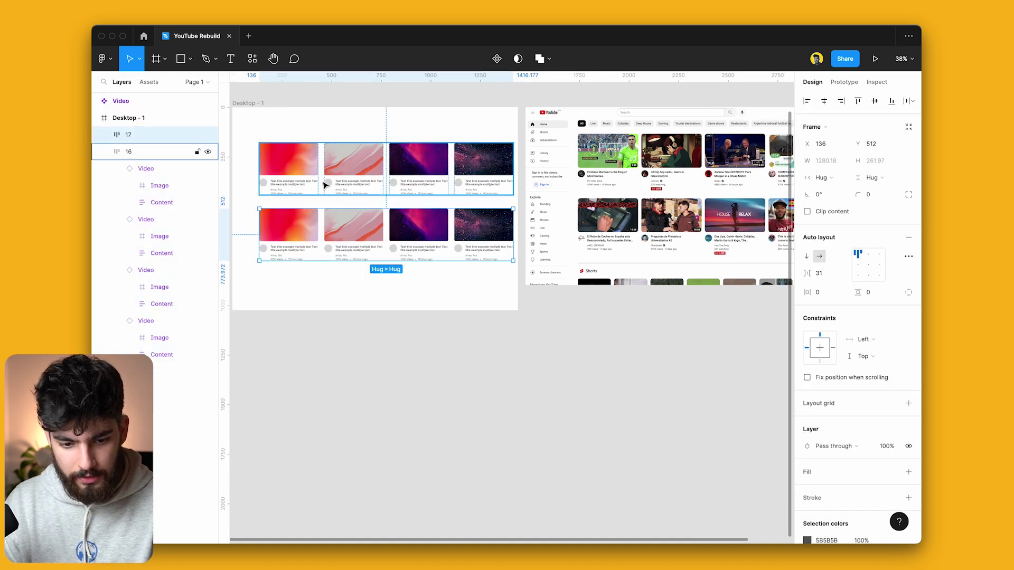
{"action": "key", "text": "ctrl+r"}
Step: Name both card rows 'Rows' and shuffle the order of the bottom row's cards
{"action": "type", "text": "R"}
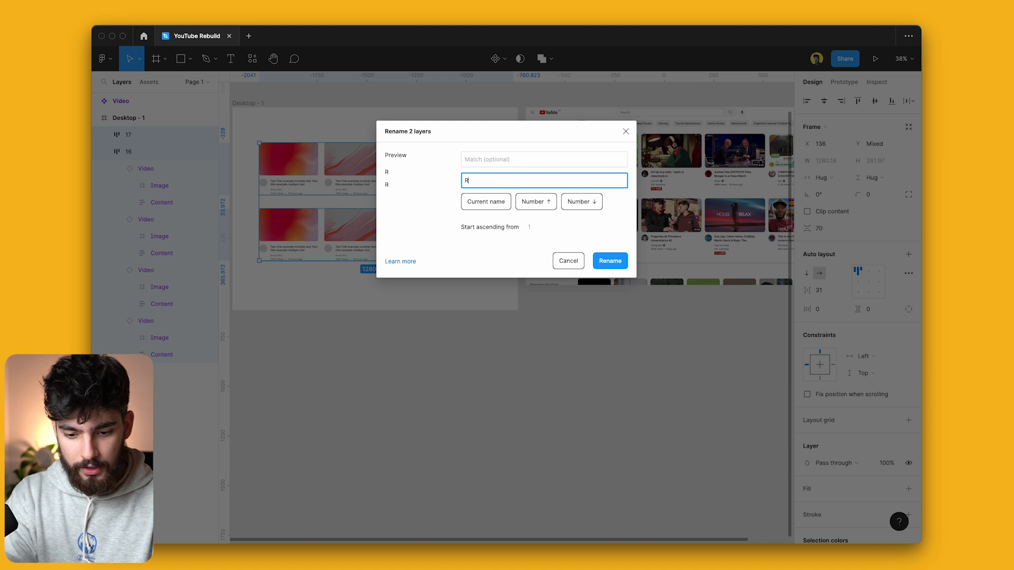
{"action": "type", "text": "ows"}
{"action": "key", "text": "Return"}
{"action": "left_click", "coordinate": [105, 152]}
{"action": "left_click", "coordinate": [370, 239]}
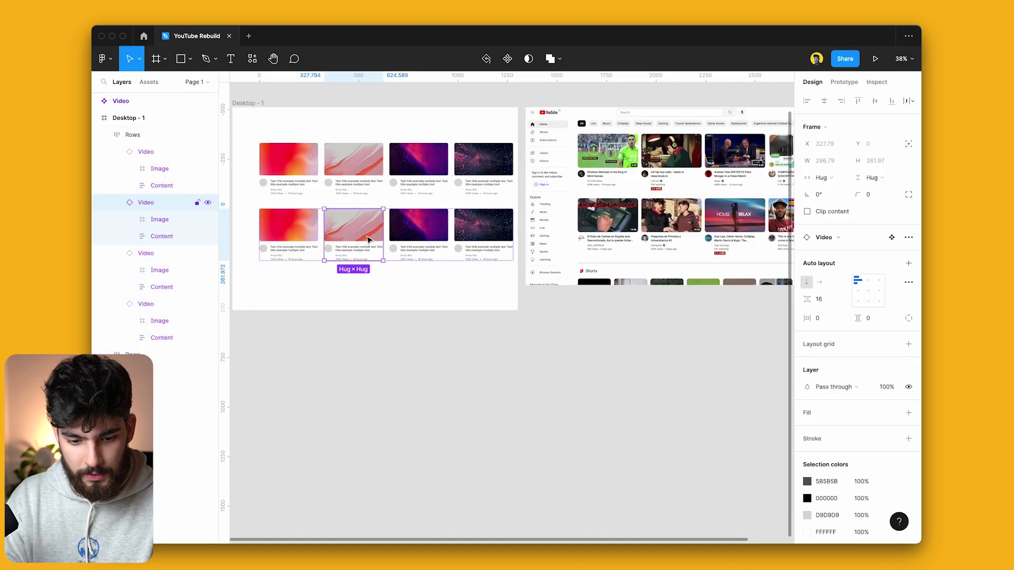
{"action": "scroll", "coordinate": [486, 381], "scroll_direction": "left", "scroll_amount": 3}
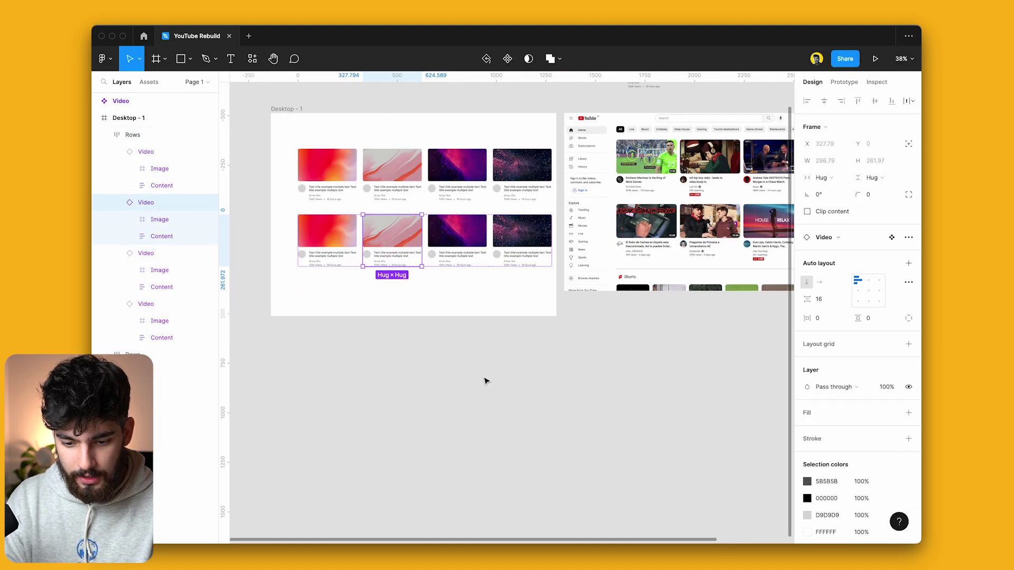
{"action": "left_click", "coordinate": [484, 378]}
{"action": "scroll", "coordinate": [486, 381], "scroll_direction": "right", "scroll_amount": 3}
{"action": "left_click", "coordinate": [370, 243]}
{"action": "left_click", "coordinate": [370, 240]}
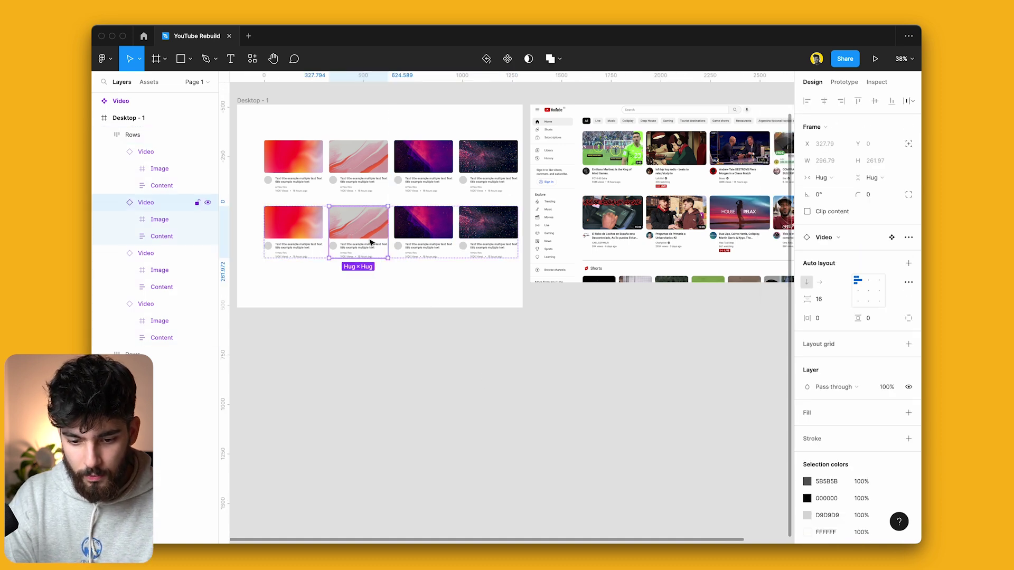
{"action": "key", "text": "Right"}
{"action": "left_click_drag", "start_coordinate": [359, 222], "coordinate": [293, 222]}
{"action": "left_click", "coordinate": [484, 226]}
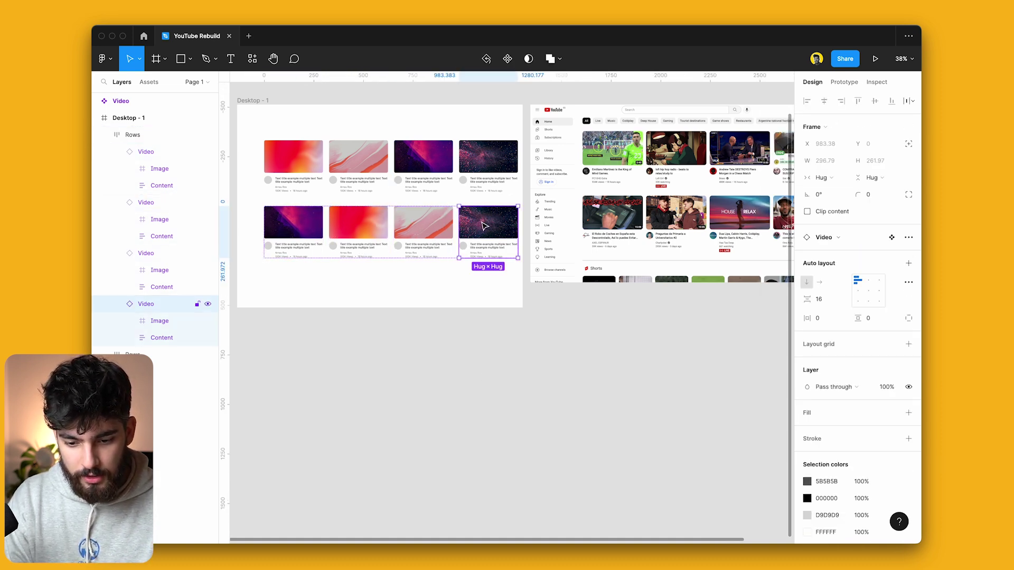
{"action": "left_click", "coordinate": [511, 345]}
{"action": "scroll", "coordinate": [510, 349], "scroll_direction": "right", "scroll_amount": 3}
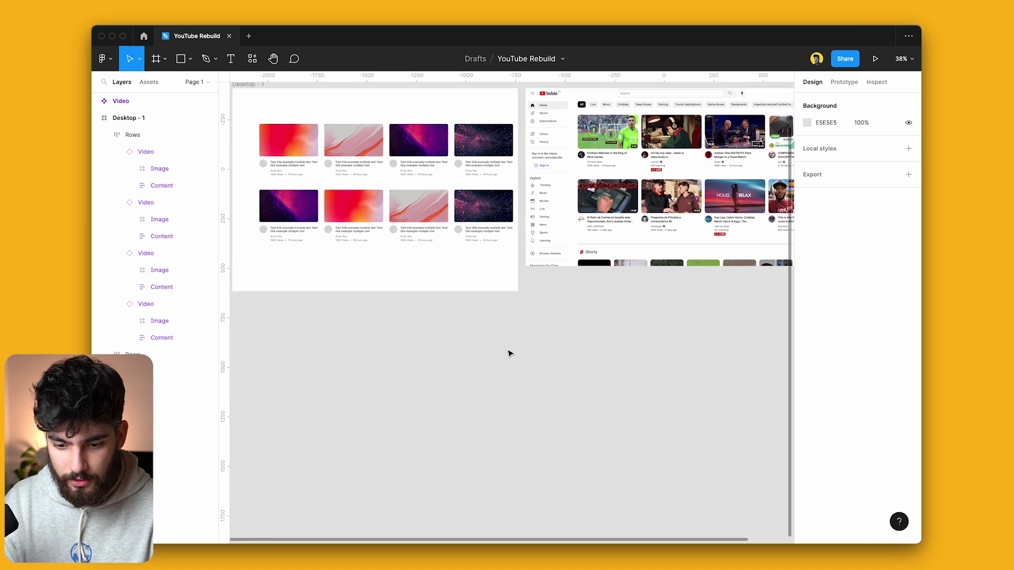
{"action": "scroll", "coordinate": [510, 354], "scroll_direction": "left", "scroll_amount": 2}
Step: Stack both Rows in a vertical auto-layout frame named 'Videos'
{"action": "left_click", "coordinate": [486, 181]}
{"action": "left_click", "coordinate": [485, 207], "text": "shift"}
{"action": "key", "text": "shift+a"}
{"action": "key", "text": "super+r"}
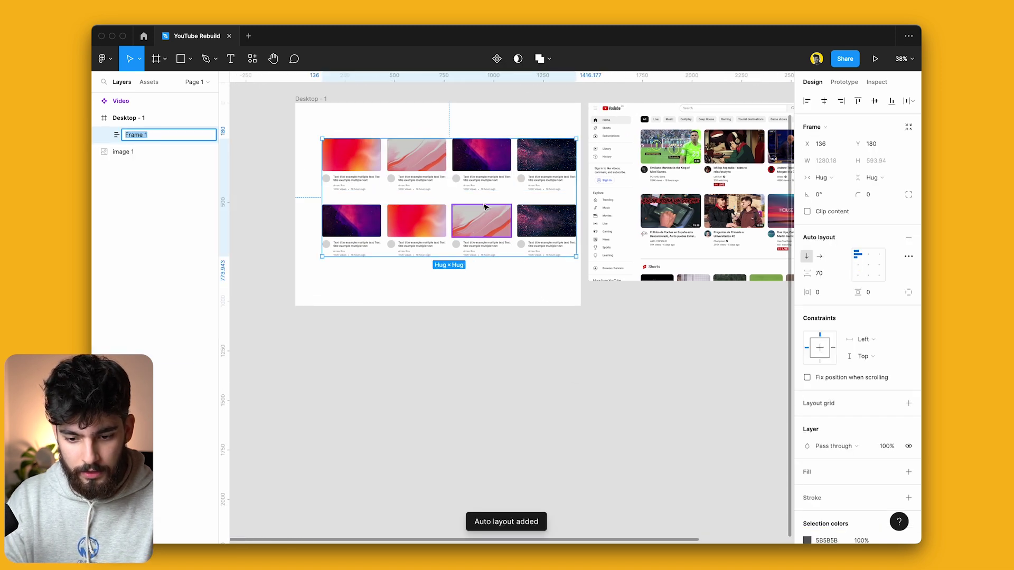
{"action": "type", "text": "Con"}
{"action": "key", "text": "BackSpace"}
{"action": "key", "text": "BackSpace"}
{"action": "key", "text": "BackSpace"}
{"action": "type", "text": "Videos"}
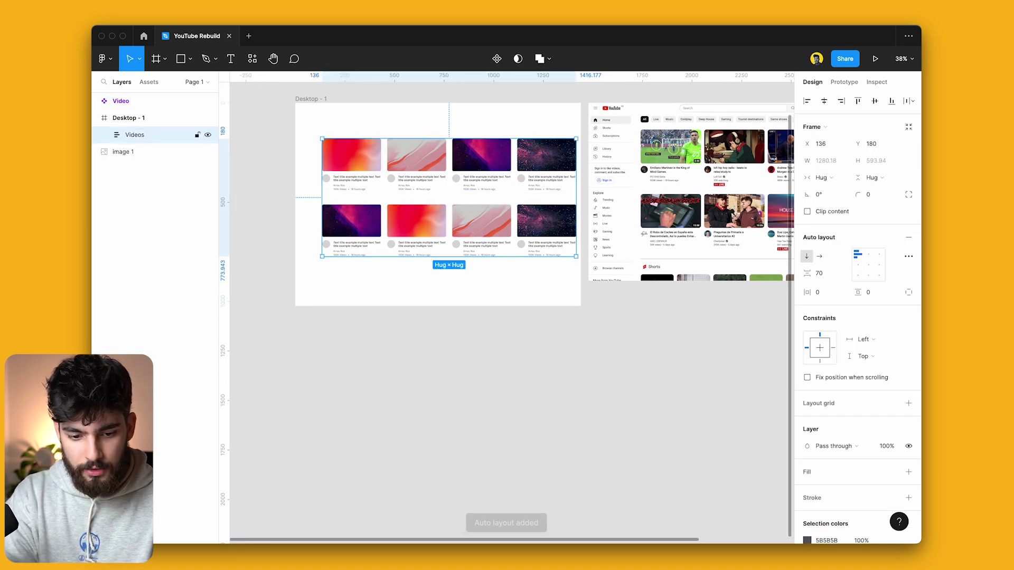
{"action": "key", "text": "Return"}
Step: Check the Videos nesting, stepping from a card thumbnail up through Rows to Videos
{"action": "scroll", "coordinate": [321, 228], "scroll_direction": "right", "scroll_amount": 3}
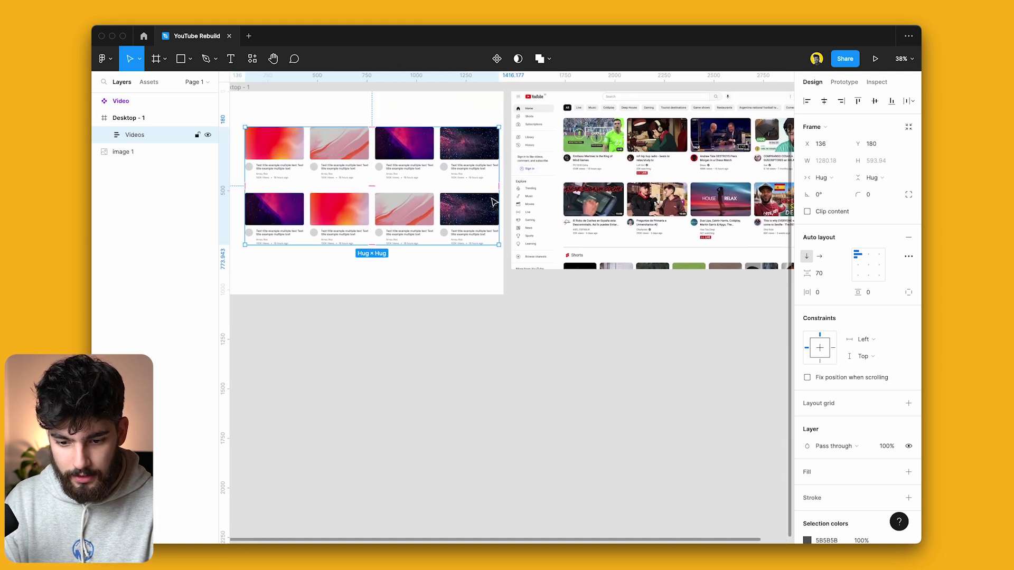
{"action": "scroll", "coordinate": [494, 202], "scroll_direction": "left", "scroll_amount": 3}
{"action": "left_click", "coordinate": [619, 195]}
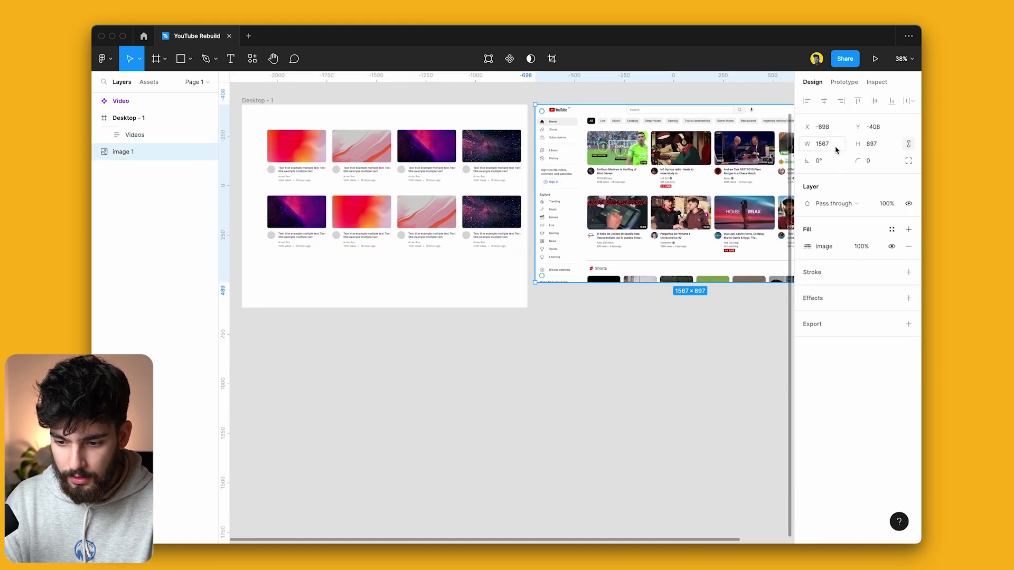
{"action": "left_click", "coordinate": [452, 249]}
{"action": "scroll", "coordinate": [453, 249], "scroll_direction": "right", "scroll_amount": 1}
{"action": "left_click", "coordinate": [483, 149], "text": "super"}
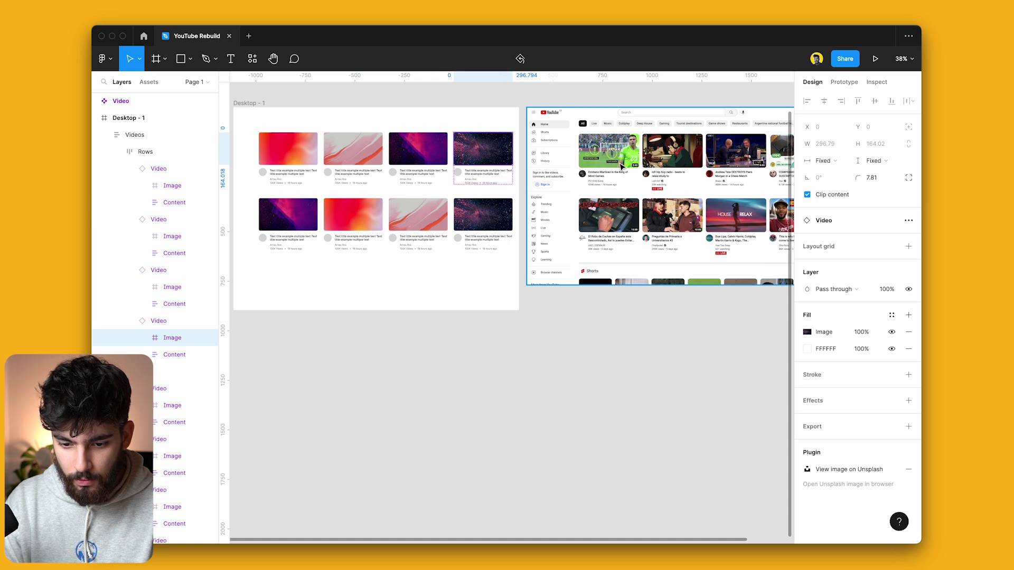
{"action": "scroll", "coordinate": [621, 167], "scroll_direction": "right", "scroll_amount": 2}
{"action": "scroll", "coordinate": [621, 167], "scroll_direction": "down", "scroll_amount": 1}
{"action": "key", "text": "Escape"}
{"action": "key", "text": "Escape"}
{"action": "scroll", "coordinate": [389, 160], "scroll_direction": "left", "scroll_amount": 2}
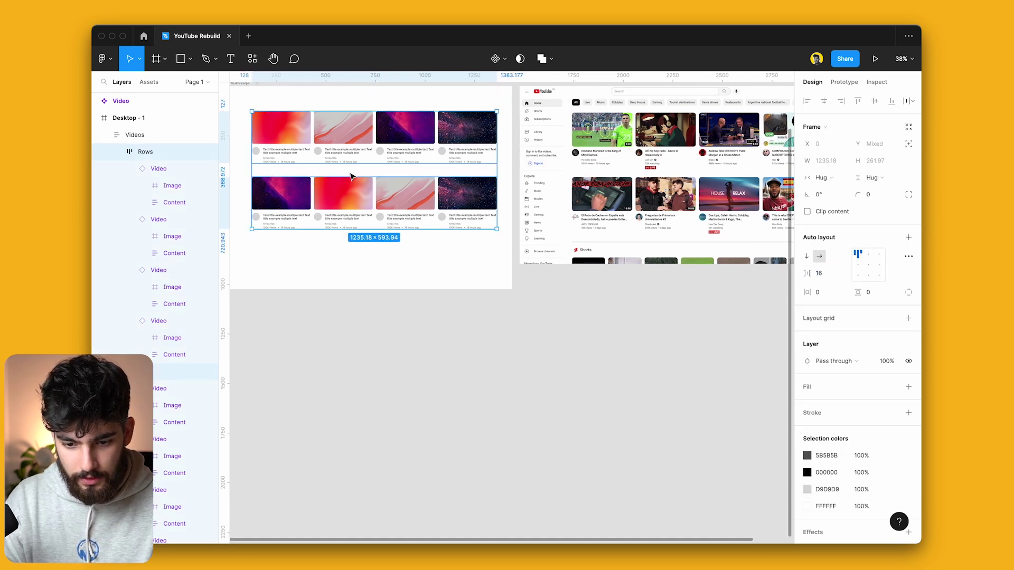
{"action": "key", "text": "Escape"}
{"action": "scroll", "coordinate": [449, 140], "scroll_direction": "right", "scroll_amount": 3}
{"action": "scroll", "coordinate": [449, 140], "scroll_direction": "left", "scroll_amount": 4}
{"action": "scroll", "coordinate": [366, 140], "scroll_direction": "left", "scroll_amount": 1}
{"action": "left_click", "coordinate": [415, 273]}
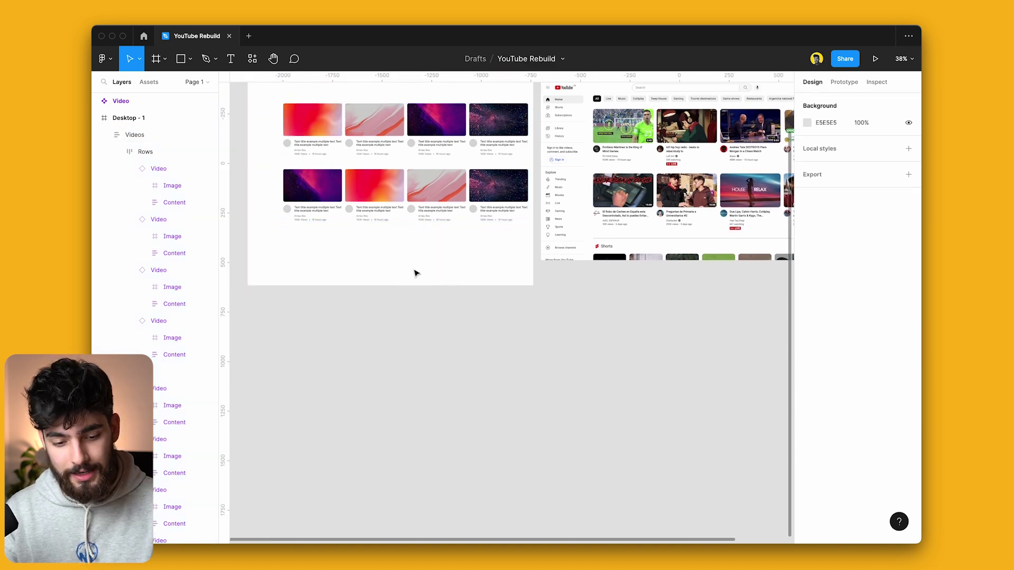
Step: Select both Rows frames inside Videos via the parent frame
{"action": "left_click", "coordinate": [140, 151]}
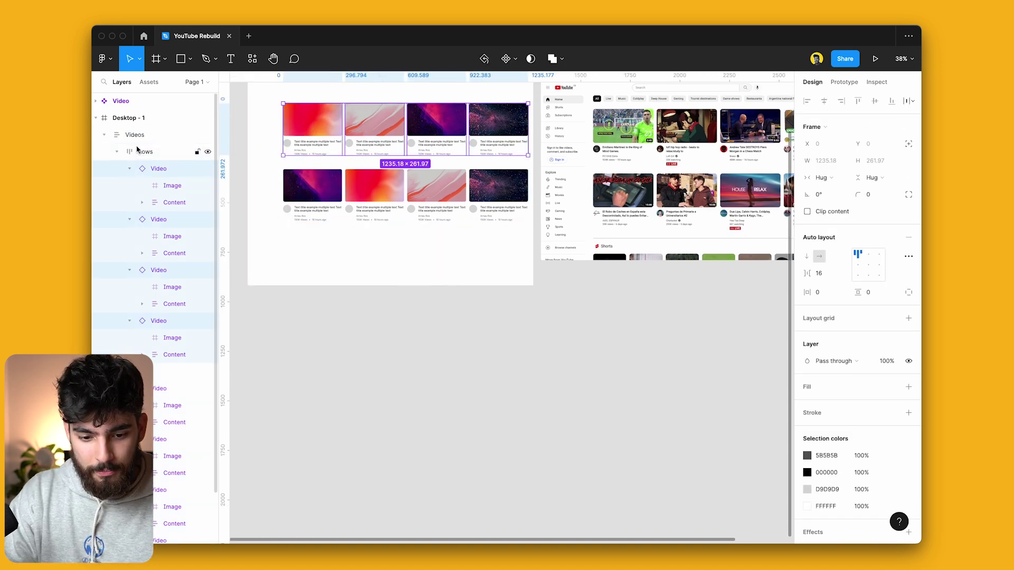
{"action": "key", "text": "Escape"}
{"action": "key", "text": "Return"}
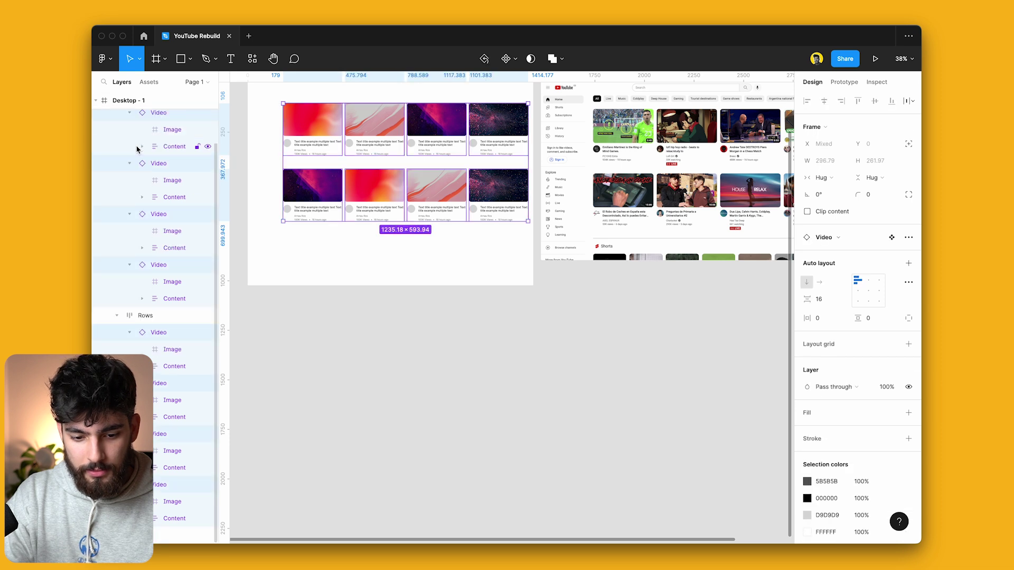
{"action": "left_click", "coordinate": [414, 292]}
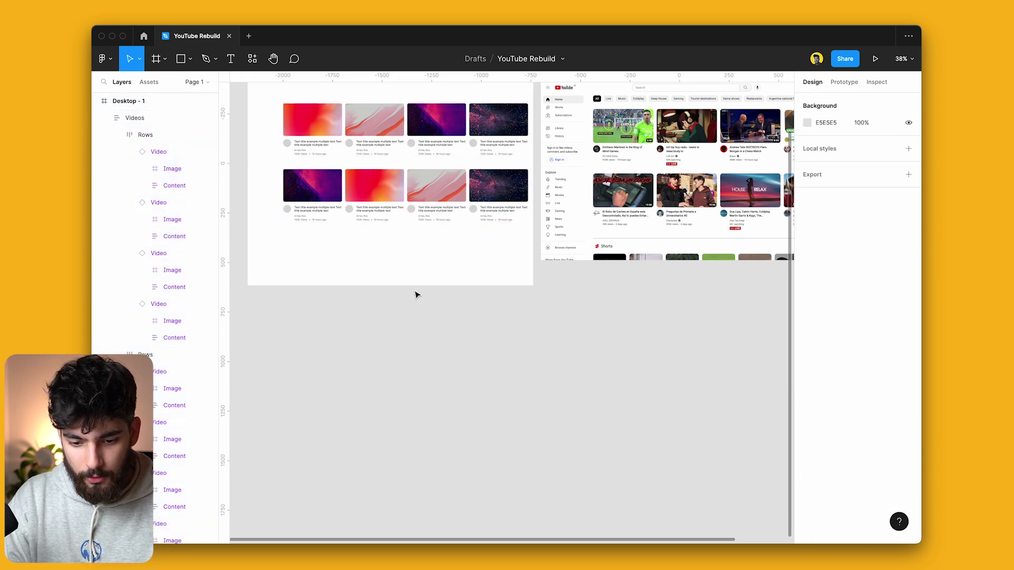
Step: Move the Videos frame up and right within Desktop - 1
{"action": "scroll", "coordinate": [369, 293], "scroll_direction": "up", "scroll_amount": 2}
{"action": "scroll", "coordinate": [370, 293], "scroll_direction": "right", "scroll_amount": 1}
{"action": "scroll", "coordinate": [348, 293], "scroll_direction": "left", "scroll_amount": 5}
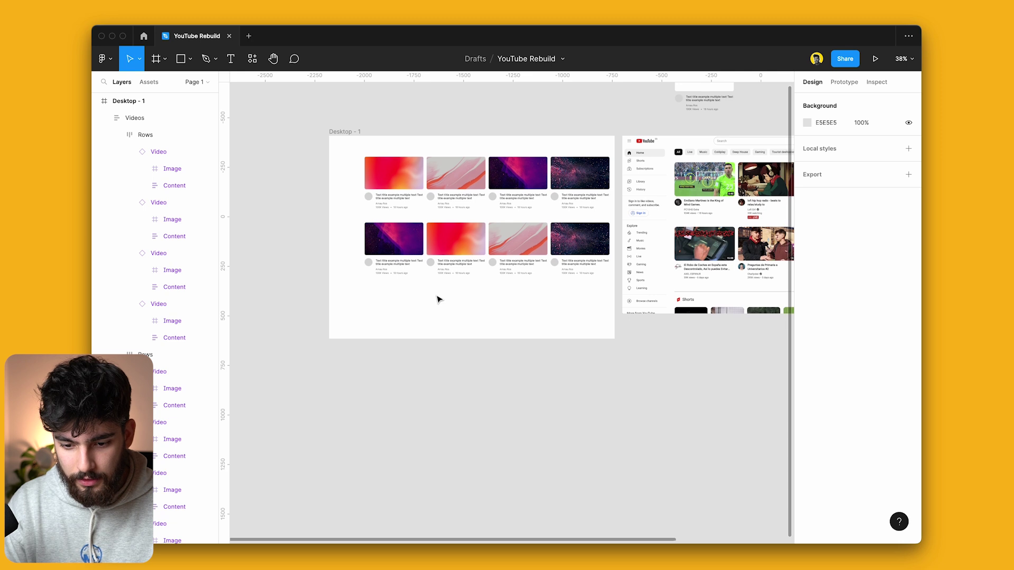
{"action": "left_click", "coordinate": [432, 248]}
{"action": "left_click_drag", "start_coordinate": [432, 248], "coordinate": [447, 244]}
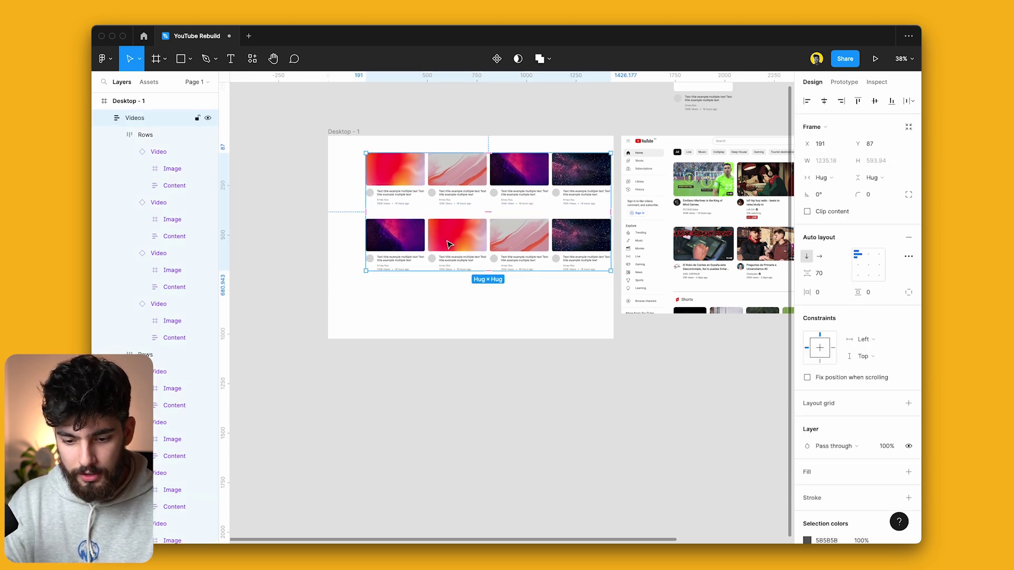
{"action": "scroll", "coordinate": [456, 224], "scroll_direction": "right", "scroll_amount": 4}
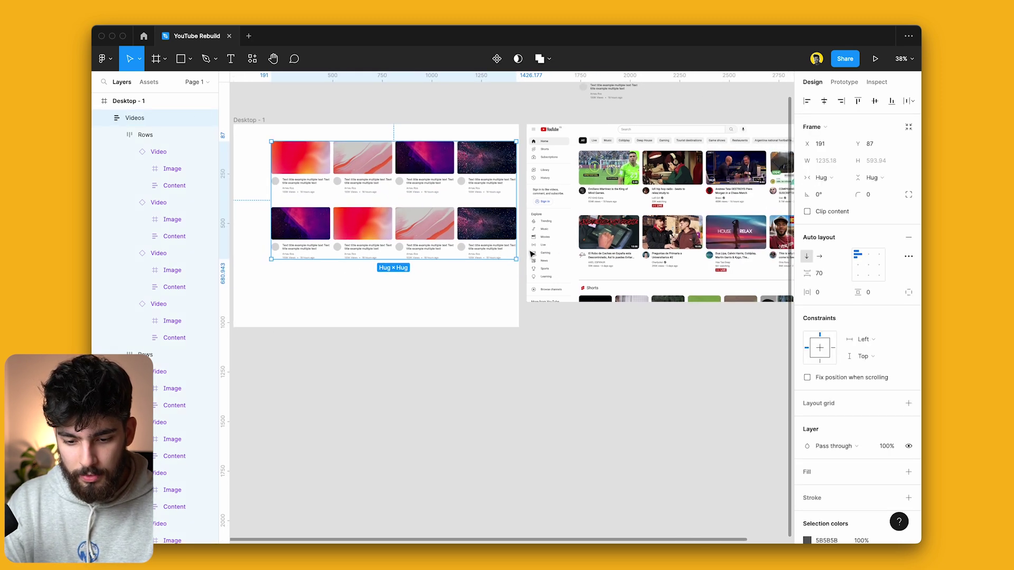
Step: Duplicate the card row and hide its four avatar circles
{"action": "key", "text": "super+d"}
{"action": "scroll", "coordinate": [297, 296], "scroll_direction": "up", "scroll_amount": 5}
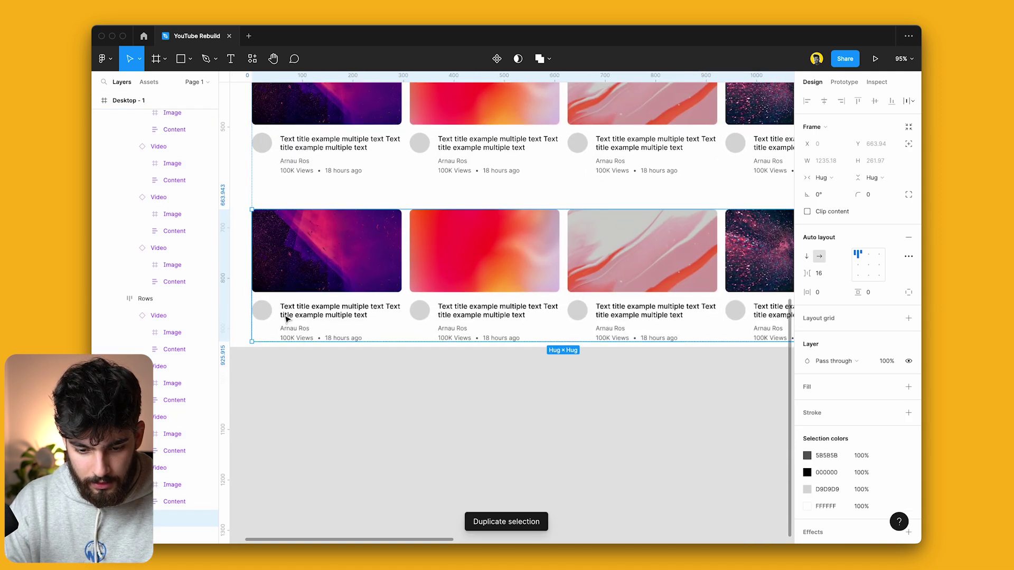
{"action": "left_click", "coordinate": [262, 310]}
{"action": "left_click", "coordinate": [419, 311], "text": "shift"}
{"action": "left_click", "coordinate": [578, 311], "text": "shift"}
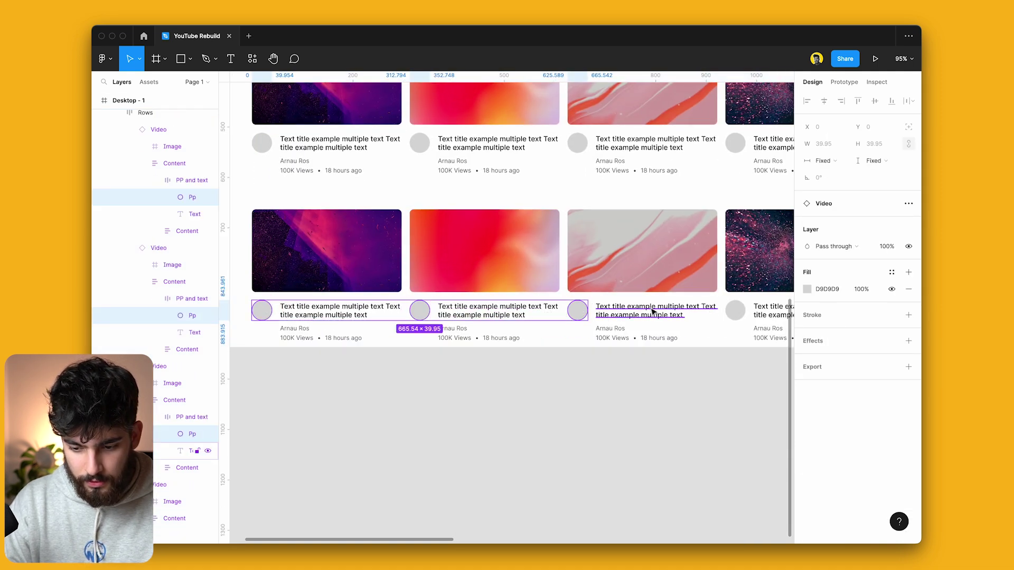
{"action": "left_click", "coordinate": [735, 311], "text": "shift"}
{"action": "key", "text": "super+shift+h"}
{"action": "key", "text": "super+Tab"}
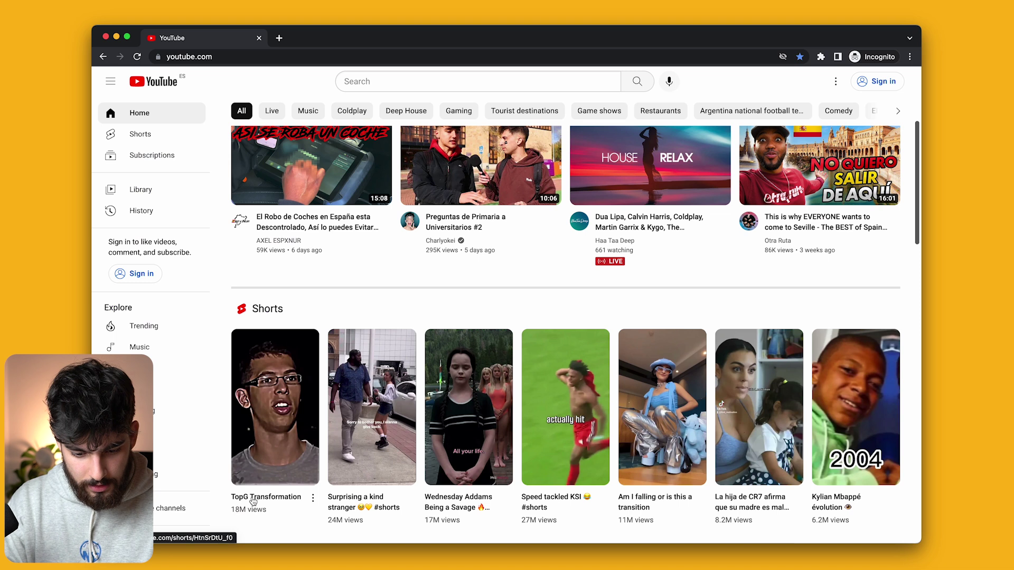
{"action": "key", "text": "super+Tab"}
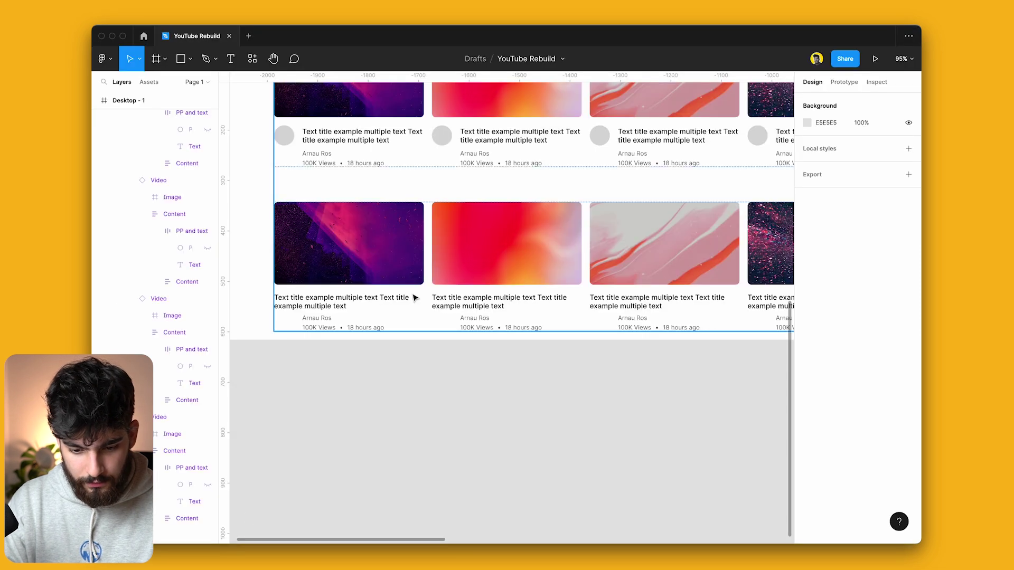
Step: Hide the channel name and upload time, and set the Content frame's left padding to 0
{"action": "left_click", "coordinate": [317, 325]}
{"action": "key", "text": "super+shift+h"}
{"action": "left_click", "coordinate": [318, 318]}
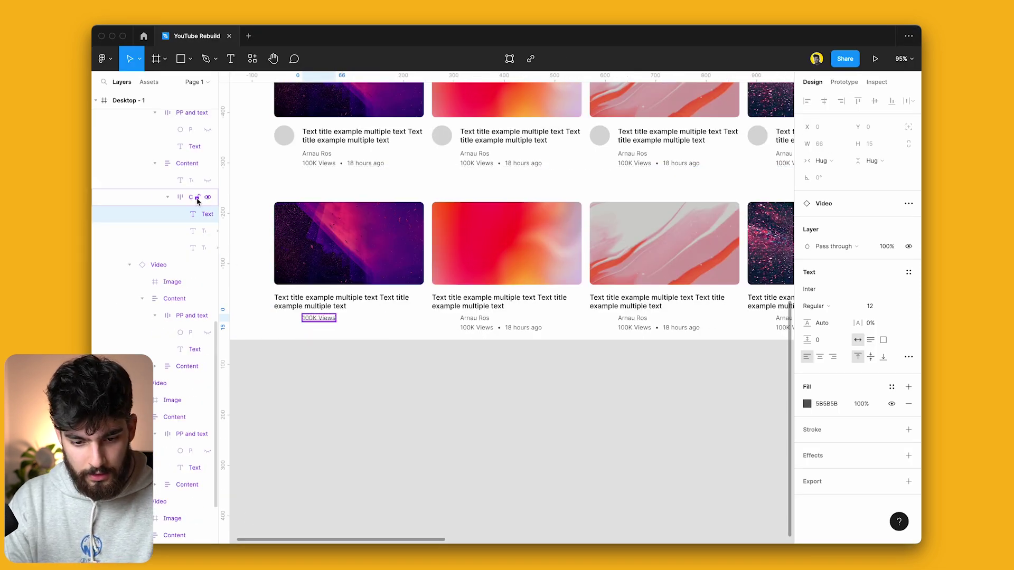
{"action": "left_click", "coordinate": [204, 203]}
{"action": "scroll", "coordinate": [580, 264], "scroll_direction": "left", "scroll_amount": 2}
{"action": "left_click", "coordinate": [824, 301]}
{"action": "type", "text": "0"}
{"action": "key", "text": "Return"}
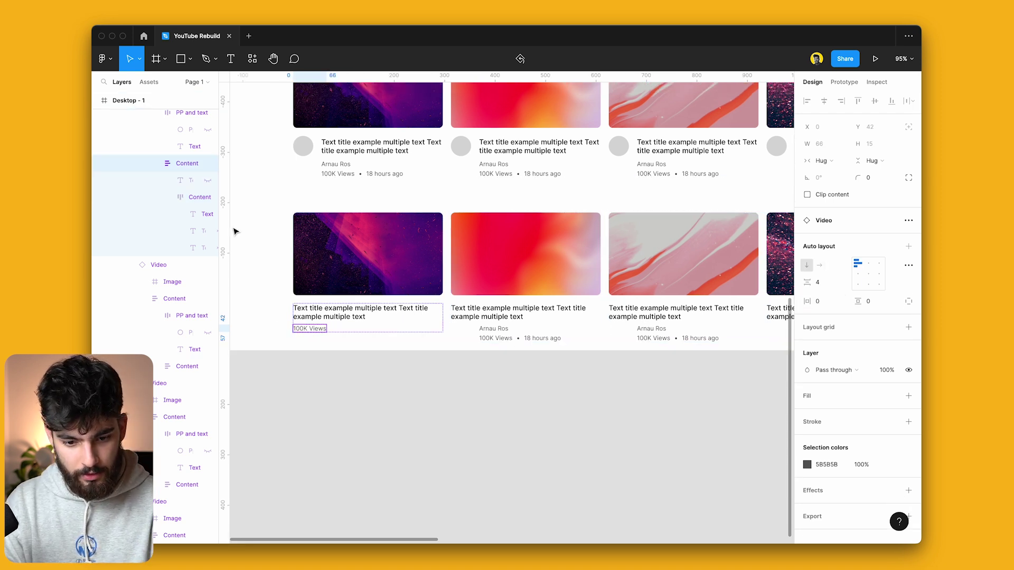
Step: Delete three of the duplicated cards, leaving a single Video card
{"action": "key", "text": "Escape"}
{"action": "key", "text": "Escape"}
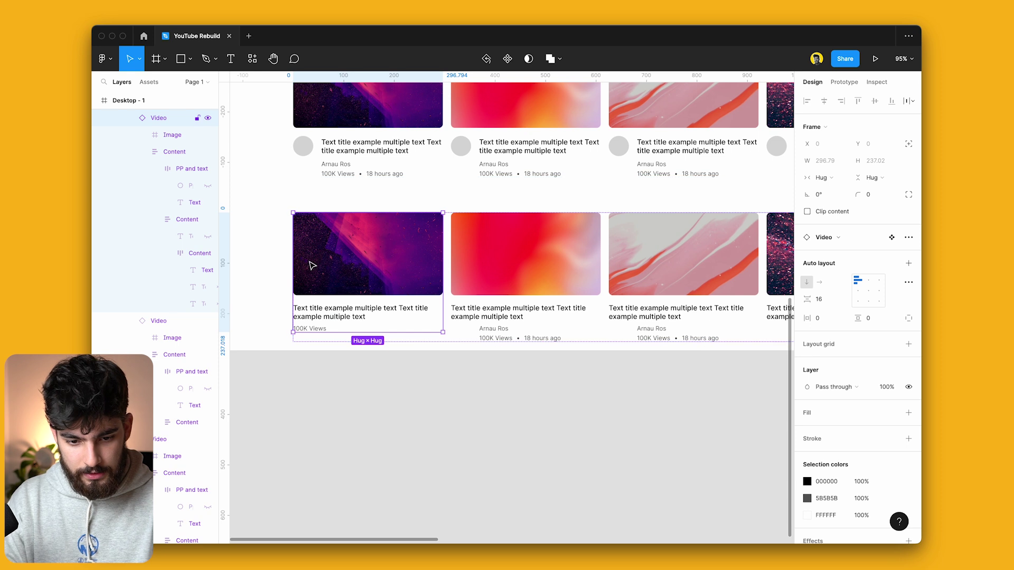
{"action": "scroll", "coordinate": [475, 332], "scroll_direction": "right", "scroll_amount": 2}
{"action": "left_click", "coordinate": [475, 332]}
{"action": "key", "text": "Delete"}
{"action": "left_click", "coordinate": [521, 318]}
{"action": "left_click", "coordinate": [611, 283], "text": "shift"}
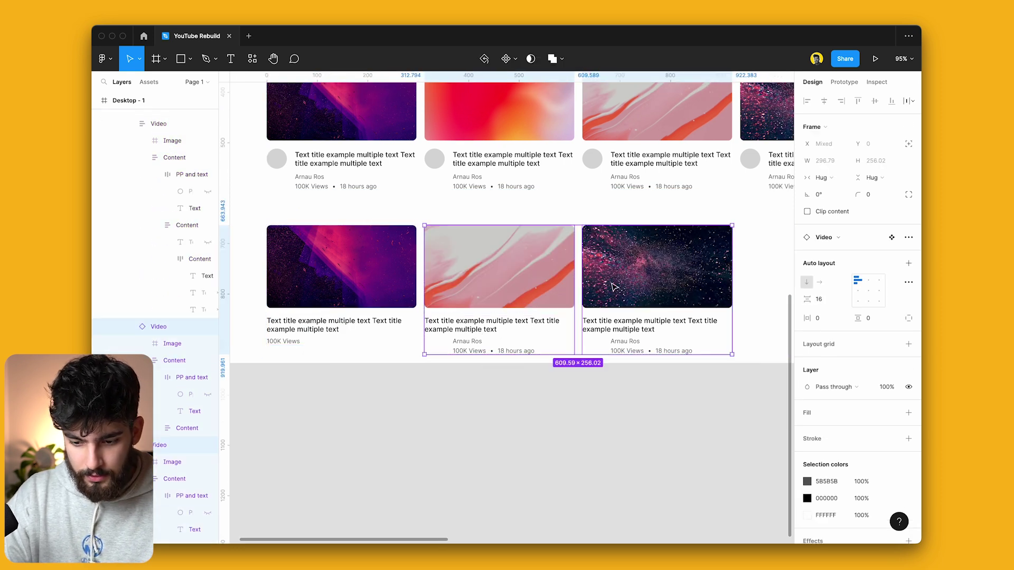
{"action": "key", "text": "Delete"}
Step: Make the card image tall (297×333) and extend Desktop - 1 to 1668 high
{"action": "double_click", "coordinate": [295, 296]}
{"action": "left_click_drag", "start_coordinate": [349, 309], "coordinate": [349, 401]}
{"action": "left_click", "coordinate": [511, 285]}
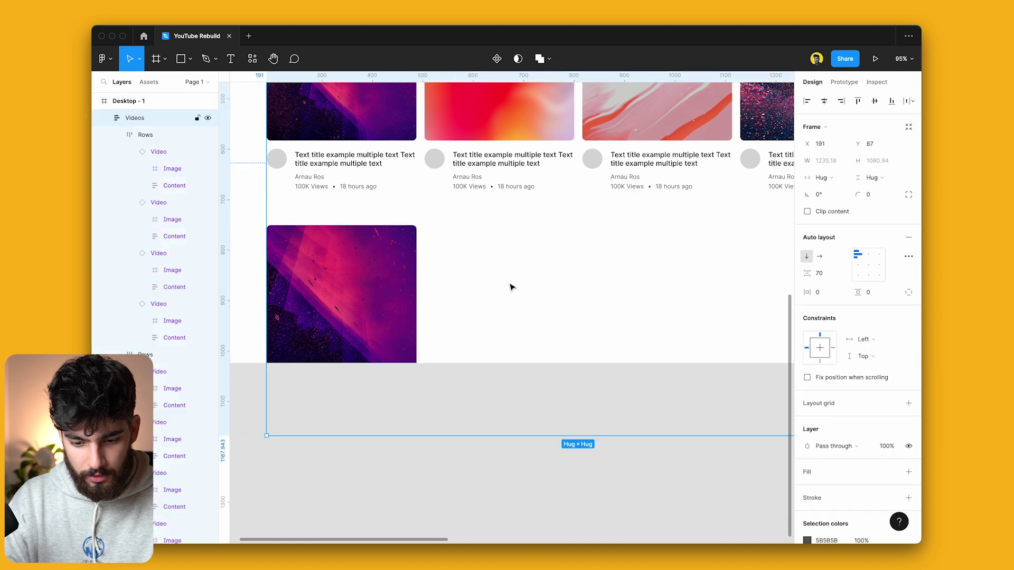
{"action": "key", "text": "shift+2"}
{"action": "left_click_drag", "start_coordinate": [392, 326], "coordinate": [426, 432]}
Step: Narrow the image to 202 wide and set the title and 100K Views to Fill container
{"action": "scroll", "coordinate": [430, 437], "scroll_direction": "up", "scroll_amount": 2}
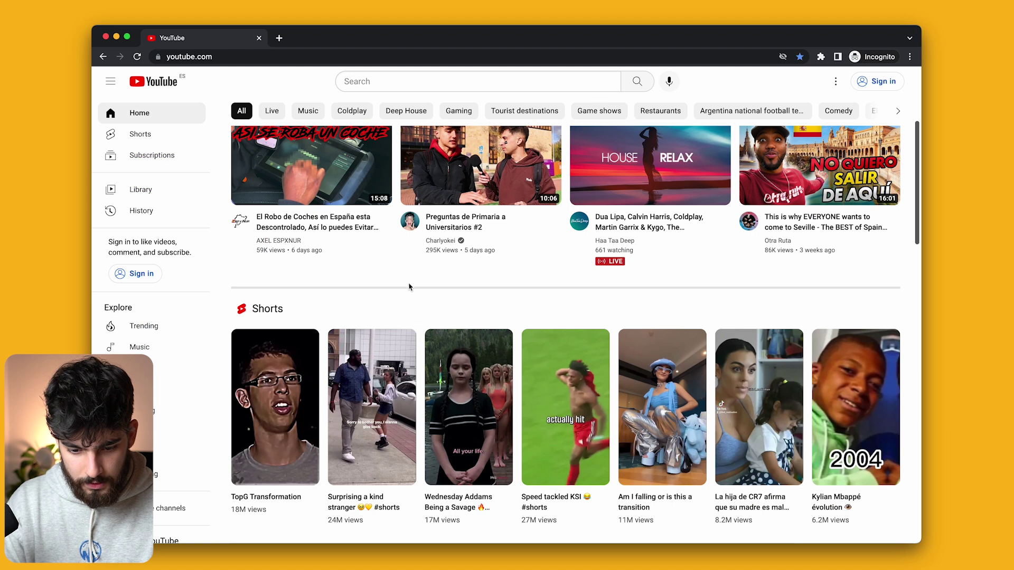
{"action": "double_click", "coordinate": [415, 257]}
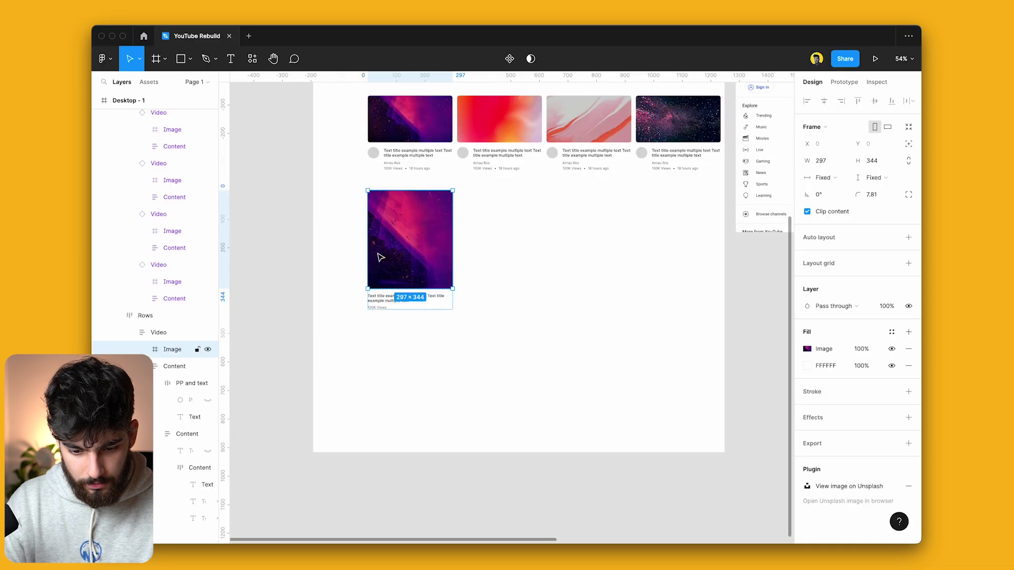
{"action": "left_click_drag", "start_coordinate": [453, 246], "coordinate": [426, 247]}
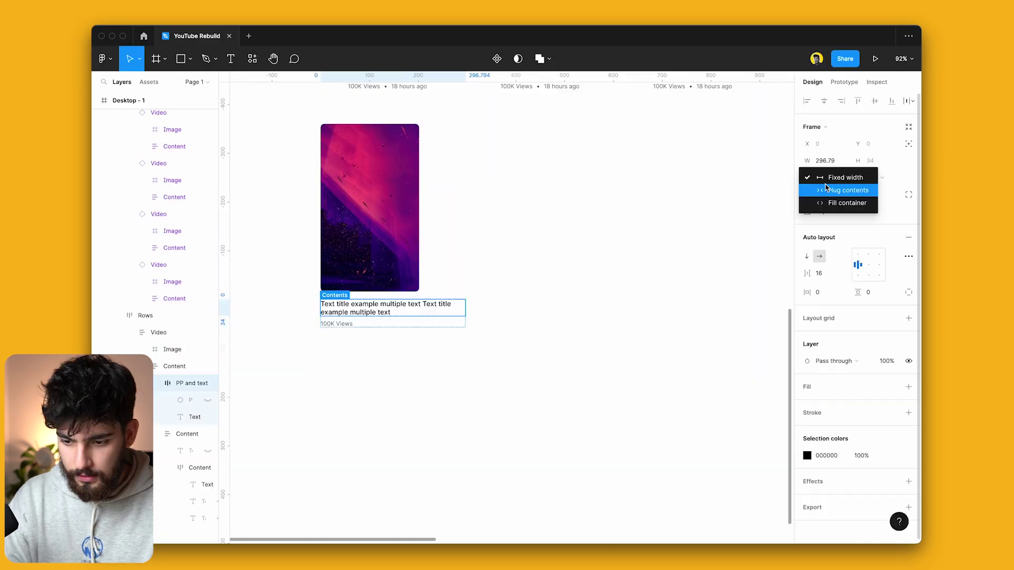
{"action": "left_click", "coordinate": [830, 202]}
{"action": "left_click", "coordinate": [338, 373]}
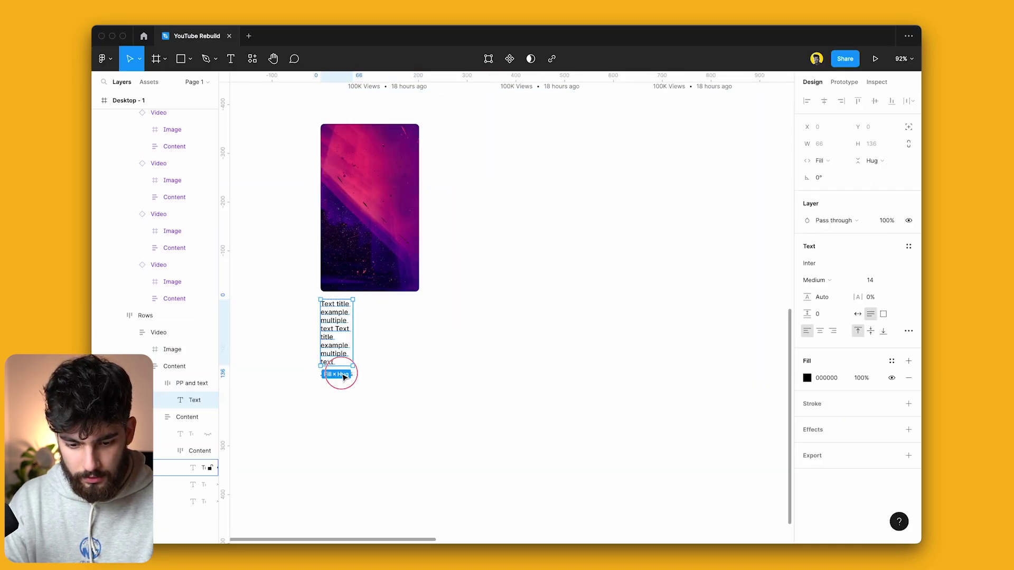
{"action": "left_click", "coordinate": [818, 161]}
{"action": "left_click", "coordinate": [832, 174]}
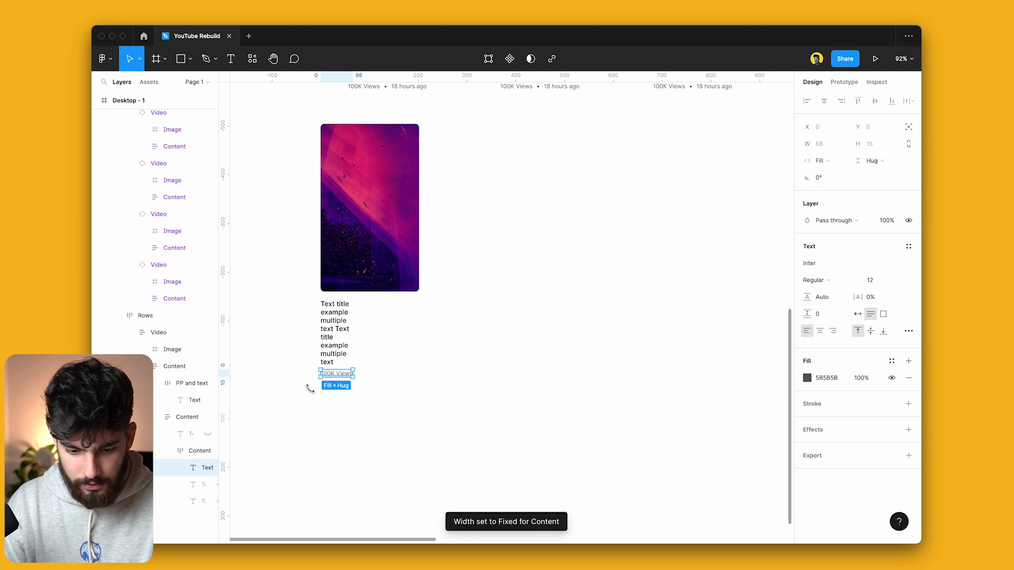
Step: Remove the hidden channel/time layers and ungroup the frame around the views text
{"action": "left_click", "coordinate": [191, 451], "text": "shift"}
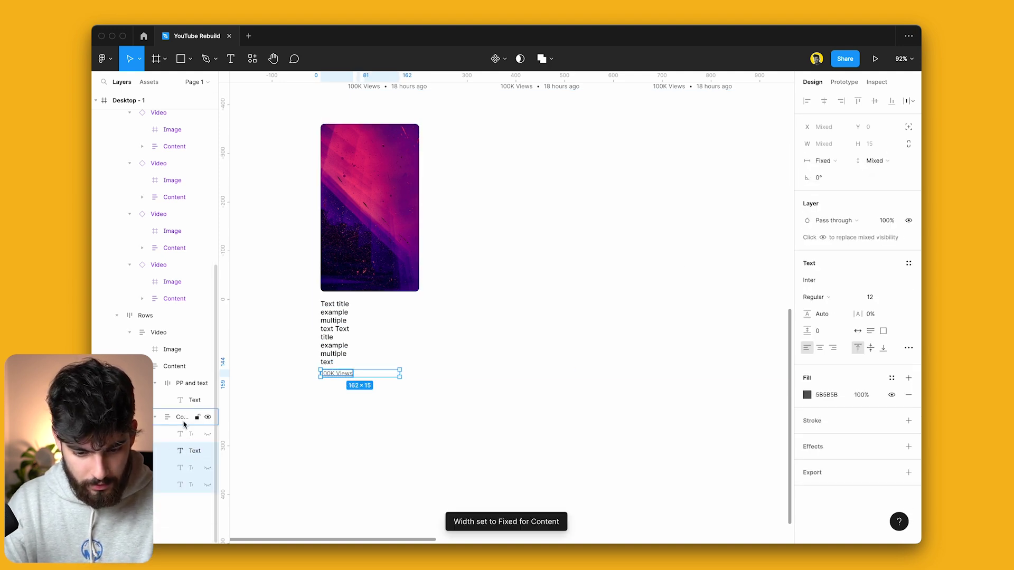
{"action": "key", "text": "Escape"}
{"action": "left_click", "coordinate": [182, 397]}
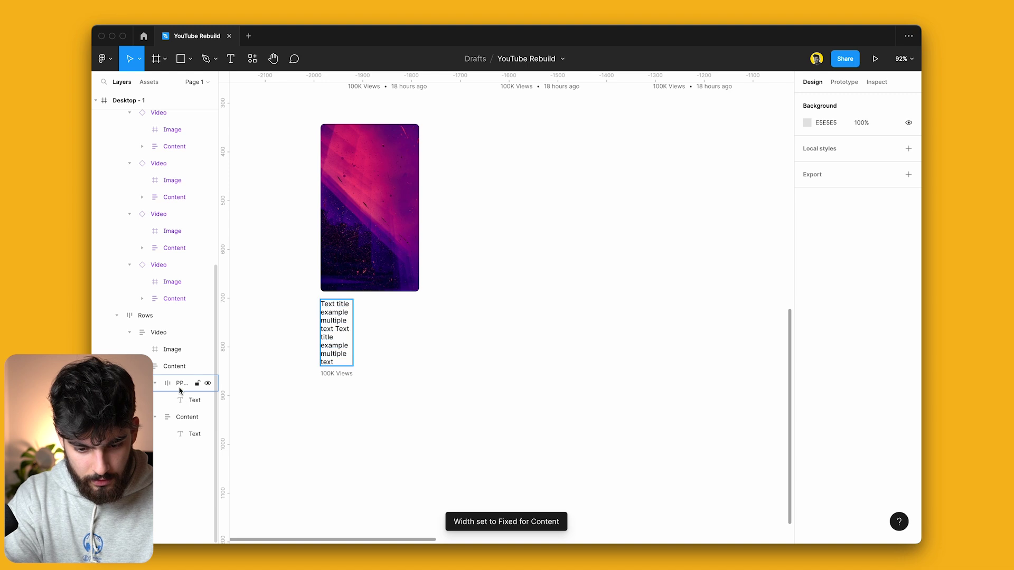
{"action": "left_click", "coordinate": [174, 401]}
{"action": "key", "text": "super+shift+g"}
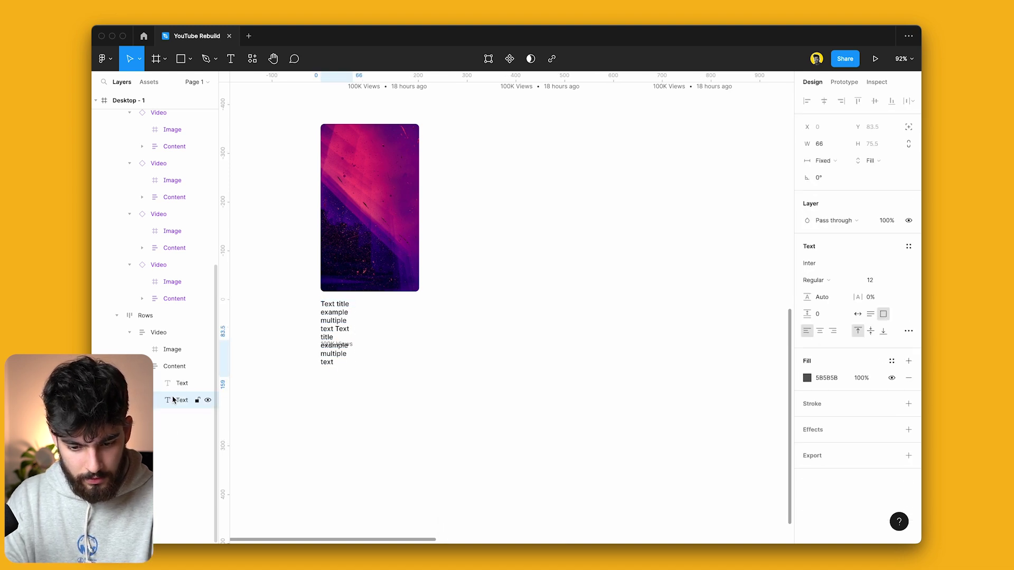
{"action": "left_click", "coordinate": [173, 365]}
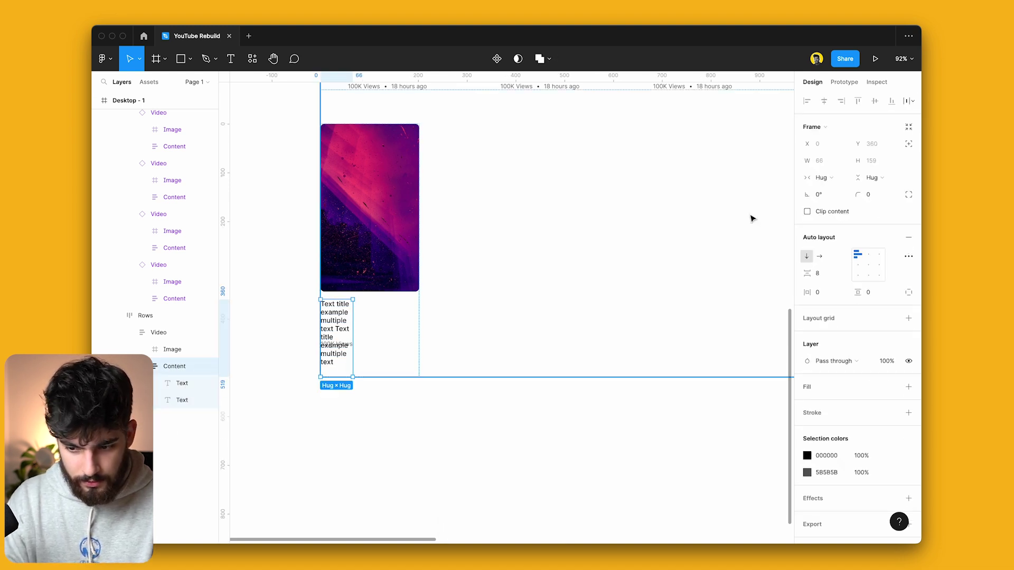
Step: Make the title and Content frame fill the card width, with 100K Views hugging its height
{"action": "left_click", "coordinate": [182, 382]}
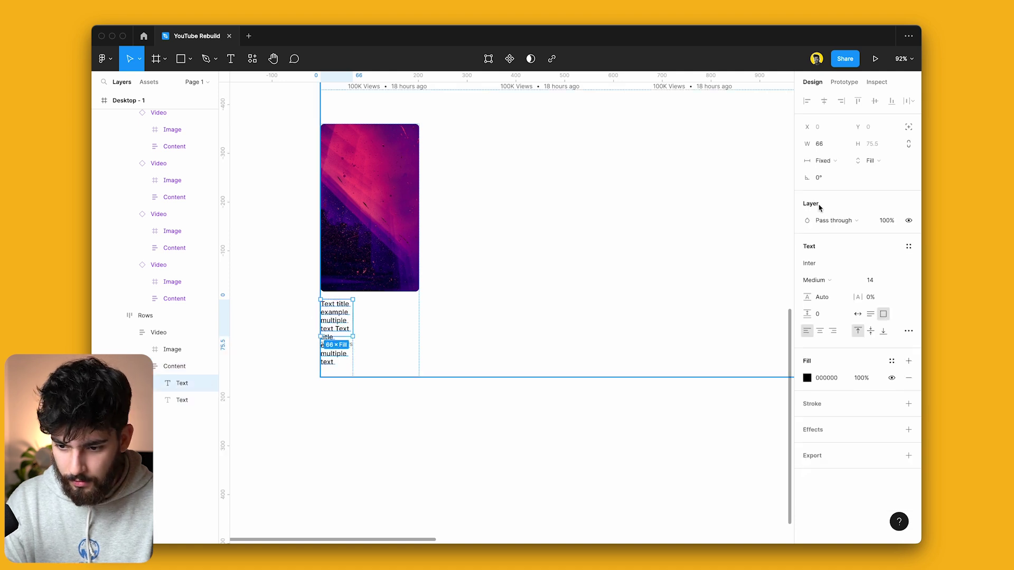
{"action": "left_click", "coordinate": [823, 161]}
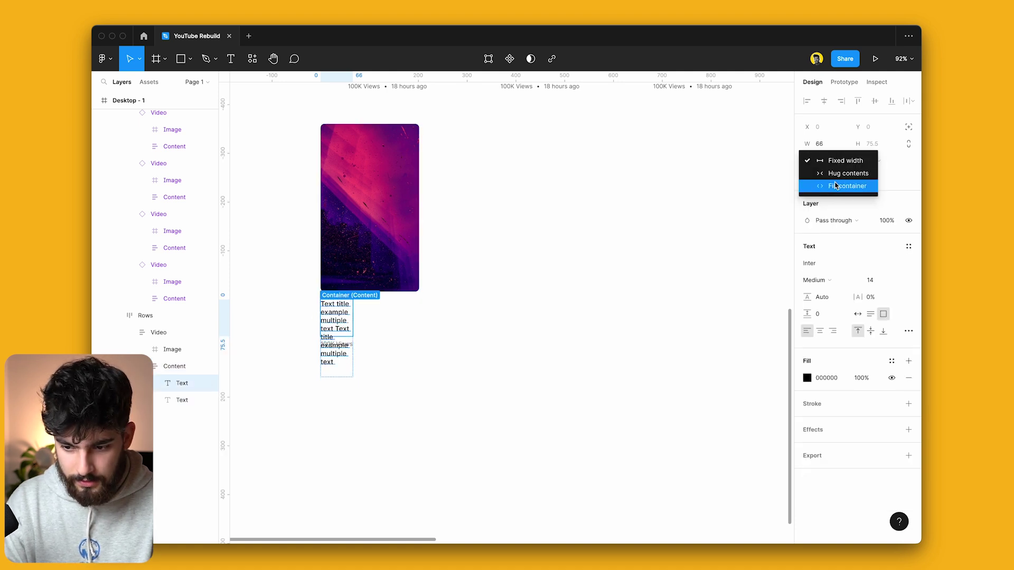
{"action": "left_click", "coordinate": [838, 186]}
{"action": "key", "text": "Escape"}
{"action": "left_click", "coordinate": [820, 178]}
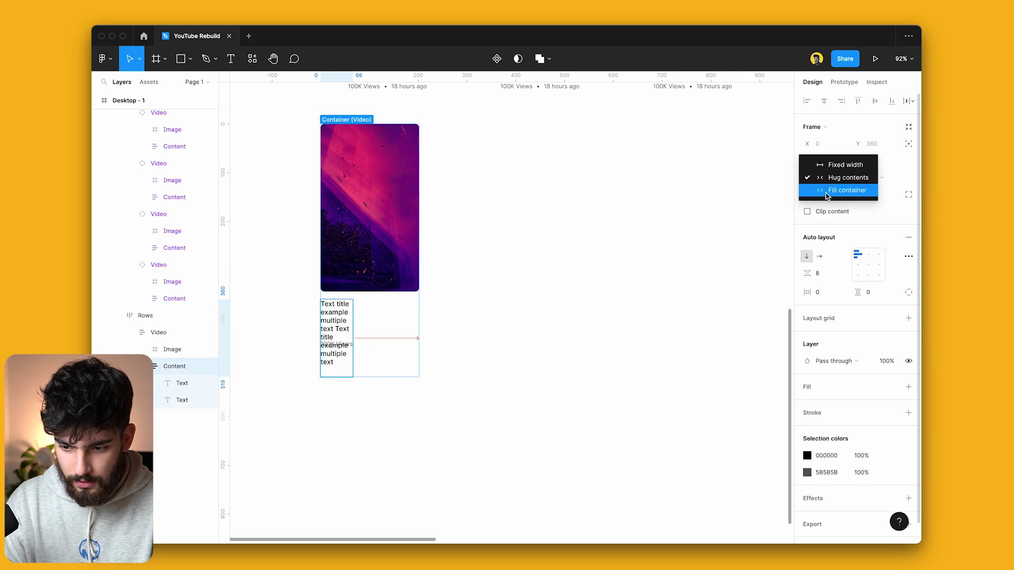
{"action": "left_click", "coordinate": [827, 193]}
{"action": "left_click", "coordinate": [344, 334]}
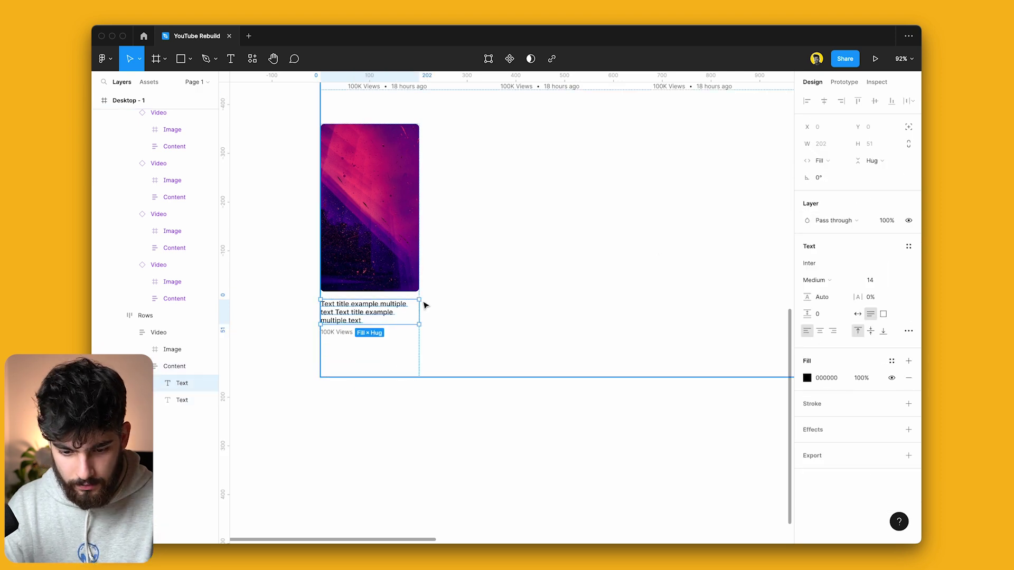
{"action": "left_click", "coordinate": [870, 314]}
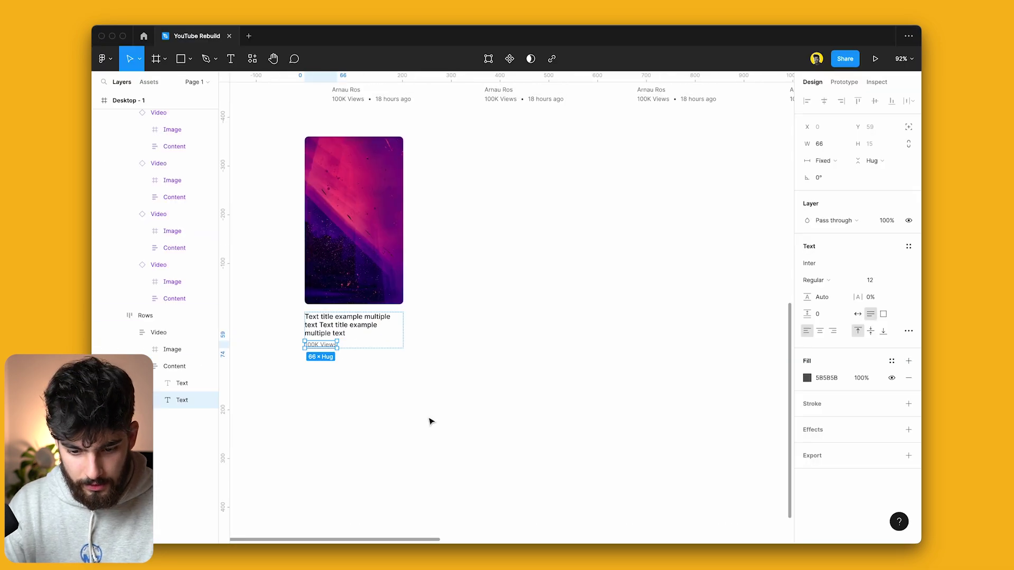
Step: Retitle the card 'Shorter title name' and drag a copy out left of the page
{"action": "scroll", "coordinate": [430, 419], "scroll_direction": "down", "scroll_amount": 5}
{"action": "double_click", "coordinate": [383, 362]}
{"action": "type", "text": "Shorter title name"}
{"action": "key", "text": "Escape"}
{"action": "key", "text": "Escape"}
{"action": "key", "text": "Escape"}
{"action": "left_click_drag", "start_coordinate": [398, 294], "coordinate": [273, 306]}
{"action": "key", "text": "super+r"}
Step: Rename the card to 'Shorts', make it a component, and place an instance in the page grid
{"action": "type", "text": "SHorts"}
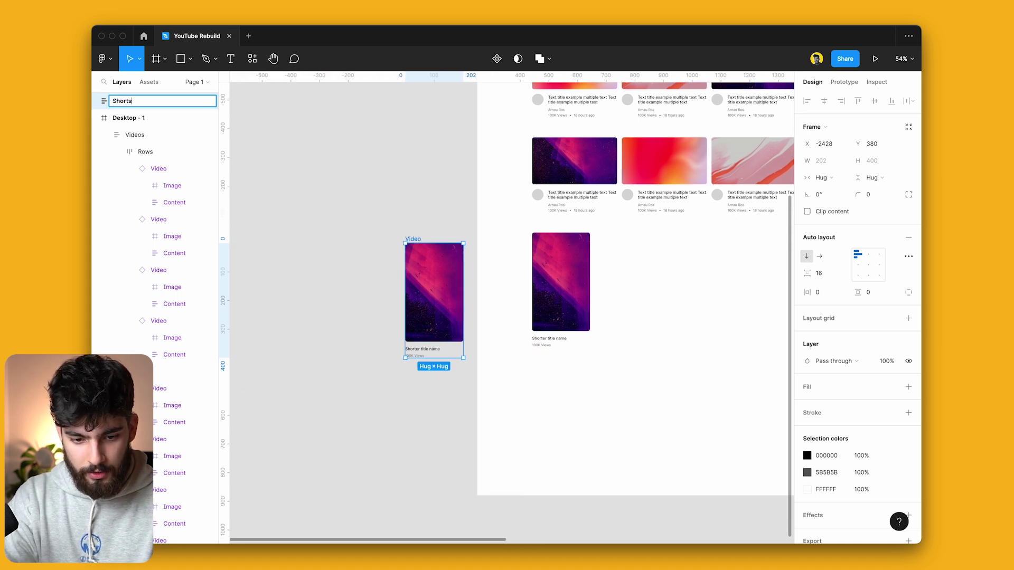
{"action": "key", "text": "Return"}
{"action": "key", "text": "alt+super+k"}
{"action": "scroll", "coordinate": [319, 340], "scroll_direction": "right", "scroll_amount": 4}
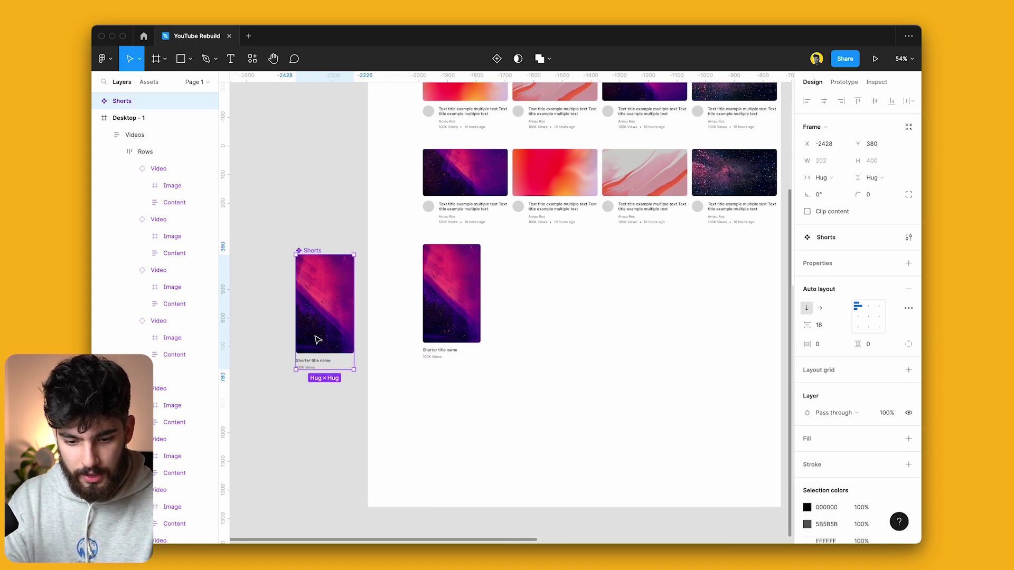
{"action": "scroll", "coordinate": [431, 296], "scroll_direction": "left", "scroll_amount": 4}
{"action": "scroll", "coordinate": [431, 296], "scroll_direction": "up", "scroll_amount": 2}
{"action": "left_click_drag", "start_coordinate": [431, 295], "coordinate": [582, 444]}
Step: Duplicate the Shorts card and wrap the cards in a horizontal auto layout with 16 spacing
{"action": "scroll", "coordinate": [485, 326], "scroll_direction": "right", "scroll_amount": 4}
{"action": "left_click", "coordinate": [467, 357]}
{"action": "key", "text": "super+d"}
{"action": "scroll", "coordinate": [470, 364], "scroll_direction": "down", "scroll_amount": 5}
{"action": "left_click", "coordinate": [469, 276], "text": "shift"}
{"action": "left_click", "coordinate": [448, 141], "text": "shift"}
{"action": "key", "text": "shift+a"}
{"action": "left_click", "coordinate": [819, 255]}
{"action": "type", "text": "16"}
{"action": "key", "text": "Return"}
Step: Duplicate the cards up to six and move the Shorts component beside the Video component
{"action": "scroll", "coordinate": [653, 236], "scroll_direction": "up", "scroll_amount": 5}
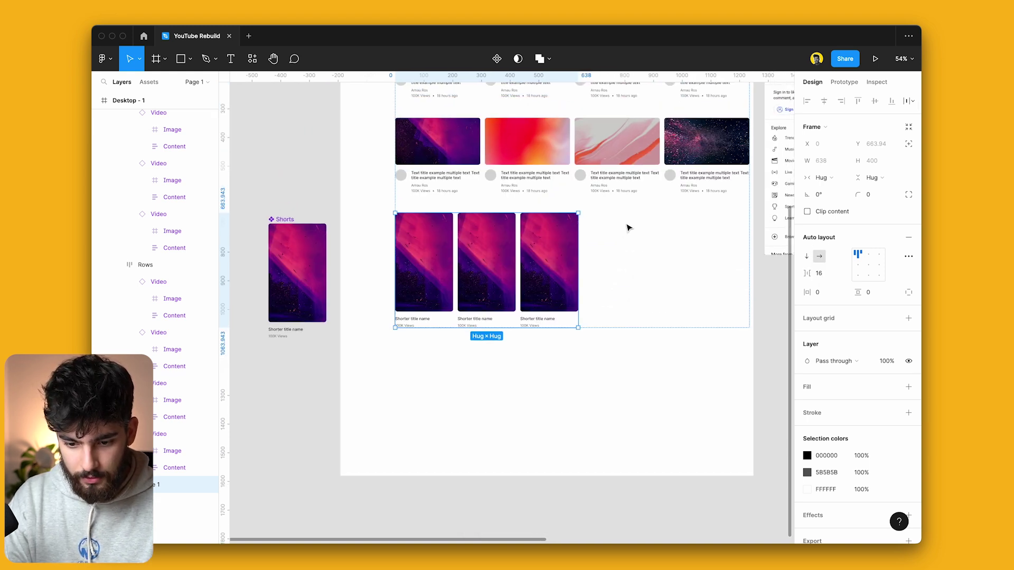
{"action": "left_click", "coordinate": [548, 278]}
{"action": "key", "text": "super+d"}
{"action": "key", "text": "super+d"}
{"action": "key", "text": "super+d"}
{"action": "scroll", "coordinate": [545, 276], "scroll_direction": "up", "scroll_amount": 3}
{"action": "scroll", "coordinate": [546, 276], "scroll_direction": "left", "scroll_amount": 2}
{"action": "left_click_drag", "start_coordinate": [327, 295], "coordinate": [571, 87]}
{"action": "scroll", "coordinate": [283, 328], "scroll_direction": "down", "scroll_amount": 3}
{"action": "left_click", "coordinate": [495, 176]}
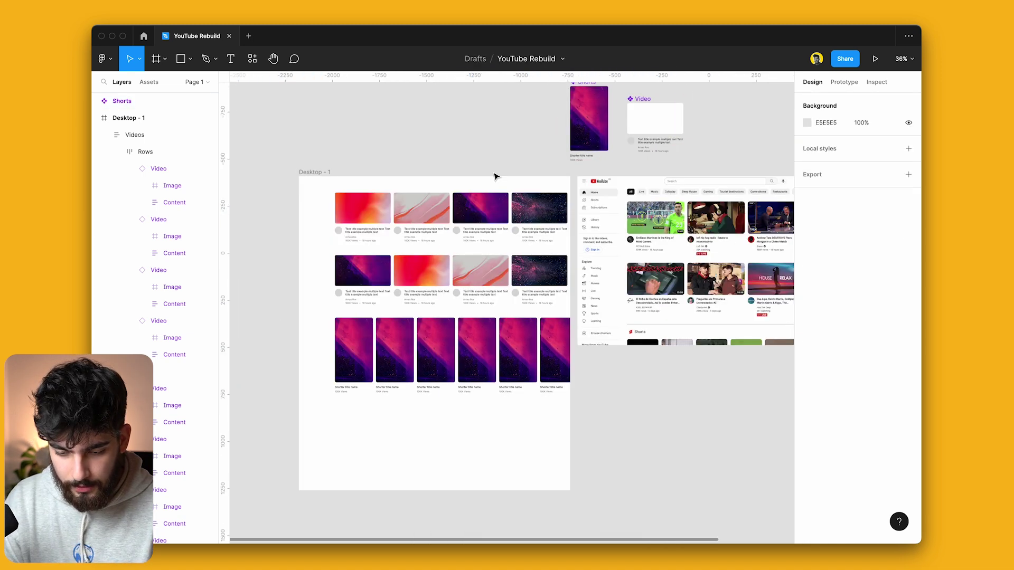
Step: Fill the Shorts thumbnails with abstract Unsplash pictures
{"action": "scroll", "coordinate": [496, 175], "scroll_direction": "up", "scroll_amount": 1}
{"action": "scroll", "coordinate": [381, 356], "scroll_direction": "up", "scroll_amount": 5}
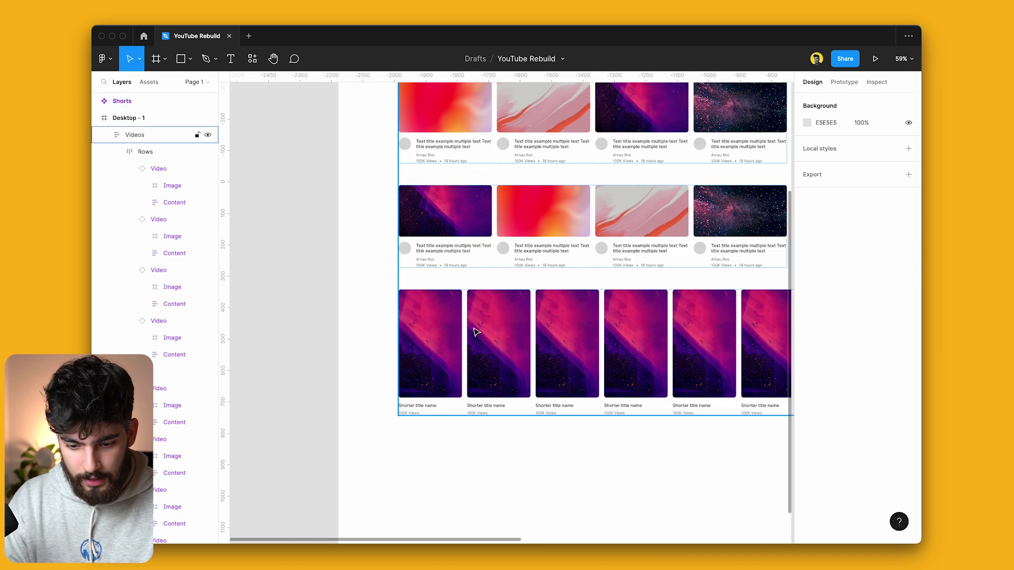
{"action": "scroll", "coordinate": [475, 332], "scroll_direction": "down", "scroll_amount": 3}
{"action": "left_click", "coordinate": [538, 331], "text": "super"}
{"action": "left_click", "coordinate": [491, 332], "text": "shift+super"}
{"action": "left_click", "coordinate": [588, 332], "text": "shift+super"}
{"action": "left_click", "coordinate": [636, 331], "text": "shift+super"}
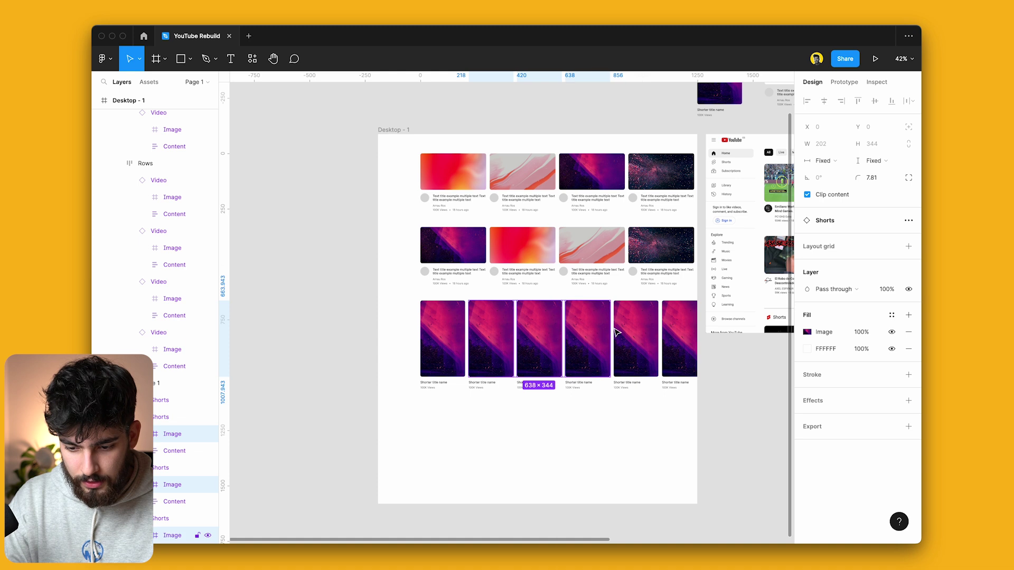
{"action": "left_click", "coordinate": [667, 330], "text": "shift+super"}
{"action": "key", "text": "super+alt+p"}
{"action": "scroll", "coordinate": [350, 198], "scroll_direction": "right", "scroll_amount": 5}
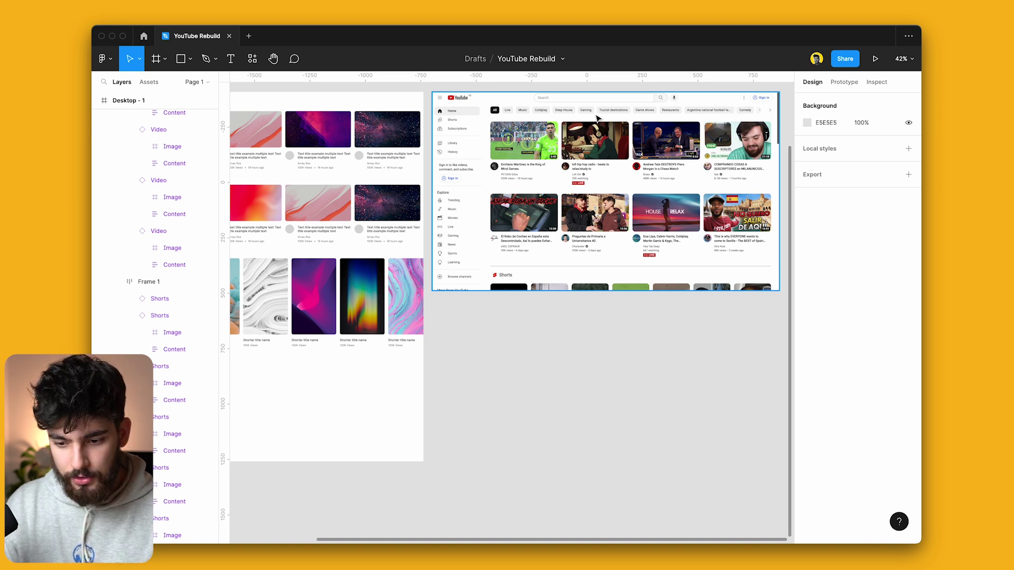
Step: Wrap the Tag text in an auto layout frame
{"action": "scroll", "coordinate": [565, 117], "scroll_direction": "left", "scroll_amount": 5}
{"action": "scroll", "coordinate": [380, 158], "scroll_direction": "up", "scroll_amount": 8}
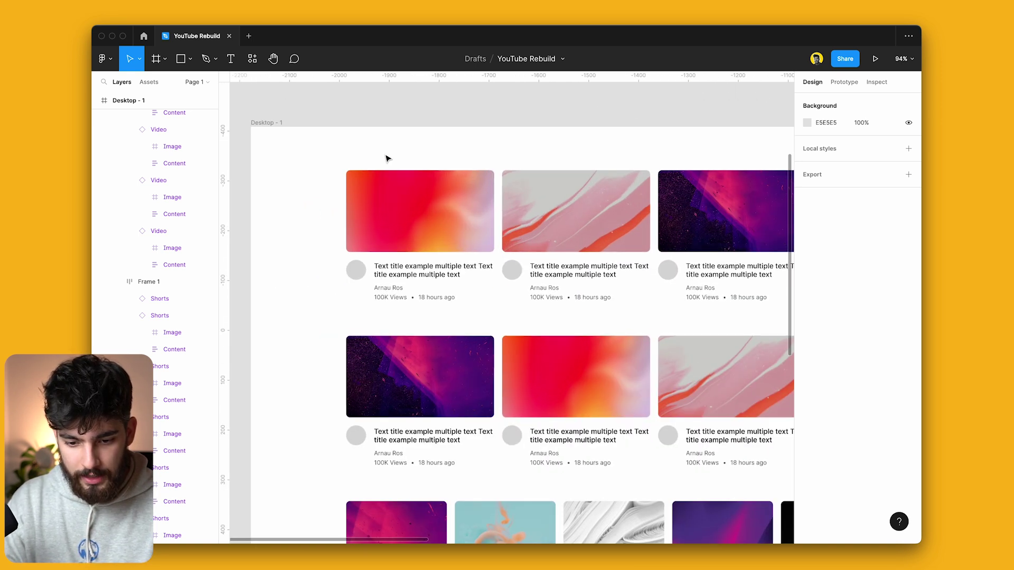
{"action": "left_click", "coordinate": [360, 151]}
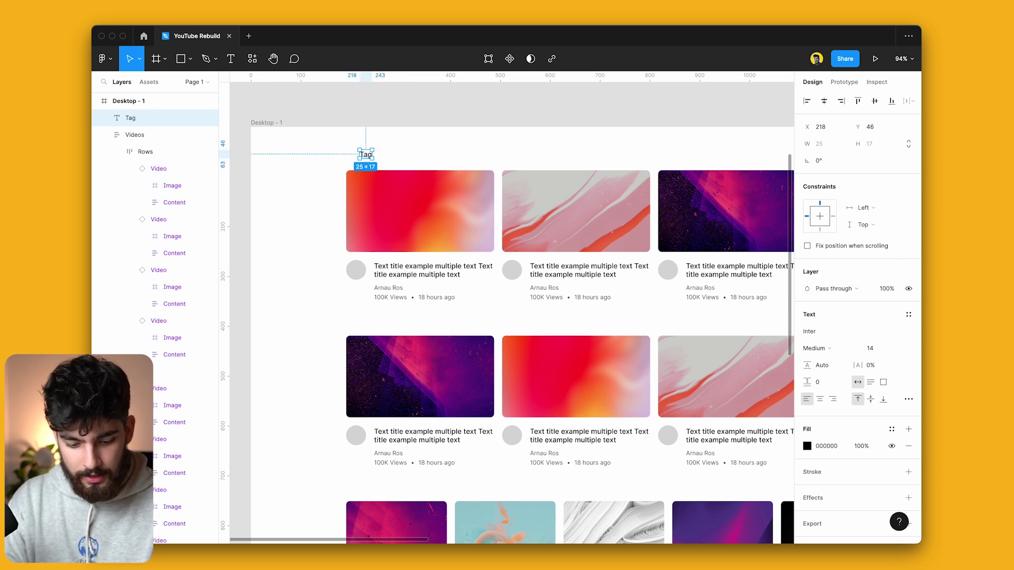
{"action": "key", "text": "shift+a"}
Step: Give the tag frame a light grey fill and a corner radius of 6
{"action": "scroll", "coordinate": [412, 192], "scroll_direction": "right", "scroll_amount": 3}
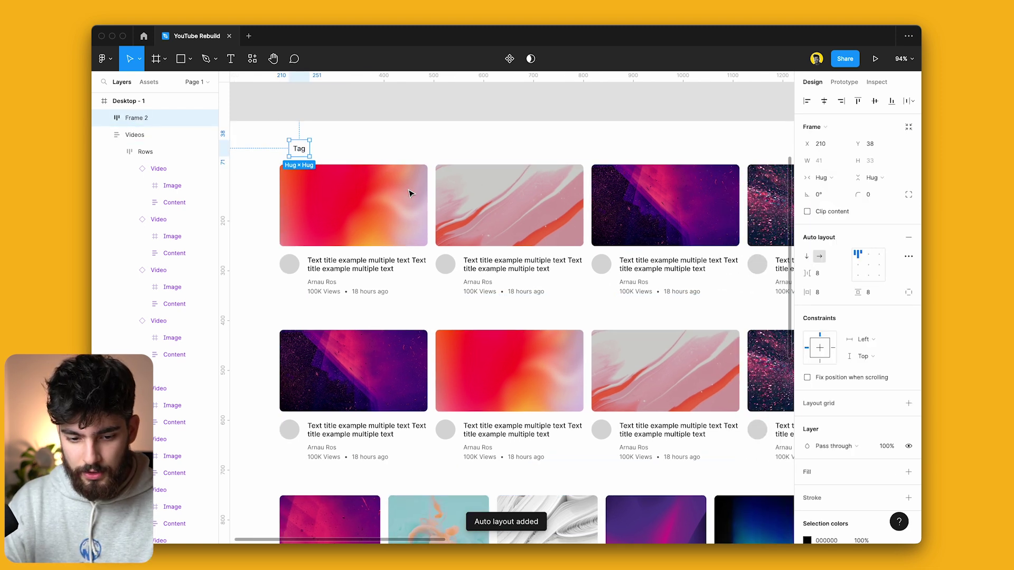
{"action": "scroll", "coordinate": [850, 409], "scroll_direction": "down", "scroll_amount": 2}
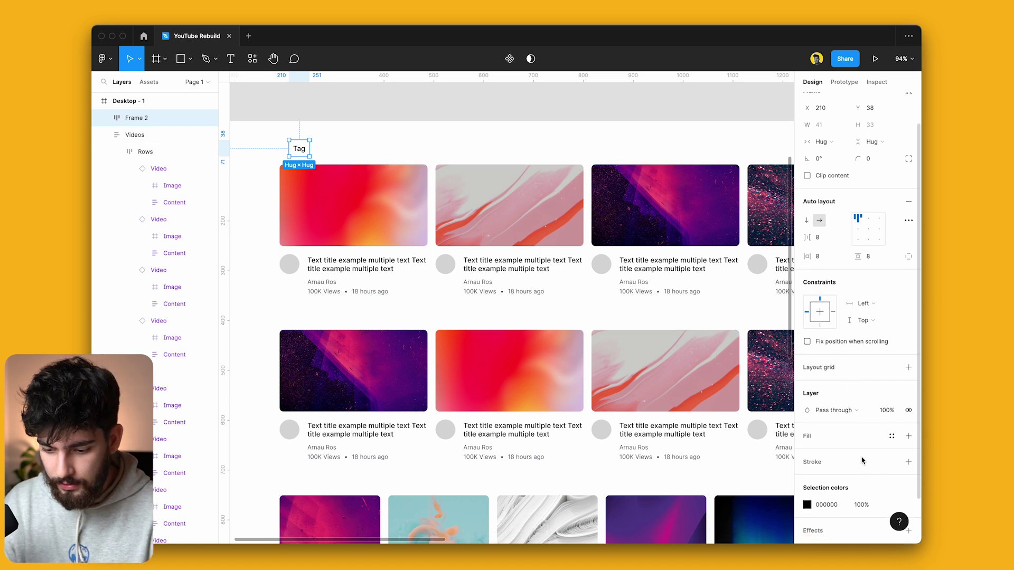
{"action": "left_click", "coordinate": [908, 436]}
{"action": "left_click", "coordinate": [807, 453]}
{"action": "left_click", "coordinate": [682, 420]}
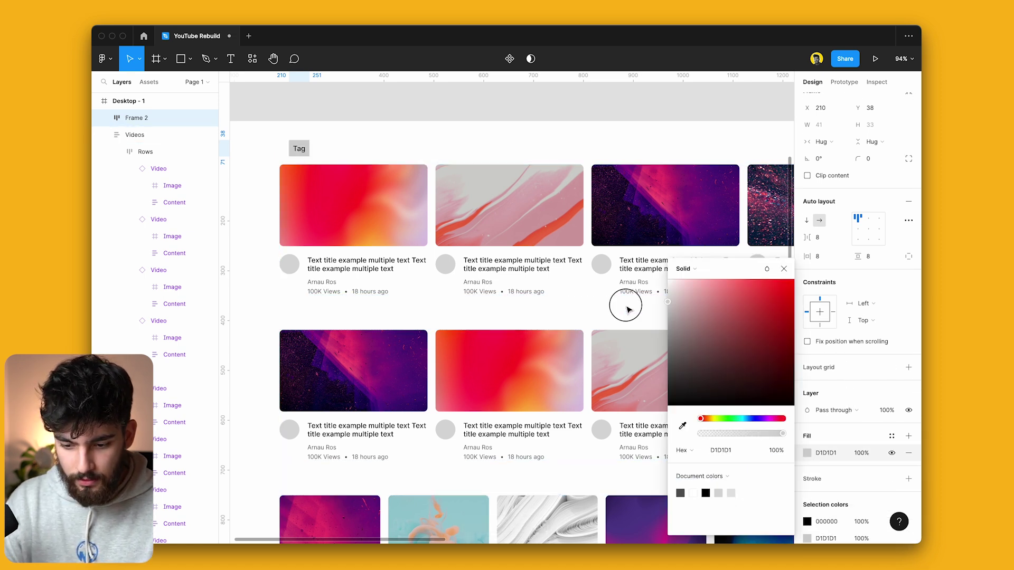
{"action": "left_click", "coordinate": [625, 306]}
{"action": "type", "text": "6"}
{"action": "key", "text": "Return"}
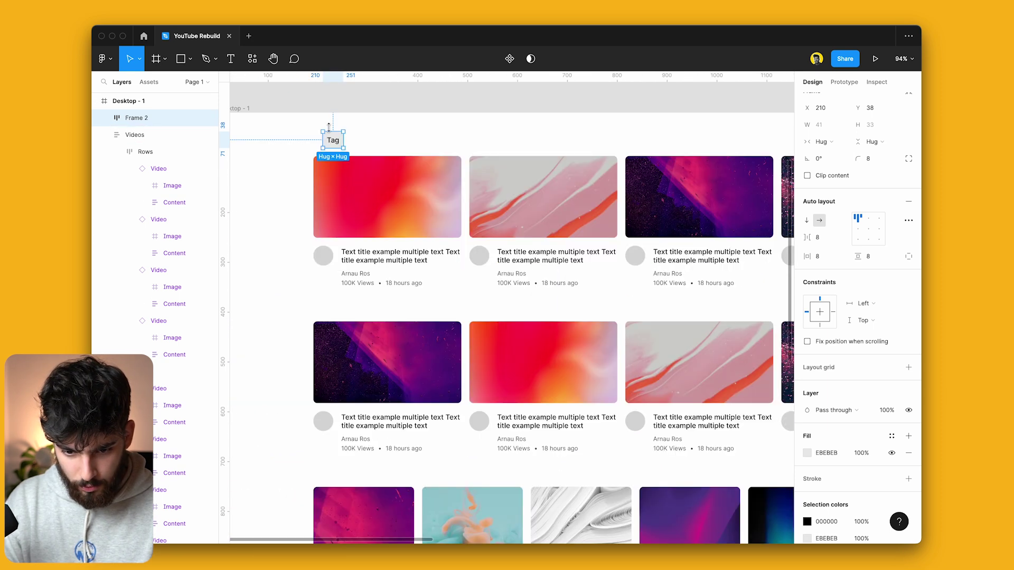
Step: Change the tag text to 'All' and set the chip padding to 16
{"action": "double_click", "coordinate": [330, 140]}
{"action": "type", "text": "A"}
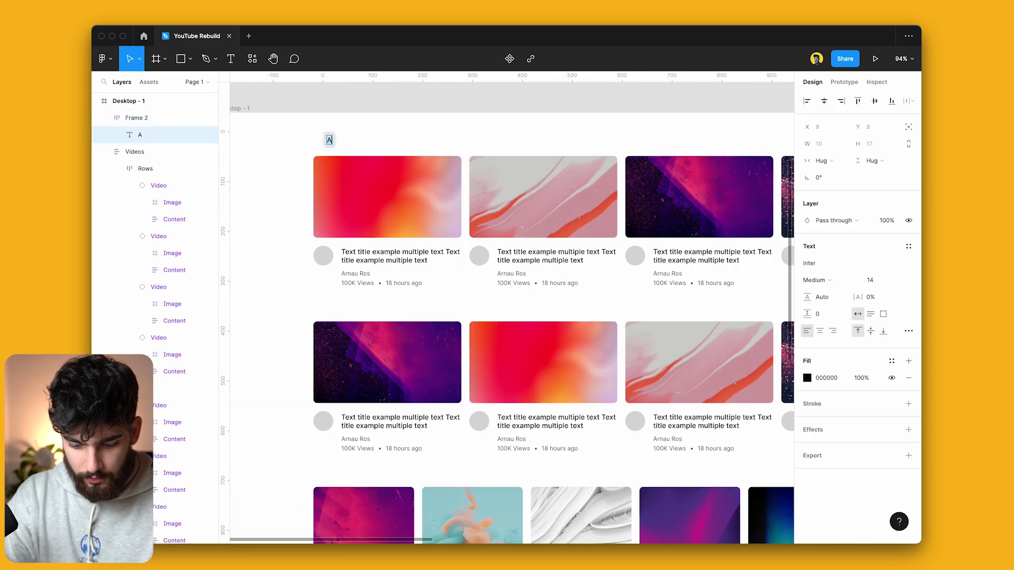
{"action": "key", "text": "Escape"}
{"action": "key", "text": "Escape"}
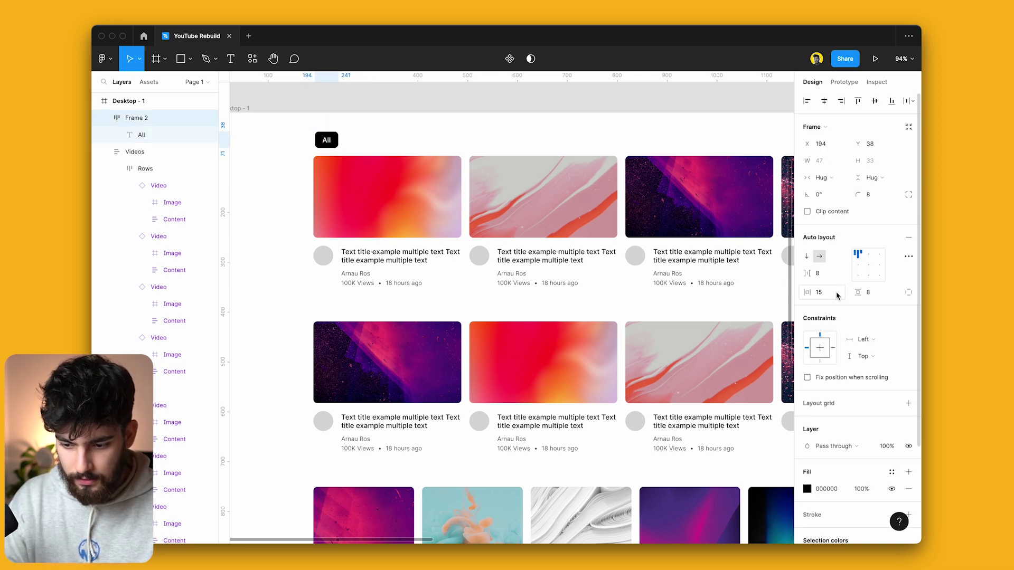
{"action": "key", "text": "Return"}
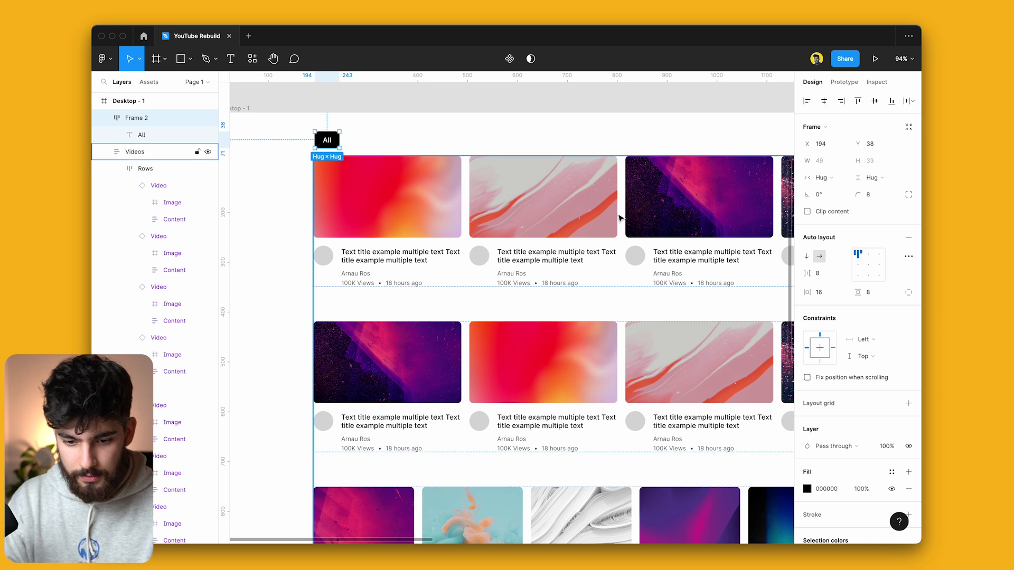
Step: Duplicate the All chip repeatedly to build a row of ten chips
{"action": "left_click_drag", "start_coordinate": [326, 141], "coordinate": [354, 141], "text": "alt"}
{"action": "left_click", "coordinate": [369, 146]}
{"action": "left_click", "coordinate": [369, 147]}
{"action": "scroll", "coordinate": [432, 171], "scroll_direction": "right", "scroll_amount": 10}
{"action": "scroll", "coordinate": [432, 172], "scroll_direction": "left", "scroll_amount": 8}
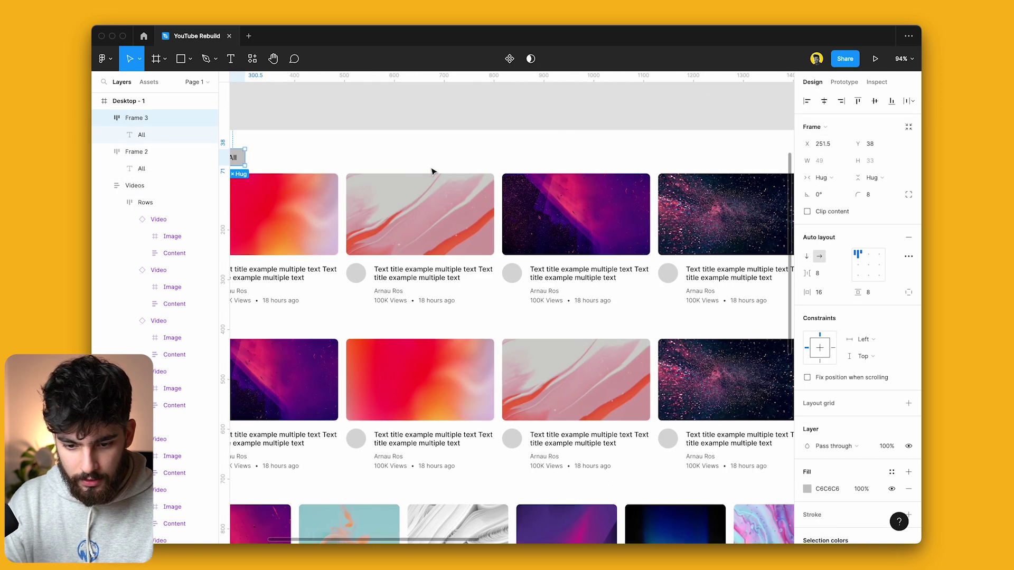
{"action": "key", "text": "super+d"}
{"action": "key", "text": "super+d"}
{"action": "key", "text": "super+d"}
{"action": "key", "text": "super+d"}
{"action": "key", "text": "super+d"}
{"action": "key", "text": "super+d"}
{"action": "key", "text": "super+d"}
{"action": "key", "text": "super+d"}
{"action": "scroll", "coordinate": [432, 171], "scroll_direction": "down", "scroll_amount": 5}
{"action": "scroll", "coordinate": [346, 173], "scroll_direction": "up", "scroll_amount": 5}
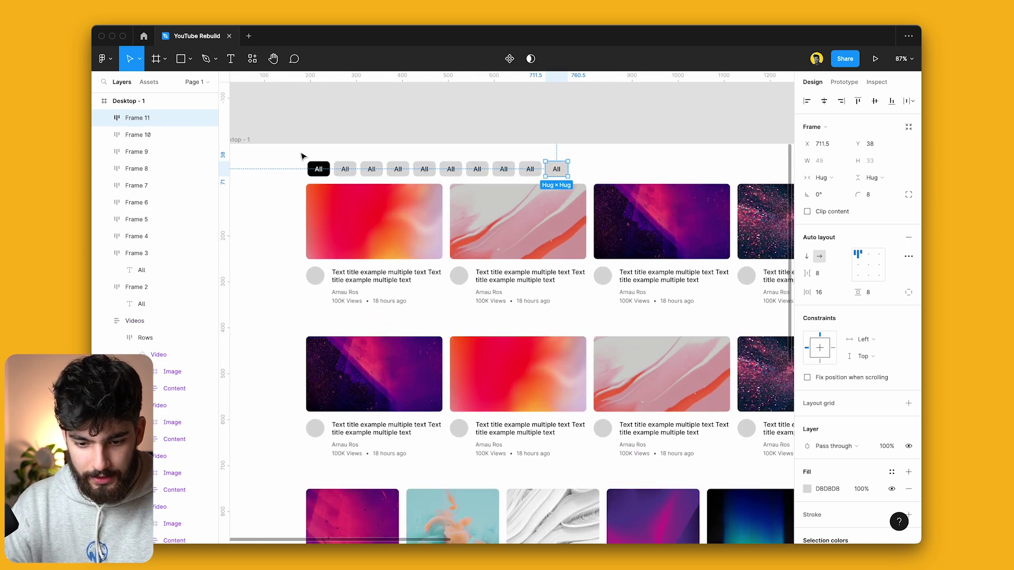
Step: Wrap the ten chips in an auto layout row with 16 spacing
{"action": "left_click_drag", "start_coordinate": [302, 132], "coordinate": [578, 176]}
{"action": "key", "text": "shift+a"}
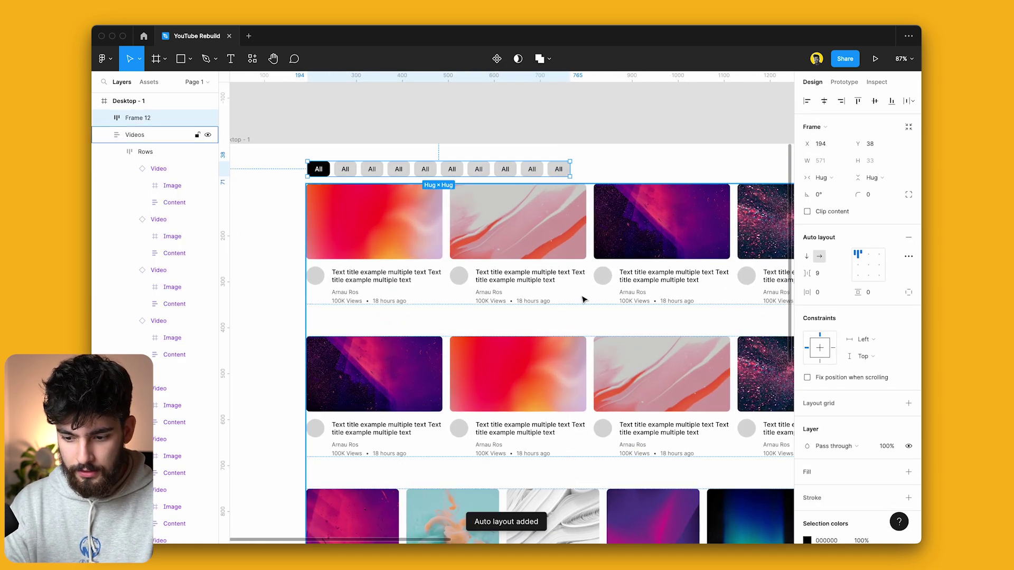
{"action": "type", "text": "16"}
{"action": "key", "text": "Return"}
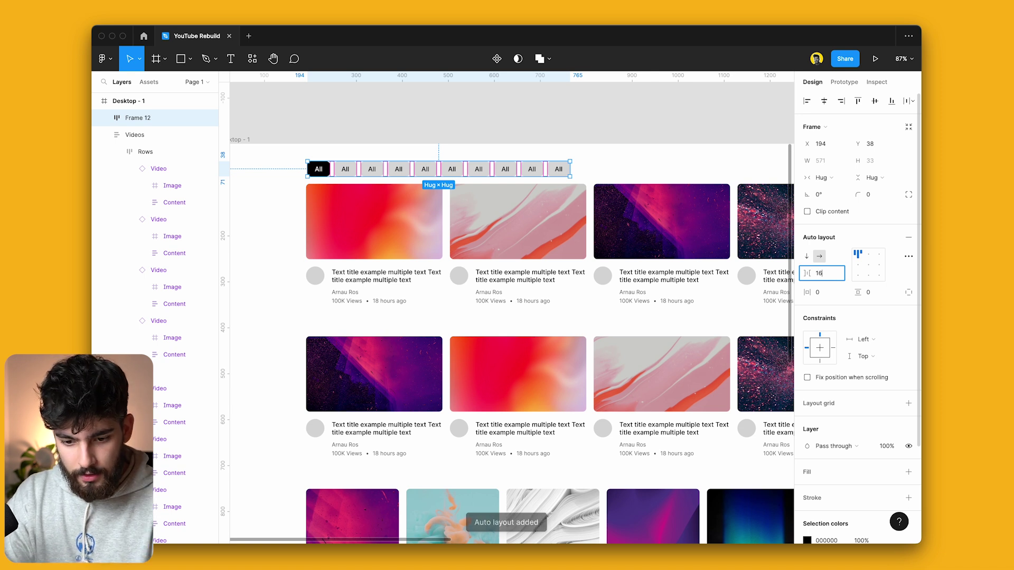
{"action": "scroll", "coordinate": [389, 194], "scroll_direction": "right", "scroll_amount": 2}
{"action": "scroll", "coordinate": [389, 195], "scroll_direction": "up", "scroll_amount": 1}
Step: Relabel the second to fifth chips Live, Music, Gaming and Pranks
{"action": "double_click", "coordinate": [327, 178]}
{"action": "scroll", "coordinate": [327, 178], "scroll_direction": "right", "scroll_amount": 5}
{"action": "scroll", "coordinate": [327, 178], "scroll_direction": "left", "scroll_amount": 10}
{"action": "key", "text": "Return"}
{"action": "type", "text": "Live"}
{"action": "key", "text": "Escape"}
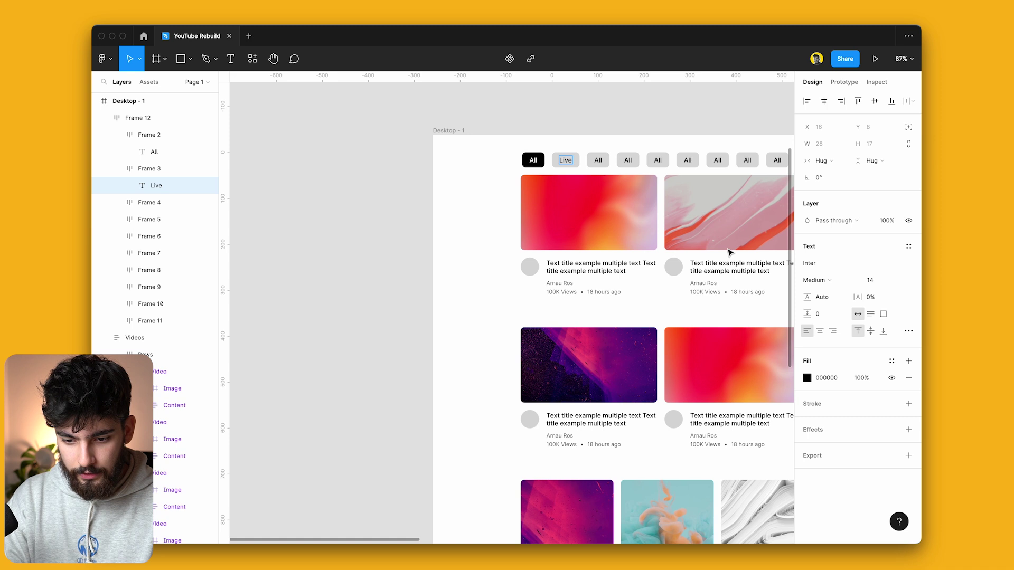
{"action": "scroll", "coordinate": [516, 163], "scroll_direction": "right", "scroll_amount": 4}
{"action": "key", "text": "Tab"}
{"action": "key", "text": "Return"}
{"action": "type", "text": "Music"}
{"action": "key", "text": "Escape"}
{"action": "key", "text": "Tab"}
{"action": "key", "text": "Return"}
{"action": "type", "text": "Gaming"}
{"action": "key", "text": "Escape"}
{"action": "key", "text": "Tab"}
{"action": "key", "text": "Return"}
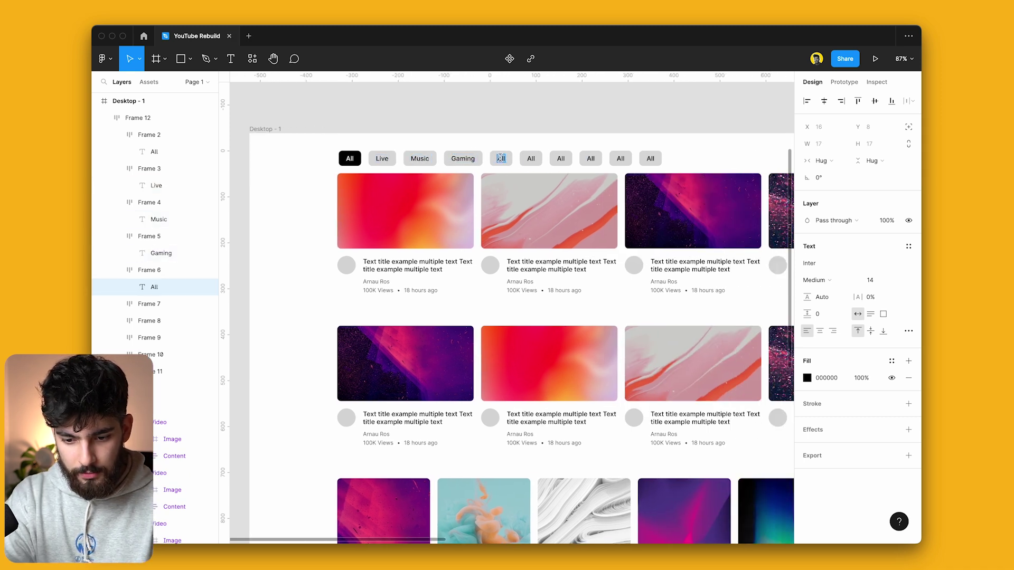
{"action": "type", "text": "Pranks"}
Step: Relabel the remaining chips Design, Web, Webflow, Figma and No Code
{"action": "key", "text": "Escape"}
{"action": "key", "text": "Tab"}
{"action": "key", "text": "Return"}
{"action": "type", "text": "Design"}
{"action": "key", "text": "Escape"}
{"action": "key", "text": "Tab"}
{"action": "key", "text": "Return"}
{"action": "type", "text": "Web"}
{"action": "key", "text": "Escape"}
{"action": "key", "text": "Tab"}
{"action": "key", "text": "Return"}
{"action": "type", "text": "Webflow"}
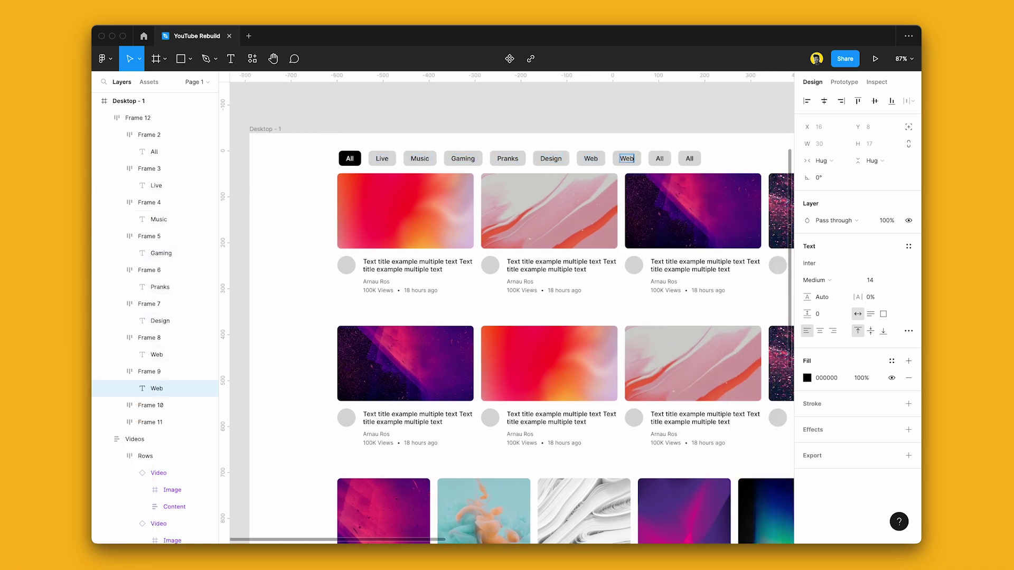
{"action": "key", "text": "Escape"}
{"action": "key", "text": "Tab"}
{"action": "key", "text": "Return"}
{"action": "key", "text": "Escape"}
{"action": "key", "text": "Tab"}
{"action": "key", "text": "Return"}
{"action": "type", "text": "No"}
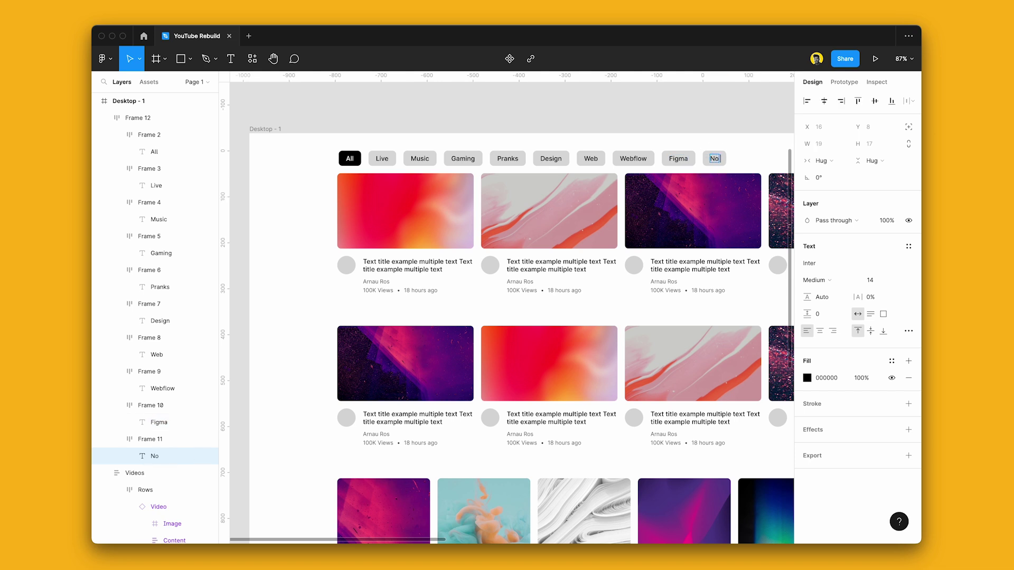
{"action": "type", "text": " Code"}
Step: Copy the Live through Design chips and paste them after No Code
{"action": "key", "text": "Escape"}
{"action": "left_click_drag", "start_coordinate": [373, 168], "coordinate": [577, 163]}
{"action": "key", "text": "super+c"}
{"action": "key", "text": "super+v"}
{"action": "scroll", "coordinate": [701, 164], "scroll_direction": "right", "scroll_amount": 5}
{"action": "key", "text": "Escape"}
{"action": "scroll", "coordinate": [544, 152], "scroll_direction": "down", "scroll_amount": 5}
{"action": "scroll", "coordinate": [545, 152], "scroll_direction": "up", "scroll_amount": 2}
{"action": "scroll", "coordinate": [485, 140], "scroll_direction": "down", "scroll_amount": 3}
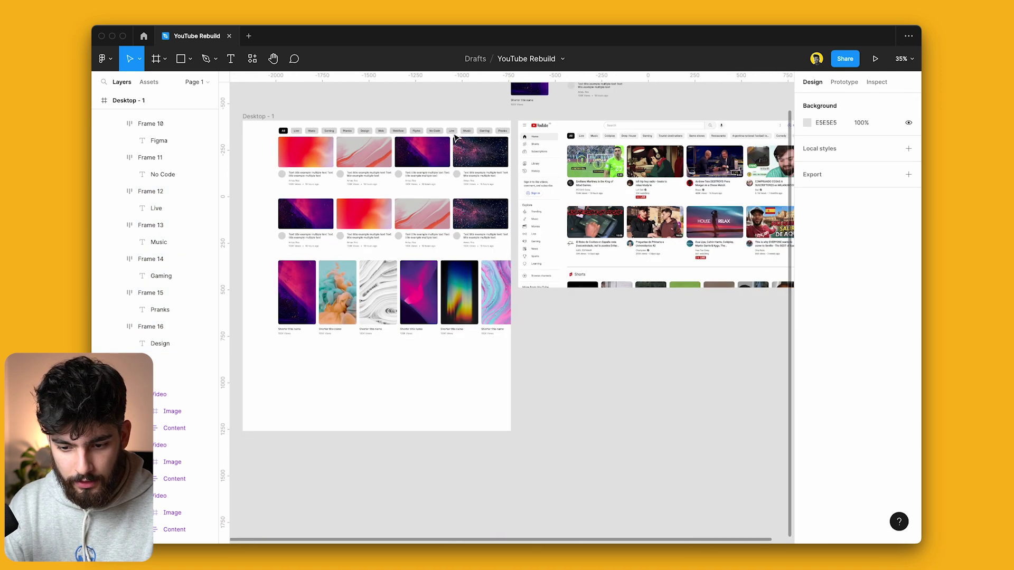
Step: Move the chip row into the top of the video grid
{"action": "left_click", "coordinate": [404, 161]}
{"action": "left_click_drag", "start_coordinate": [384, 119], "coordinate": [407, 127]}
{"action": "scroll", "coordinate": [407, 211], "scroll_direction": "right", "scroll_amount": 3}
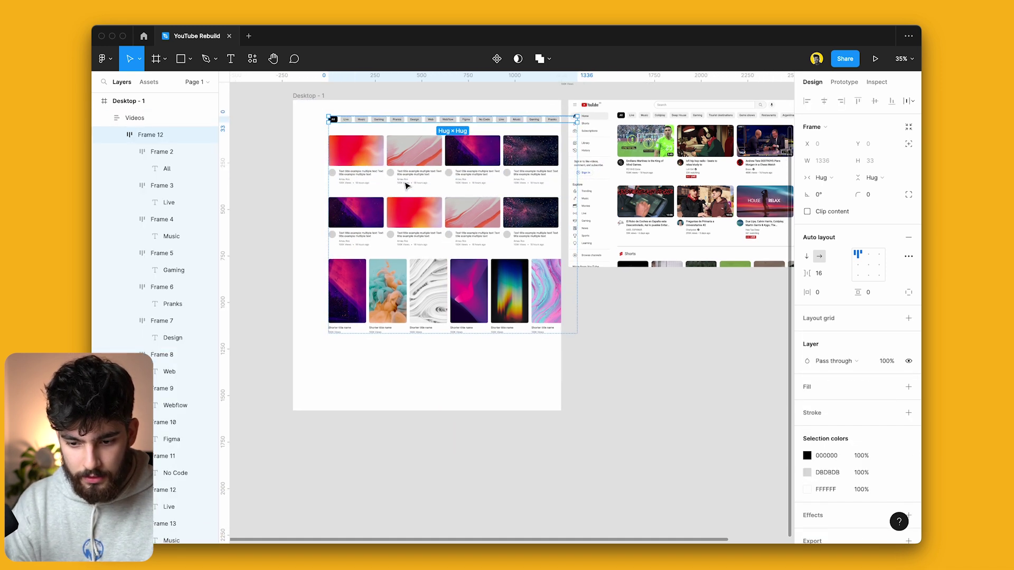
Step: Set the Videos frame's section spacing to 54
{"action": "left_click", "coordinate": [135, 117]}
{"action": "left_click", "coordinate": [821, 273]}
{"action": "type", "text": "54"}
{"action": "key", "text": "Return"}
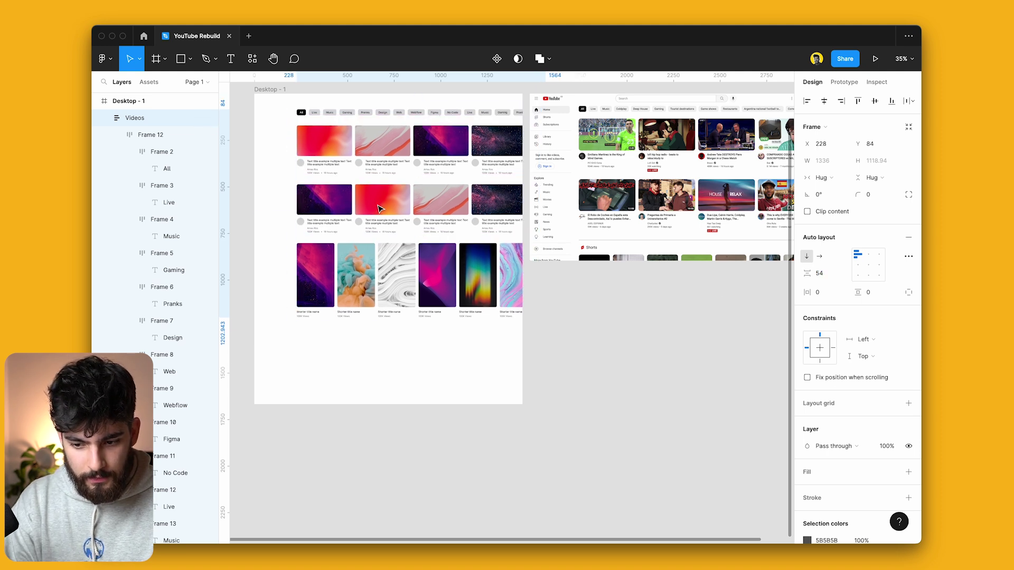
{"action": "scroll", "coordinate": [325, 233], "scroll_direction": "left", "scroll_amount": 3}
Step: Widen the Desktop - 1 frame leftward to 1548 wide
{"action": "left_click", "coordinate": [325, 233]}
{"action": "key", "text": "k"}
{"action": "key", "text": "v"}
{"action": "left_click", "coordinate": [294, 226]}
{"action": "left_click", "coordinate": [319, 108]}
{"action": "mouse_move", "coordinate": [301, 170]}
{"action": "left_mouse_down"}
{"action": "mouse_move", "coordinate": [280, 169]}
{"action": "mouse_move", "coordinate": [306, 163]}
{"action": "mouse_move", "coordinate": [282, 167]}
{"action": "left_mouse_up"}
Step: Check the desktop content and select the Live chip
{"action": "left_click", "coordinate": [476, 185]}
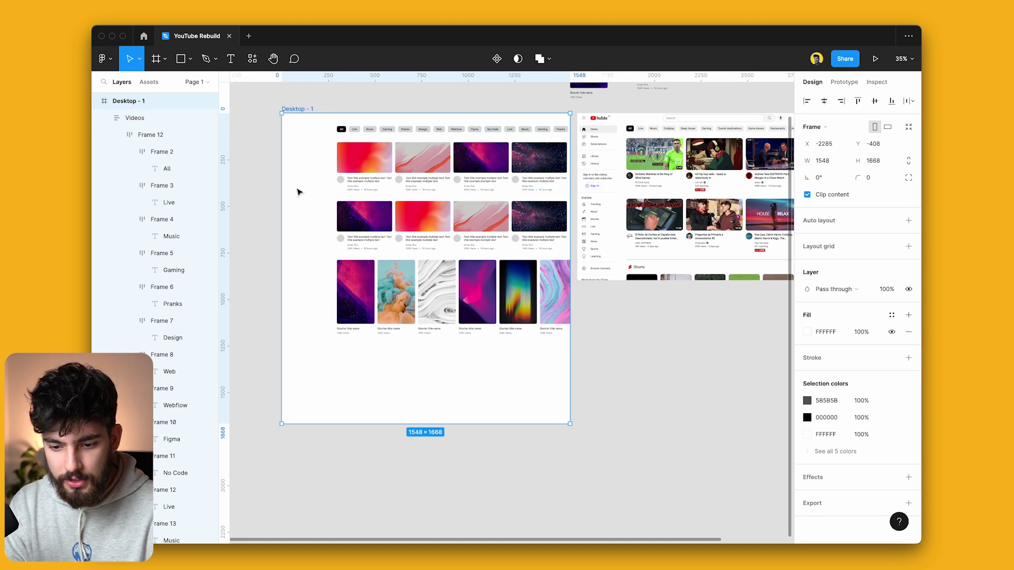
{"action": "scroll", "coordinate": [297, 191], "scroll_direction": "up", "scroll_amount": 5}
{"action": "scroll", "coordinate": [313, 199], "scroll_direction": "down", "scroll_amount": 5}
{"action": "scroll", "coordinate": [316, 190], "scroll_direction": "up", "scroll_amount": 5}
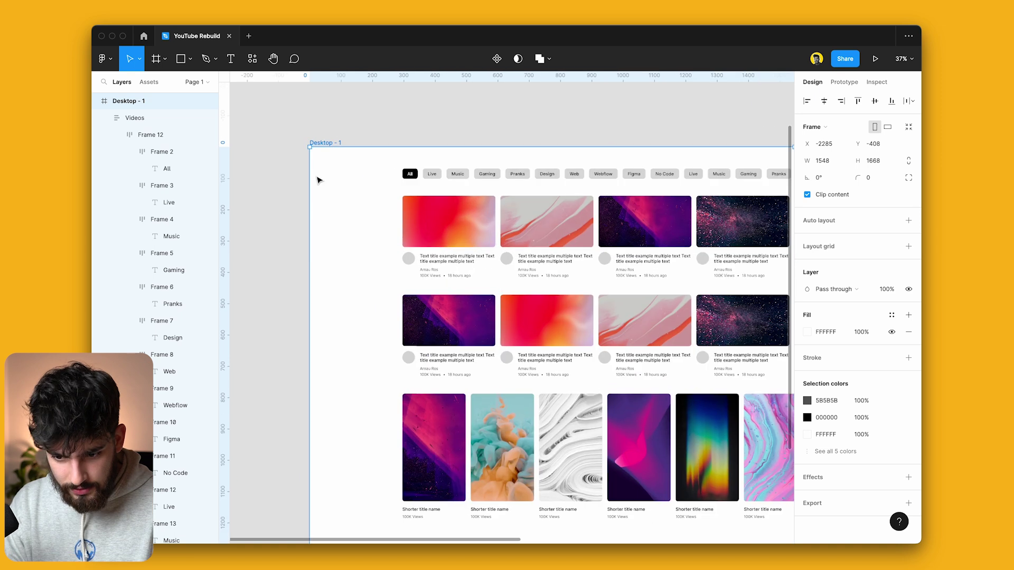
{"action": "scroll", "coordinate": [317, 181], "scroll_direction": "right", "scroll_amount": 5}
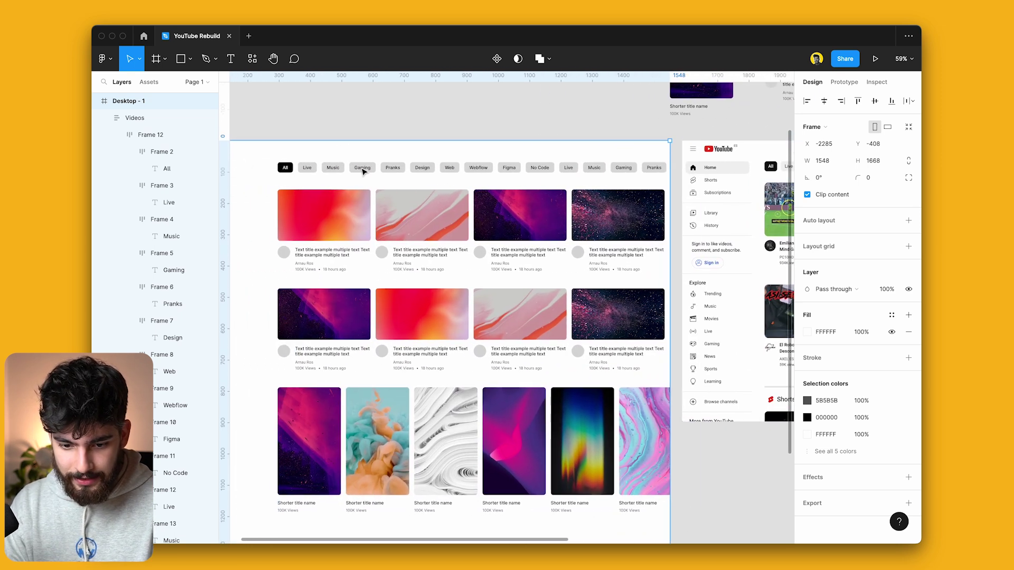
{"action": "left_click", "coordinate": [308, 168]}
{"action": "scroll", "coordinate": [324, 171], "scroll_direction": "left", "scroll_amount": 5}
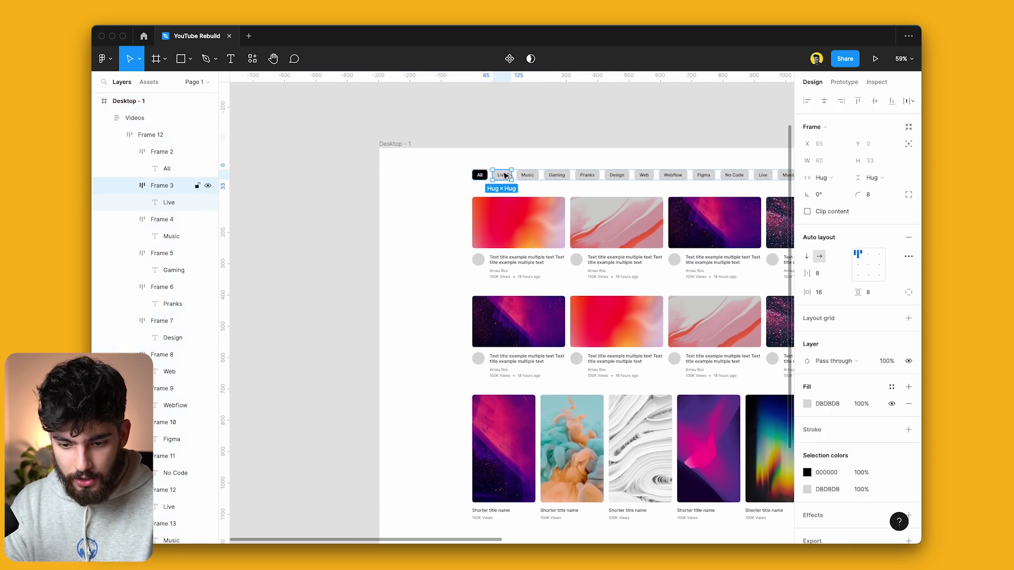
Step: Duplicate the Live chip onto the canvas and name the copy 'Side tag'
{"action": "left_click_drag", "start_coordinate": [505, 175], "coordinate": [414, 170]}
{"action": "scroll", "coordinate": [412, 173], "scroll_direction": "up", "scroll_amount": 5}
{"action": "key", "text": "super+r"}
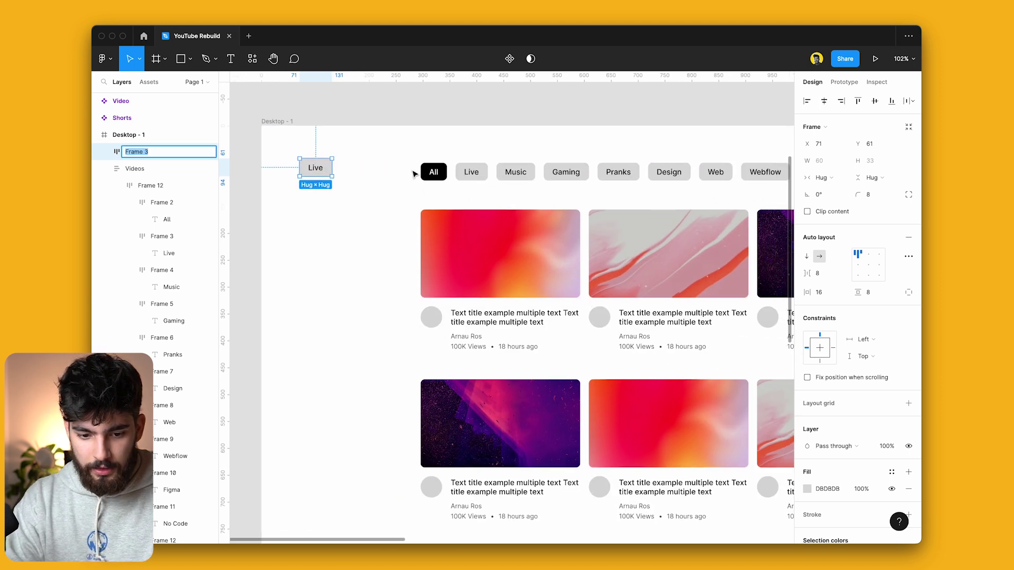
{"action": "type", "text": "Side tag"}
{"action": "key", "text": "Return"}
Step: Batch-rename the row's 15 chips to Tag 01–Tag 15
{"action": "left_click", "coordinate": [557, 175]}
{"action": "key", "text": "Return"}
{"action": "key", "text": "super+r"}
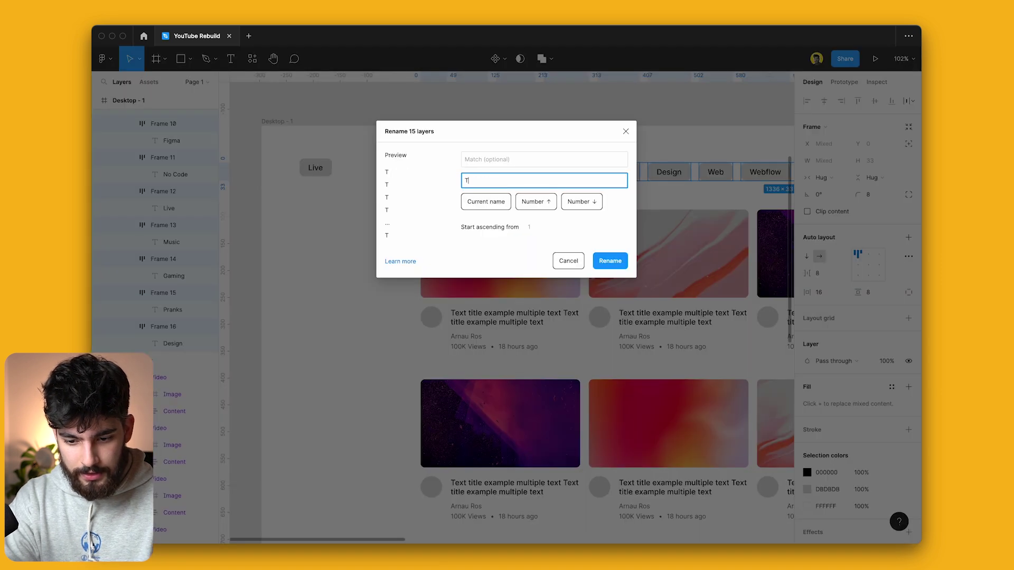
{"action": "left_click", "coordinate": [610, 261]}
Step: Draw a small circle with 000 black fill before Live in the Side tag
{"action": "left_click", "coordinate": [315, 169]}
{"action": "scroll", "coordinate": [310, 172], "scroll_direction": "right", "scroll_amount": 10}
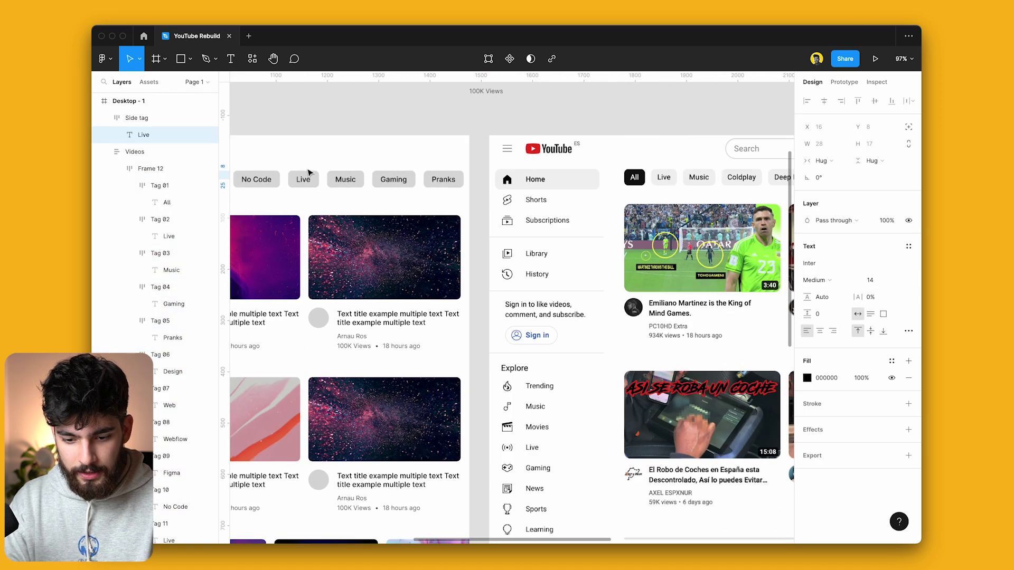
{"action": "scroll", "coordinate": [309, 173], "scroll_direction": "left", "scroll_amount": 10}
{"action": "scroll", "coordinate": [281, 163], "scroll_direction": "up", "scroll_amount": 5}
{"action": "key", "text": "o"}
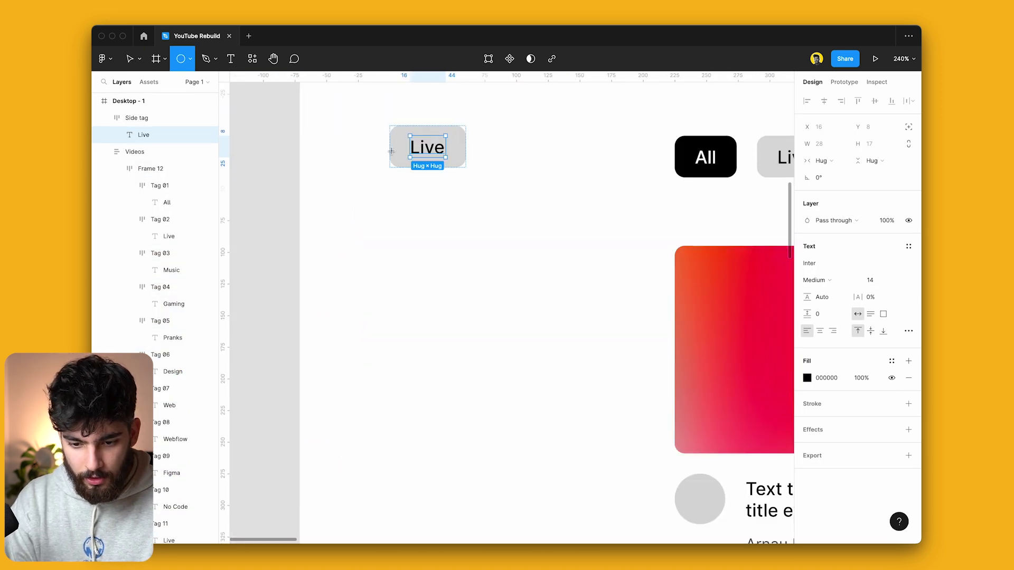
{"action": "left_click_drag", "start_coordinate": [398, 150], "coordinate": [410, 156]}
{"action": "left_click", "coordinate": [806, 263]}
{"action": "type", "text": "000"}
{"action": "key", "text": "Return"}
{"action": "key", "text": "Escape"}
Step: Set the Side tag frame's left padding to 8
{"action": "left_click", "coordinate": [391, 156]}
{"action": "left_click", "coordinate": [908, 292]}
{"action": "left_click", "coordinate": [818, 292]}
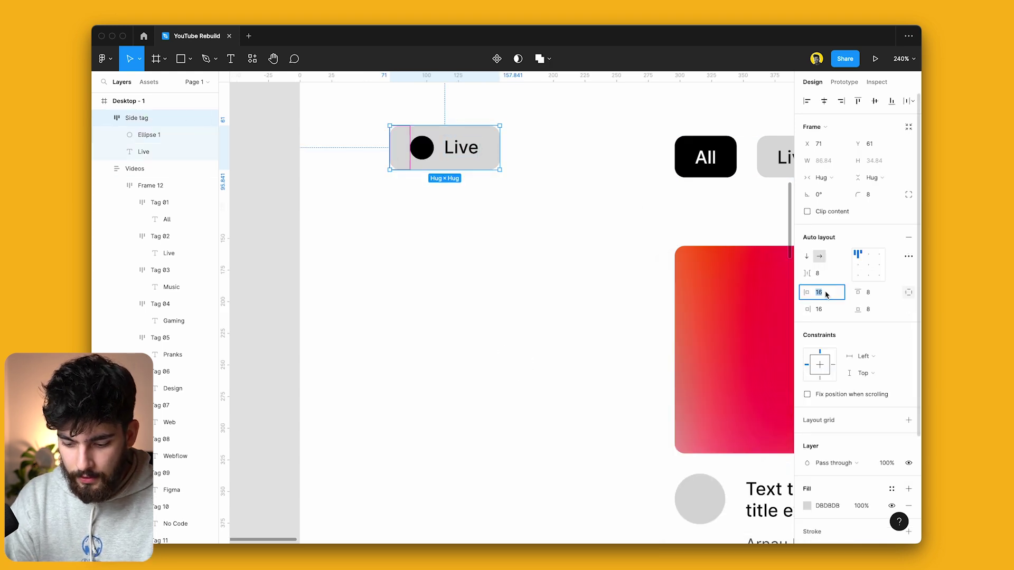
{"action": "type", "text": "8"}
{"action": "key", "text": "Return"}
Step: Paste the YouTube reference screenshot again and stretch it into a tall strip
{"action": "scroll", "coordinate": [531, 272], "scroll_direction": "down", "scroll_amount": 3}
{"action": "key", "text": "shift+1"}
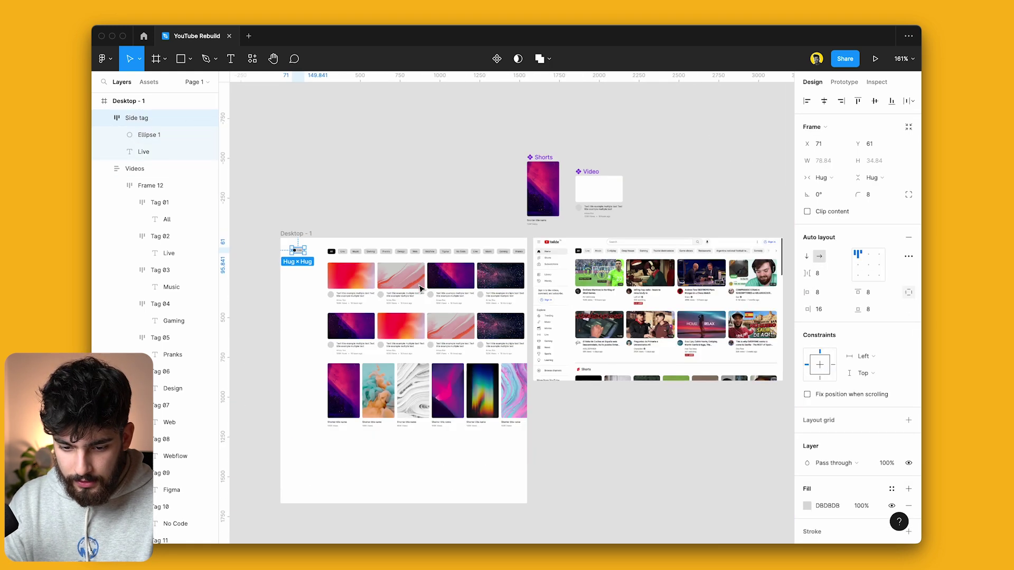
{"action": "key", "text": "ctrl+v"}
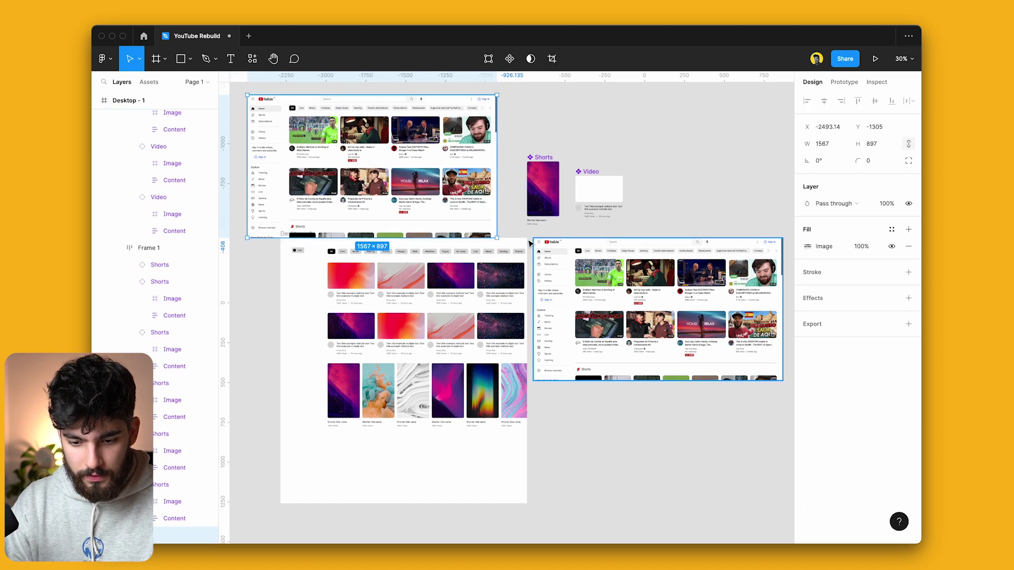
{"action": "left_click_drag", "start_coordinate": [496, 239], "coordinate": [335, 252]}
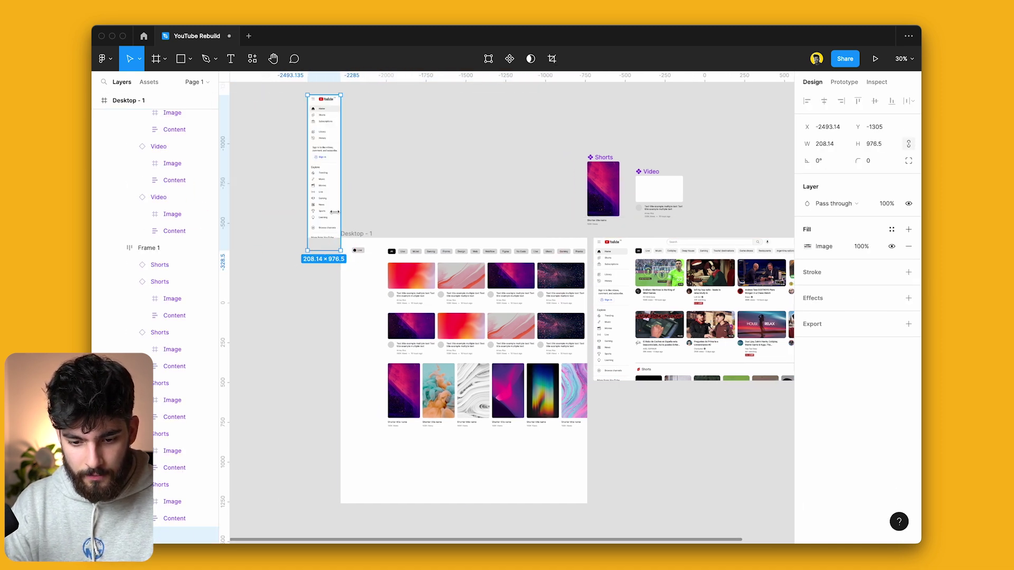
Step: Change the fill of the category tags other than All from DBDBDB to F2F2F2
{"action": "scroll", "coordinate": [334, 212], "scroll_direction": "up", "scroll_amount": 10}
{"action": "left_click", "coordinate": [653, 145]}
{"action": "scroll", "coordinate": [653, 146], "scroll_direction": "right", "scroll_amount": 2}
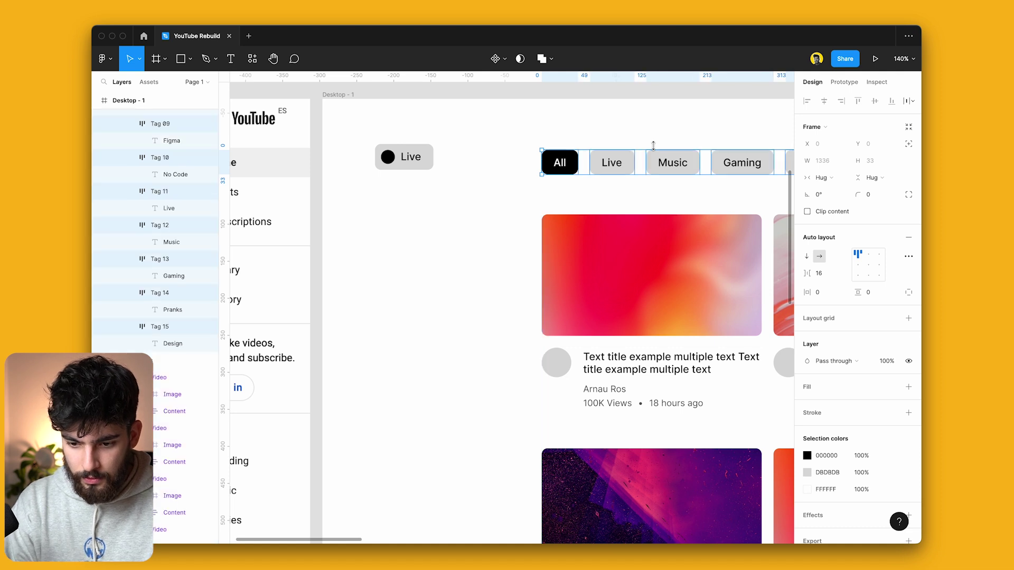
{"action": "key", "text": "Return"}
{"action": "left_click", "coordinate": [559, 163], "text": "shift"}
{"action": "left_click", "coordinate": [806, 403]}
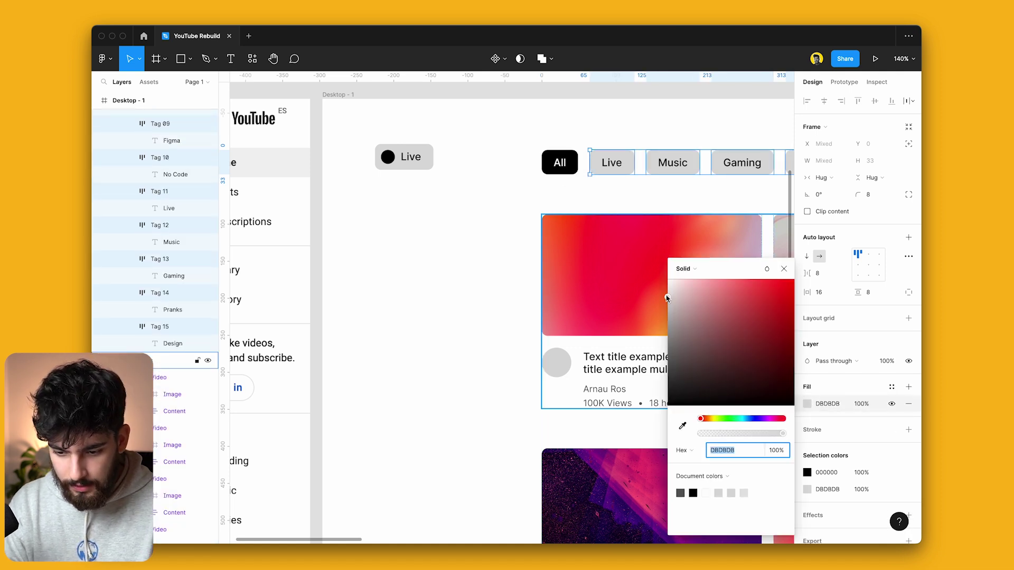
{"action": "left_click_drag", "start_coordinate": [667, 298], "coordinate": [656, 283]}
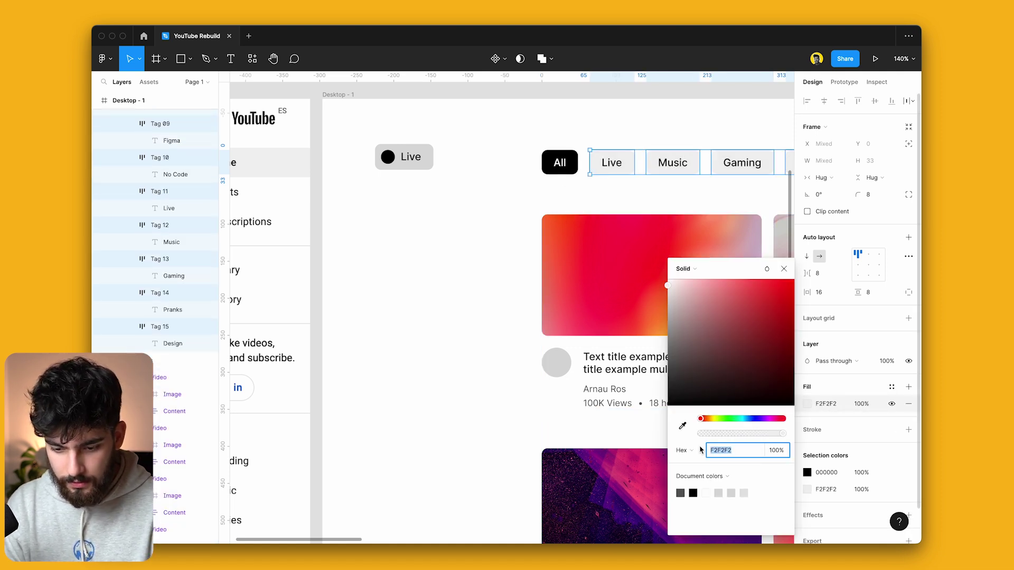
{"action": "left_click", "coordinate": [404, 157]}
{"action": "left_click", "coordinate": [434, 359]}
{"action": "scroll", "coordinate": [435, 359], "scroll_direction": "left", "scroll_amount": 5}
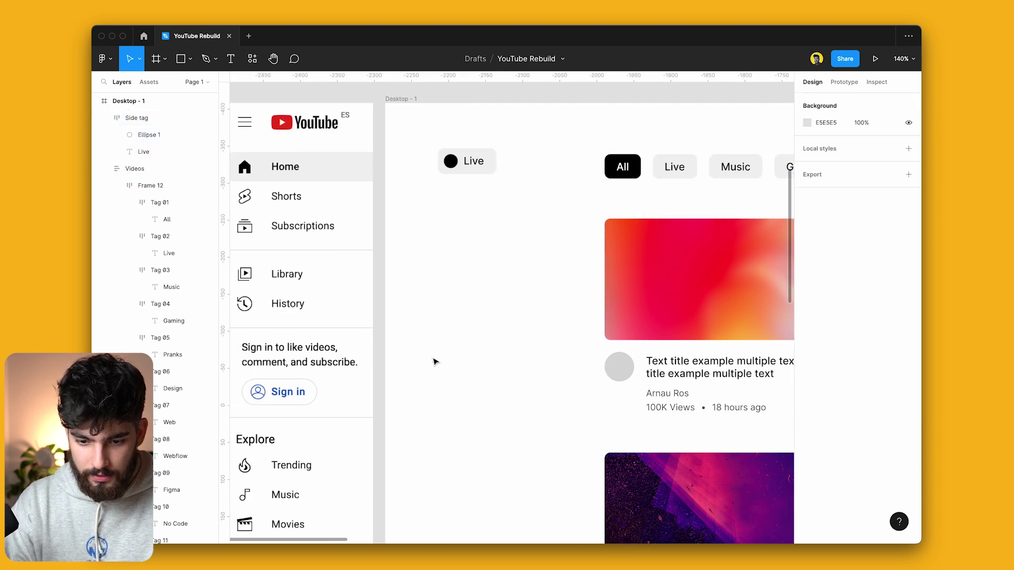
Step: Change the side tag's label to Home and centre its contents vertically
{"action": "double_click", "coordinate": [584, 154]}
{"action": "double_click", "coordinate": [583, 153]}
{"action": "key", "text": "Escape"}
{"action": "key", "text": "Escape"}
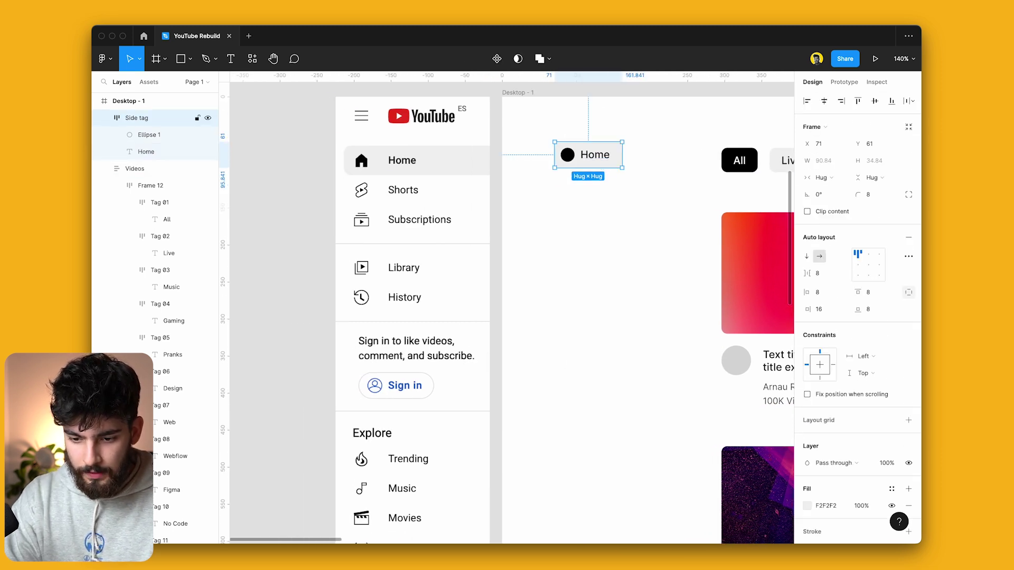
{"action": "left_click", "coordinate": [856, 270]}
Step: Combine the Home tag's padding into horizontal/vertical values and set vertical padding to 8
{"action": "scroll", "coordinate": [486, 197], "scroll_direction": "right", "scroll_amount": 2}
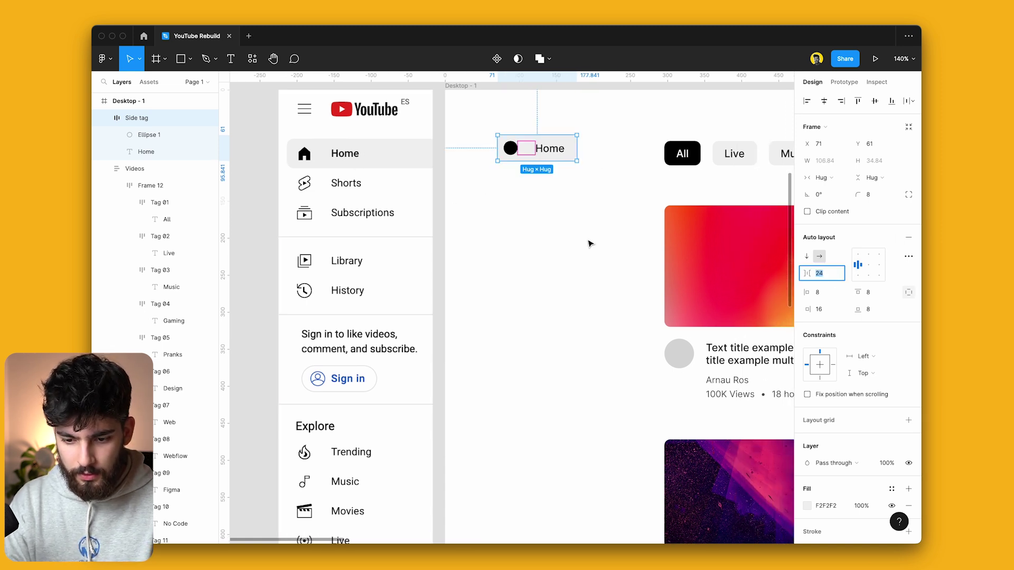
{"action": "left_click", "coordinate": [872, 293]}
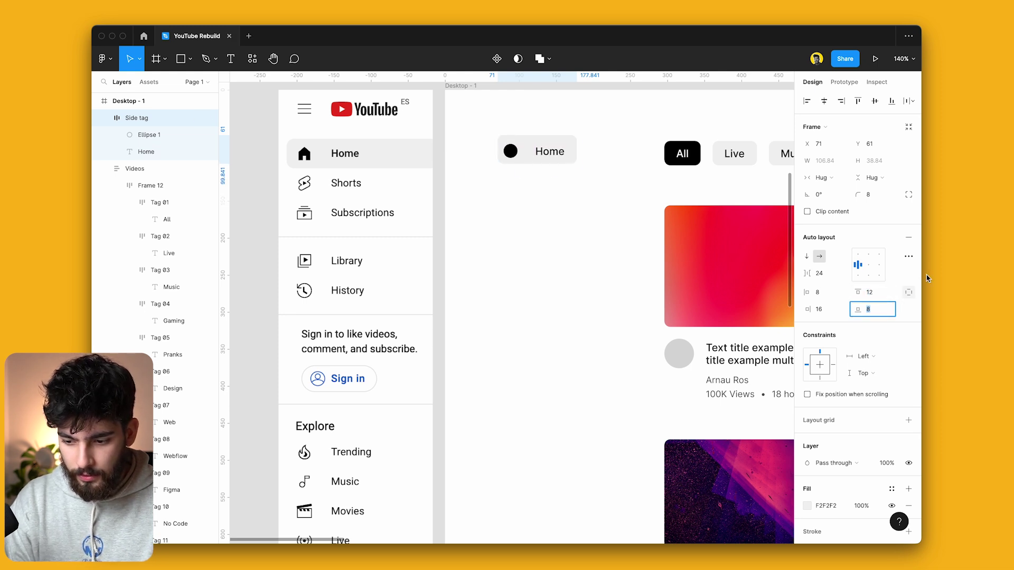
{"action": "left_click", "coordinate": [909, 292]}
{"action": "key", "text": "BackSpace"}
{"action": "key", "text": "BackSpace"}
{"action": "type", "text": "8"}
{"action": "key", "text": "Return"}
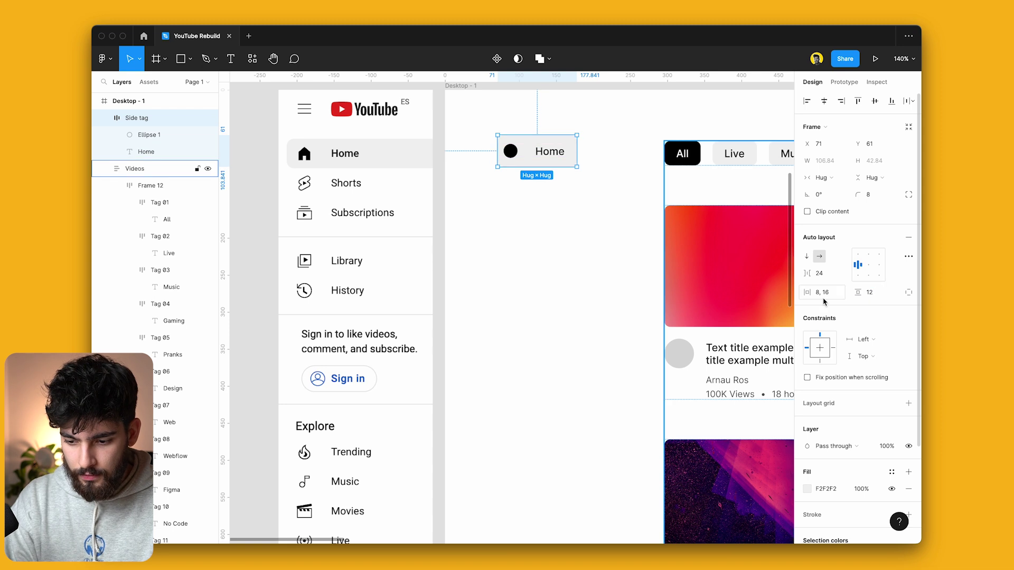
Step: Widen the Home tag to a fixed 230 width and place a duplicate below it
{"action": "left_click_drag", "start_coordinate": [577, 142], "coordinate": [643, 138]}
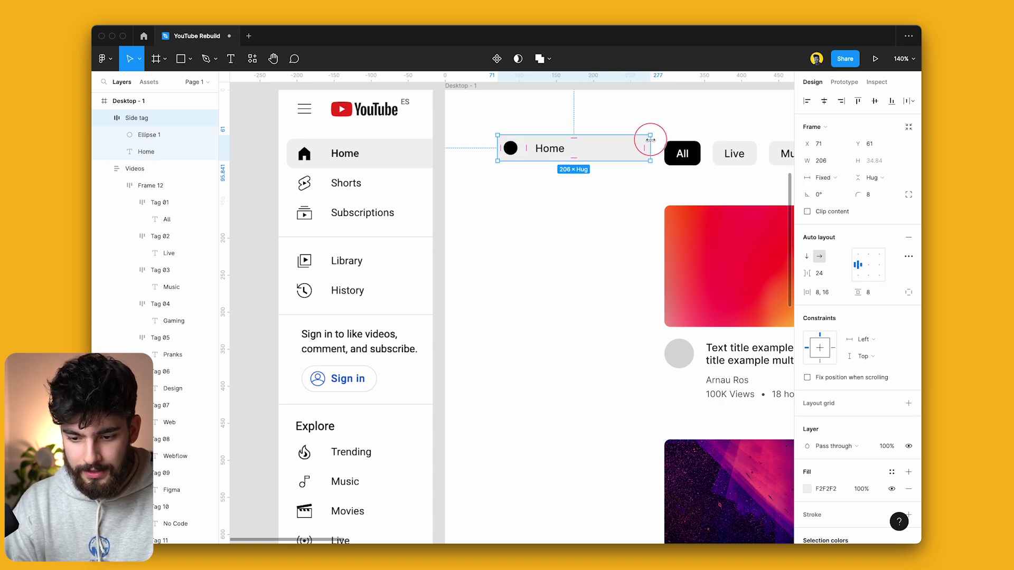
{"action": "left_click", "coordinate": [434, 154]}
{"action": "left_click_drag", "start_coordinate": [435, 155], "coordinate": [481, 156]}
{"action": "scroll", "coordinate": [281, 167], "scroll_direction": "right", "scroll_amount": 3}
{"action": "left_click_drag", "start_coordinate": [591, 154], "coordinate": [625, 169]}
{"action": "scroll", "coordinate": [619, 159], "scroll_direction": "down", "scroll_amount": 3}
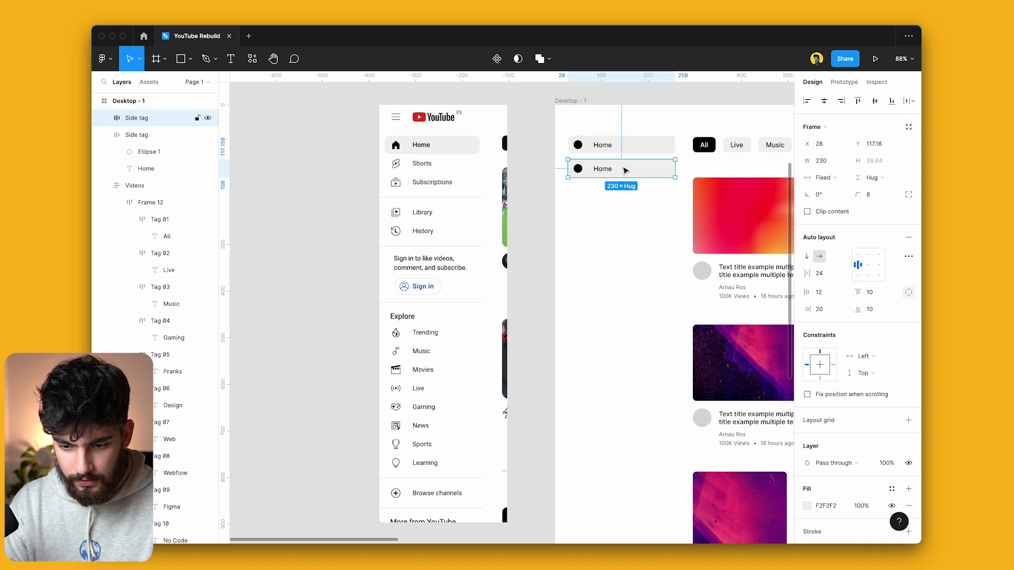
Step: Turn the duplicate into a Shorts row with an outlined, unfilled dot
{"action": "scroll", "coordinate": [625, 174], "scroll_direction": "right", "scroll_amount": 2}
{"action": "left_click", "coordinate": [807, 506]}
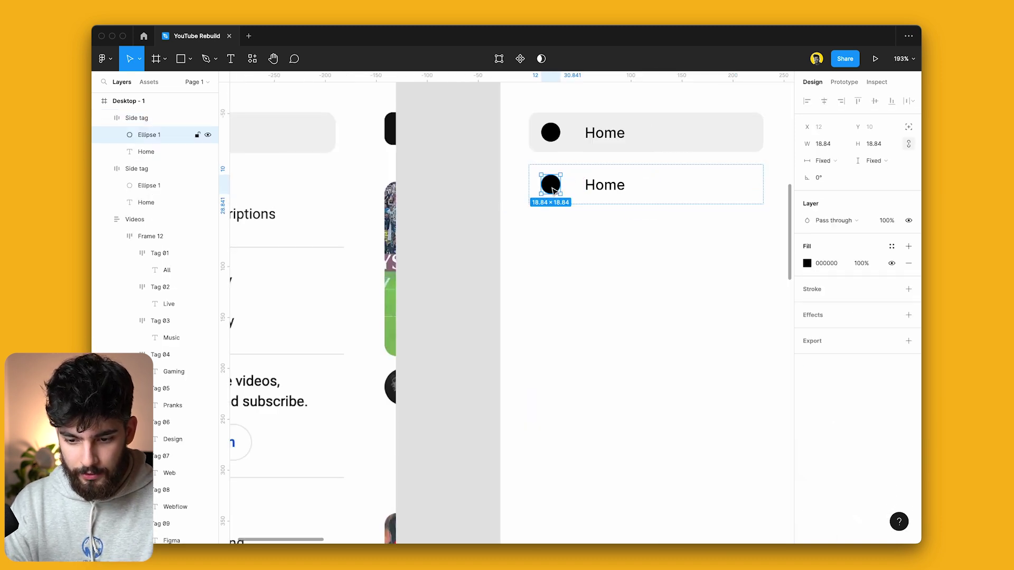
{"action": "key", "text": "shift+x"}
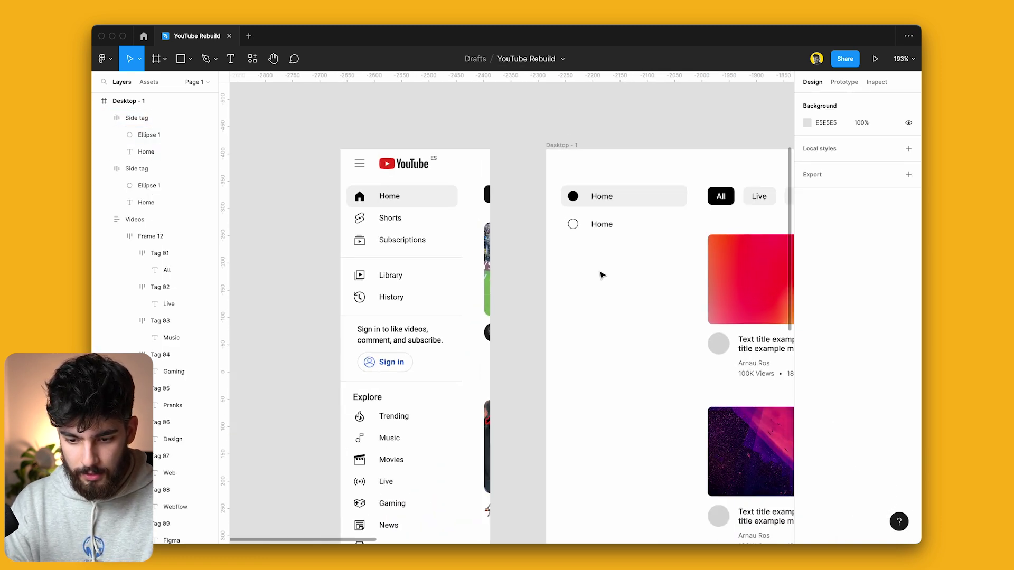
{"action": "key", "text": "Return"}
{"action": "type", "text": "Sh"}
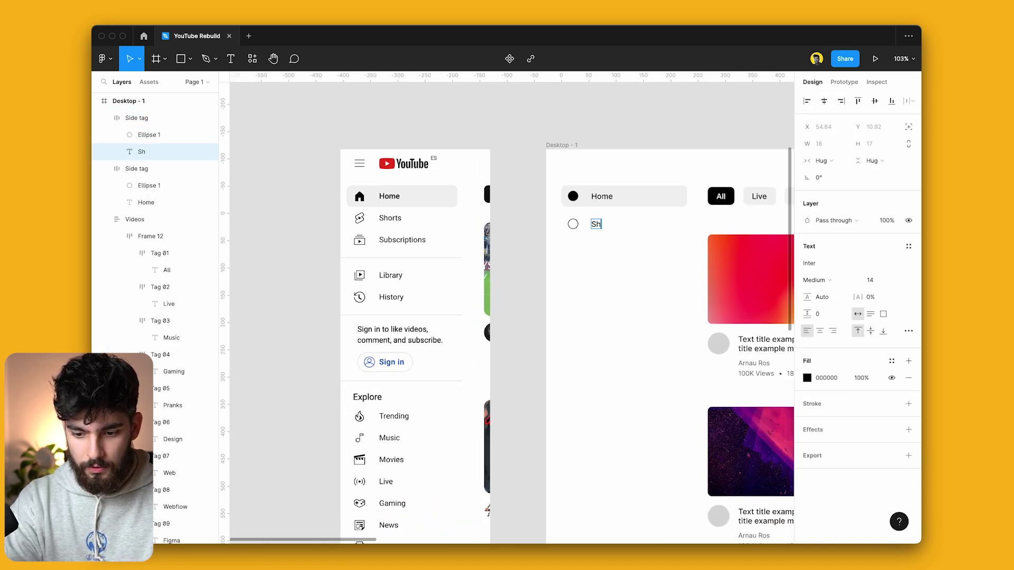
{"action": "key", "text": "Escape"}
{"action": "key", "text": "Escape"}
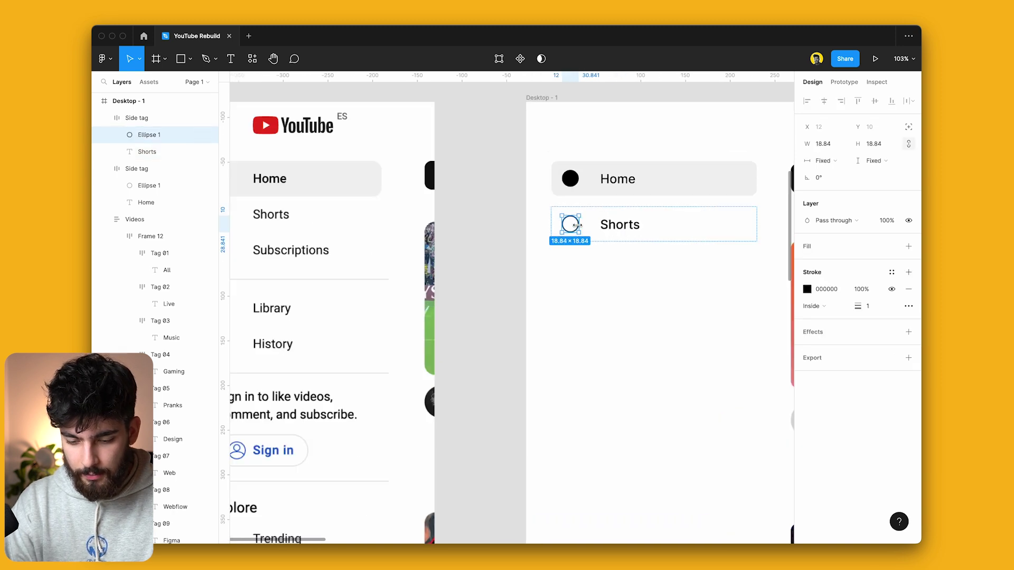
Step: Add a second Shorts row below and draw a horizontal divider line under the rows
{"action": "scroll", "coordinate": [581, 228], "scroll_direction": "up", "scroll_amount": 5}
{"action": "scroll", "coordinate": [607, 227], "scroll_direction": "down", "scroll_amount": 5}
{"action": "left_click_drag", "start_coordinate": [644, 222], "coordinate": [674, 257]}
{"action": "key", "text": "l"}
{"action": "left_click_drag", "start_coordinate": [605, 282], "coordinate": [726, 290]}
Step: Wrap the Home row, Shorts rows and divider in an auto-layout frame named Sidebar
{"action": "left_click_drag", "start_coordinate": [732, 289], "coordinate": [656, 184]}
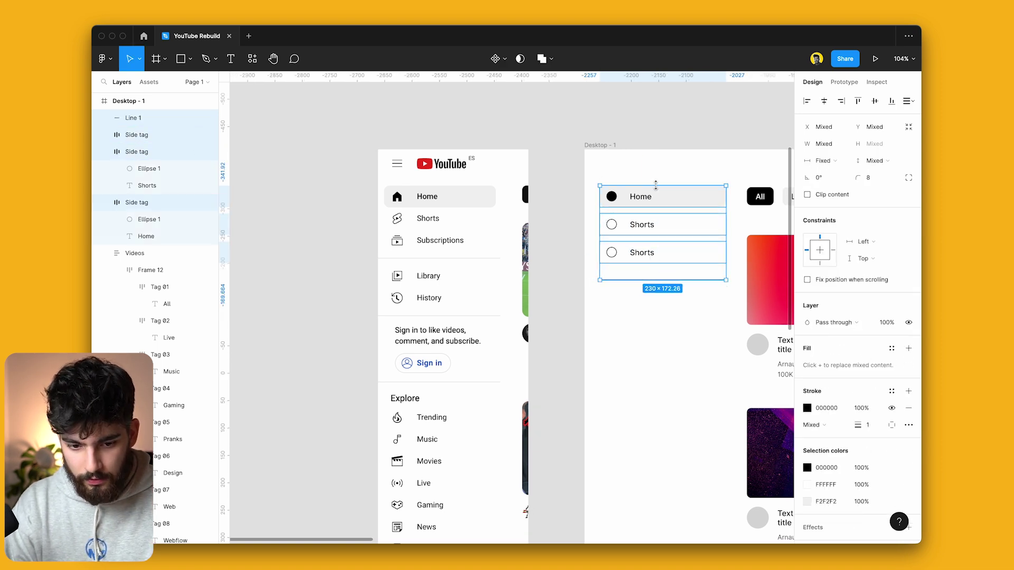
{"action": "key", "text": "shift+a"}
{"action": "key", "text": "super+r"}
{"action": "type", "text": "Sidebar"}
{"action": "key", "text": "Return"}
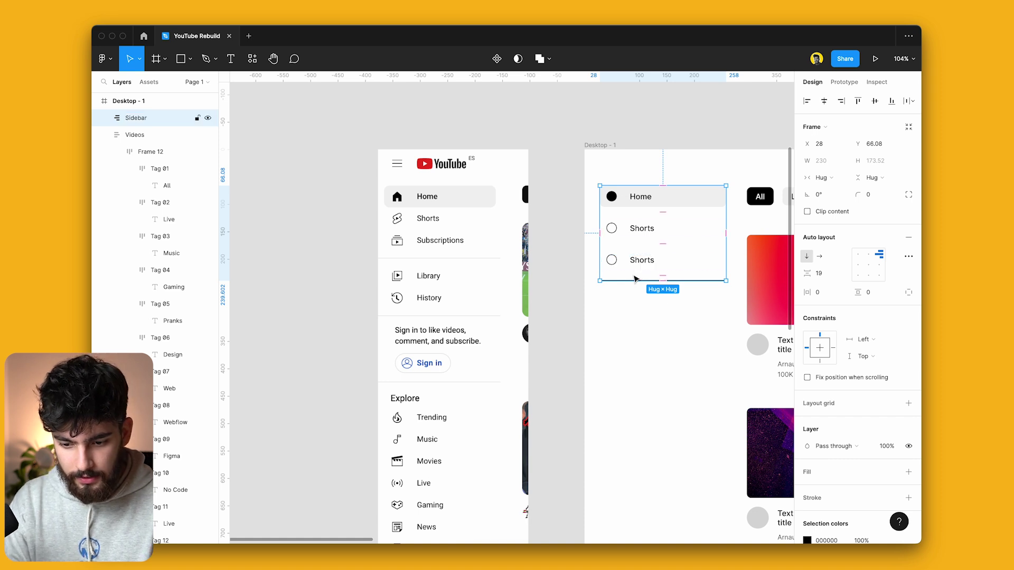
Step: Change the divider line's width sizing option inside the Sidebar
{"action": "left_click", "coordinate": [718, 280], "text": "super"}
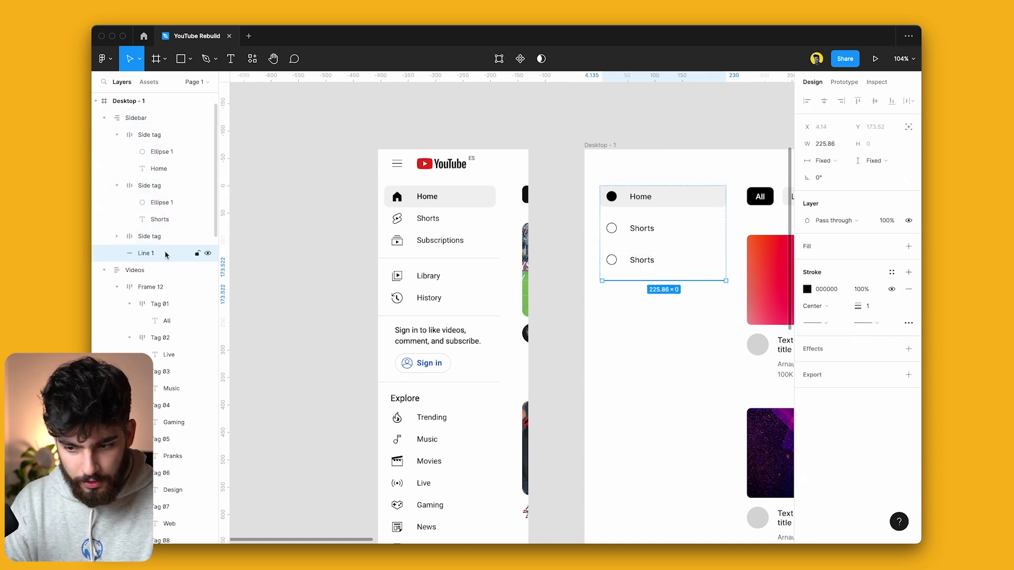
{"action": "left_click", "coordinate": [823, 160]}
{"action": "left_click", "coordinate": [836, 173]}
{"action": "left_click", "coordinate": [730, 252]}
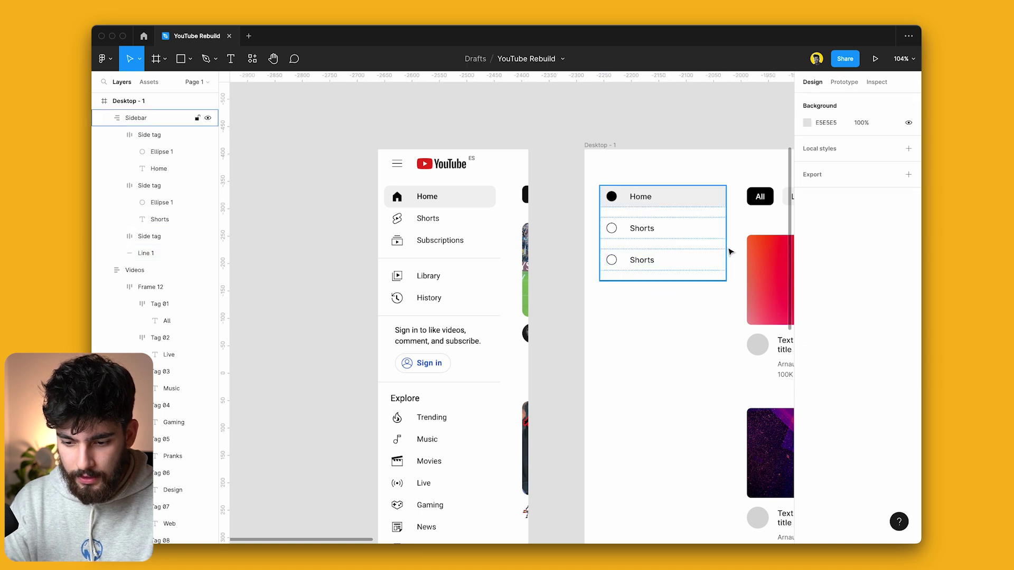
Step: Make the Sidebar's rows hug their content and widen the Sidebar to 228 px
{"action": "left_click", "coordinate": [731, 252]}
{"action": "mouse_move", "coordinate": [726, 251]}
{"action": "left_mouse_down"}
{"action": "mouse_move", "coordinate": [686, 250]}
{"action": "mouse_move", "coordinate": [749, 252]}
{"action": "mouse_move", "coordinate": [718, 256]}
{"action": "left_mouse_up"}
{"action": "double_click", "coordinate": [718, 256]}
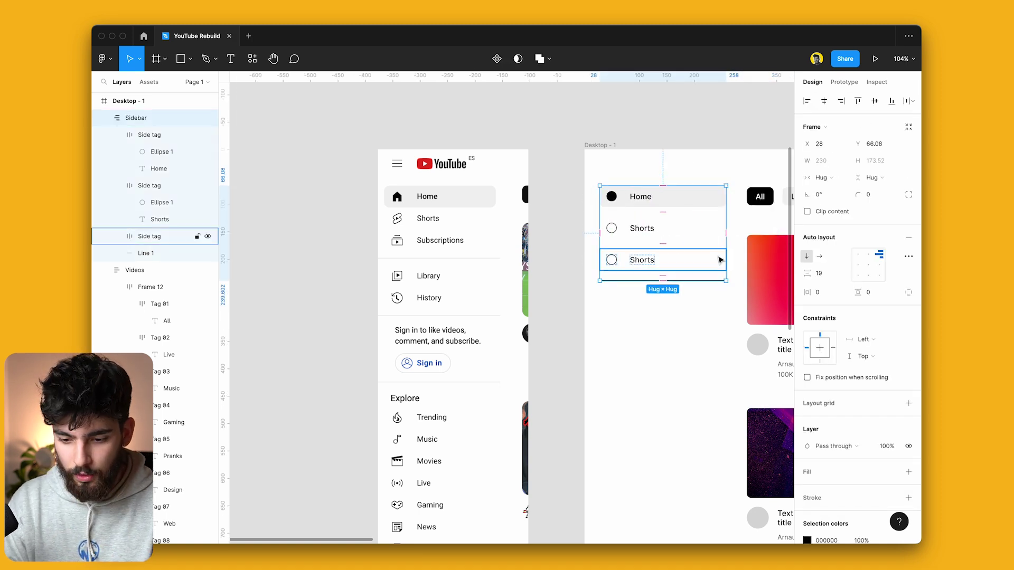
{"action": "left_click", "coordinate": [673, 227]}
{"action": "left_click", "coordinate": [681, 196], "text": "shift"}
{"action": "left_click", "coordinate": [688, 266], "text": "shift"}
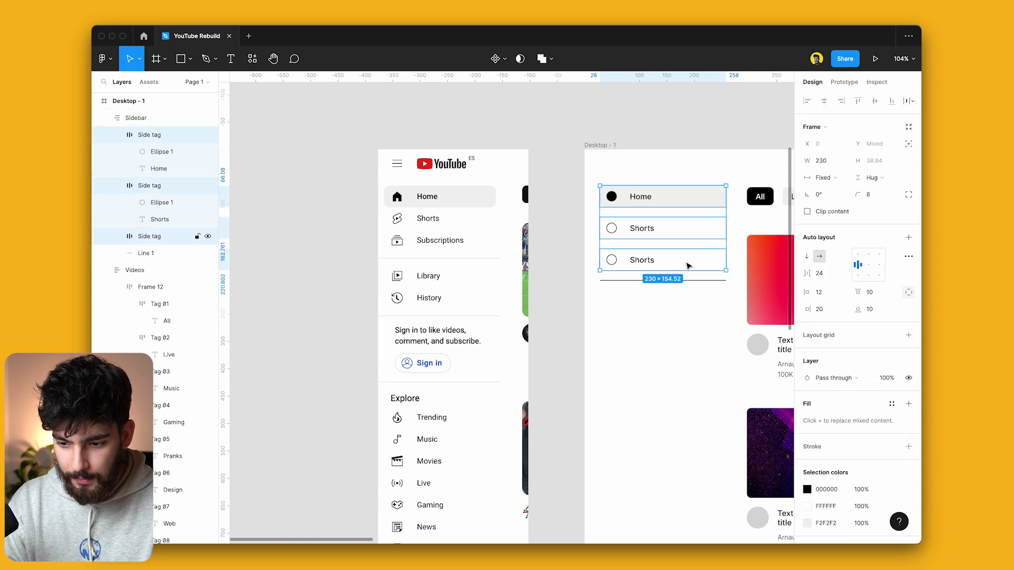
{"action": "left_click", "coordinate": [826, 175]}
{"action": "left_click", "coordinate": [834, 189]}
{"action": "left_click", "coordinate": [662, 249]}
{"action": "left_click_drag", "start_coordinate": [662, 249], "coordinate": [724, 248]}
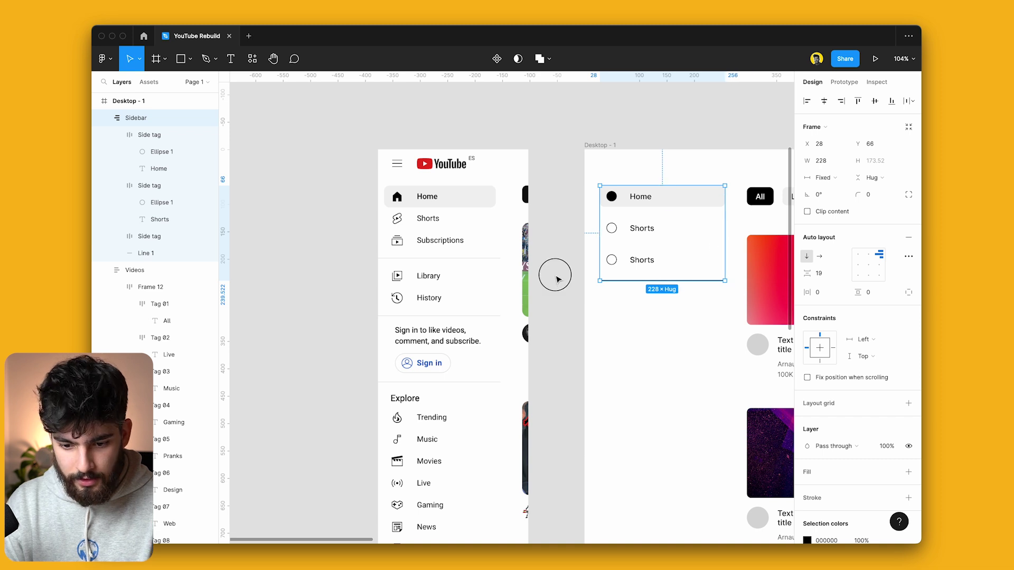
Step: Reduce the Sidebar's row spacing to 11
{"action": "scroll", "coordinate": [557, 279], "scroll_direction": "down", "scroll_amount": 3}
{"action": "left_click", "coordinate": [823, 274]}
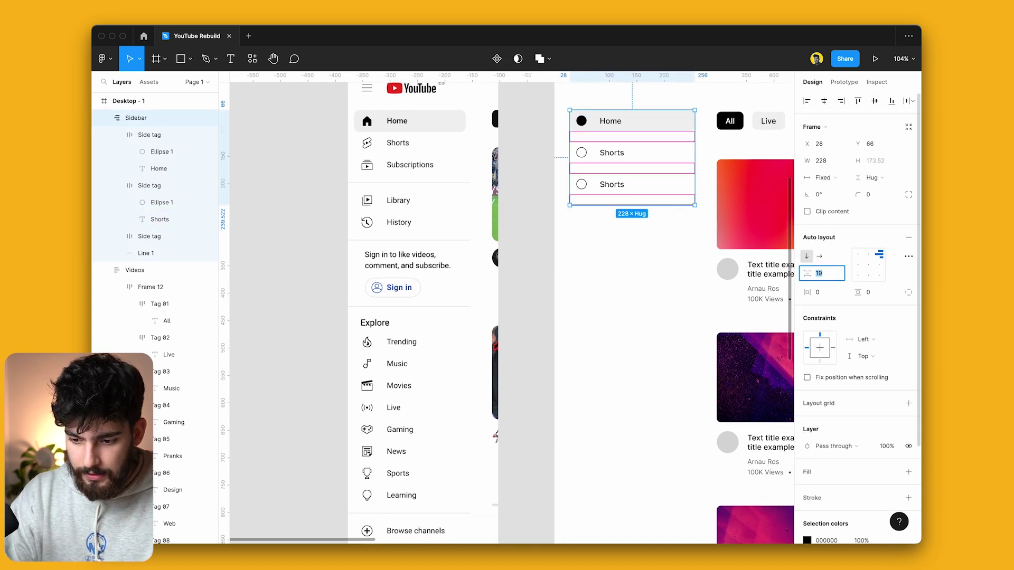
{"action": "type", "text": "11"}
{"action": "key", "text": "Return"}
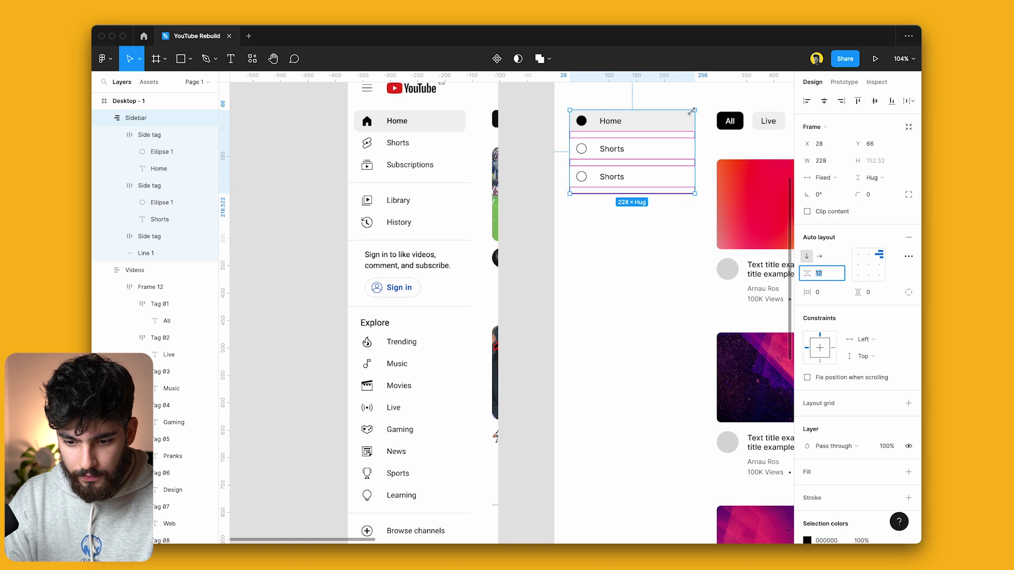
Step: Paste repeated blocks of Shorts rows and dividers to extend the Sidebar list
{"action": "left_click", "coordinate": [634, 153]}
{"action": "left_click", "coordinate": [633, 154], "text": "shift"}
{"action": "key", "text": "ctrl+v"}
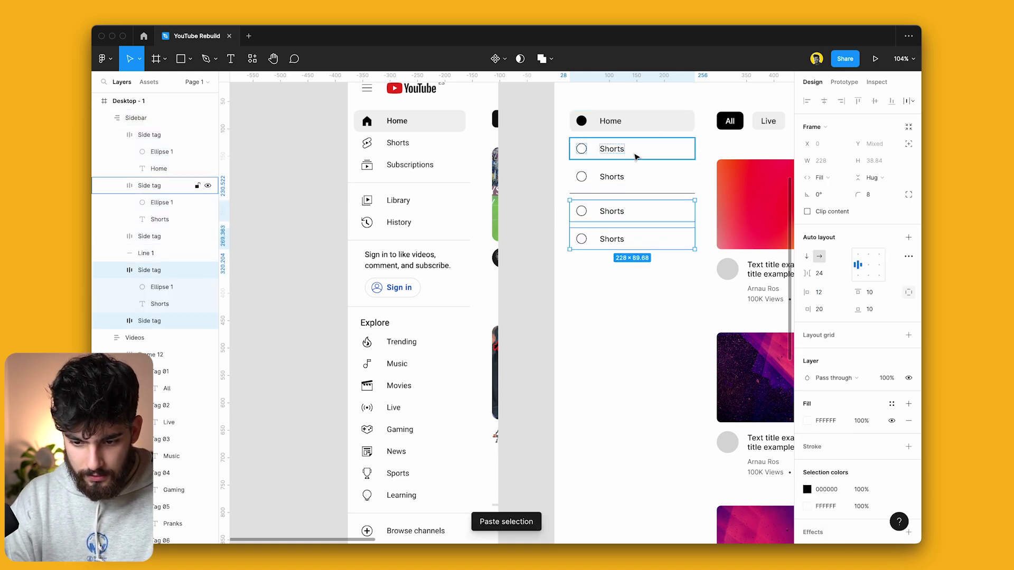
{"action": "key", "text": "ctrl+v"}
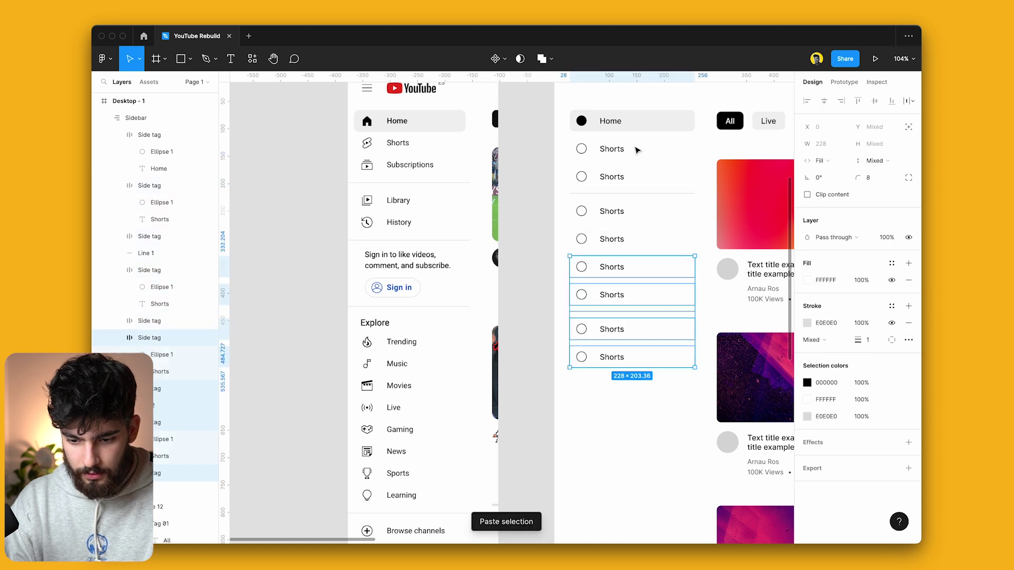
{"action": "key", "text": "ctrl+v"}
{"action": "left_click", "coordinate": [592, 256]}
{"action": "scroll", "coordinate": [592, 257], "scroll_direction": "down", "scroll_amount": 3}
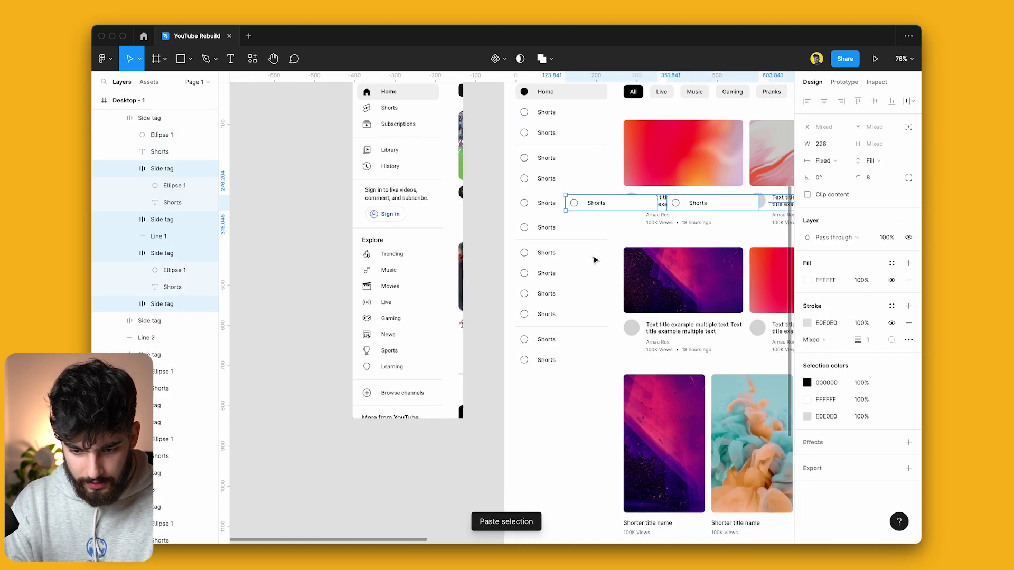
{"action": "left_click", "coordinate": [588, 333]}
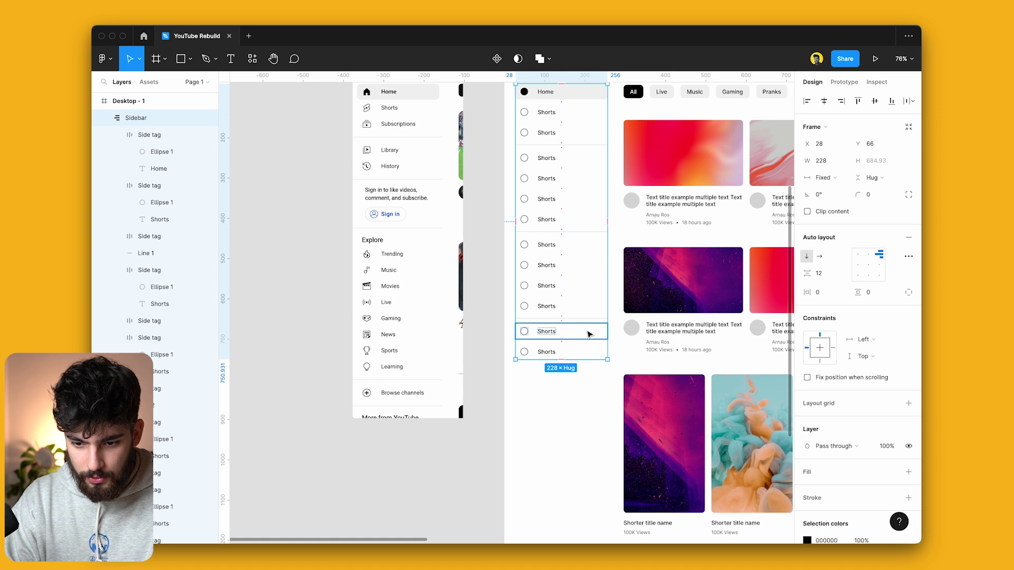
{"action": "key", "text": "ctrl+v"}
{"action": "scroll", "coordinate": [411, 421], "scroll_direction": "down", "scroll_amount": 3}
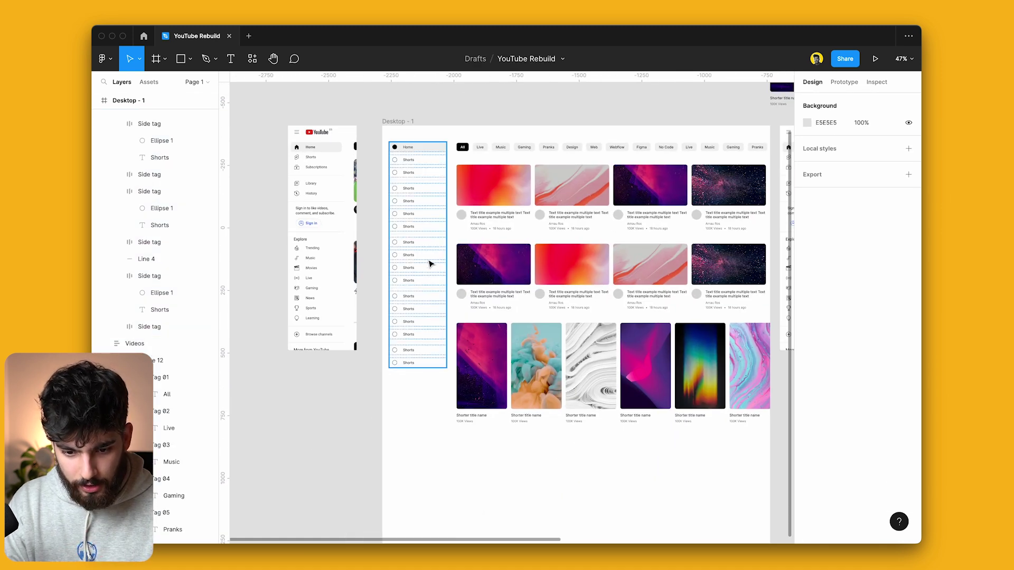
Step: Paste a copy of the YouTube frame and shorten its height
{"action": "scroll", "coordinate": [436, 174], "scroll_direction": "up", "scroll_amount": 2}
{"action": "scroll", "coordinate": [436, 175], "scroll_direction": "down", "scroll_amount": 2}
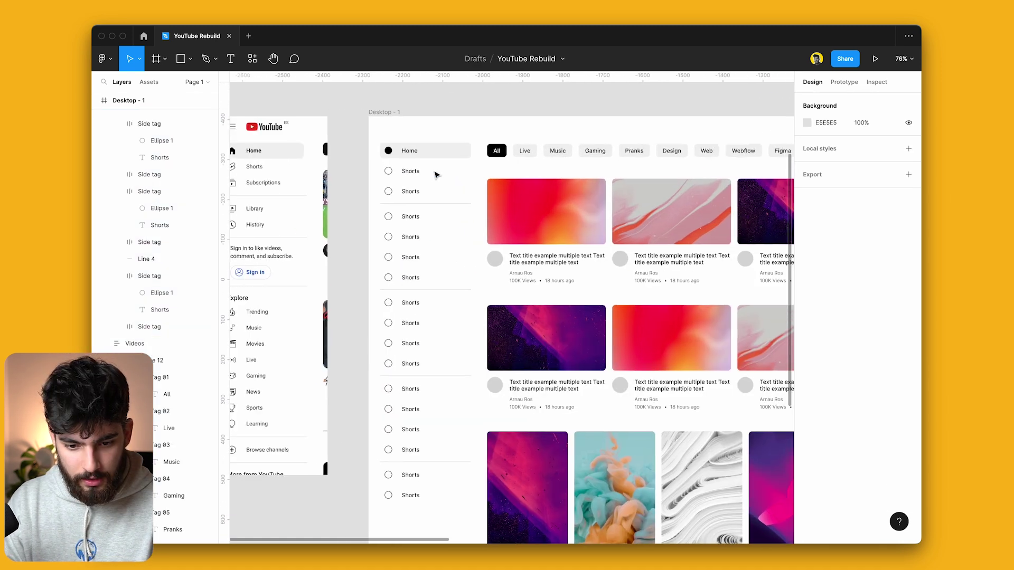
{"action": "scroll", "coordinate": [436, 175], "scroll_direction": "right", "scroll_amount": 5}
{"action": "scroll", "coordinate": [436, 174], "scroll_direction": "up", "scroll_amount": 8}
{"action": "scroll", "coordinate": [436, 175], "scroll_direction": "down", "scroll_amount": 5}
{"action": "scroll", "coordinate": [437, 175], "scroll_direction": "left", "scroll_amount": 6}
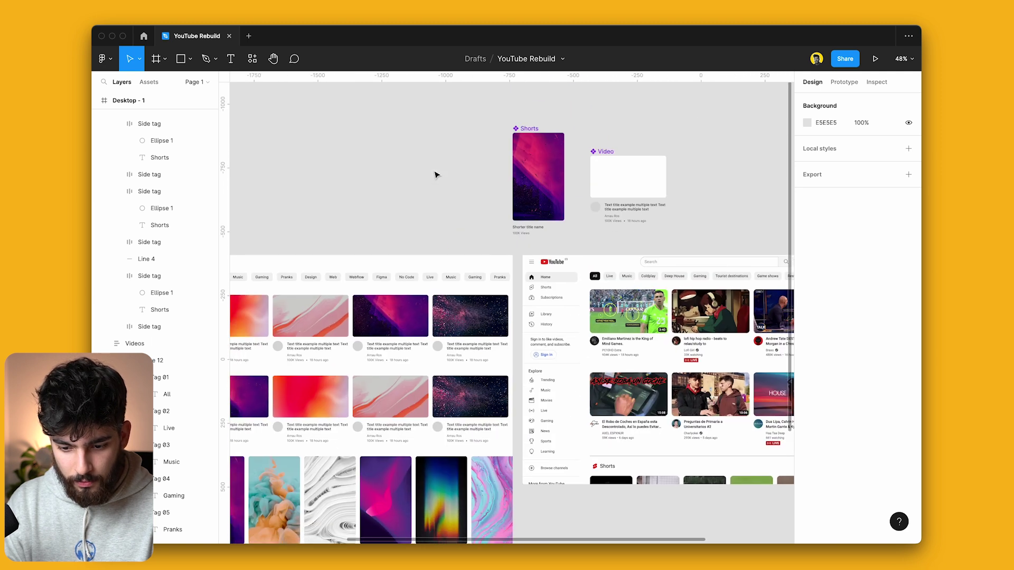
{"action": "key", "text": "super+v"}
{"action": "left_click_drag", "start_coordinate": [459, 283], "coordinate": [436, 233]}
Step: Add auto layout to Desktop - 1 and fix its width at 1440
{"action": "scroll", "coordinate": [460, 116], "scroll_direction": "up", "scroll_amount": 3}
{"action": "scroll", "coordinate": [436, 233], "scroll_direction": "up", "scroll_amount": 5}
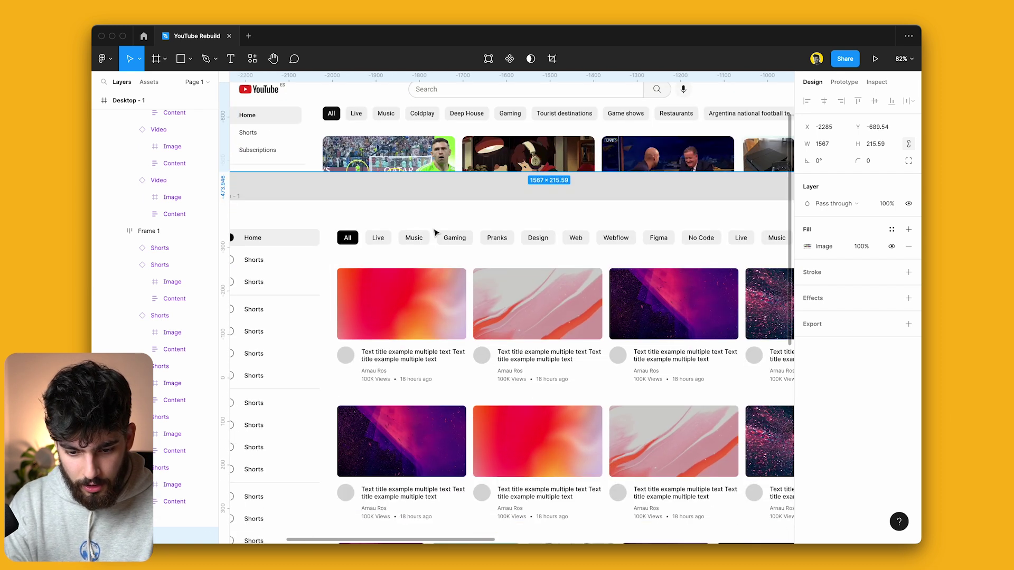
{"action": "scroll", "coordinate": [436, 233], "scroll_direction": "down", "scroll_amount": 1}
{"action": "left_click", "coordinate": [390, 203]}
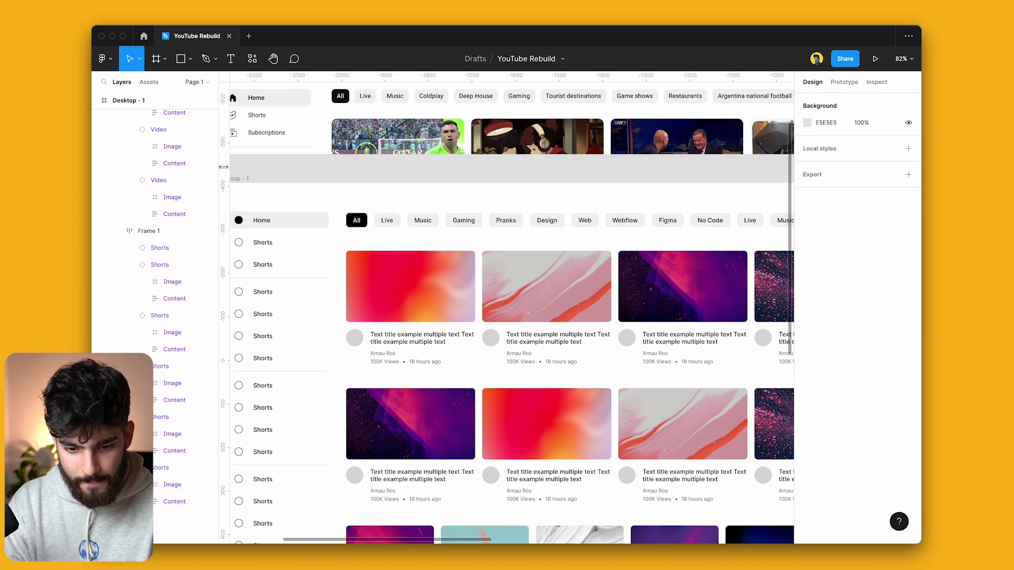
{"action": "left_click", "coordinate": [129, 100]}
{"action": "key", "text": "minus"}
{"action": "key", "text": "shift+a"}
{"action": "left_click", "coordinate": [834, 177]}
{"action": "left_click", "coordinate": [828, 165]}
{"action": "left_click", "coordinate": [828, 161]}
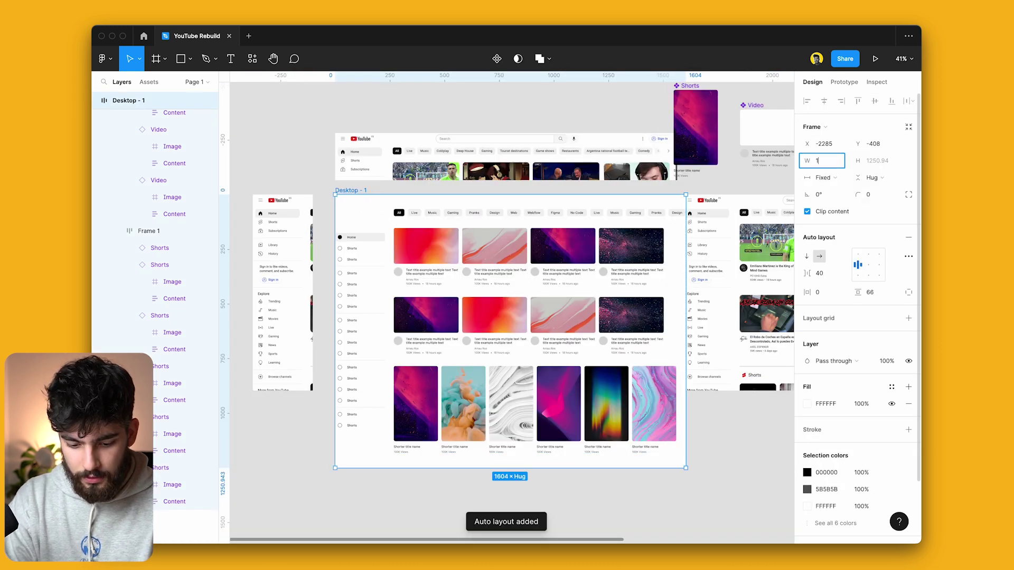
{"action": "type", "text": "1440"}
{"action": "key", "text": "Return"}
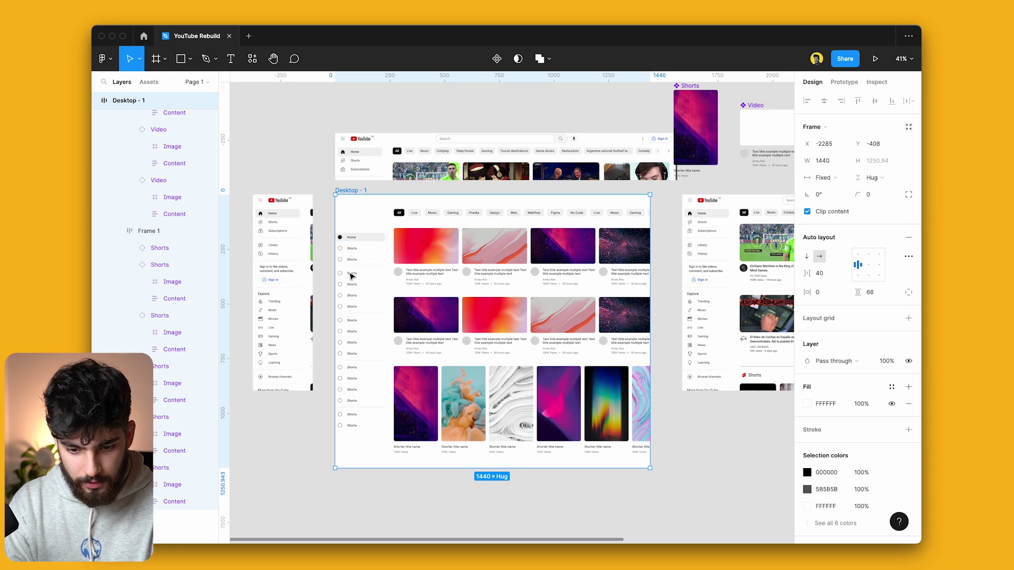
Step: Align Desktop - 1's contents top-left with about 15 px side padding
{"action": "left_click", "coordinate": [857, 257]}
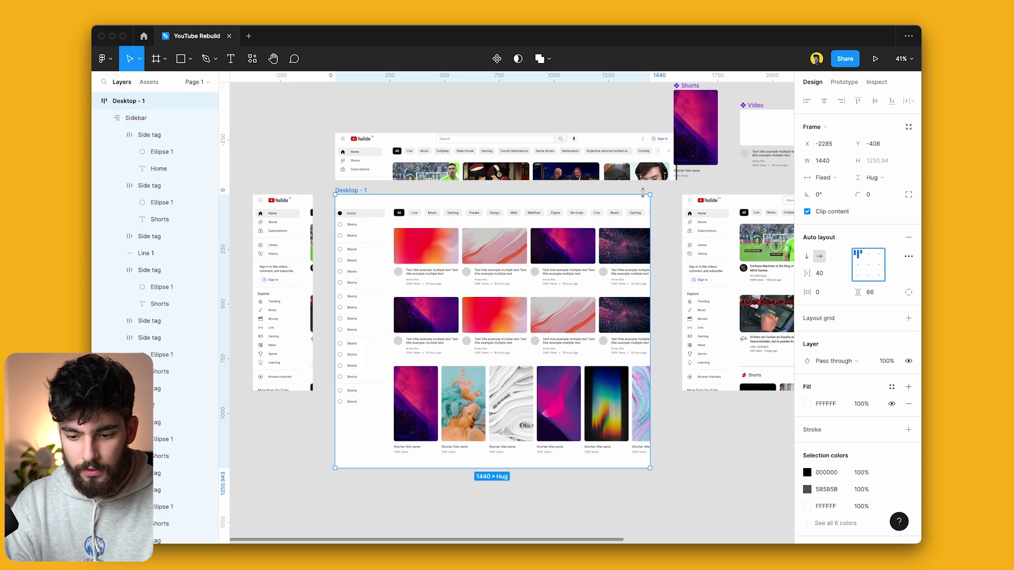
{"action": "left_click_drag", "start_coordinate": [818, 292], "coordinate": [825, 292]}
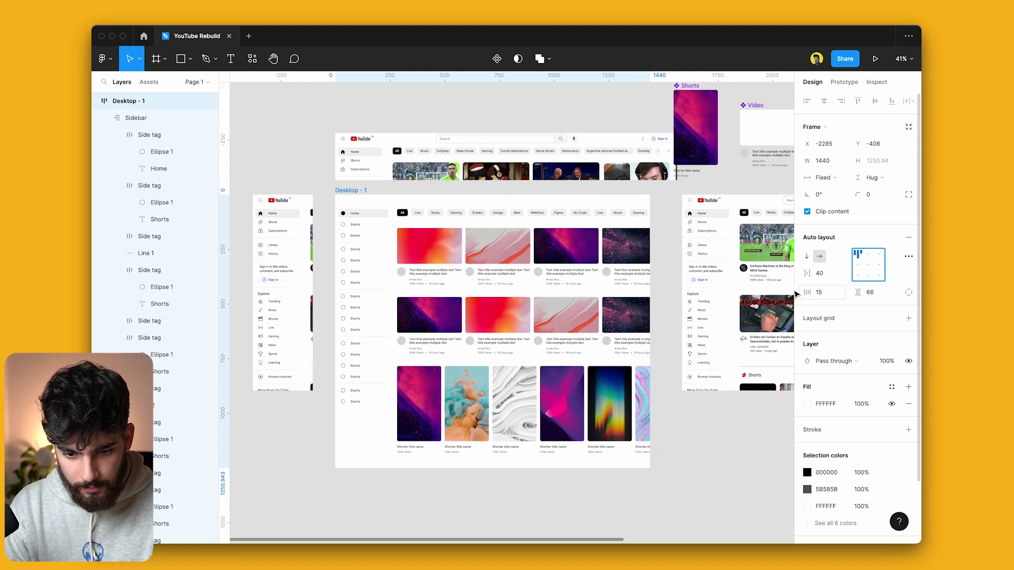
{"action": "scroll", "coordinate": [476, 197], "scroll_direction": "up", "scroll_amount": 3}
{"action": "scroll", "coordinate": [572, 362], "scroll_direction": "down", "scroll_amount": 2}
Step: Shorten Desktop - 1 to a fixed 1096 height and set its top padding to 120
{"action": "left_click_drag", "start_coordinate": [407, 499], "coordinate": [407, 460]}
{"action": "left_click", "coordinate": [904, 292]}
{"action": "left_click", "coordinate": [876, 298]}
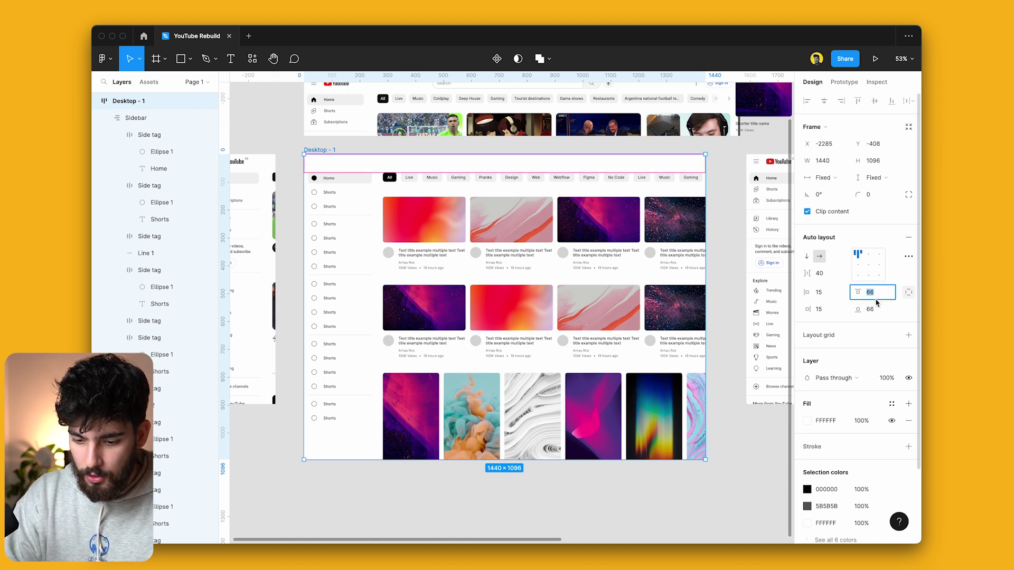
{"action": "type", "text": "120"}
{"action": "key", "text": "Return"}
{"action": "scroll", "coordinate": [422, 237], "scroll_direction": "up", "scroll_amount": 2}
{"action": "left_click", "coordinate": [284, 167]}
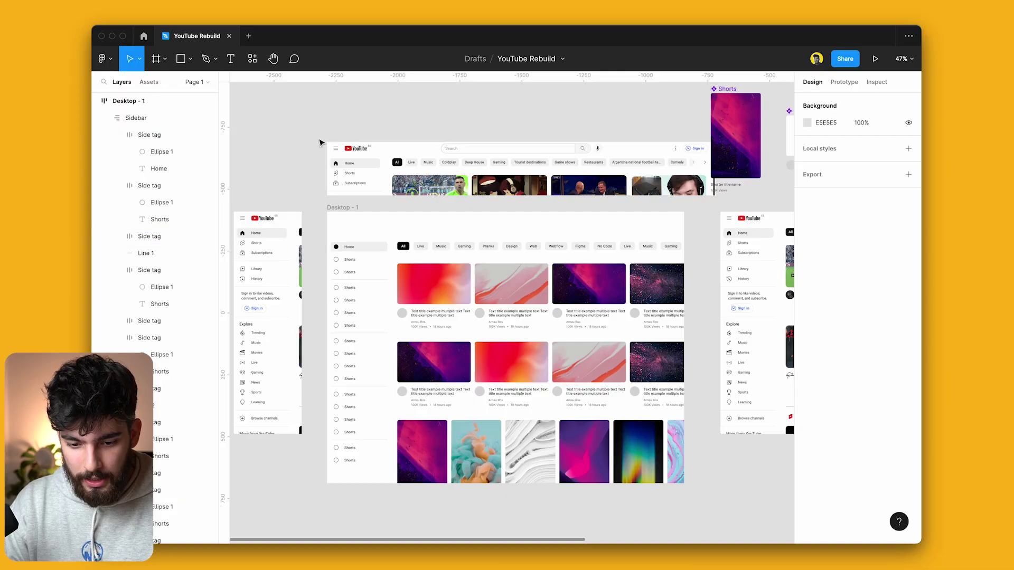
{"action": "scroll", "coordinate": [380, 173], "scroll_direction": "up", "scroll_amount": 3}
Step: Draw a short horizontal line at the top-left of Desktop - 1 and paste two copies
{"action": "left_click", "coordinate": [332, 248]}
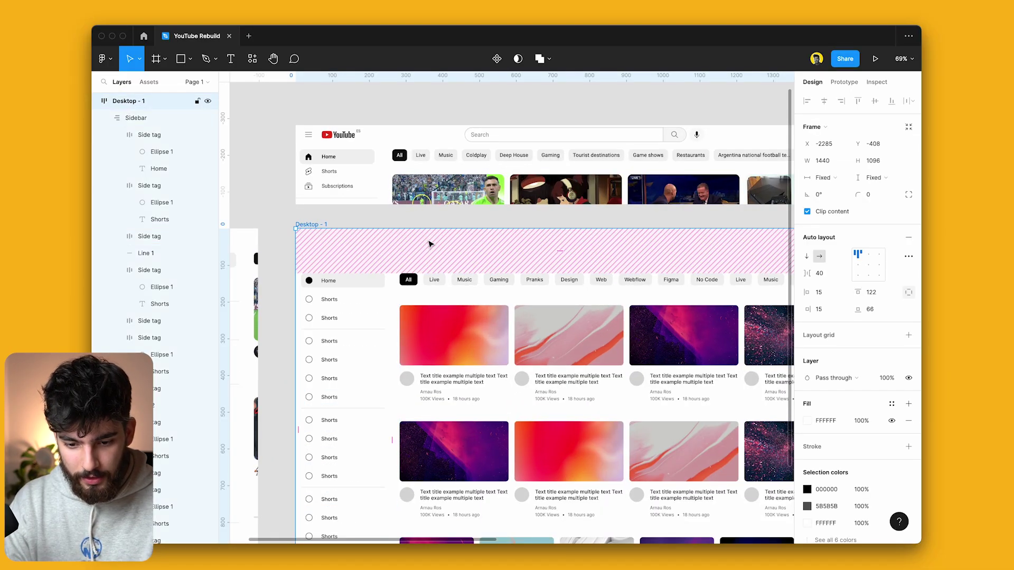
{"action": "scroll", "coordinate": [307, 242], "scroll_direction": "up", "scroll_amount": 4}
{"action": "key", "text": "l"}
{"action": "left_click_drag", "start_coordinate": [296, 298], "coordinate": [321, 298]}
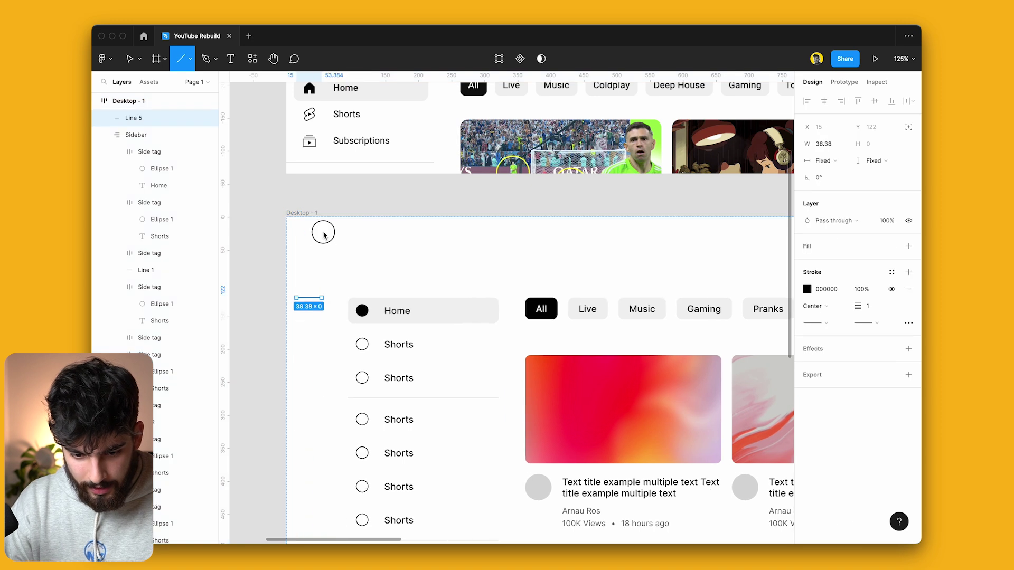
{"action": "key", "text": "ctrl+c"}
{"action": "key", "text": "ctrl+v"}
{"action": "key", "text": "ctrl+v"}
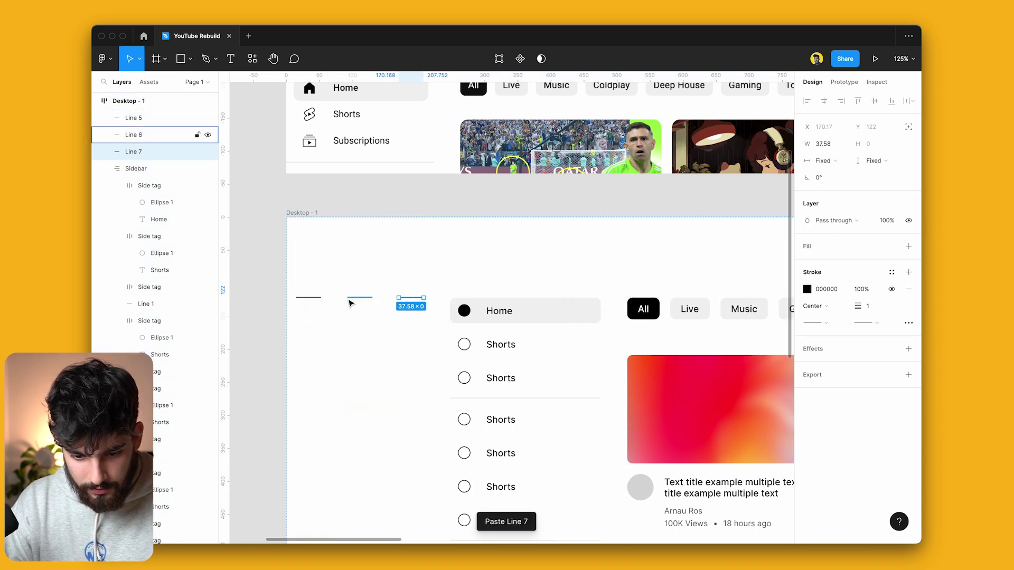
Step: Wrap the three lines in an auto-layout frame with a gap of 3, lines set to Fill container
{"action": "key", "text": "shift+a"}
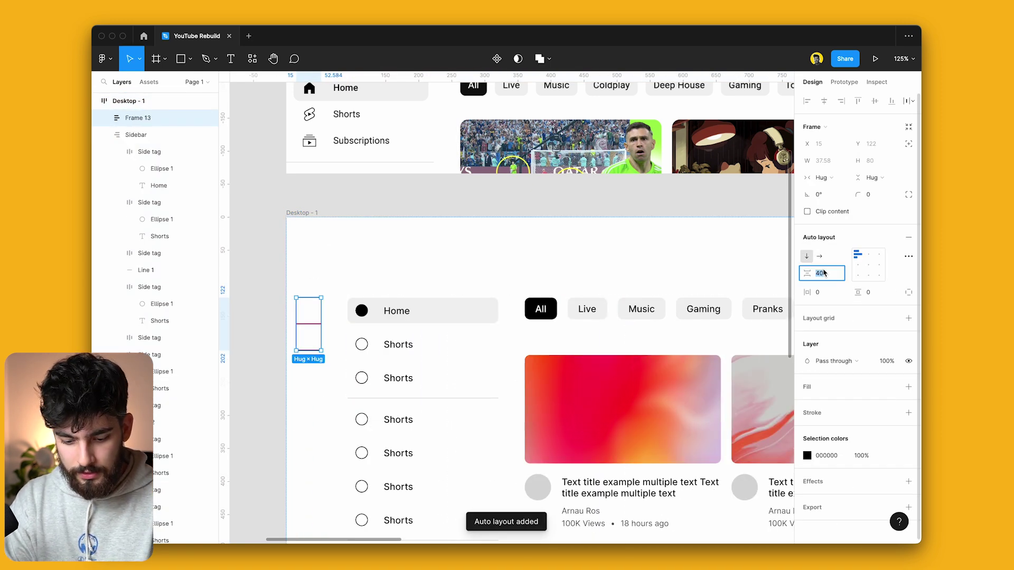
{"action": "type", "text": "2"}
{"action": "key", "text": "Return"}
{"action": "key", "text": "Up"}
{"action": "scroll", "coordinate": [528, 317], "scroll_direction": "up", "scroll_amount": 2}
{"action": "key", "text": "Return"}
{"action": "left_click", "coordinate": [818, 160]}
{"action": "left_click", "coordinate": [819, 172]}
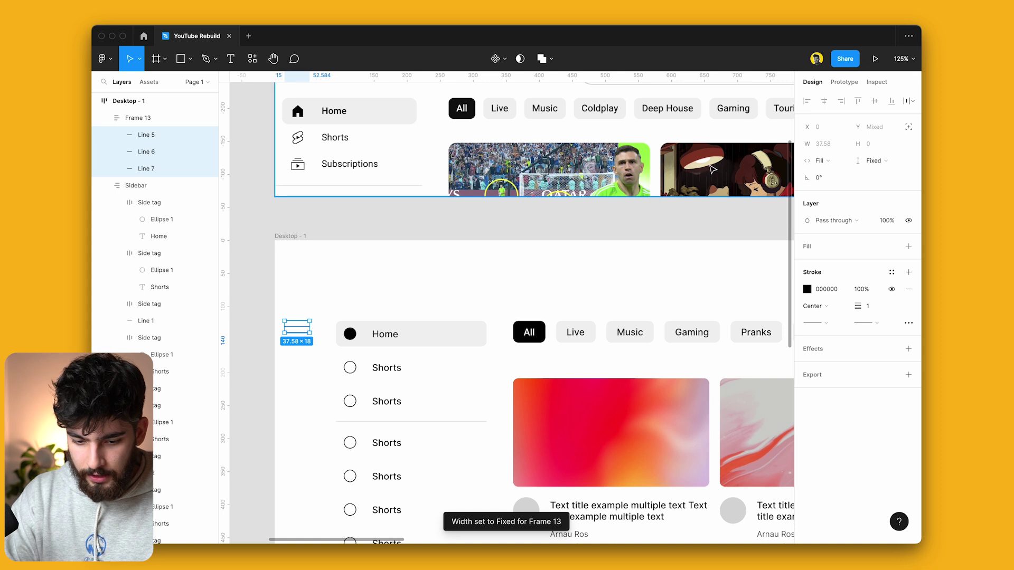
Step: Narrow the hamburger icon frame to 20 px wide and zoom to fit Desktop - 1
{"action": "key", "text": "Escape"}
{"action": "left_click_drag", "start_coordinate": [311, 328], "coordinate": [297, 327]}
{"action": "scroll", "coordinate": [306, 328], "scroll_direction": "up", "scroll_amount": 3}
{"action": "scroll", "coordinate": [305, 328], "scroll_direction": "left", "scroll_amount": 2}
{"action": "scroll", "coordinate": [369, 325], "scroll_direction": "down", "scroll_amount": 2}
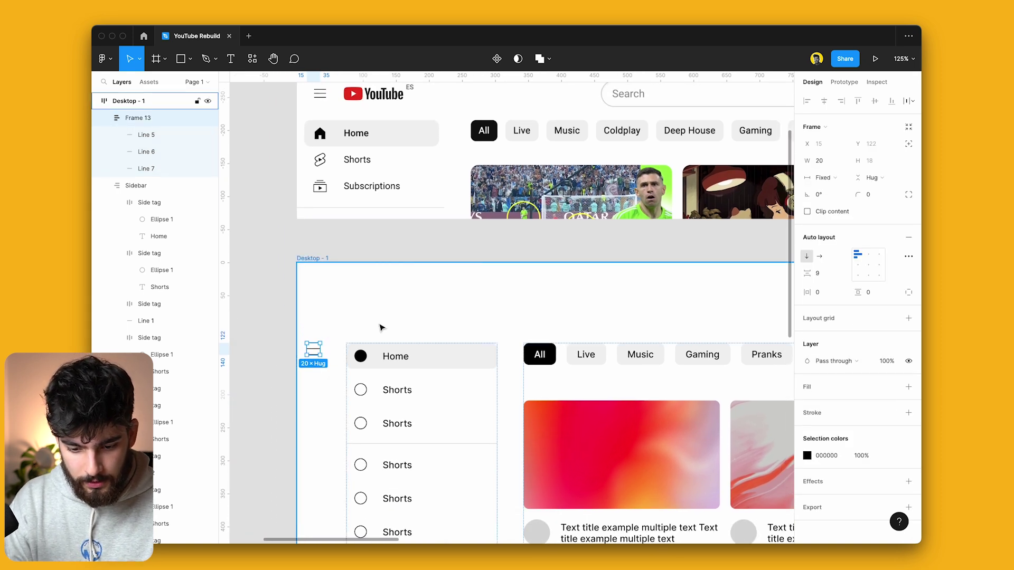
{"action": "scroll", "coordinate": [539, 345], "scroll_direction": "down", "scroll_amount": 3}
{"action": "scroll", "coordinate": [538, 344], "scroll_direction": "right", "scroll_amount": 2}
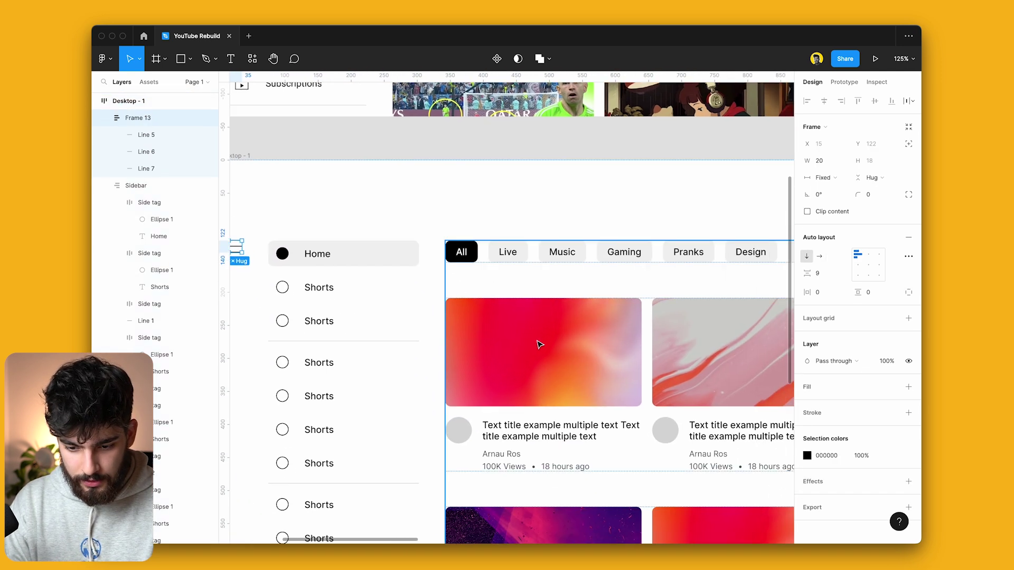
{"action": "scroll", "coordinate": [538, 344], "scroll_direction": "down", "scroll_amount": 5}
{"action": "key", "text": "Escape"}
{"action": "key", "text": "shift+2"}
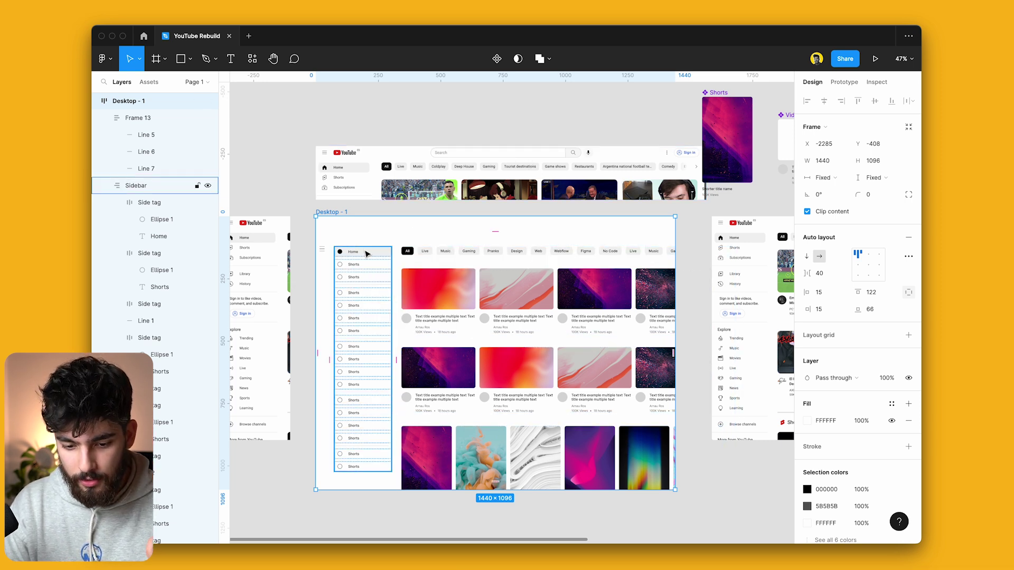
Step: Wrap the Sidebar and video grid in a new auto-layout frame named Content
{"action": "left_click", "coordinate": [672, 233]}
{"action": "left_click", "coordinate": [807, 258]}
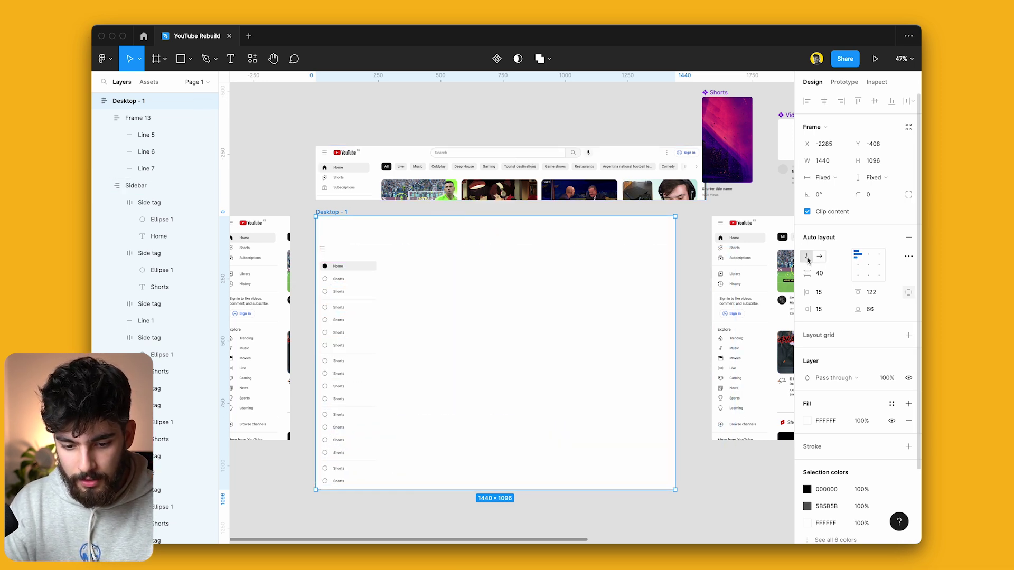
{"action": "left_click", "coordinate": [819, 256]}
{"action": "key", "text": "Return"}
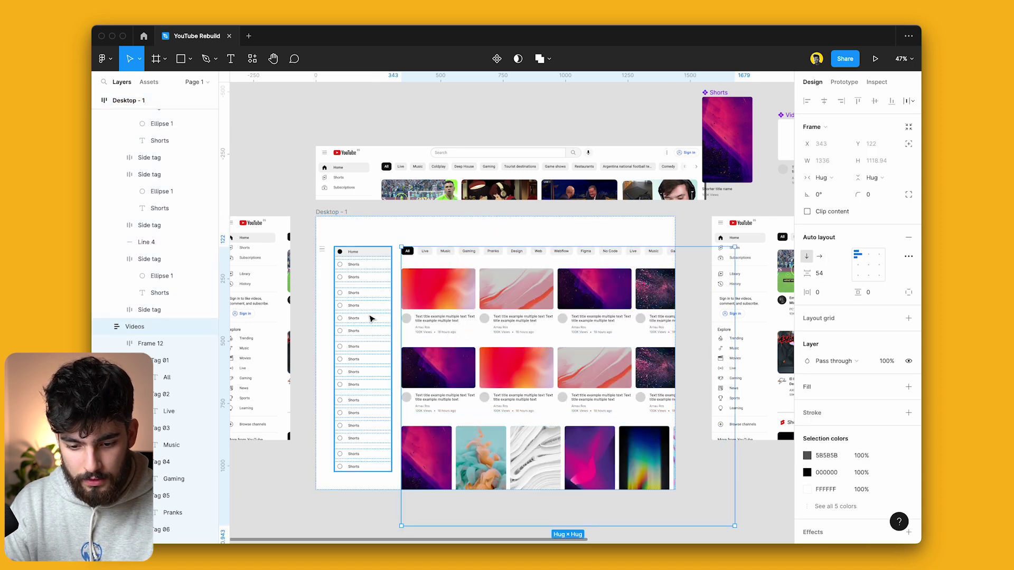
{"action": "key", "text": "shift+a"}
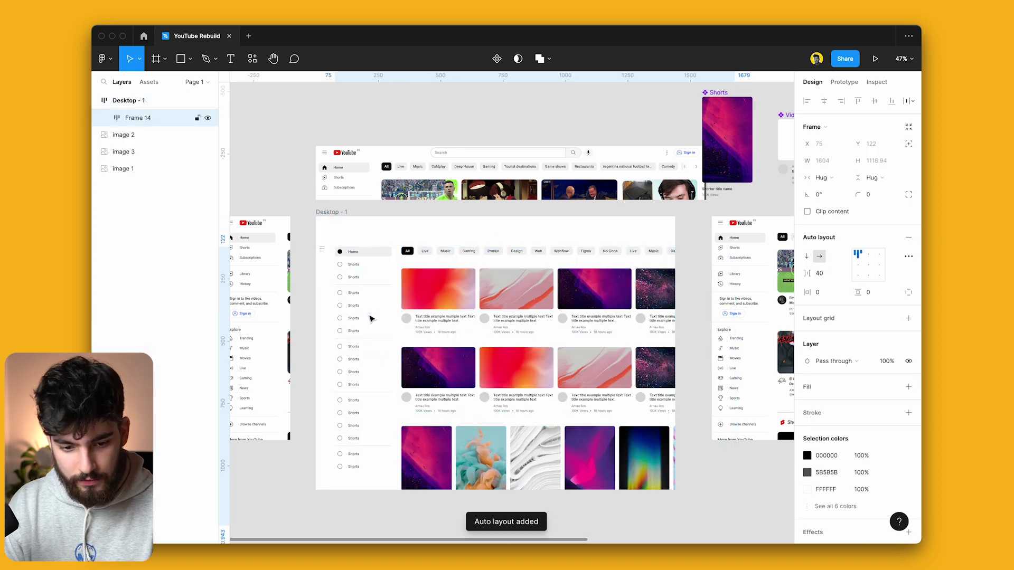
{"action": "key", "text": "super+r"}
Step: Set Desktop - 1's auto layout to vertical with a top padding of 0
{"action": "left_click", "coordinate": [387, 220]}
{"action": "left_click", "coordinate": [807, 256]}
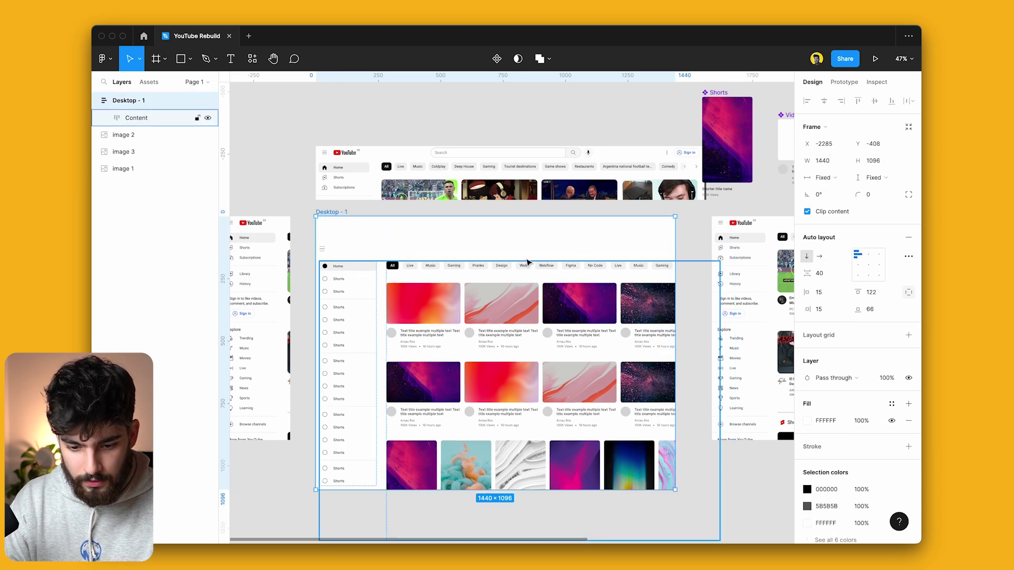
{"action": "left_click", "coordinate": [870, 292]}
{"action": "type", "text": "0"}
{"action": "key", "text": "Return"}
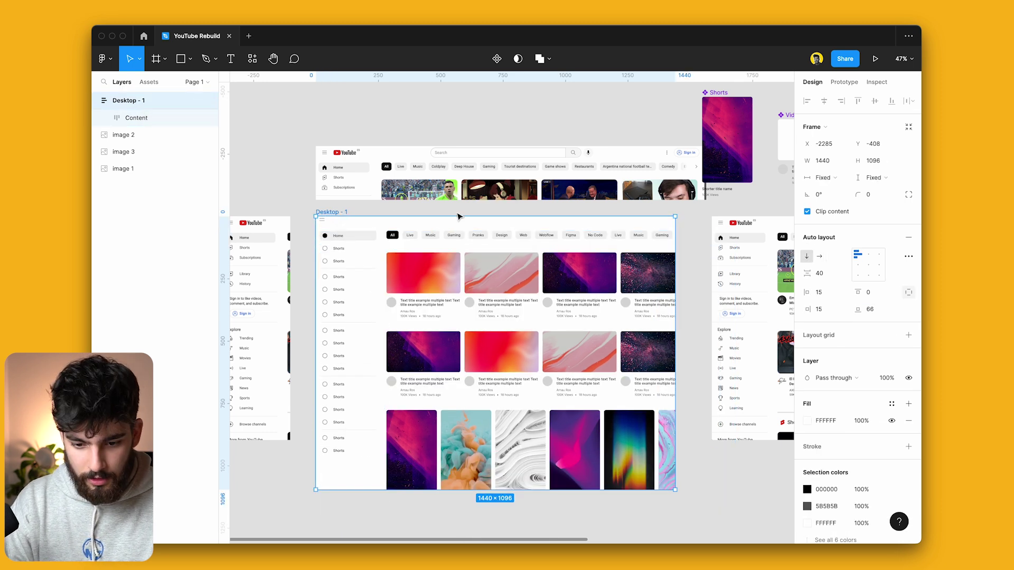
{"action": "scroll", "coordinate": [319, 218], "scroll_direction": "up", "scroll_amount": 5}
{"action": "left_click", "coordinate": [321, 219]}
{"action": "scroll", "coordinate": [314, 219], "scroll_direction": "up", "scroll_amount": 5}
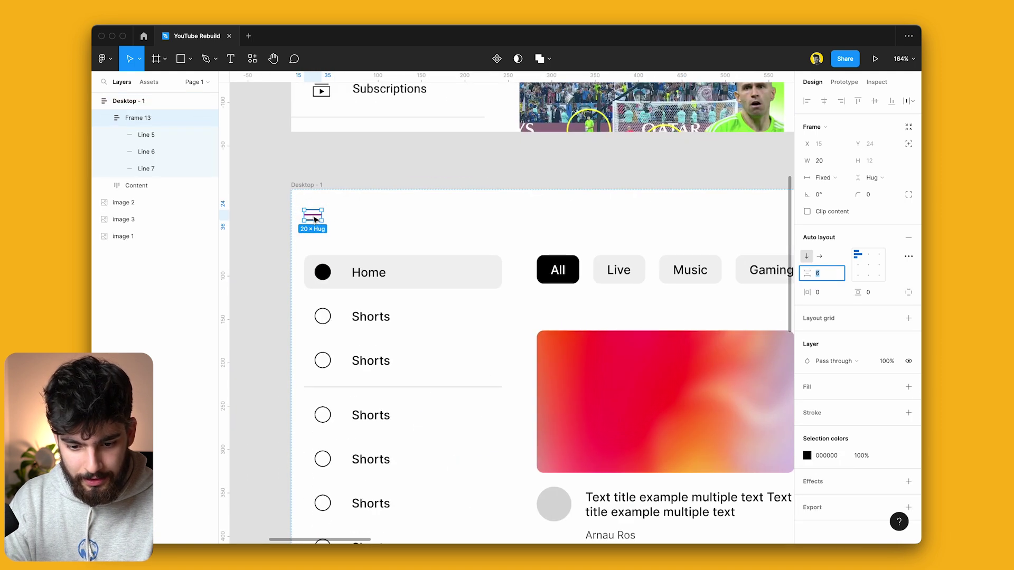
Step: Make the hamburger row a horizontal auto layout stretched across the full frame width
{"action": "scroll", "coordinate": [367, 225], "scroll_direction": "down", "scroll_amount": 1}
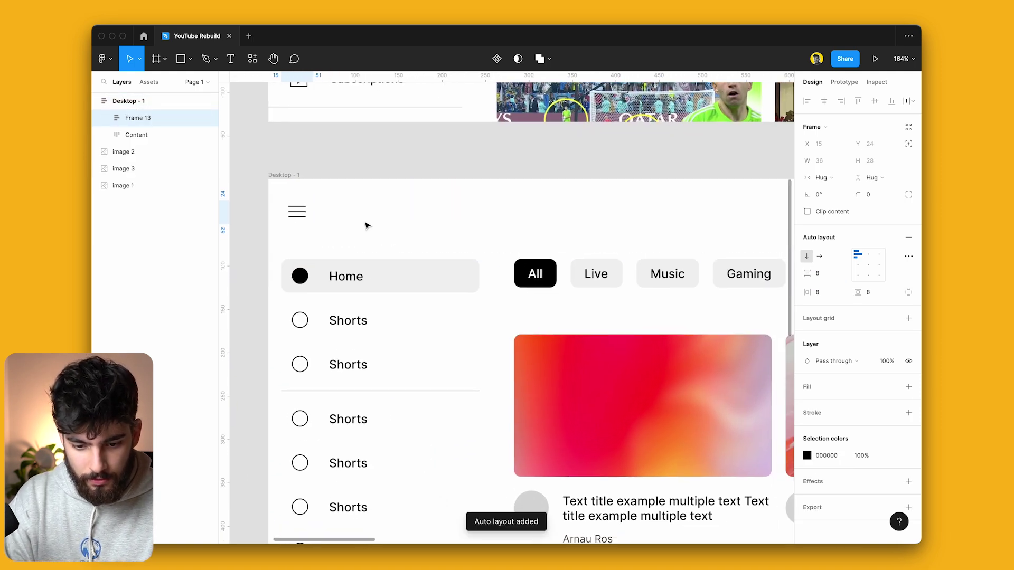
{"action": "scroll", "coordinate": [365, 222], "scroll_direction": "down", "scroll_amount": 3}
{"action": "scroll", "coordinate": [295, 211], "scroll_direction": "down", "scroll_amount": 4}
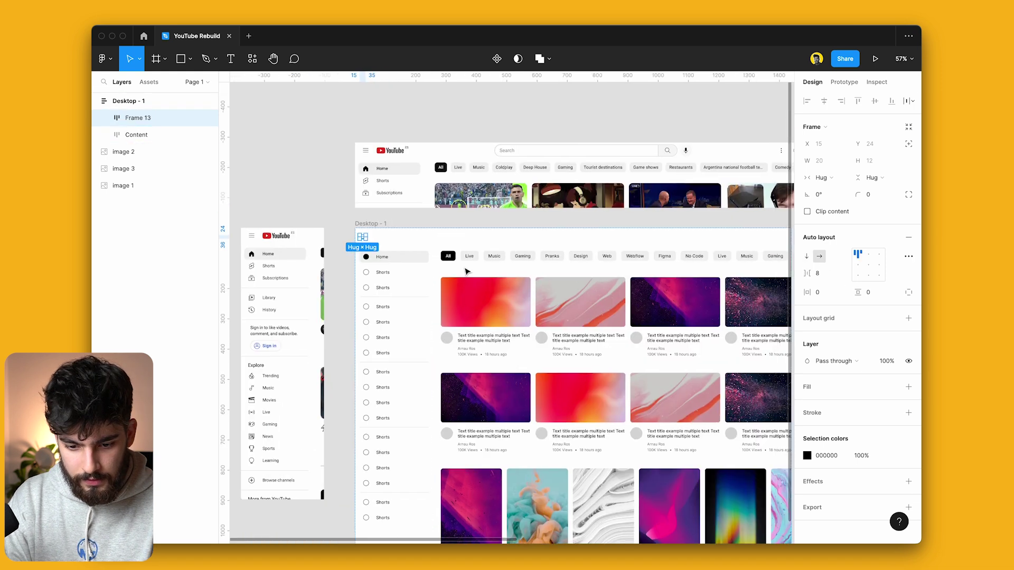
{"action": "key", "text": "shift+h"}
{"action": "left_click_drag", "start_coordinate": [310, 243], "coordinate": [692, 252]}
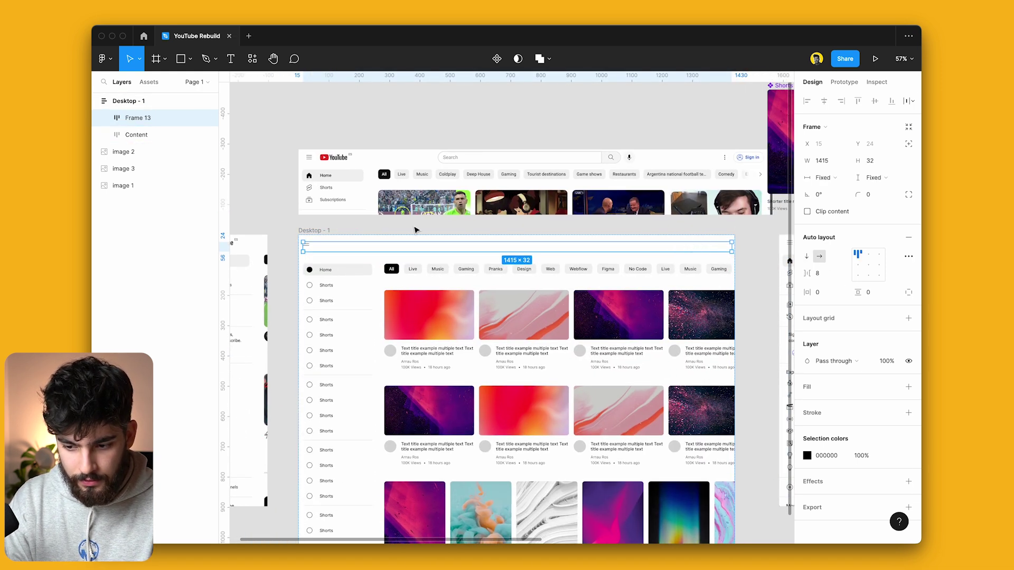
{"action": "scroll", "coordinate": [315, 246], "scroll_direction": "up", "scroll_amount": 4}
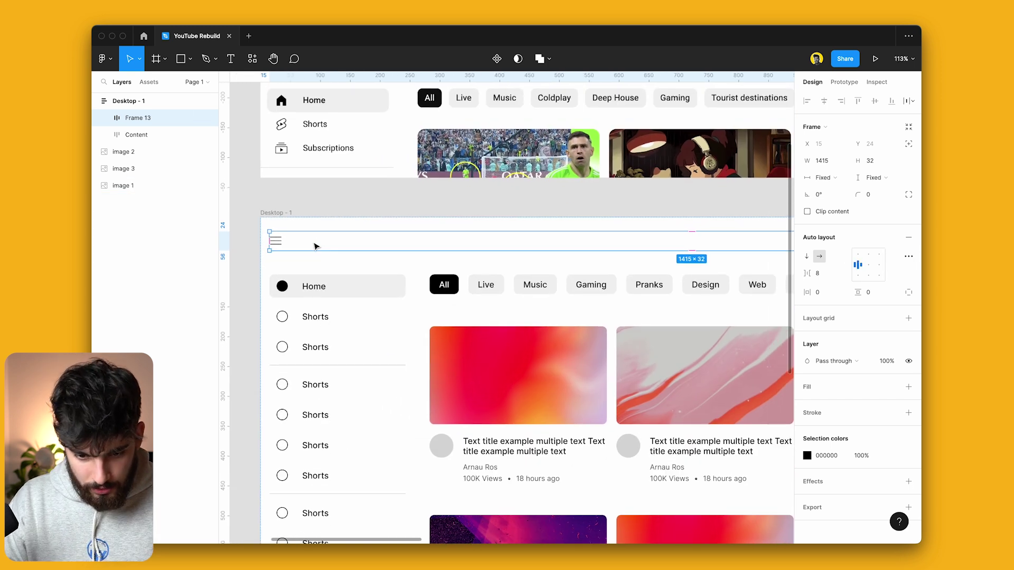
{"action": "scroll", "coordinate": [314, 242], "scroll_direction": "right", "scroll_amount": 3}
{"action": "scroll", "coordinate": [315, 242], "scroll_direction": "up", "scroll_amount": 2}
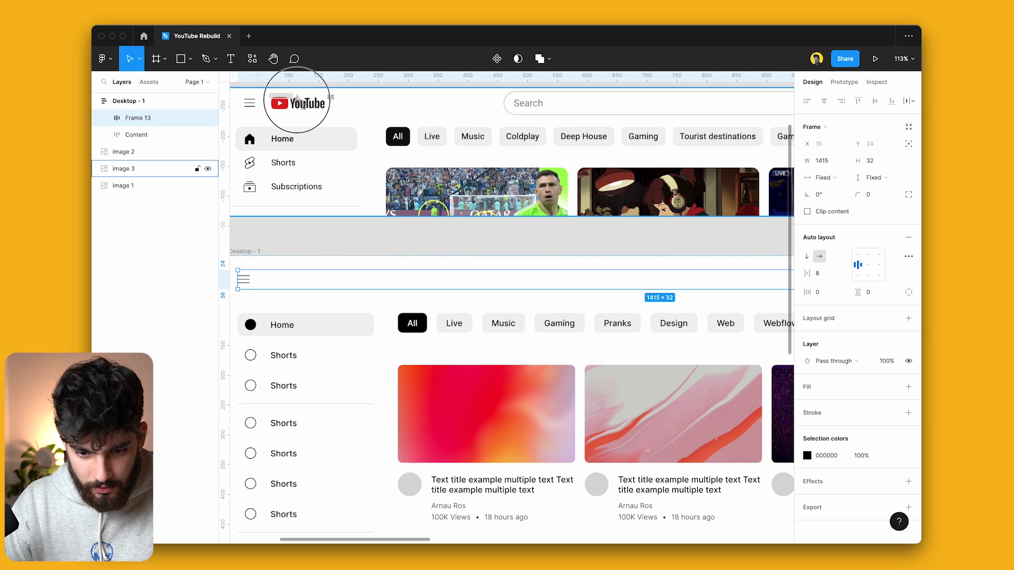
Step: Paste the YouTube logo beside the hamburger icon and wrap both with a 24 gap
{"action": "left_click_drag", "start_coordinate": [337, 114], "coordinate": [337, 114]}
{"action": "key", "text": "super+v"}
{"action": "left_click", "coordinate": [251, 280], "text": "shift"}
{"action": "key", "text": "shift+a"}
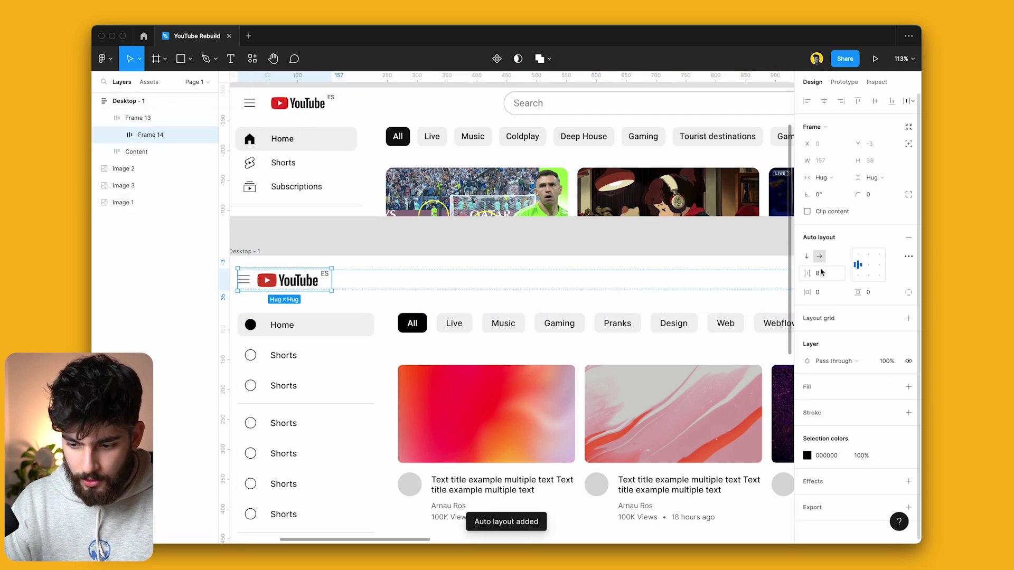
{"action": "type", "text": "24"}
{"action": "key", "text": "Return"}
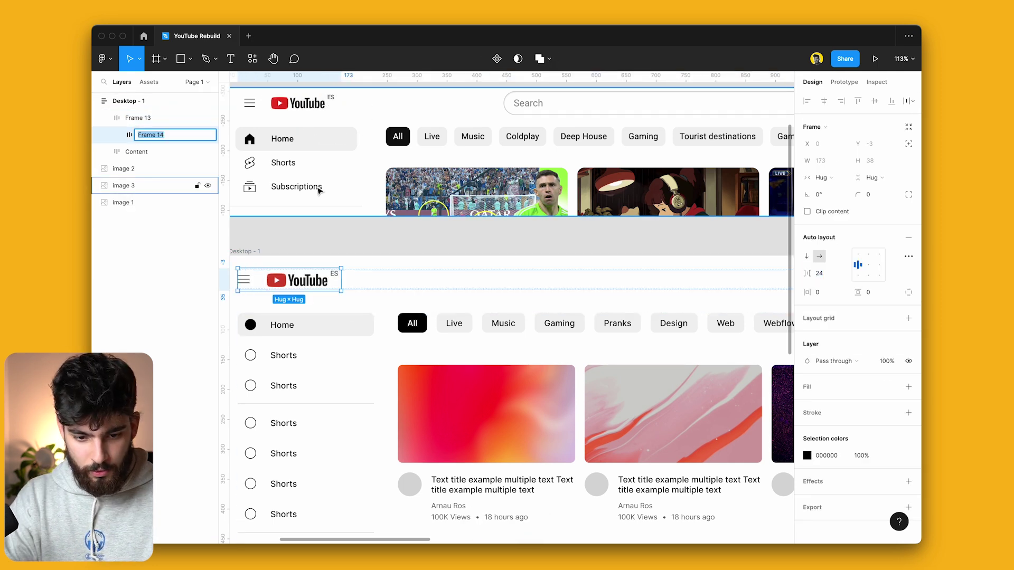
Step: Rename the icon-and-logo frame Logo and its parent row Nav
{"action": "type", "text": "Logo"}
{"action": "key", "text": "Return"}
{"action": "key", "text": "Escape"}
{"action": "type", "text": "Nav"}
{"action": "key", "text": "Return"}
{"action": "scroll", "coordinate": [372, 258], "scroll_direction": "down", "scroll_amount": 5}
{"action": "left_click", "coordinate": [429, 277]}
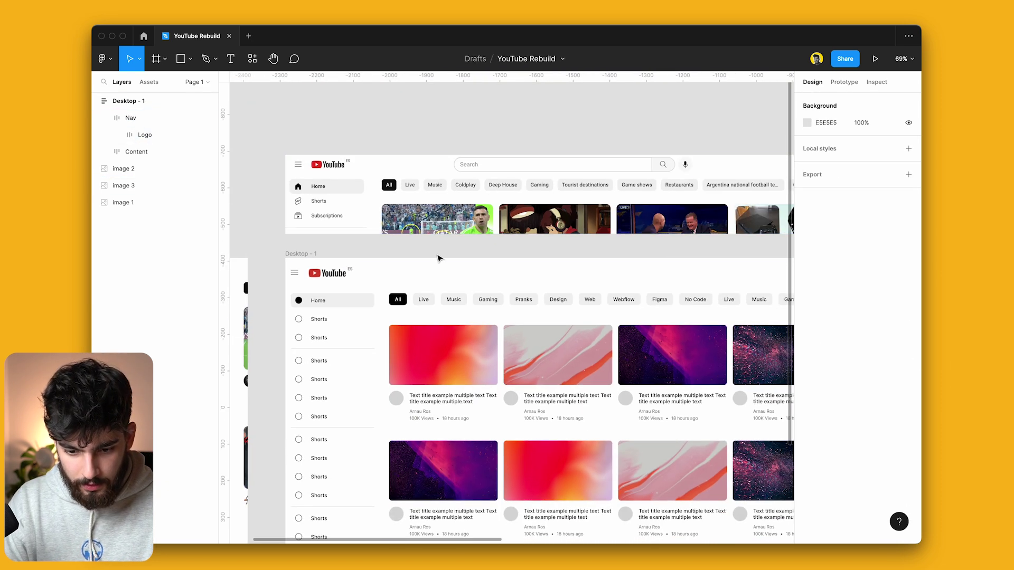
Step: Draw a fully rounded frame in the Nav with a light grey D6D6D6 outline
{"action": "scroll", "coordinate": [429, 275], "scroll_direction": "up", "scroll_amount": 5}
{"action": "key", "text": "f"}
{"action": "mouse_move", "coordinate": [403, 274]}
{"action": "left_mouse_down"}
{"action": "mouse_move", "coordinate": [615, 296]}
{"action": "mouse_move", "coordinate": [529, 286]}
{"action": "left_mouse_up"}
{"action": "left_click", "coordinate": [858, 357]}
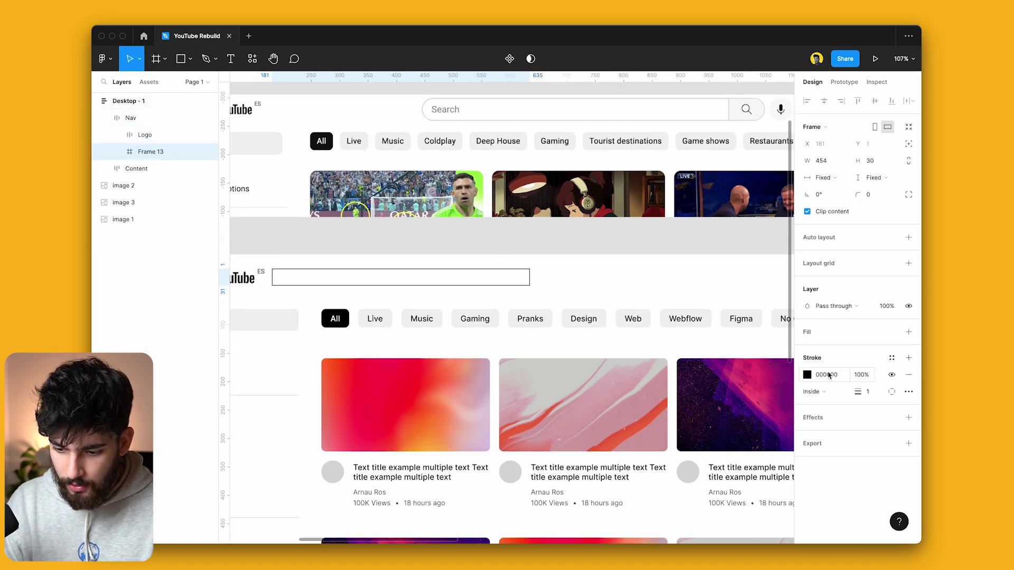
{"action": "left_click", "coordinate": [807, 375]}
{"action": "left_click", "coordinate": [623, 301]}
{"action": "key", "text": "Return"}
{"action": "key", "text": "i"}
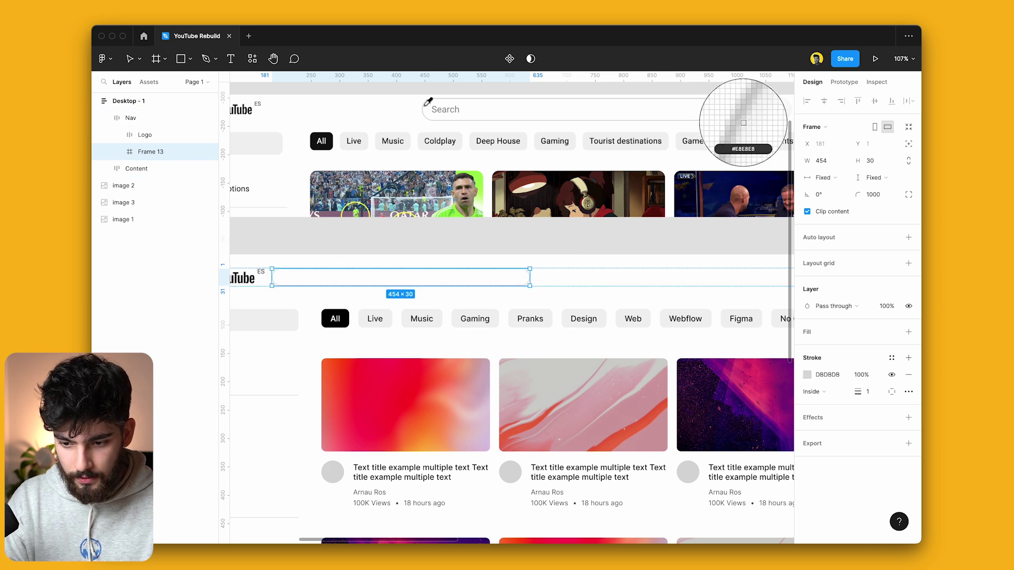
{"action": "left_click", "coordinate": [426, 104]}
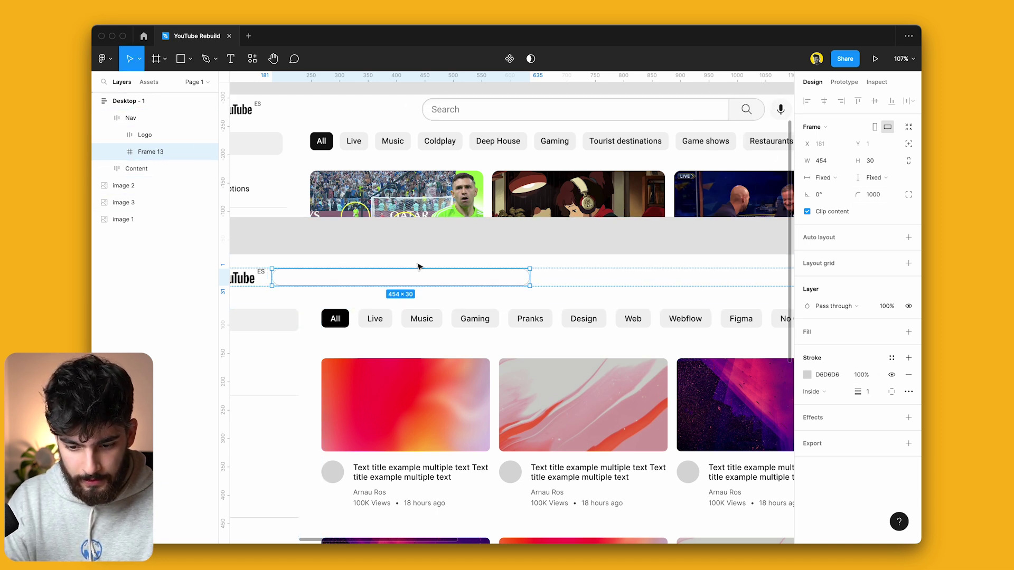
Step: Add 'Search' text inside it, apply auto layout, and size the field 464 px wide
{"action": "key", "text": "t"}
{"action": "scroll", "coordinate": [419, 267], "scroll_direction": "up", "scroll_amount": 3}
{"action": "left_click", "coordinate": [342, 264]}
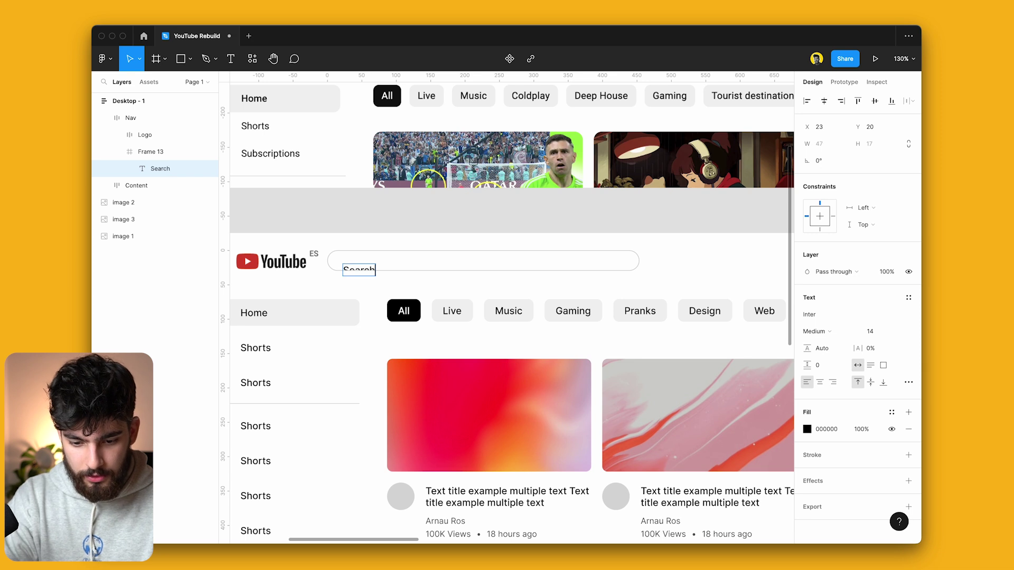
{"action": "type", "text": "Search"}
{"action": "key", "text": "Escape"}
{"action": "key", "text": "Escape"}
{"action": "key", "text": "shift+a"}
{"action": "left_click_drag", "start_coordinate": [370, 252], "coordinate": [368, 246]}
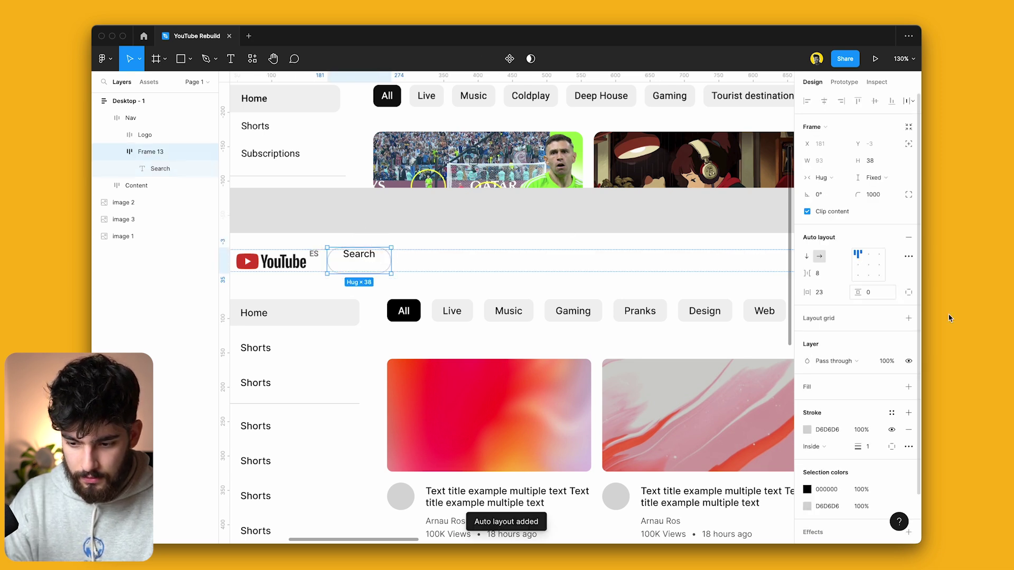
{"action": "scroll", "coordinate": [483, 319], "scroll_direction": "down", "scroll_amount": 5}
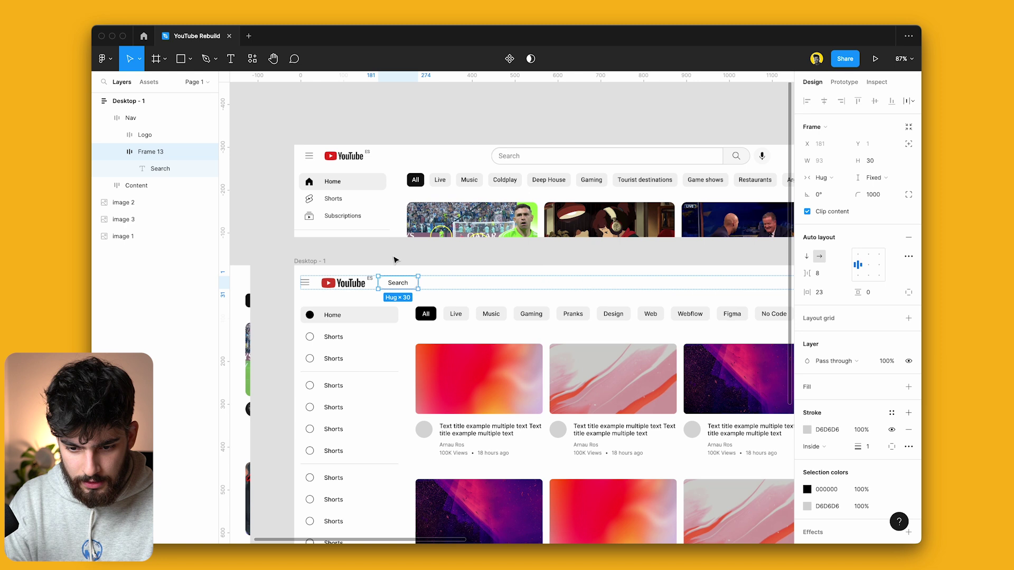
{"action": "left_click_drag", "start_coordinate": [418, 283], "coordinate": [544, 277]}
Step: Set independent corner radii so the field's right-side corners are square
{"action": "scroll", "coordinate": [535, 281], "scroll_direction": "up", "scroll_amount": 5}
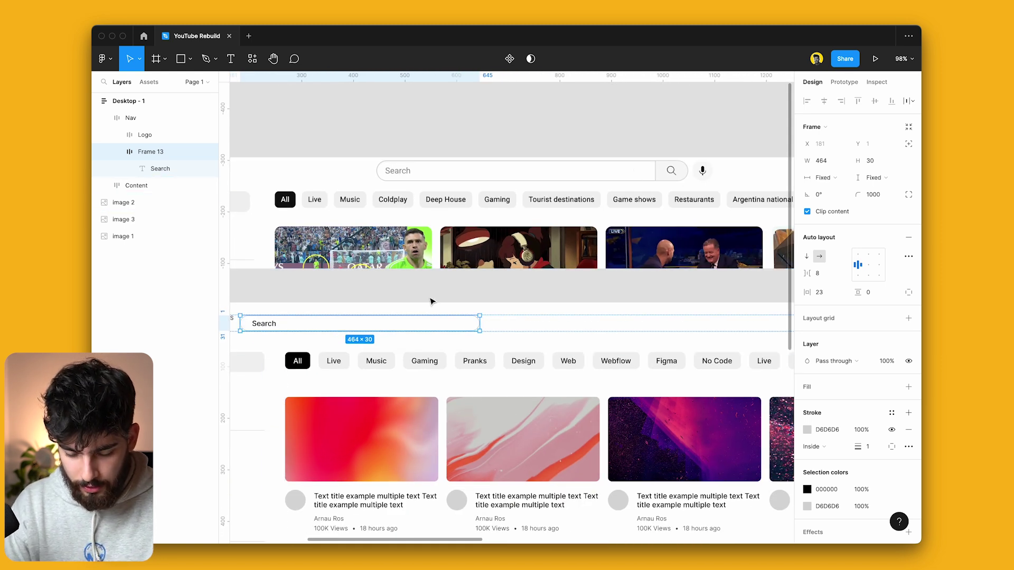
{"action": "left_click", "coordinate": [908, 195]}
{"action": "left_click", "coordinate": [852, 212]}
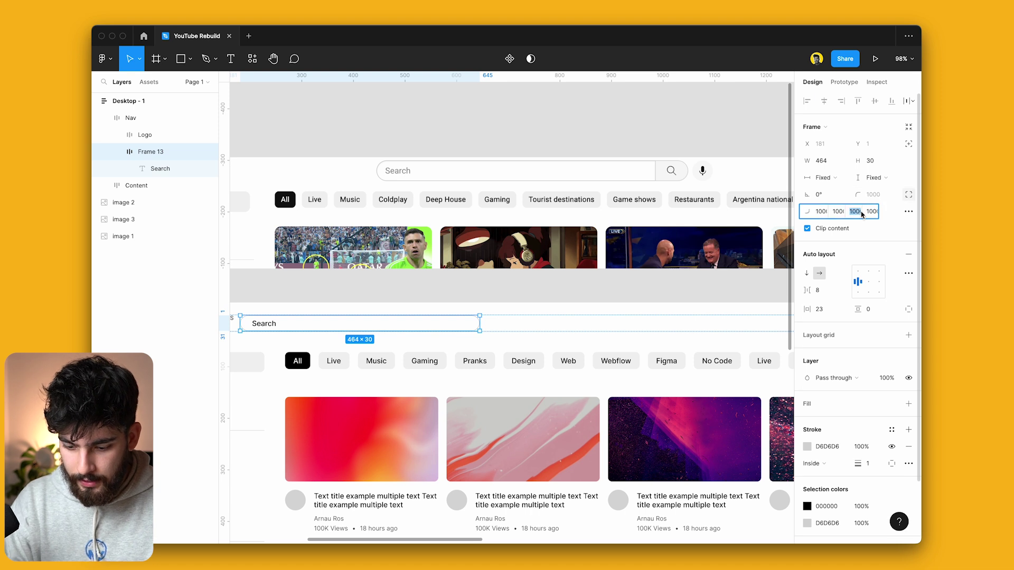
{"action": "key", "text": "Escape"}
{"action": "key", "text": "Escape"}
Step: Duplicate the search field as a mirrored right half, group both in auto layout, and unflip the text
{"action": "scroll", "coordinate": [549, 242], "scroll_direction": "up", "scroll_amount": 5}
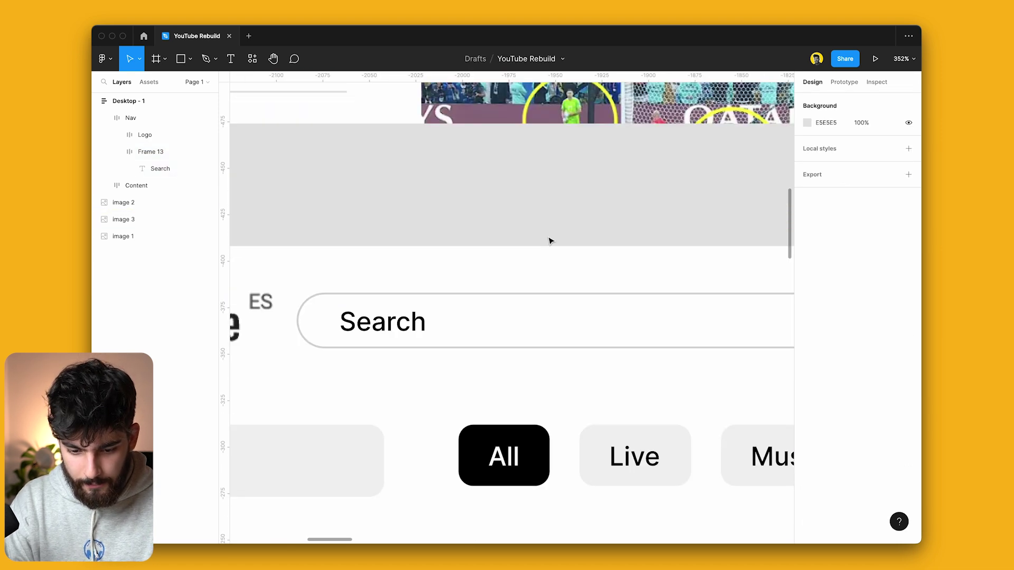
{"action": "scroll", "coordinate": [549, 242], "scroll_direction": "down", "scroll_amount": 5}
{"action": "left_click", "coordinate": [501, 280]}
{"action": "double_click", "coordinate": [501, 276]}
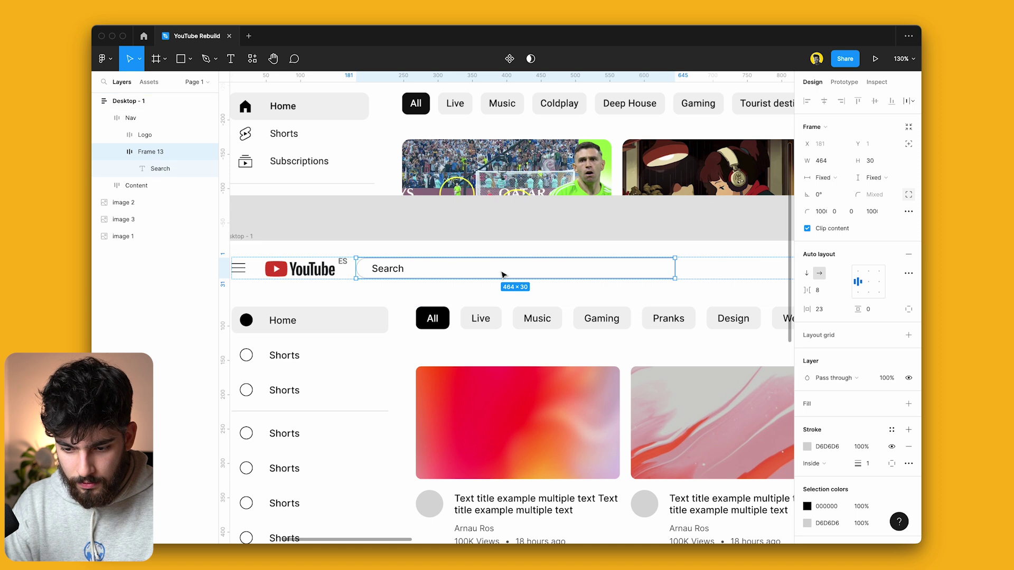
{"action": "key", "text": "super+c"}
{"action": "key", "text": "super+v"}
{"action": "scroll", "coordinate": [686, 264], "scroll_direction": "right", "scroll_amount": 5}
{"action": "key", "text": "shift+h"}
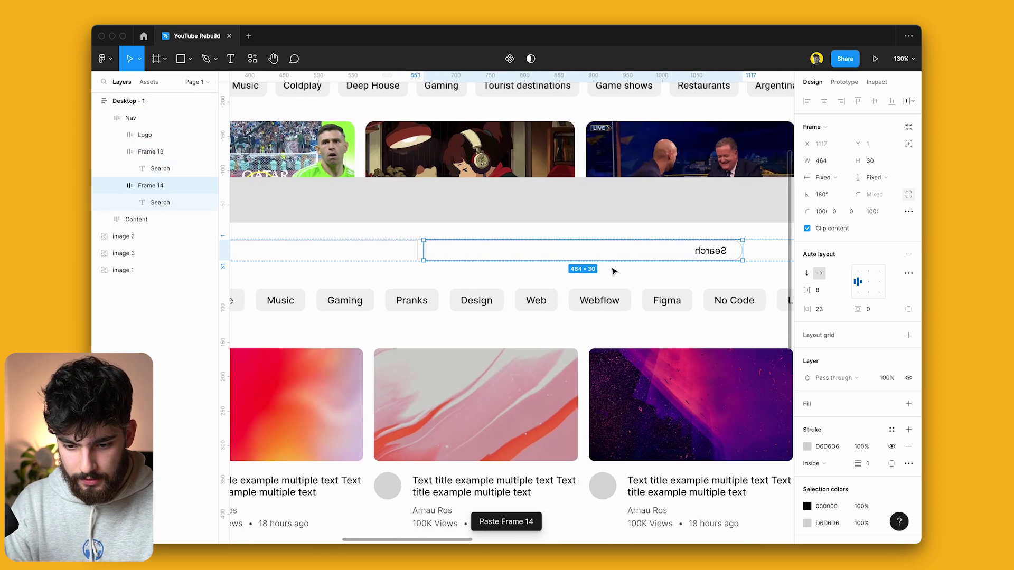
{"action": "scroll", "coordinate": [612, 271], "scroll_direction": "right", "scroll_amount": 3}
{"action": "key", "text": "shift+a"}
{"action": "left_click", "coordinate": [625, 252], "text": "super"}
{"action": "key", "text": "shift+h"}
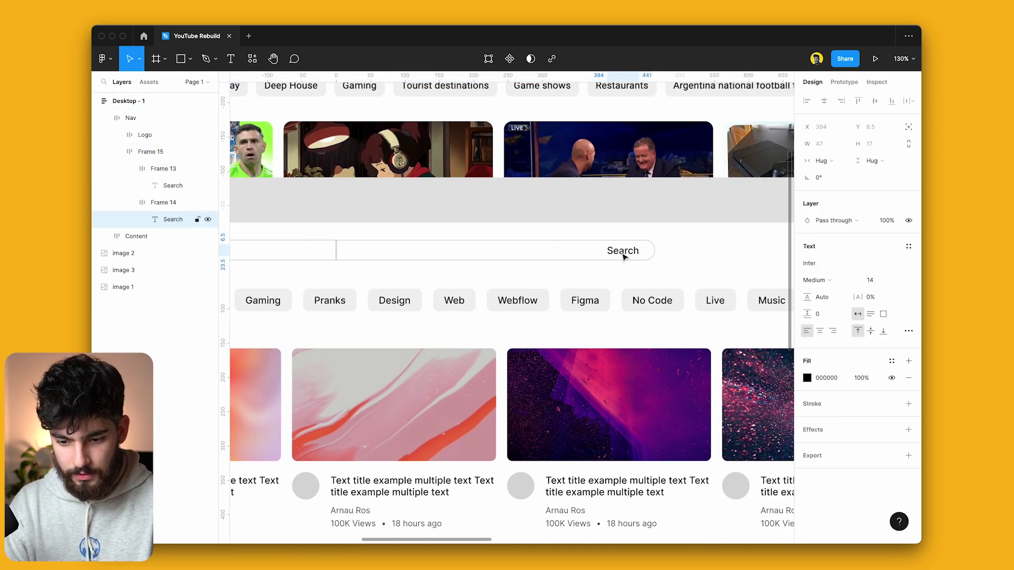
Step: Paste the magnifier icon into the right half and shrink it to about 21 px
{"action": "scroll", "coordinate": [494, 243], "scroll_direction": "down", "scroll_amount": 5}
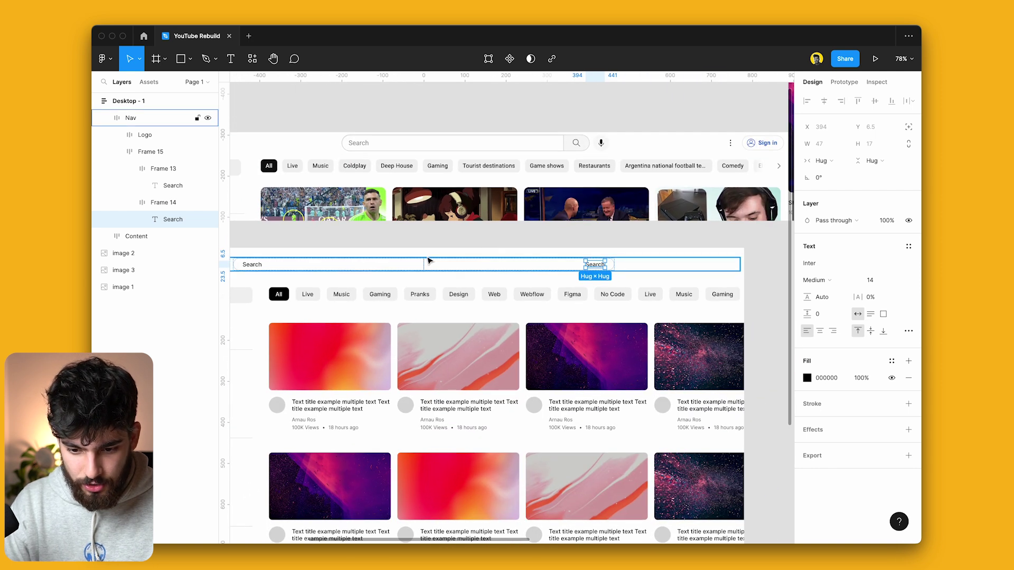
{"action": "scroll", "coordinate": [579, 138], "scroll_direction": "up", "scroll_amount": 10}
{"action": "scroll", "coordinate": [612, 193], "scroll_direction": "down", "scroll_amount": 5}
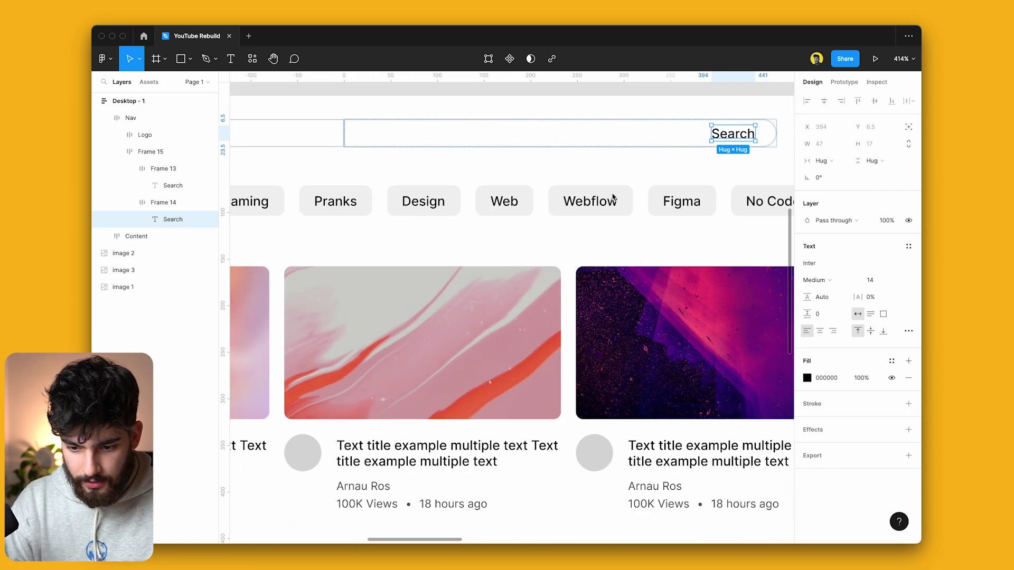
{"action": "left_click", "coordinate": [371, 132]}
{"action": "key", "text": "super+v"}
{"action": "left_click_drag", "start_coordinate": [630, 133], "coordinate": [675, 127]}
Step: Delete the leftover Search text from the button half and sample the reference's pale grey
{"action": "key", "text": "i"}
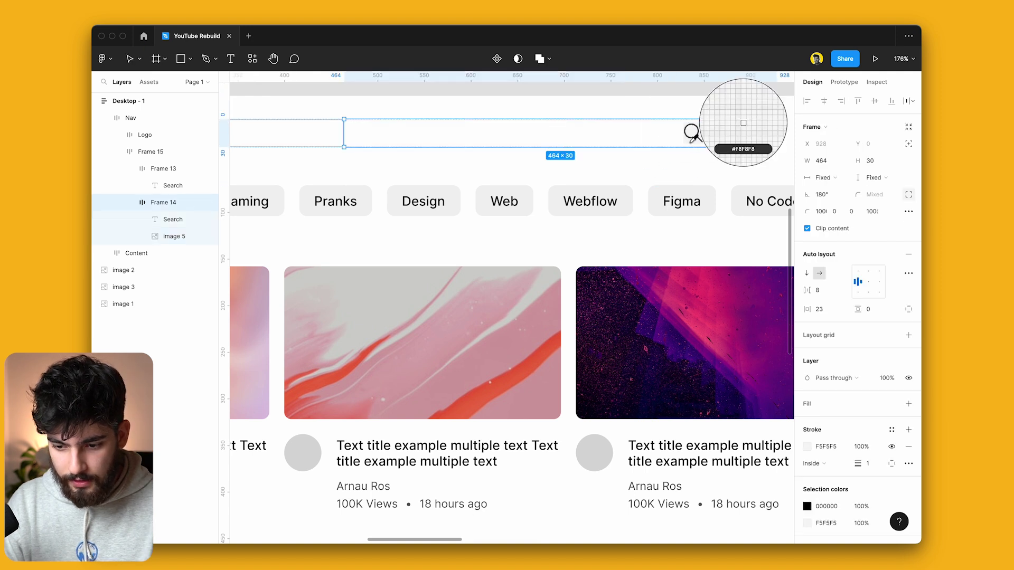
{"action": "key", "text": "Escape"}
{"action": "left_click", "coordinate": [732, 134]}
{"action": "key", "text": "Delete"}
{"action": "left_click", "coordinate": [735, 138]}
{"action": "left_click", "coordinate": [625, 131], "text": "shift"}
Step: Set the search field to Fill container height and make the search bar 38 px tall
{"action": "scroll", "coordinate": [625, 132], "scroll_direction": "down", "scroll_amount": 5}
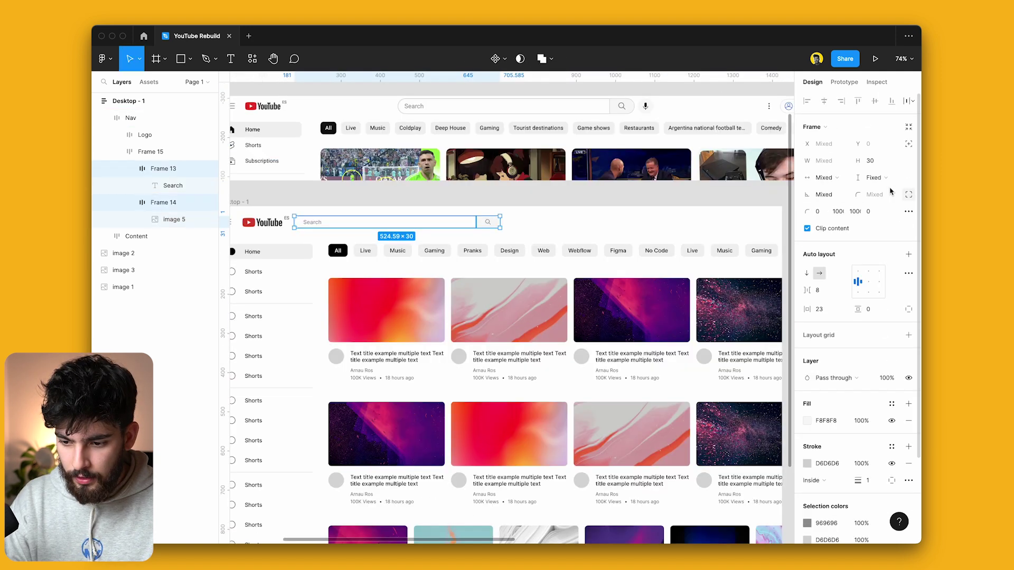
{"action": "left_click", "coordinate": [858, 178]}
{"action": "left_click", "coordinate": [869, 205]}
{"action": "key", "text": "Escape"}
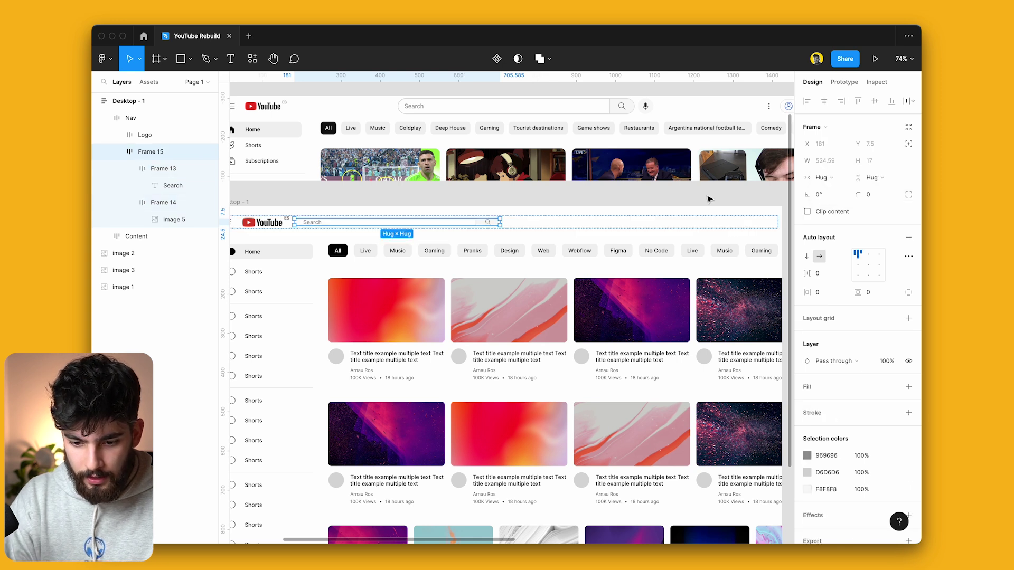
{"action": "left_click_drag", "start_coordinate": [451, 217], "coordinate": [450, 213]}
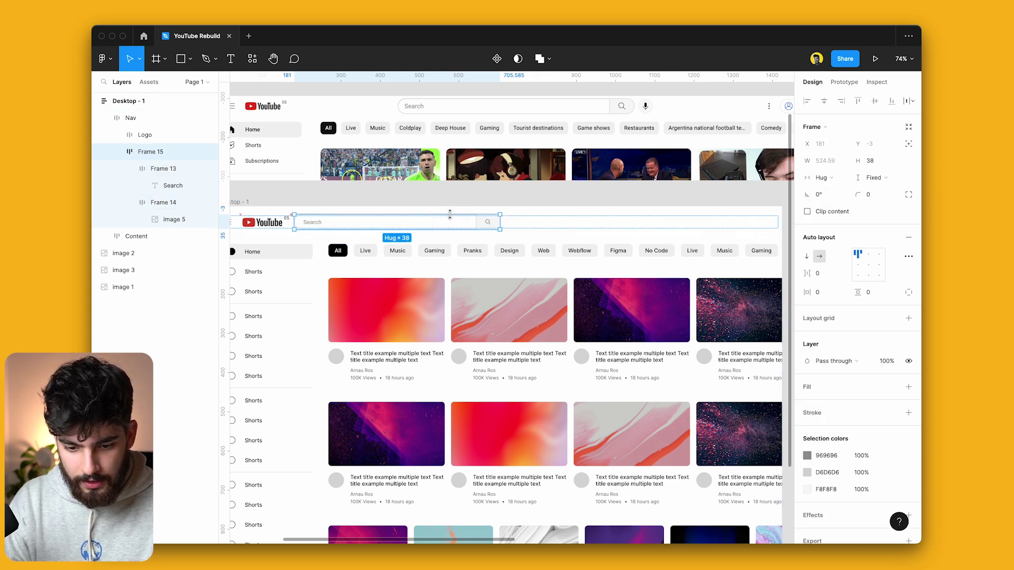
Step: Name the layers Search, Button and Search bar
{"action": "scroll", "coordinate": [439, 211], "scroll_direction": "left", "scroll_amount": 3}
{"action": "scroll", "coordinate": [407, 205], "scroll_direction": "up", "scroll_amount": 5}
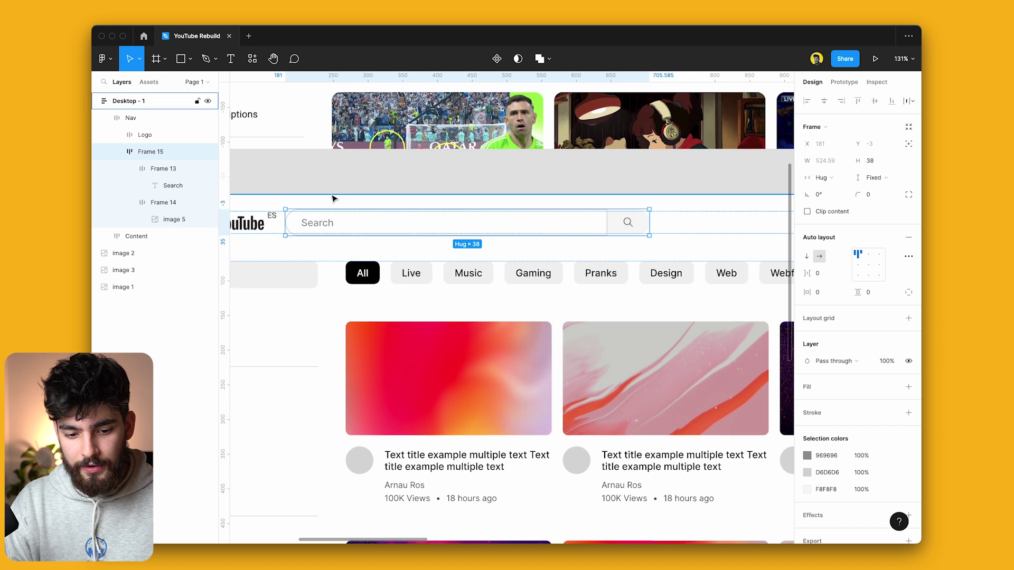
{"action": "double_click", "coordinate": [392, 227]}
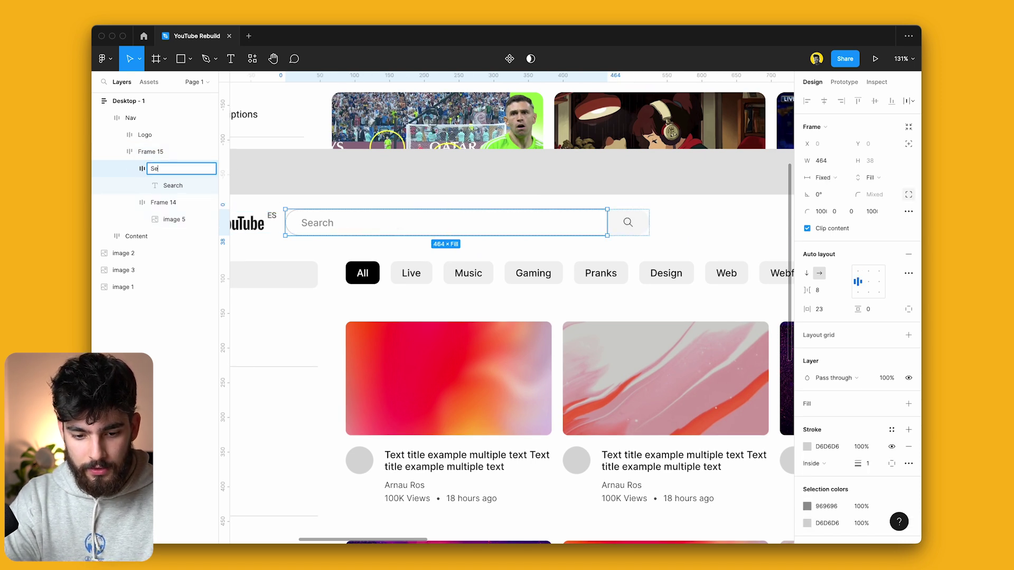
{"action": "left_click", "coordinate": [163, 204]}
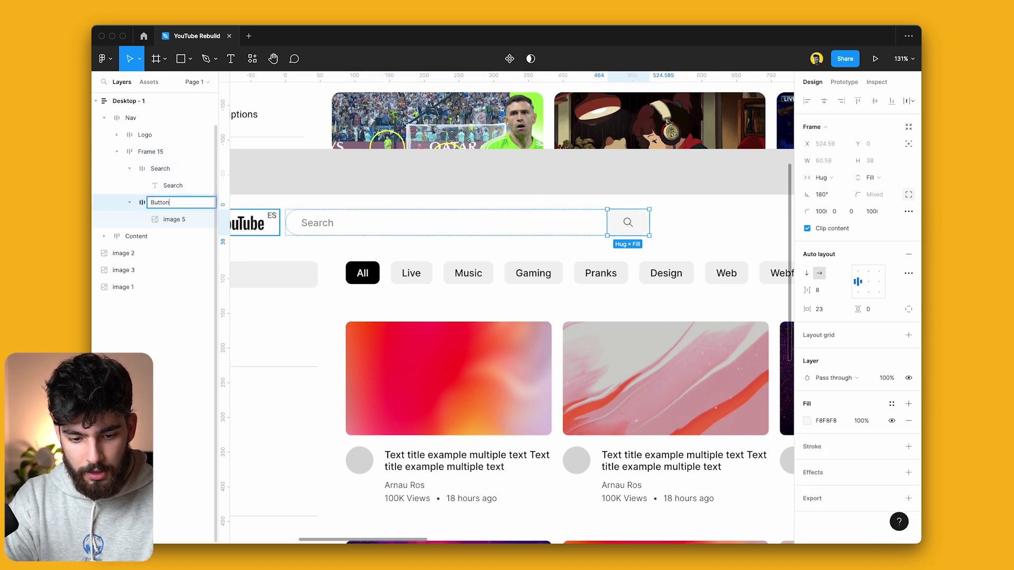
{"action": "key", "text": "Escape"}
{"action": "key", "text": "Escape"}
{"action": "left_click", "coordinate": [151, 152]}
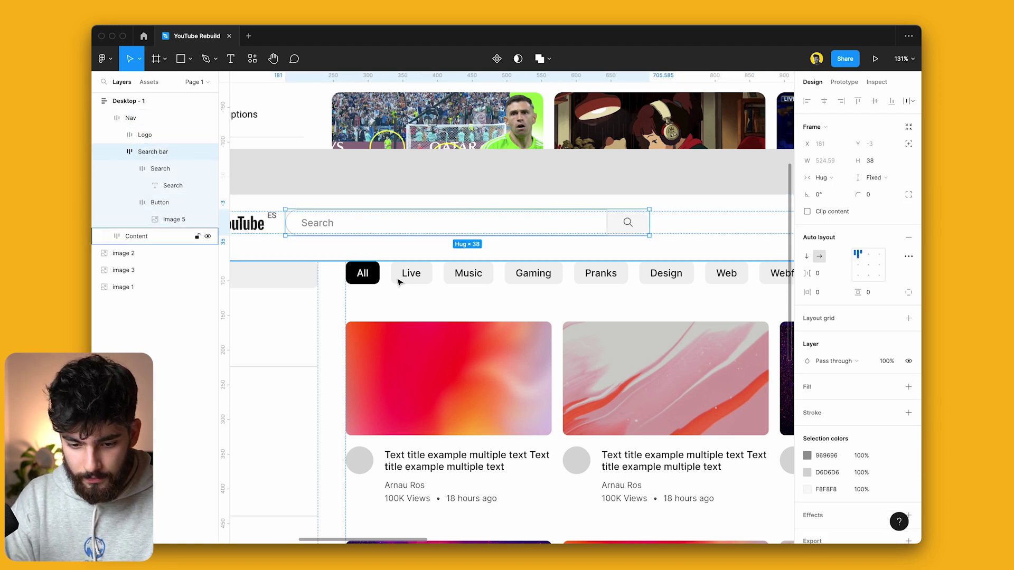
Step: Paste the mic icon into the Nav after the search bar
{"action": "scroll", "coordinate": [404, 236], "scroll_direction": "down", "scroll_amount": 6}
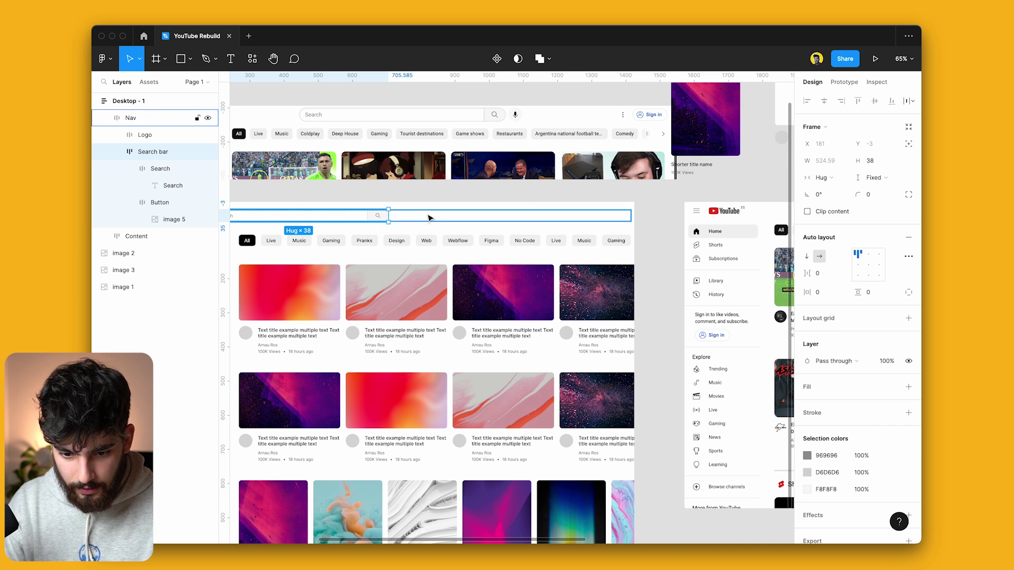
{"action": "scroll", "coordinate": [502, 226], "scroll_direction": "up", "scroll_amount": 5}
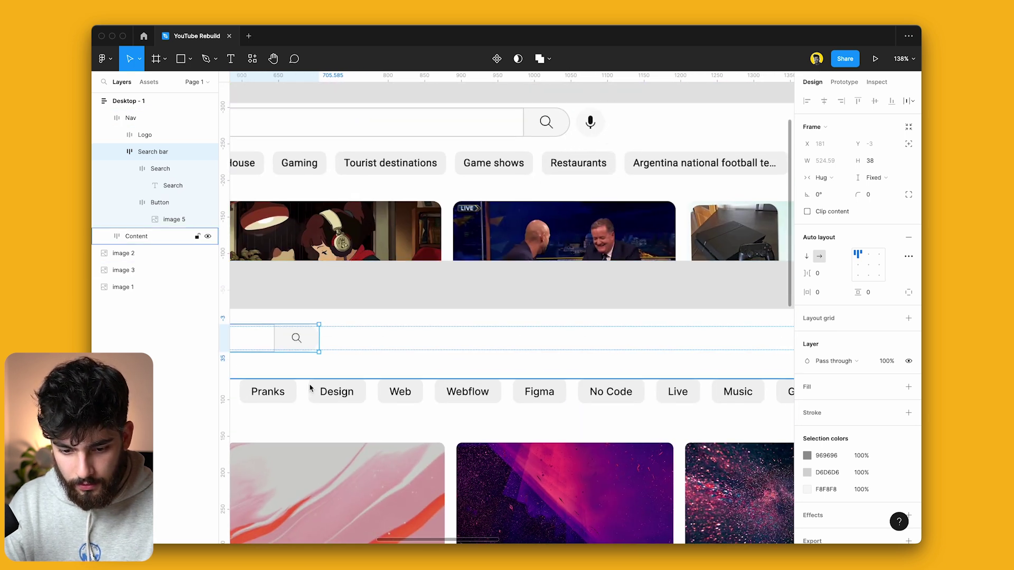
{"action": "key", "text": "super+v"}
{"action": "scroll", "coordinate": [368, 344], "scroll_direction": "right", "scroll_amount": 5}
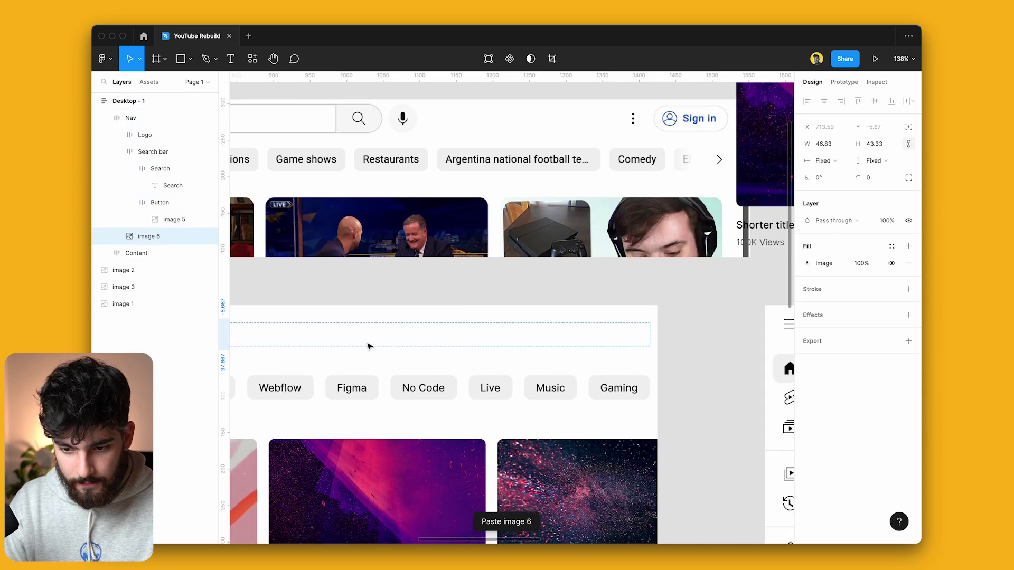
{"action": "scroll", "coordinate": [369, 344], "scroll_direction": "down", "scroll_amount": 3}
{"action": "scroll", "coordinate": [671, 154], "scroll_direction": "up", "scroll_amount": 5}
{"action": "scroll", "coordinate": [540, 184], "scroll_direction": "right", "scroll_amount": 2}
{"action": "scroll", "coordinate": [541, 184], "scroll_direction": "left", "scroll_amount": 6}
{"action": "scroll", "coordinate": [541, 184], "scroll_direction": "down", "scroll_amount": 2}
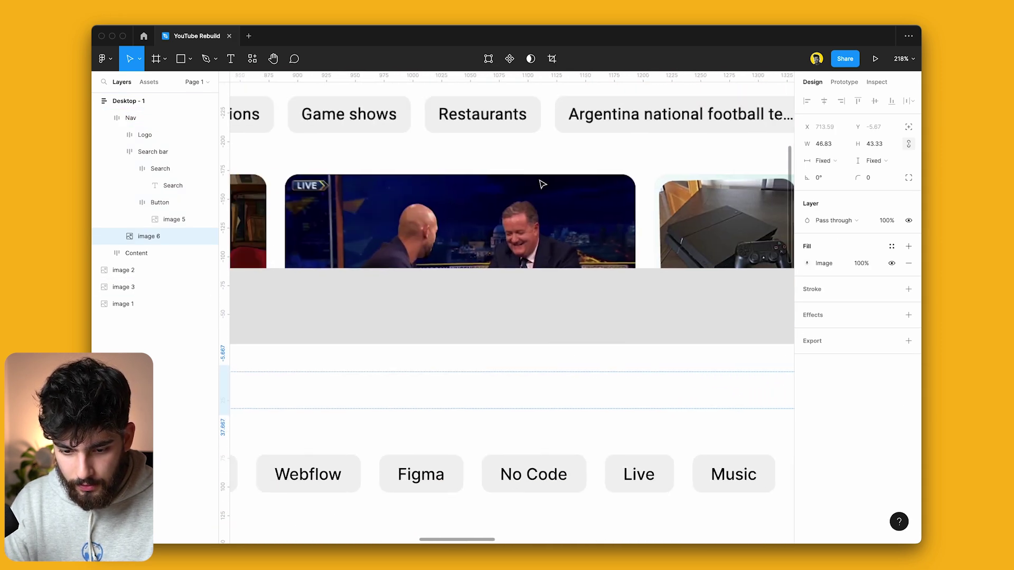
{"action": "scroll", "coordinate": [334, 313], "scroll_direction": "up", "scroll_amount": 4}
{"action": "scroll", "coordinate": [333, 312], "scroll_direction": "right", "scroll_amount": 3}
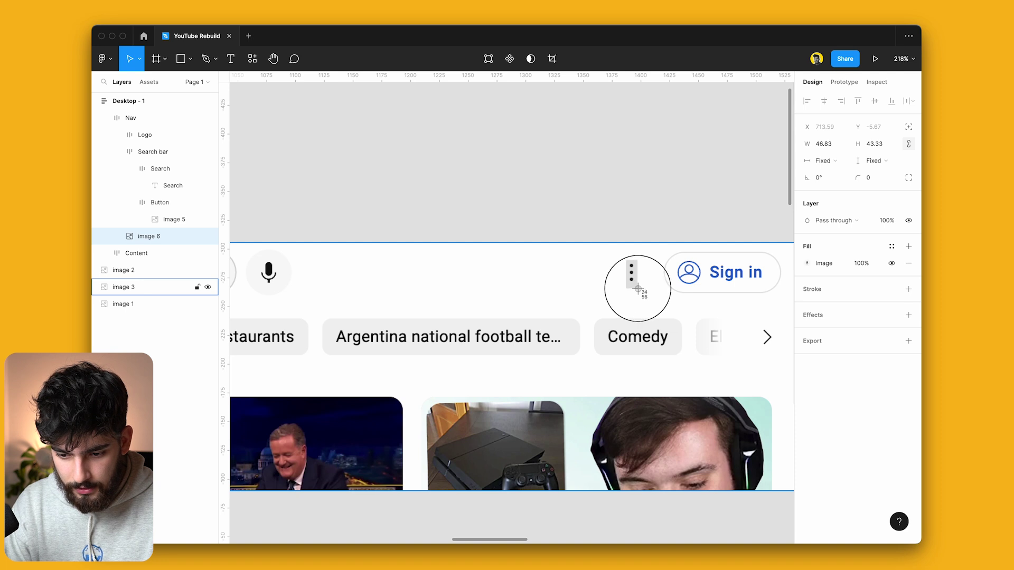
Step: Paste the three-dot icon from the reference into the Nav
{"action": "left_click_drag", "start_coordinate": [638, 289], "coordinate": [638, 289]}
{"action": "scroll", "coordinate": [534, 347], "scroll_direction": "down", "scroll_amount": 5}
{"action": "key", "text": "super+v"}
{"action": "scroll", "coordinate": [533, 346], "scroll_direction": "down", "scroll_amount": 1}
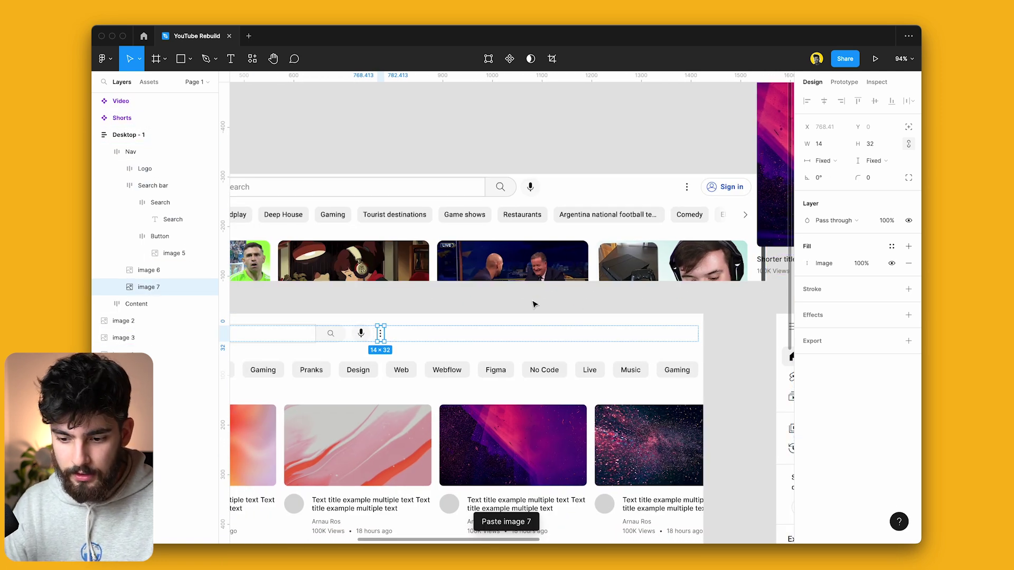
{"action": "scroll", "coordinate": [385, 352], "scroll_direction": "down", "scroll_amount": 5}
{"action": "scroll", "coordinate": [410, 319], "scroll_direction": "up", "scroll_amount": 8}
Step: Copy the Home sidebar tag and paste it into the Nav
{"action": "left_click", "coordinate": [420, 299]}
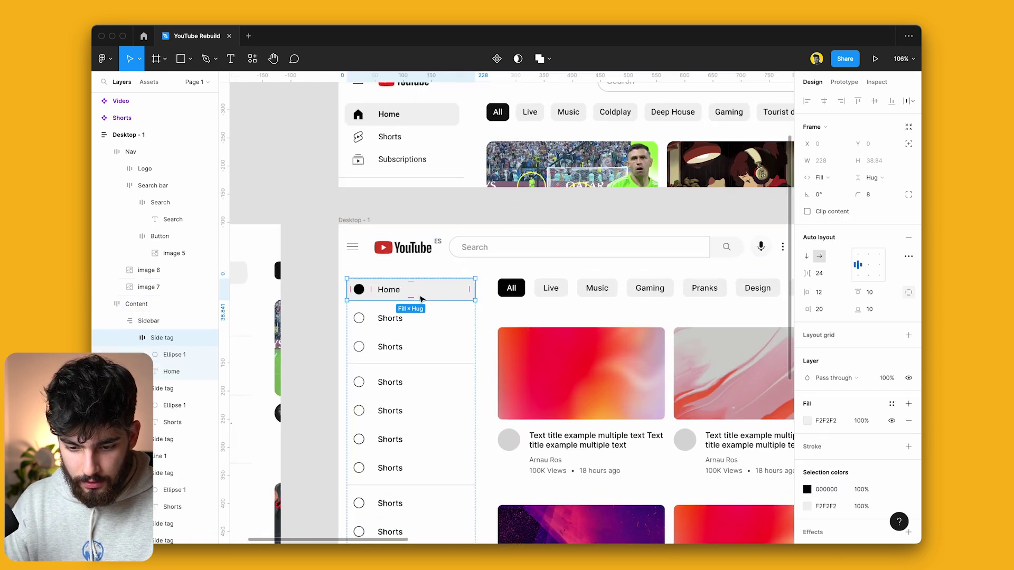
{"action": "key", "text": "super+c"}
{"action": "scroll", "coordinate": [419, 297], "scroll_direction": "right", "scroll_amount": 3}
{"action": "scroll", "coordinate": [430, 267], "scroll_direction": "down", "scroll_amount": 5}
{"action": "left_click", "coordinate": [430, 268]}
{"action": "key", "text": "super+v"}
{"action": "scroll", "coordinate": [429, 268], "scroll_direction": "up", "scroll_amount": 4}
Step: Relabel the pasted tag 'Sign in' with a lowercase second word
{"action": "key", "text": "Return"}
{"action": "key", "text": "Return"}
{"action": "type", "text": "S"}
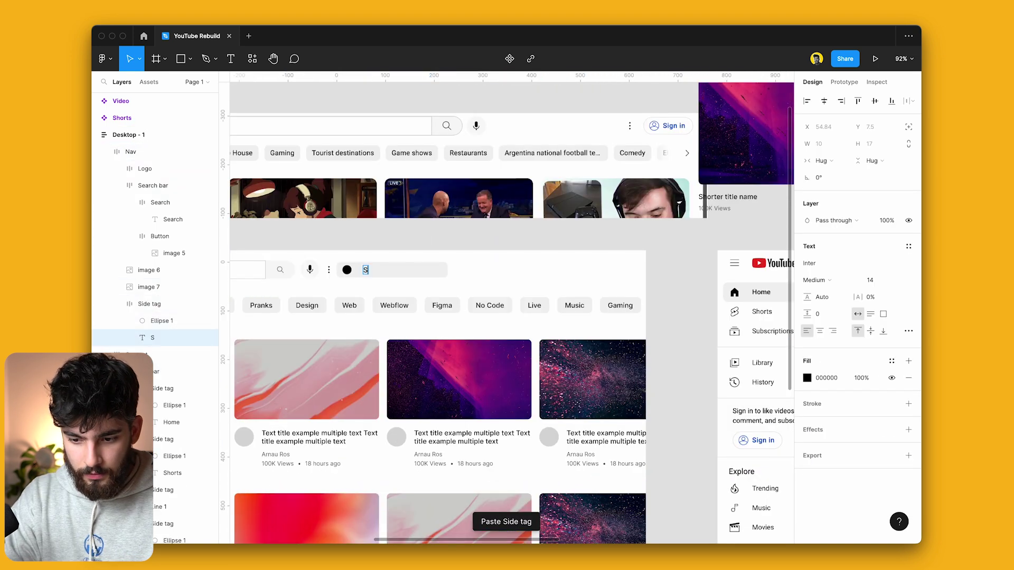
{"action": "key", "text": "BackSpace"}
{"action": "key", "text": "BackSpace"}
{"action": "type", "text": "in"}
{"action": "key", "text": "Escape"}
{"action": "key", "text": "shift+Tab"}
Step: Colour the tag's Ellipse 1 circle with the blue sampled from the Sign in text
{"action": "scroll", "coordinate": [396, 296], "scroll_direction": "up", "scroll_amount": 3}
{"action": "scroll", "coordinate": [396, 297], "scroll_direction": "right", "scroll_amount": 3}
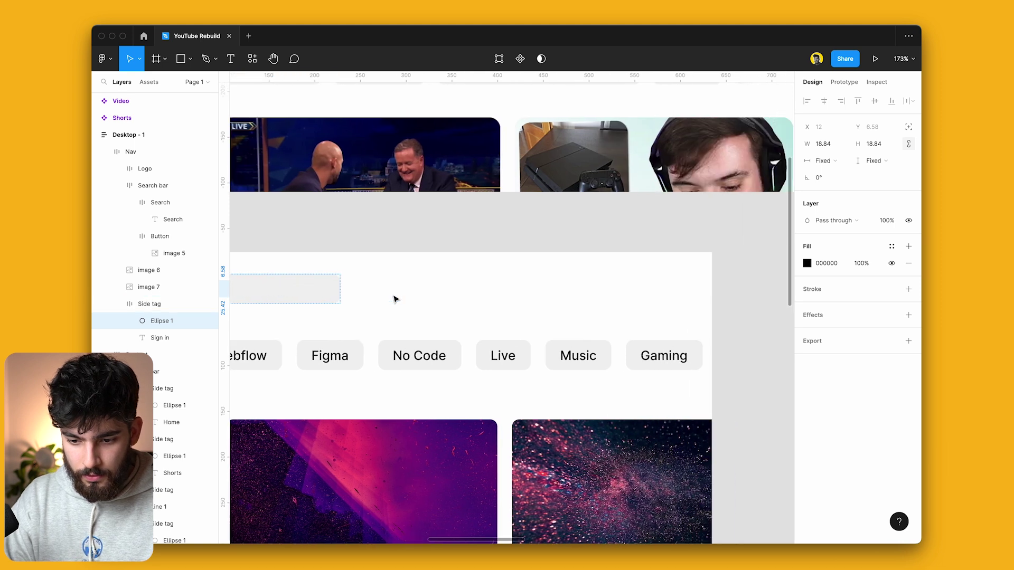
{"action": "scroll", "coordinate": [396, 297], "scroll_direction": "down", "scroll_amount": 4}
{"action": "key", "text": "i"}
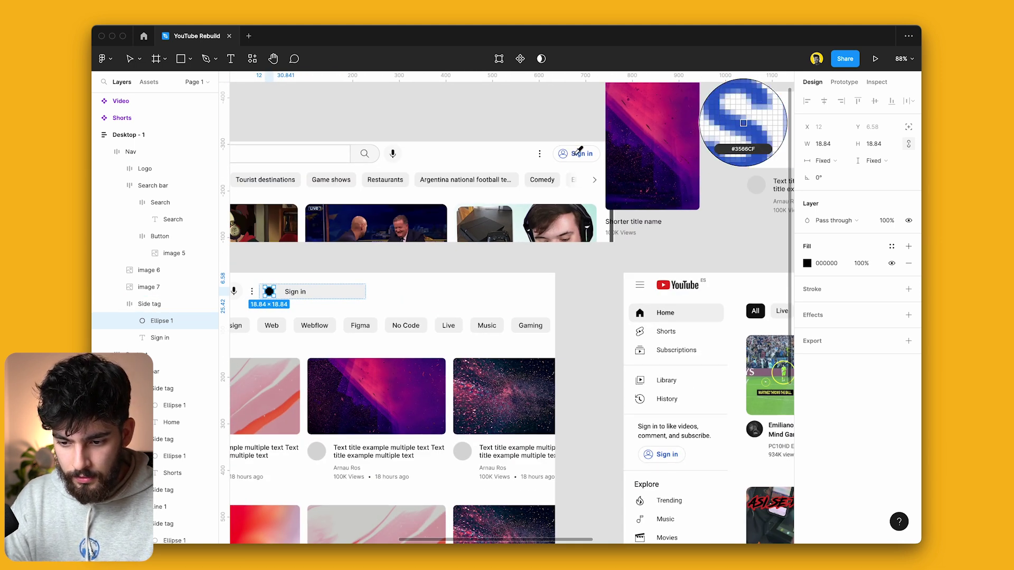
{"action": "left_click", "coordinate": [577, 157]}
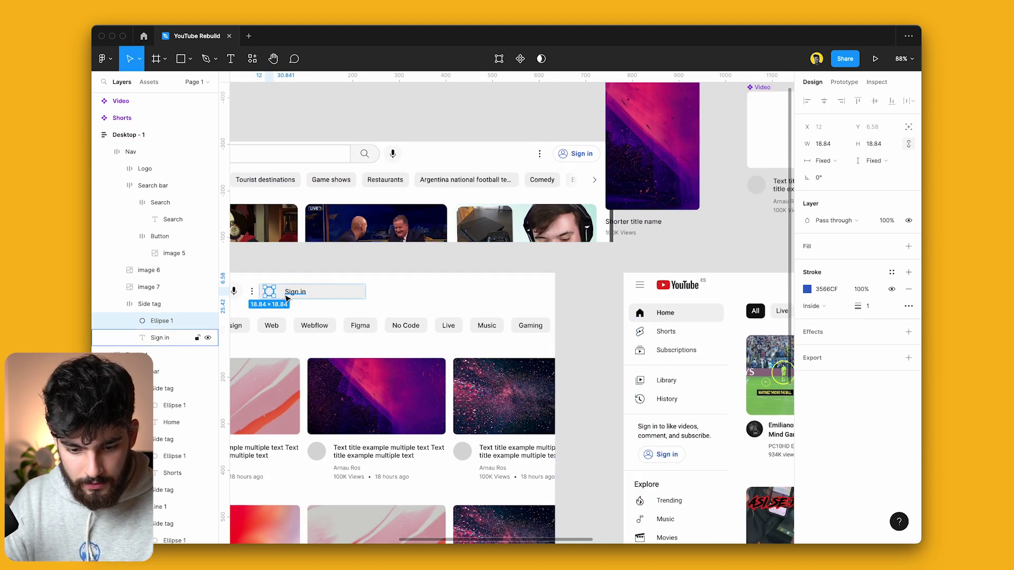
Step: Set the Side tag frame's width to Hug contents
{"action": "key", "text": "Escape"}
{"action": "left_click", "coordinate": [833, 177]}
{"action": "left_click", "coordinate": [836, 191]}
{"action": "scroll", "coordinate": [331, 269], "scroll_direction": "up", "scroll_amount": 5}
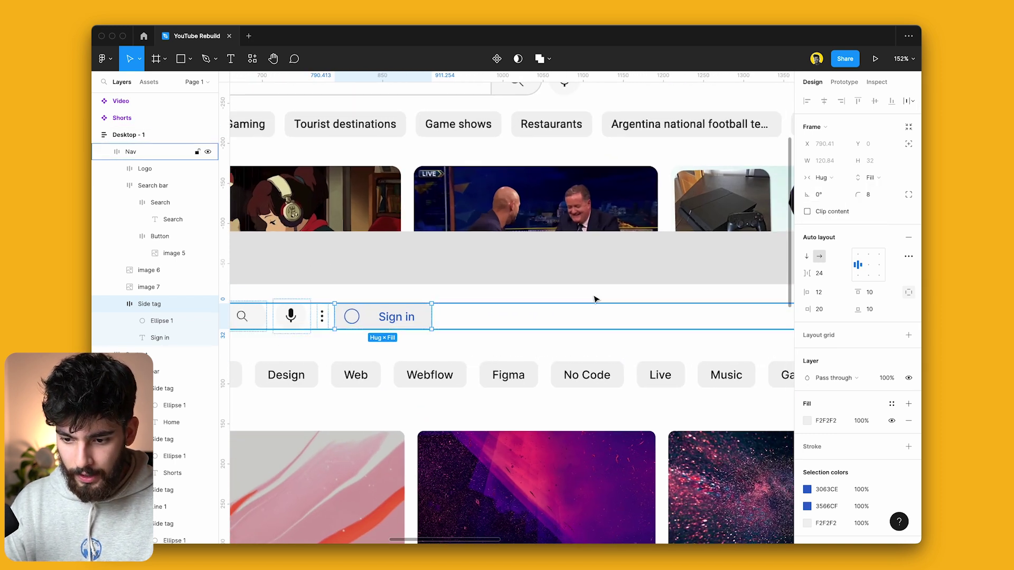
Step: Remove the Side tag's fill and add a light grey F2F2F2 inside stroke
{"action": "scroll", "coordinate": [595, 296], "scroll_direction": "right", "scroll_amount": 3}
{"action": "left_click", "coordinate": [806, 420]}
{"action": "left_click_drag", "start_coordinate": [740, 370], "coordinate": [563, 169]}
{"action": "key", "text": "Escape"}
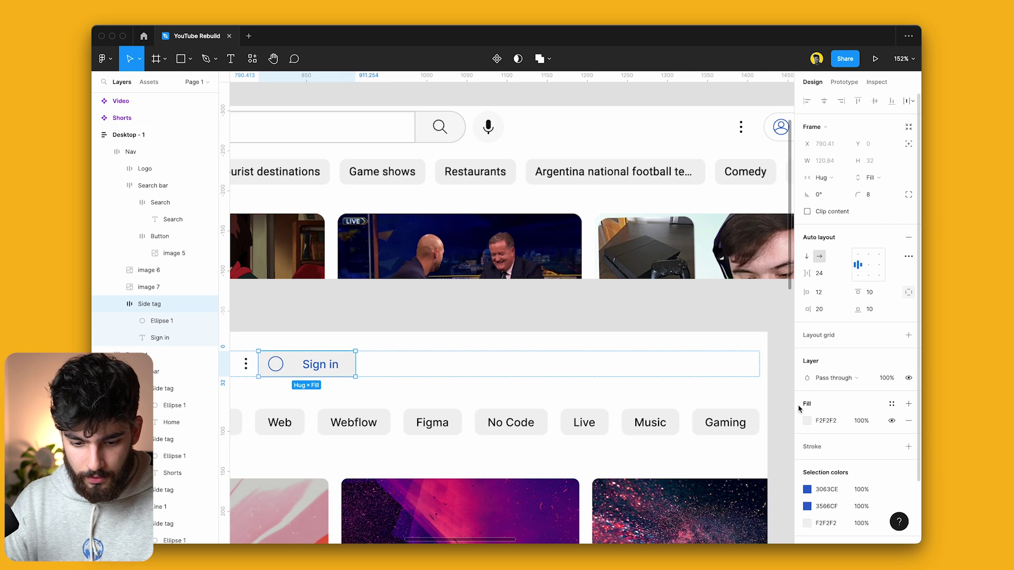
{"action": "left_click", "coordinate": [908, 420]}
{"action": "left_click", "coordinate": [908, 429]}
Step: Give the Side tag a 1000 corner radius and an 8 gap
{"action": "left_click", "coordinate": [868, 194]}
{"action": "type", "text": "1000"}
{"action": "key", "text": "Return"}
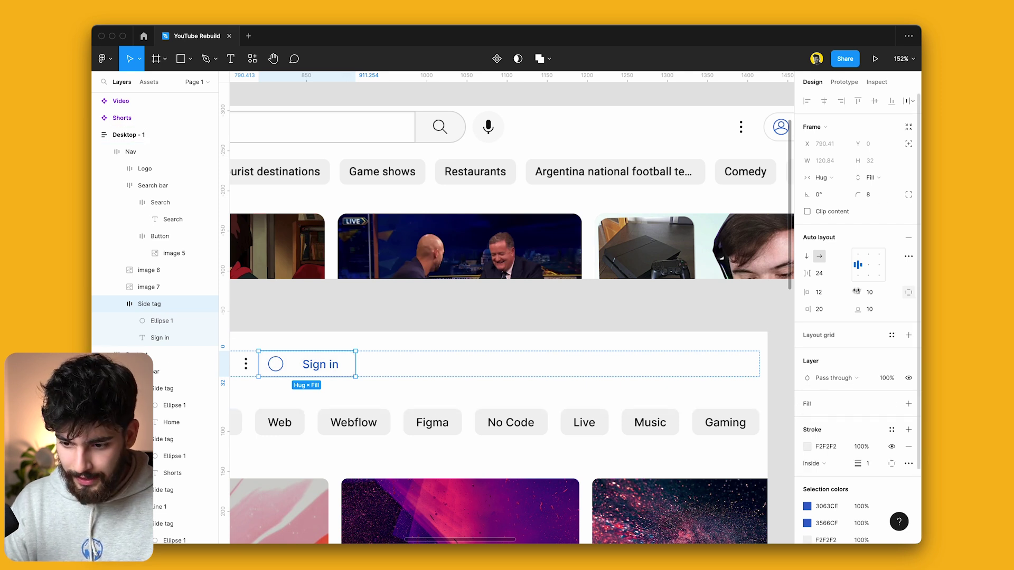
{"action": "scroll", "coordinate": [393, 361], "scroll_direction": "down", "scroll_amount": 3}
{"action": "scroll", "coordinate": [393, 361], "scroll_direction": "left", "scroll_amount": 2}
{"action": "scroll", "coordinate": [393, 361], "scroll_direction": "down", "scroll_amount": 1}
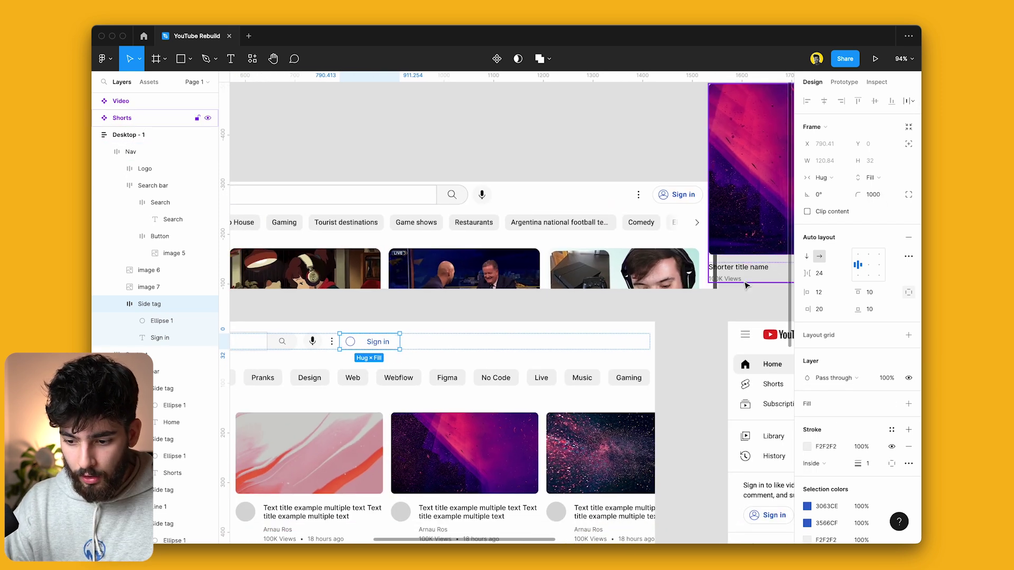
{"action": "type", "text": "8"}
{"action": "key", "text": "Return"}
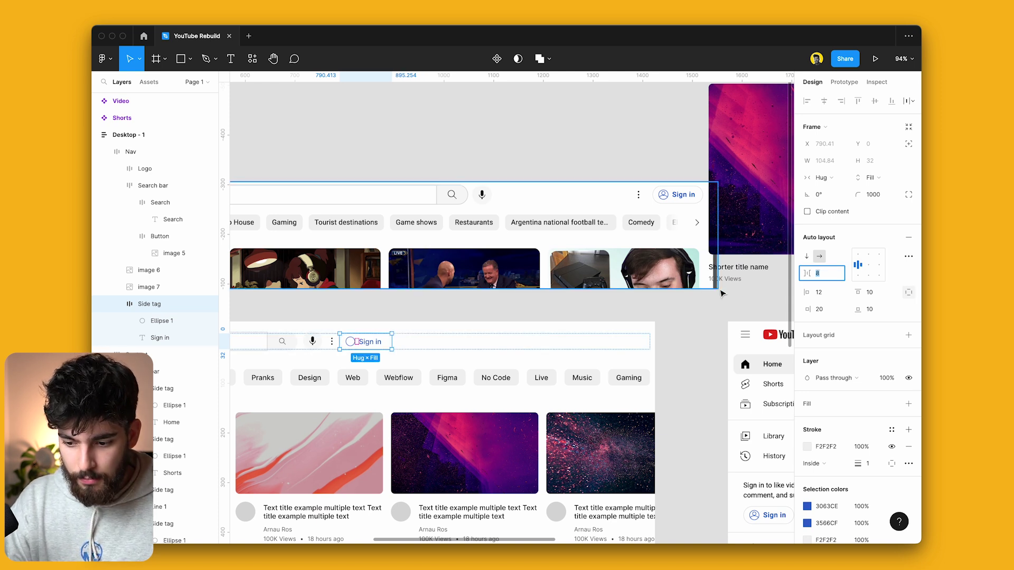
Step: Set the Nav's advanced auto layout spacing mode to Space between
{"action": "scroll", "coordinate": [488, 325], "scroll_direction": "left", "scroll_amount": 2}
{"action": "scroll", "coordinate": [487, 326], "scroll_direction": "down", "scroll_amount": 1}
{"action": "scroll", "coordinate": [488, 326], "scroll_direction": "down", "scroll_amount": 5}
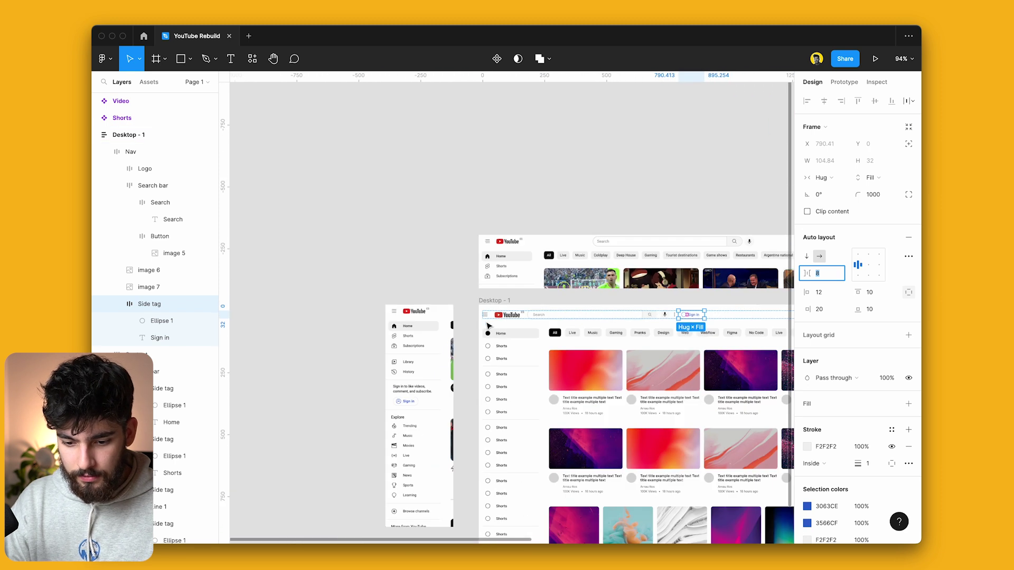
{"action": "scroll", "coordinate": [670, 263], "scroll_direction": "up", "scroll_amount": 5}
{"action": "left_click", "coordinate": [670, 262]}
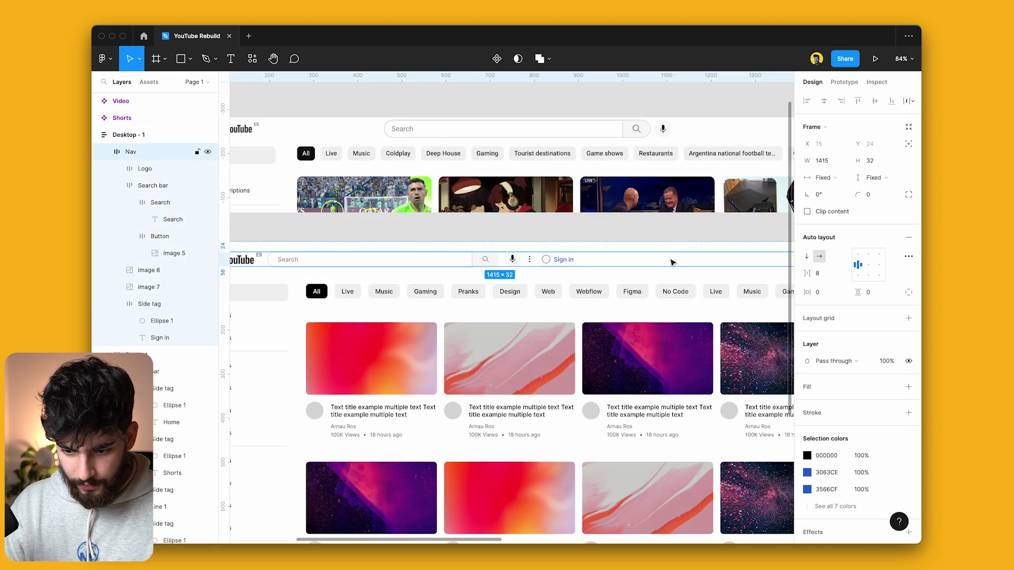
{"action": "scroll", "coordinate": [634, 261], "scroll_direction": "down", "scroll_amount": 5}
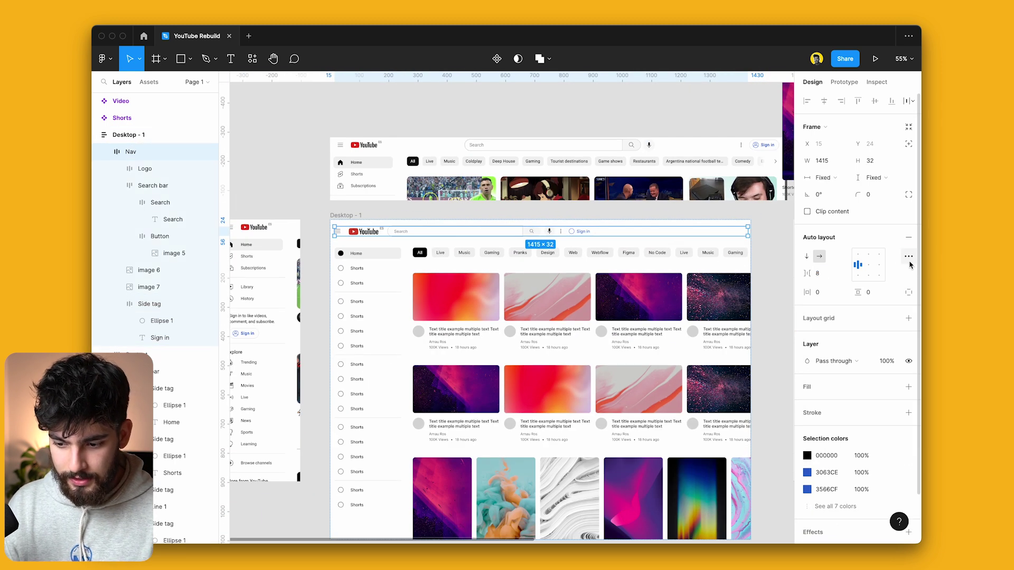
{"action": "left_click", "coordinate": [909, 258]}
{"action": "left_click", "coordinate": [761, 346]}
{"action": "left_click", "coordinate": [756, 358]}
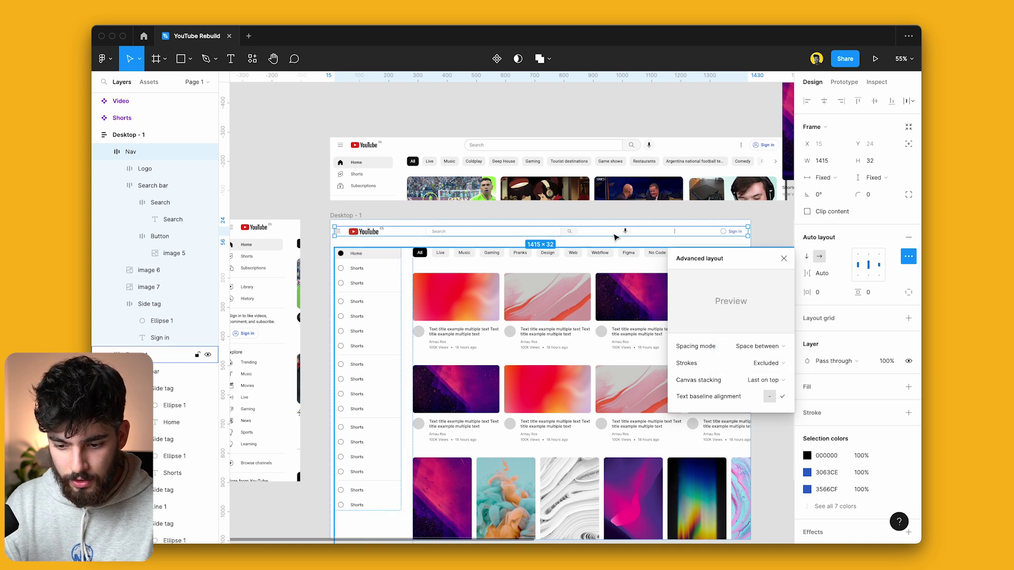
Step: Wrap the Sign in button in its own auto-layout frame with Shift+A
{"action": "key", "text": "Escape"}
{"action": "scroll", "coordinate": [623, 235], "scroll_direction": "up", "scroll_amount": 5}
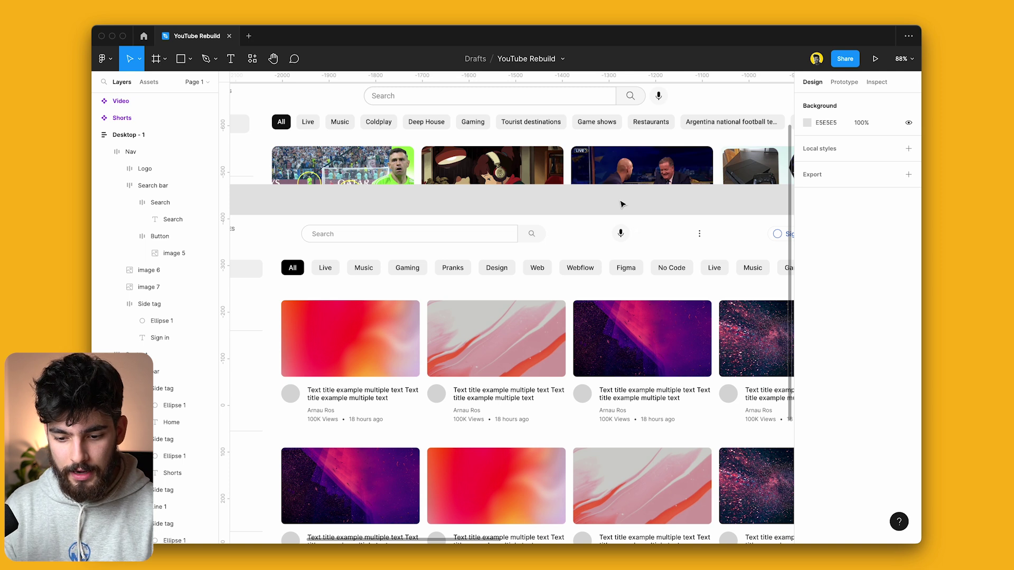
{"action": "scroll", "coordinate": [621, 204], "scroll_direction": "down", "scroll_amount": 3}
{"action": "scroll", "coordinate": [621, 205], "scroll_direction": "right", "scroll_amount": 2}
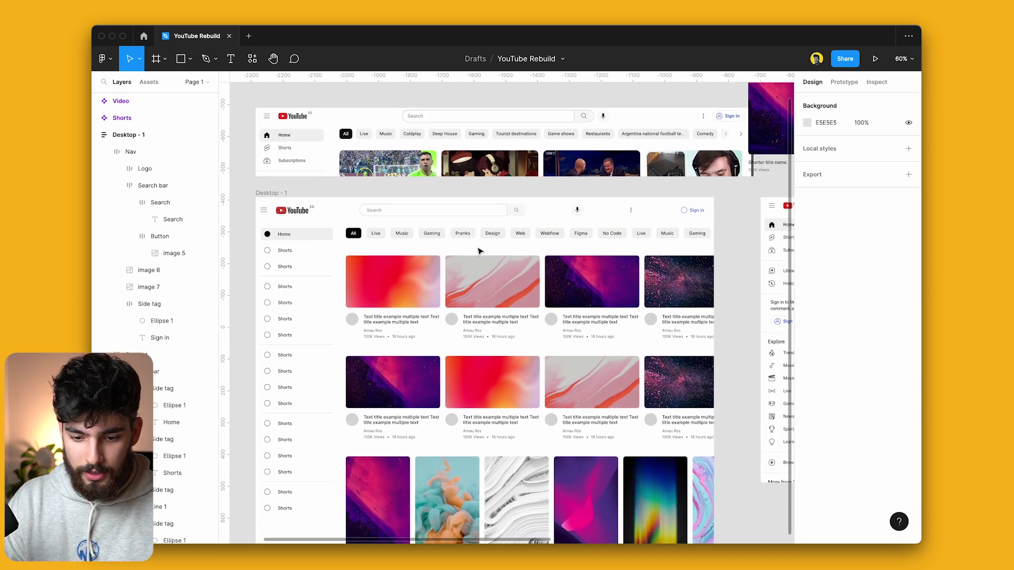
{"action": "left_click", "coordinate": [581, 212]}
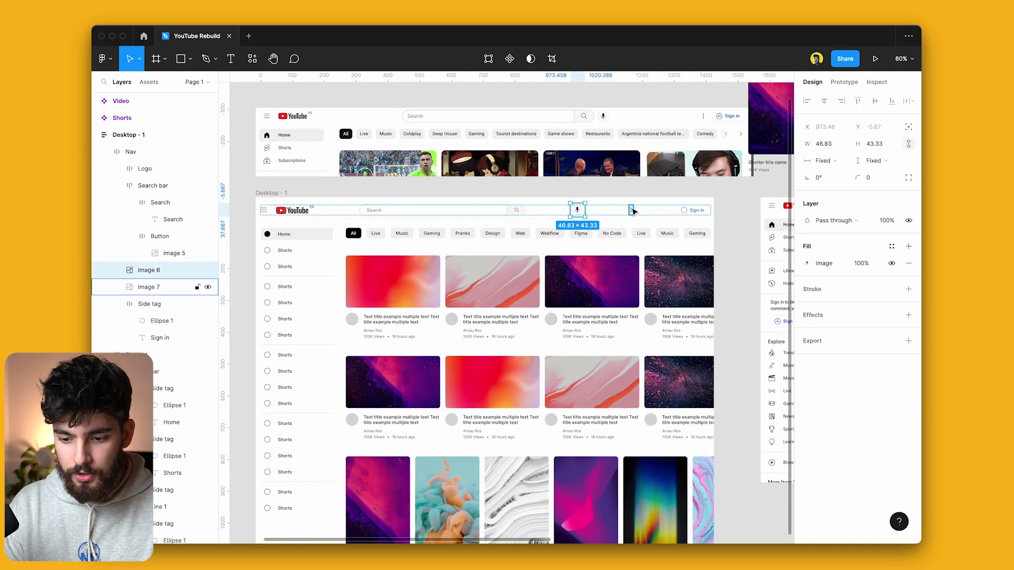
{"action": "scroll", "coordinate": [631, 208], "scroll_direction": "right", "scroll_amount": 2}
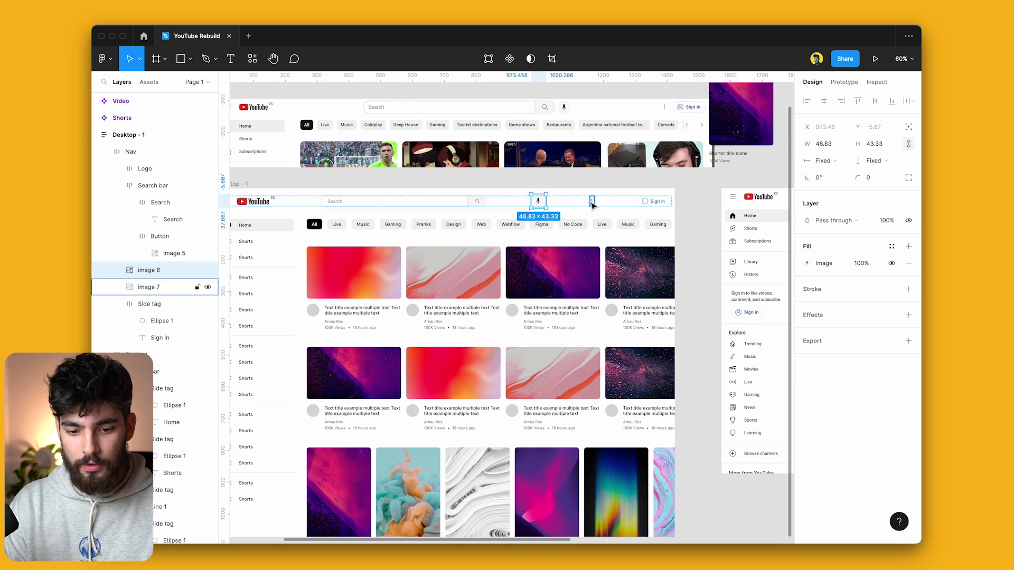
{"action": "scroll", "coordinate": [592, 205], "scroll_direction": "left", "scroll_amount": 2}
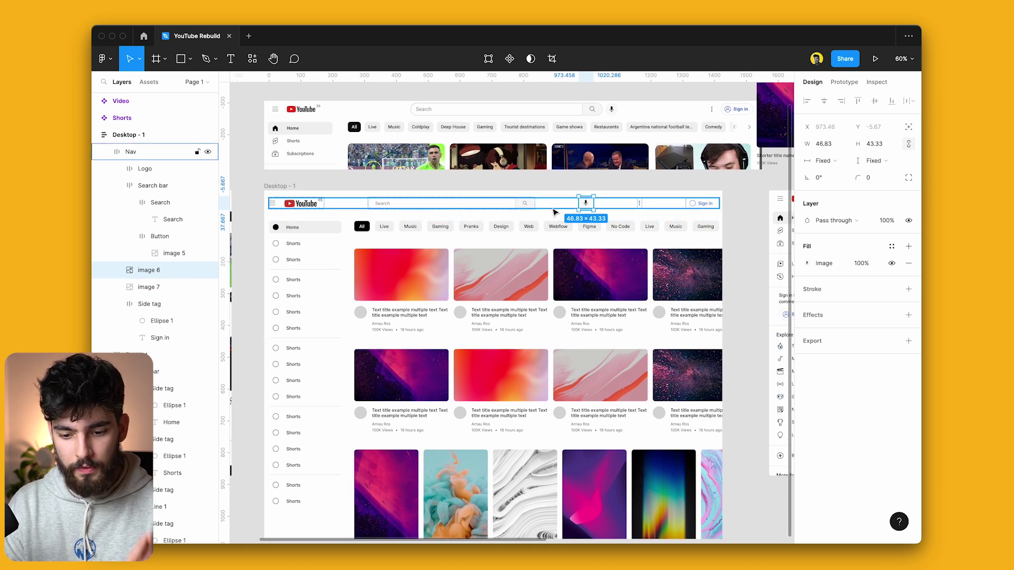
{"action": "left_click", "coordinate": [697, 210]}
{"action": "key", "text": "shift+a"}
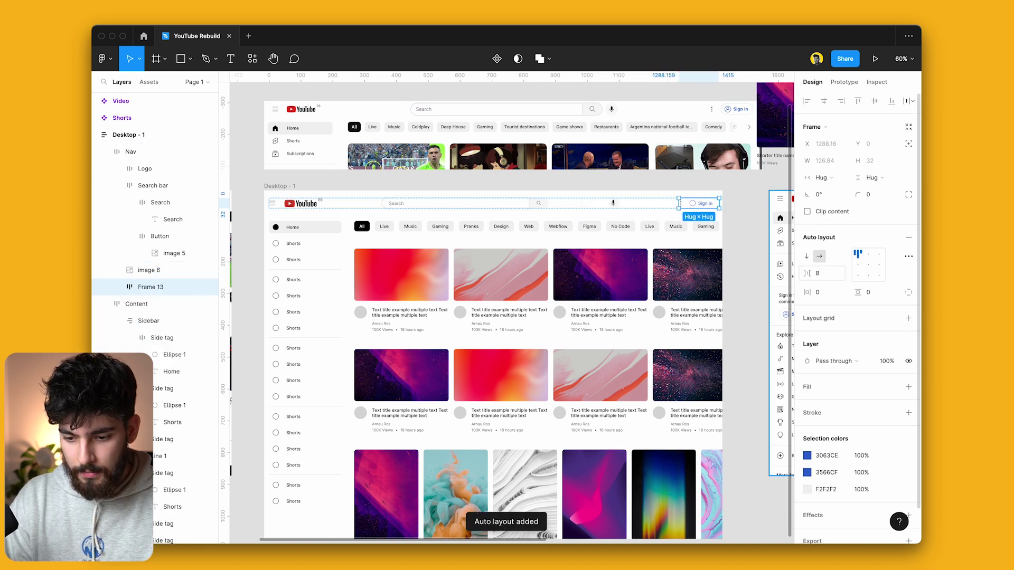
Step: Wrap the search bar and mic icon in an auto-layout frame with a 16 gap
{"action": "left_click", "coordinate": [614, 203]}
{"action": "left_click", "coordinate": [532, 205], "text": "shift"}
{"action": "key", "text": "shift+a"}
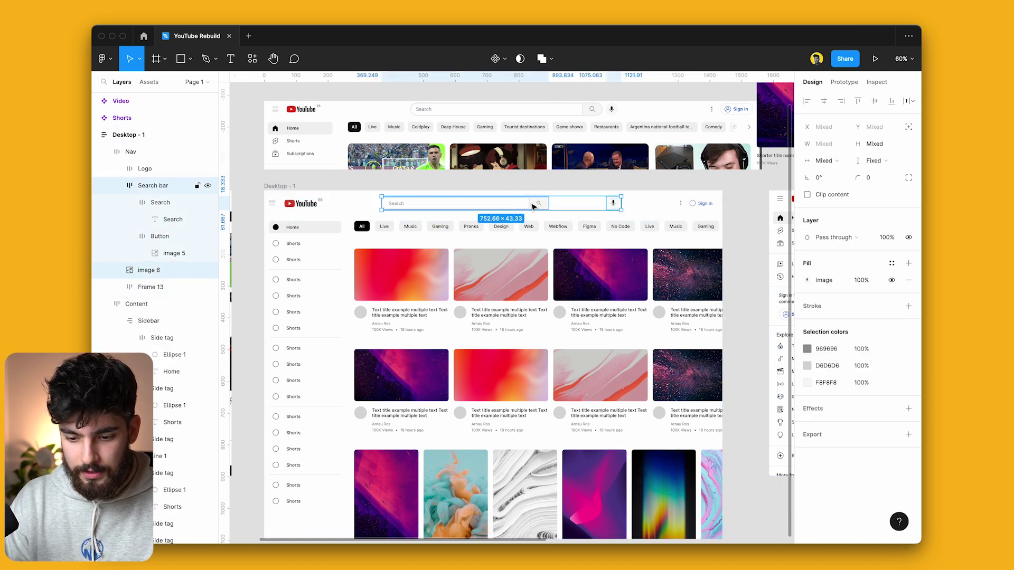
{"action": "type", "text": "8"}
{"action": "key", "text": "Return"}
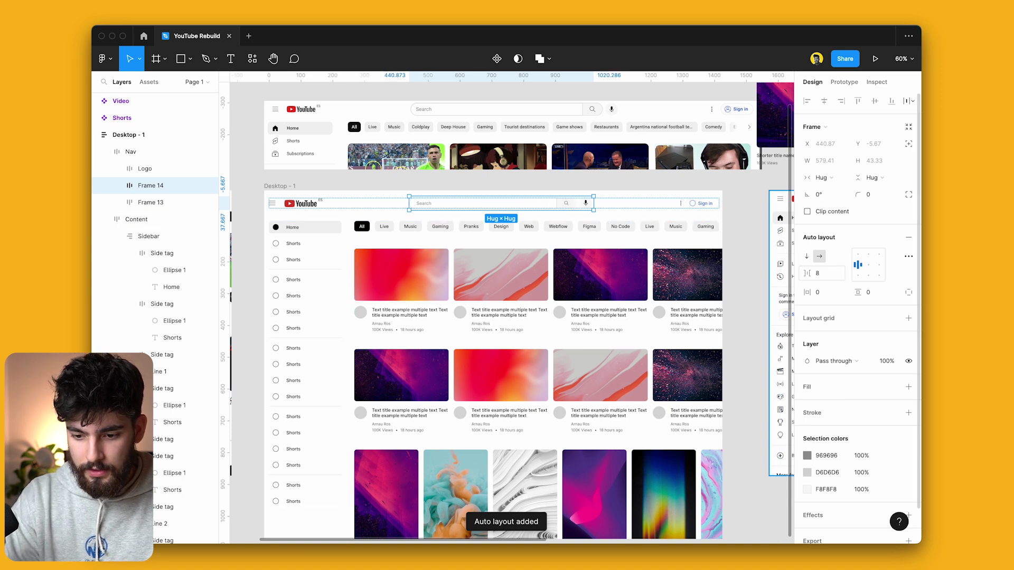
{"action": "type", "text": "16"}
{"action": "key", "text": "Return"}
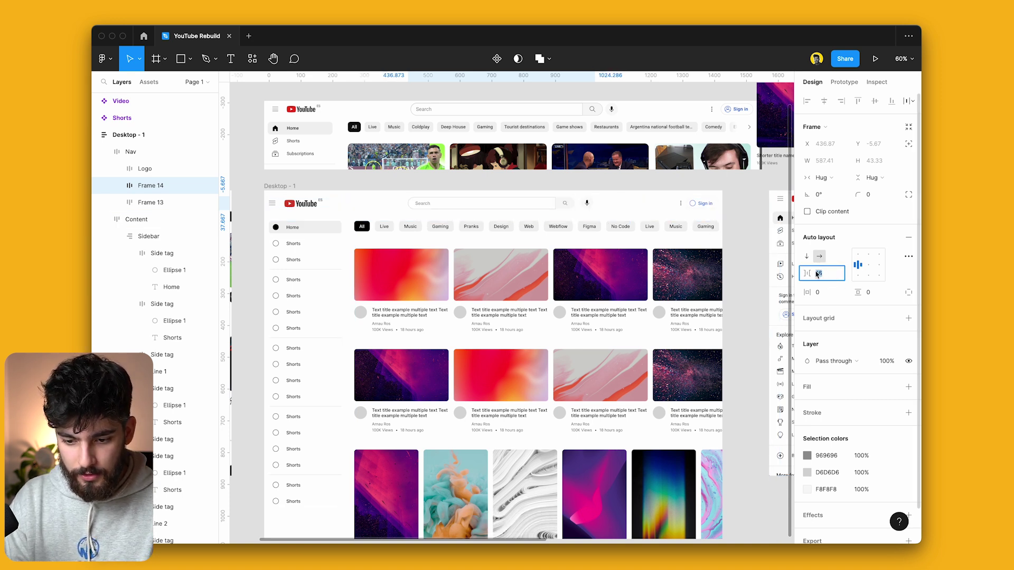
{"action": "left_click", "coordinate": [731, 223]}
{"action": "scroll", "coordinate": [731, 223], "scroll_direction": "down", "scroll_amount": 2}
{"action": "scroll", "coordinate": [731, 223], "scroll_direction": "up", "scroll_amount": 3}
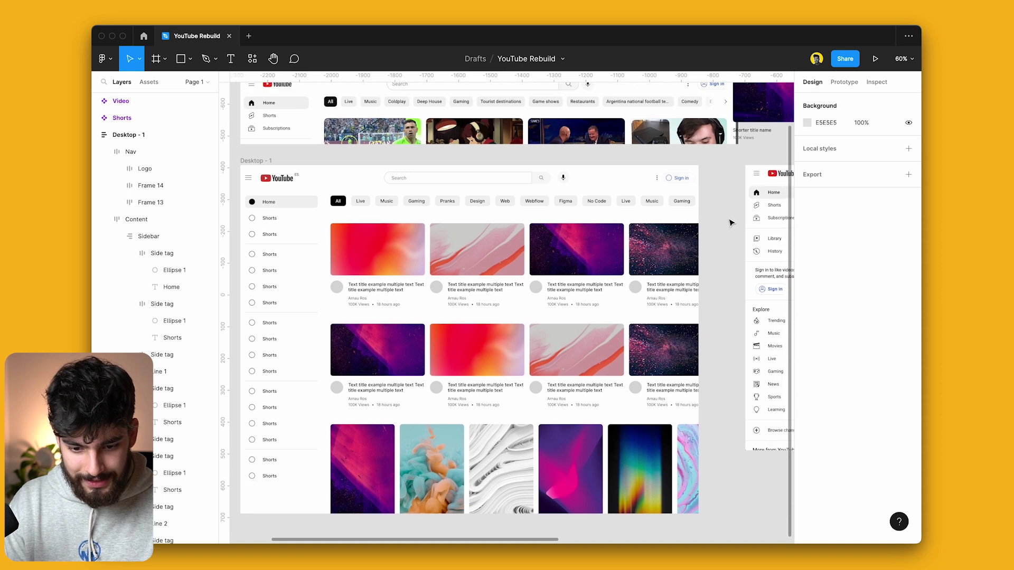
Step: Draw a full-width divider line above the Shorts row in the Videos frame
{"action": "scroll", "coordinate": [732, 222], "scroll_direction": "down", "scroll_amount": 5}
{"action": "scroll", "coordinate": [731, 223], "scroll_direction": "right", "scroll_amount": 5}
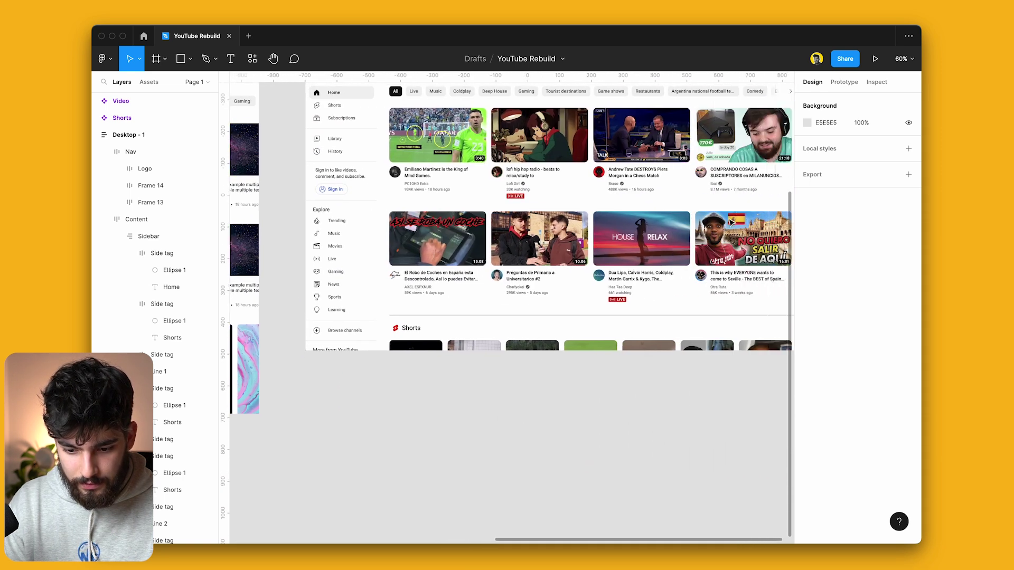
{"action": "scroll", "coordinate": [450, 267], "scroll_direction": "left", "scroll_amount": 5}
{"action": "left_click", "coordinate": [338, 298]}
{"action": "key", "text": "r"}
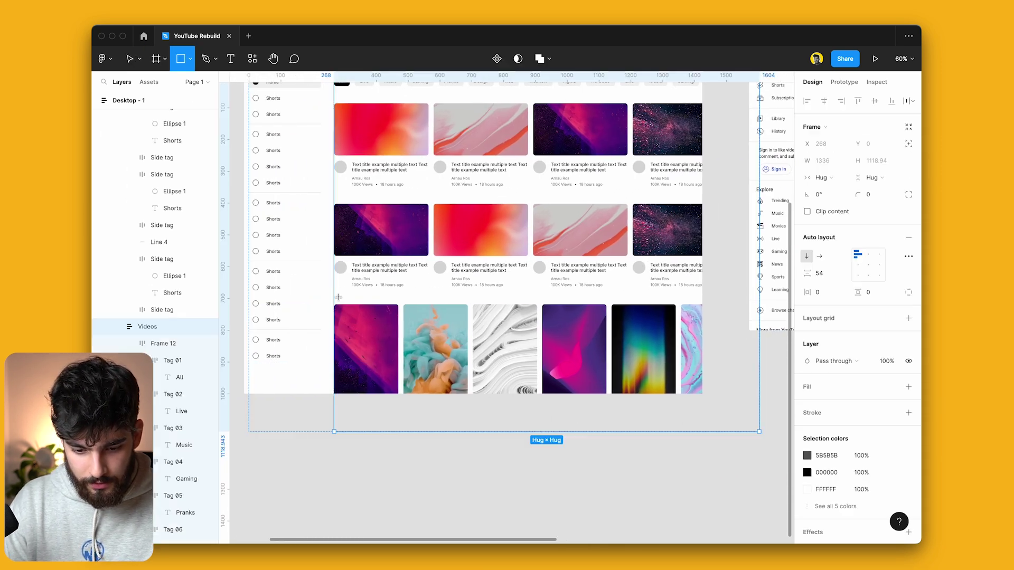
{"action": "left_click_drag", "start_coordinate": [338, 298], "coordinate": [755, 299]}
{"action": "left_click", "coordinate": [820, 160]}
{"action": "left_click", "coordinate": [831, 174]}
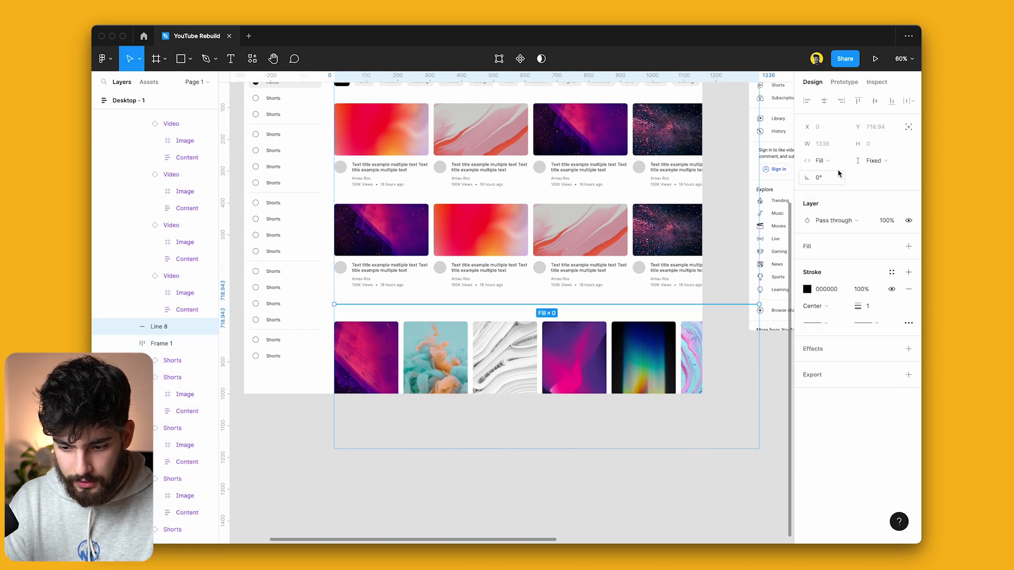
Step: Give the divider a BABABA stroke with weight 2
{"action": "left_click", "coordinate": [808, 289]}
{"action": "type", "text": "BABABA"}
{"action": "left_click", "coordinate": [865, 306]}
{"action": "type", "text": "2"}
{"action": "left_click", "coordinate": [701, 465]}
Step: Rename the Desktop - 1 frame to 'YouTube'
{"action": "key", "text": "shift+1"}
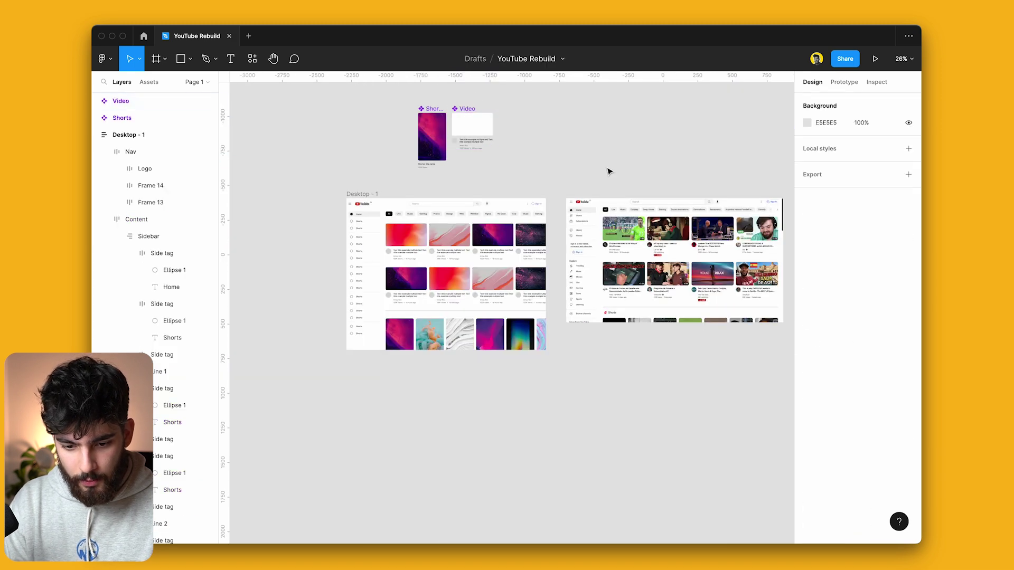
{"action": "left_click", "coordinate": [362, 194]}
{"action": "key", "text": "super+r"}
{"action": "type", "text": "You"}
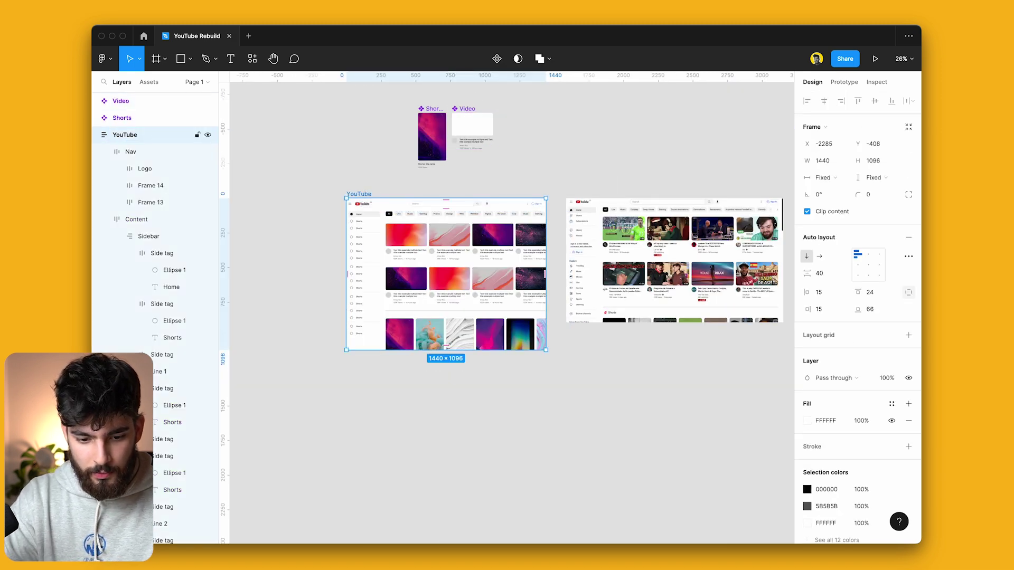
Step: Collapse the Content frame and toggle outline view on and off to check the layout
{"action": "left_click", "coordinate": [104, 219]}
{"action": "left_click", "coordinate": [306, 310]}
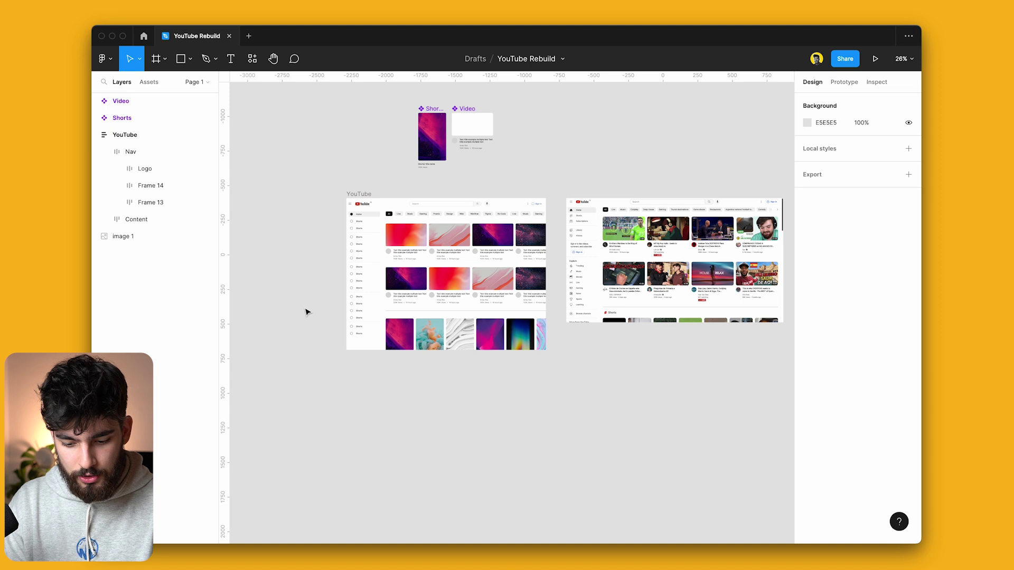
{"action": "key", "text": "super+y"}
{"action": "scroll", "coordinate": [564, 328], "scroll_direction": "up", "scroll_amount": 5}
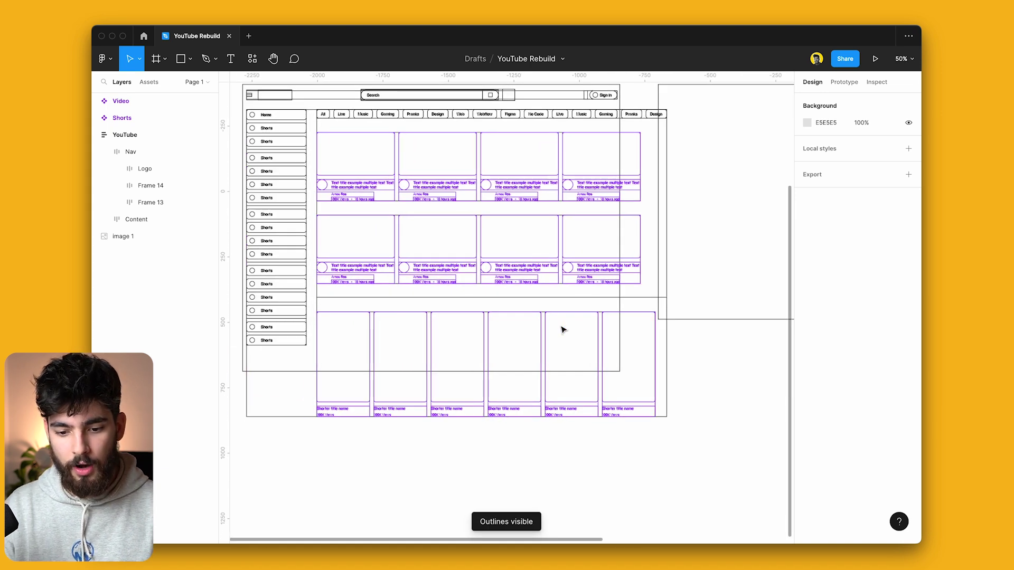
{"action": "key", "text": "super+y"}
Step: Edit the YouTube frame's horizontal padding using horizontal/vertical padding pairs
{"action": "left_click", "coordinate": [540, 104]}
{"action": "left_click", "coordinate": [539, 97]}
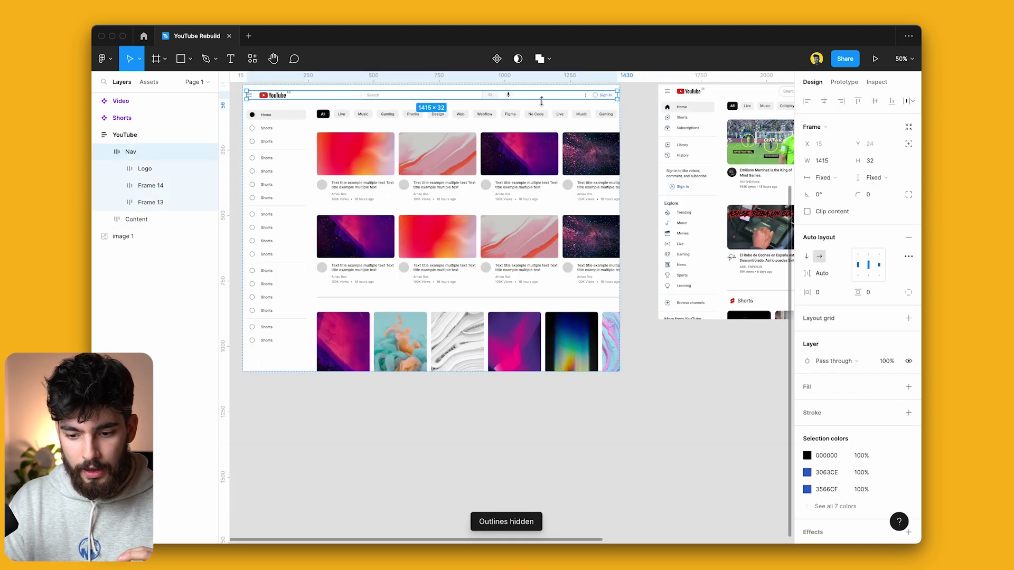
{"action": "key", "text": "Escape"}
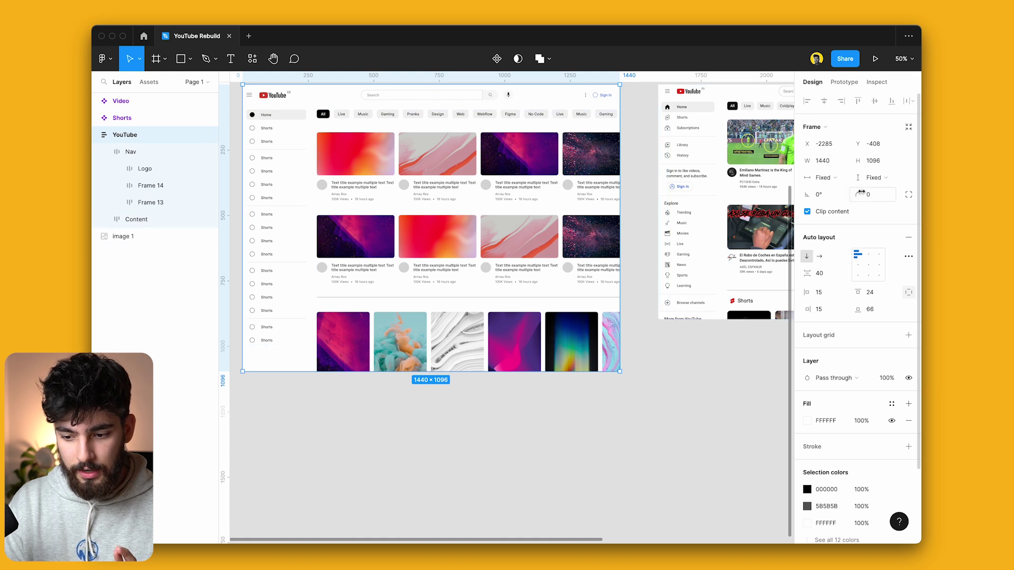
{"action": "left_click", "coordinate": [908, 292]}
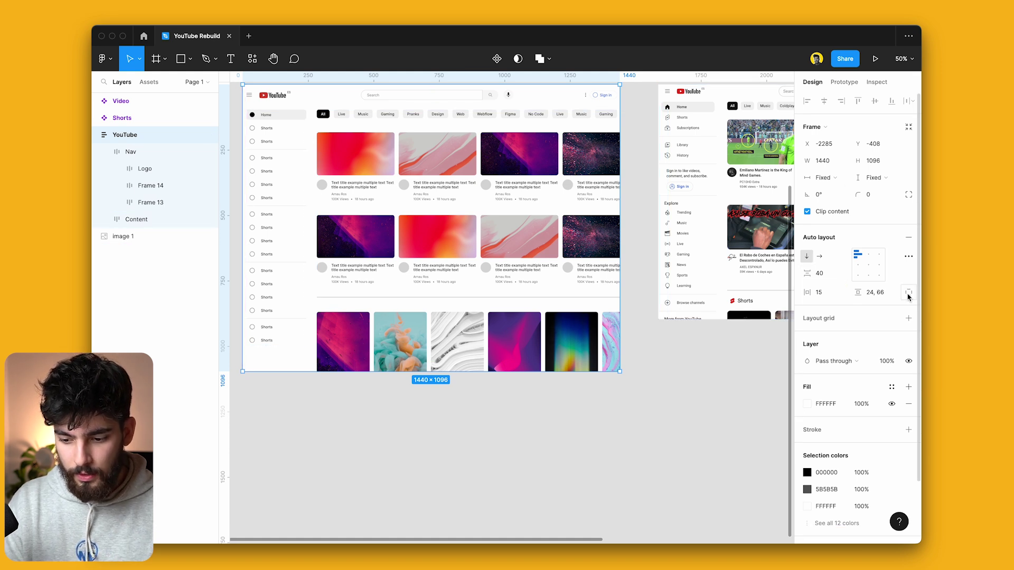
{"action": "left_click", "coordinate": [829, 294]}
{"action": "left_click", "coordinate": [630, 396]}
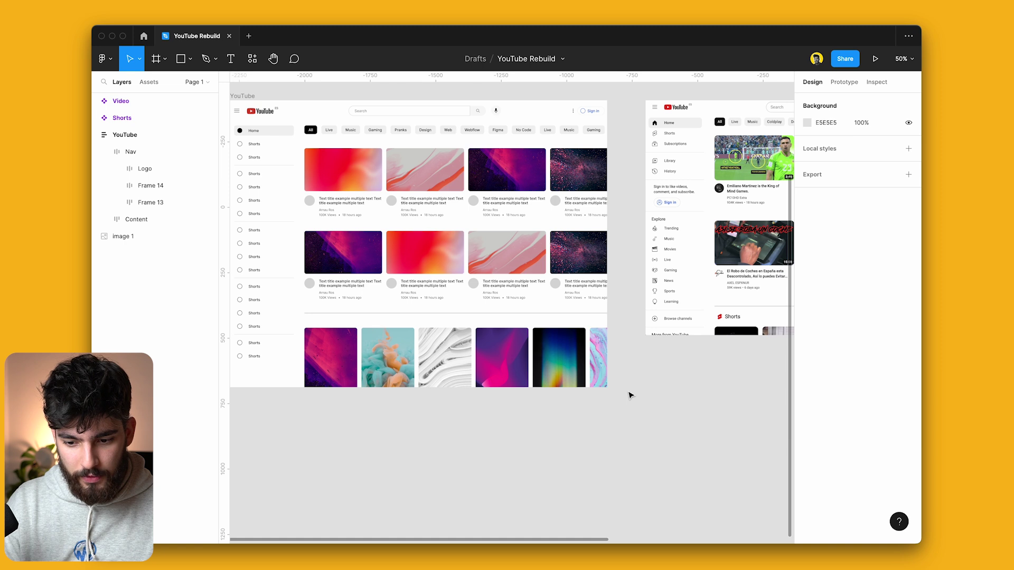
Step: Inspect the Sidebar and Videos frames and the gap between video rows
{"action": "scroll", "coordinate": [629, 396], "scroll_direction": "left", "scroll_amount": 2}
{"action": "left_click", "coordinate": [312, 195]}
{"action": "left_click", "coordinate": [473, 202]}
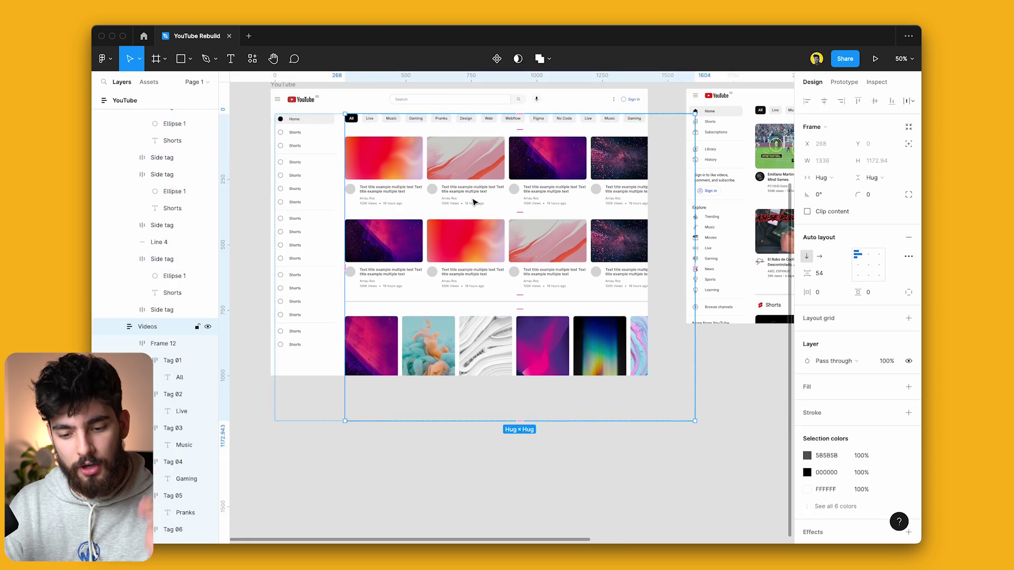
{"action": "left_click", "coordinate": [474, 202]}
{"action": "key", "text": "shift+Return"}
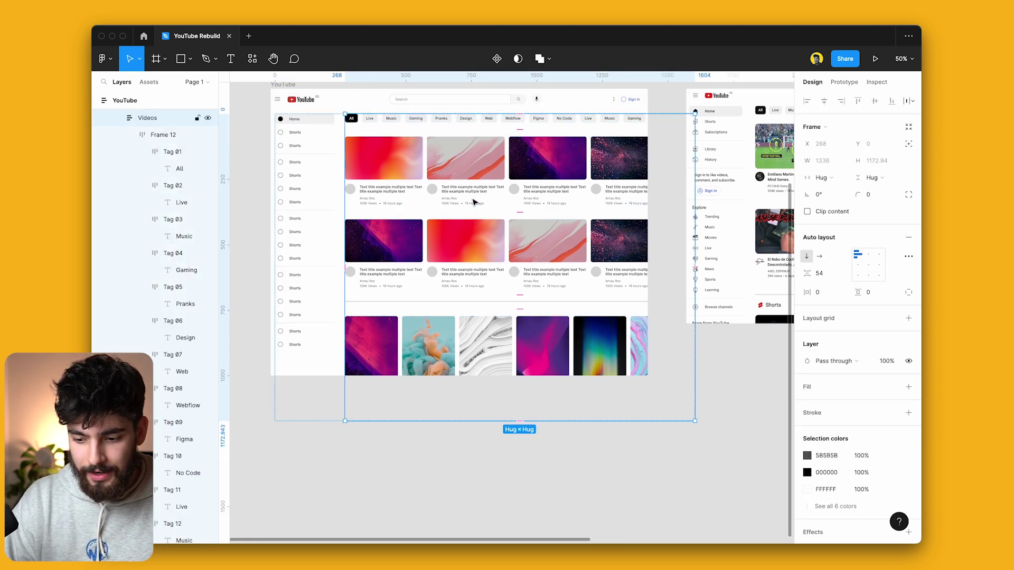
{"action": "left_click", "coordinate": [828, 275]}
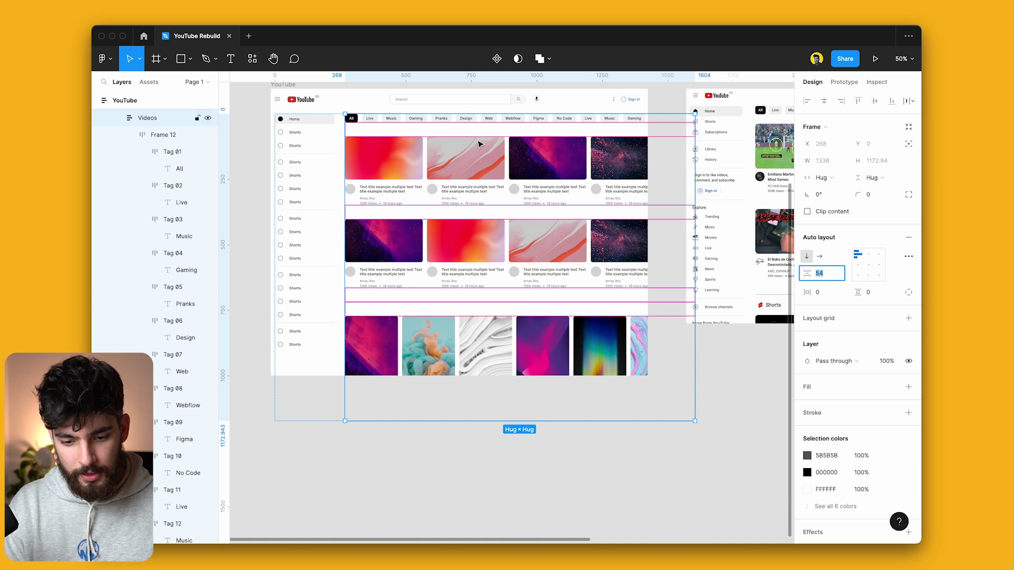
Step: Review both video-card rows, the divider line and the Shorts row
{"action": "left_click", "coordinate": [412, 188]}
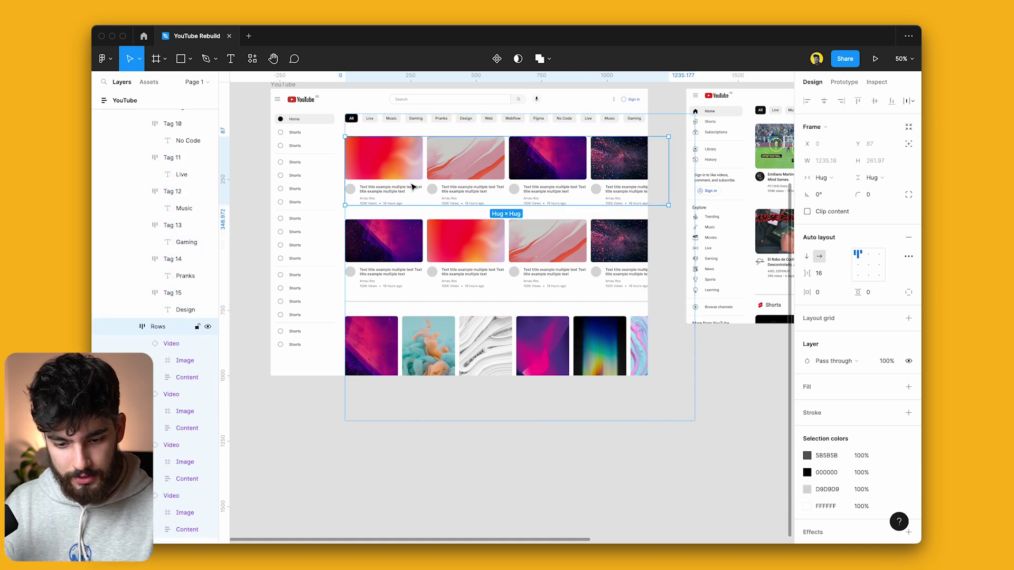
{"action": "left_click", "coordinate": [429, 275]}
{"action": "double_click", "coordinate": [433, 302]}
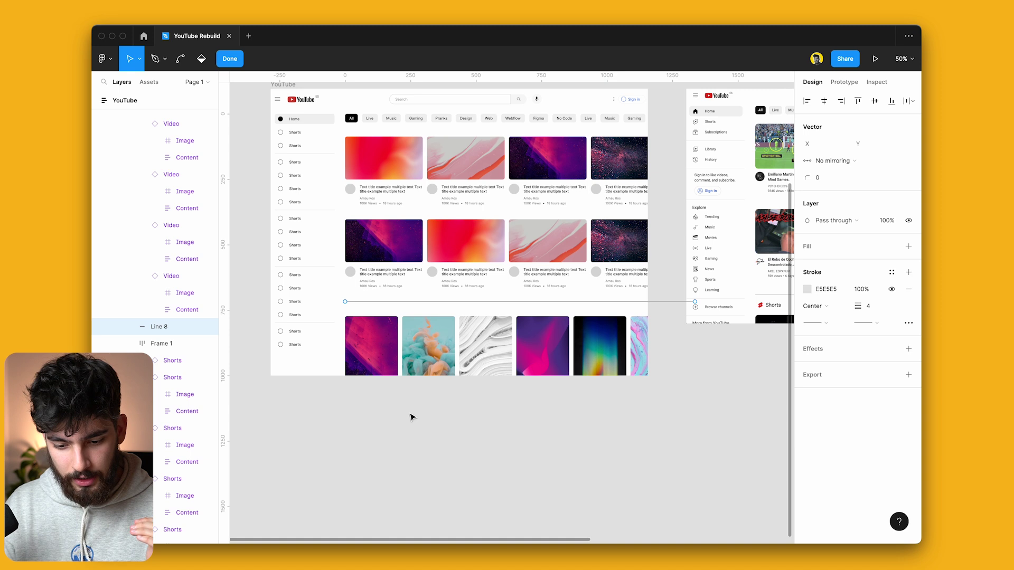
{"action": "key", "text": "Escape"}
{"action": "left_click", "coordinate": [451, 372]}
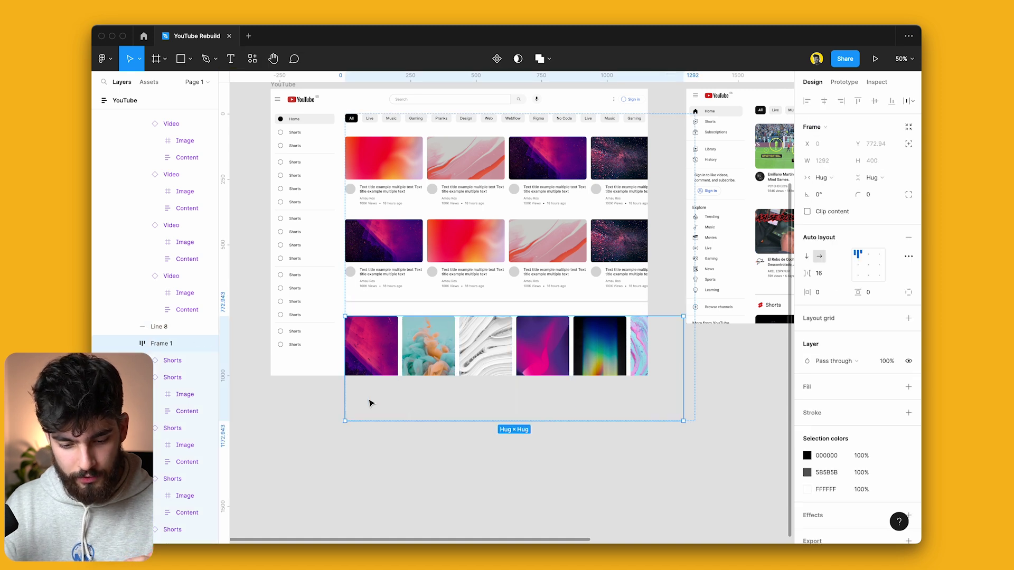
{"action": "left_click", "coordinate": [340, 396]}
{"action": "scroll", "coordinate": [370, 370], "scroll_direction": "down", "scroll_amount": 5}
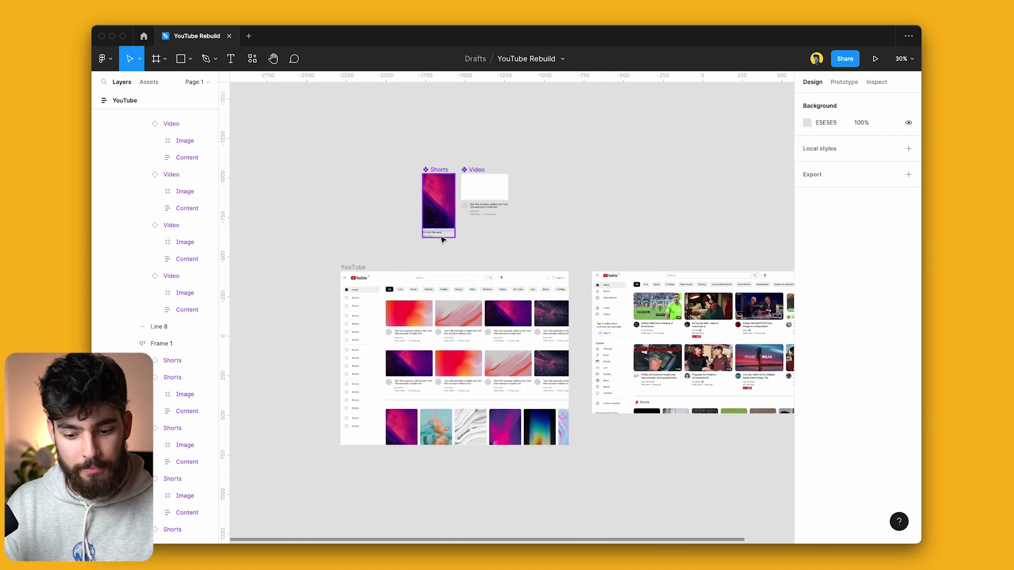
{"action": "scroll", "coordinate": [443, 240], "scroll_direction": "up", "scroll_amount": 4}
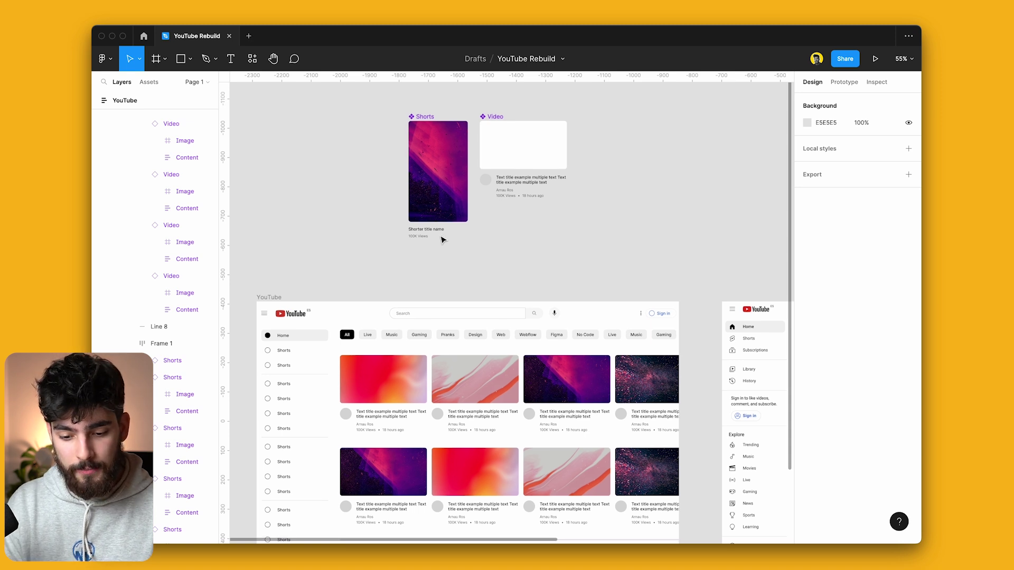
Step: Apply a different font to both the Shorts and Video card titles
{"action": "scroll", "coordinate": [442, 240], "scroll_direction": "down", "scroll_amount": 2}
{"action": "double_click", "coordinate": [430, 196]}
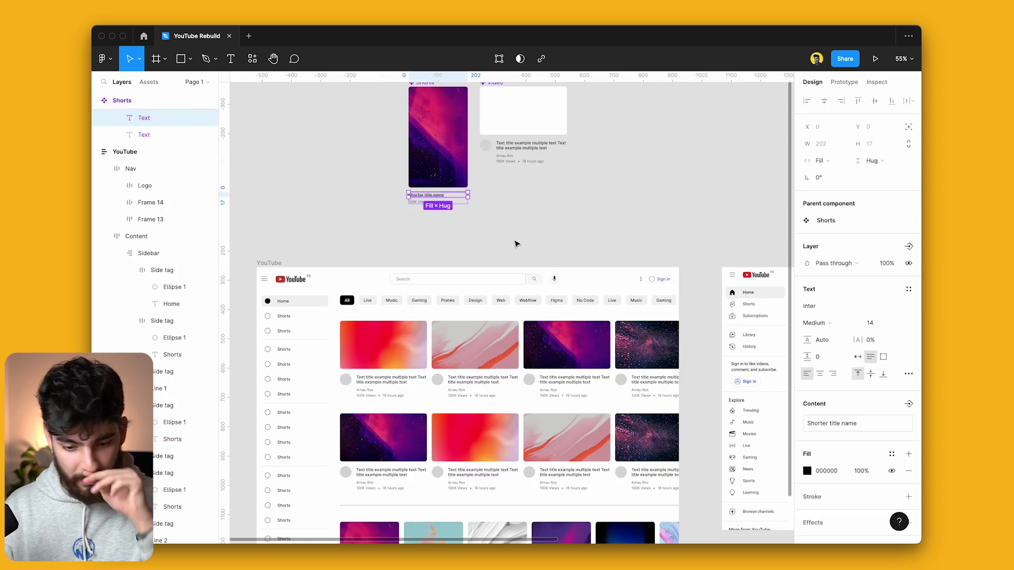
{"action": "scroll", "coordinate": [517, 244], "scroll_direction": "down", "scroll_amount": 1}
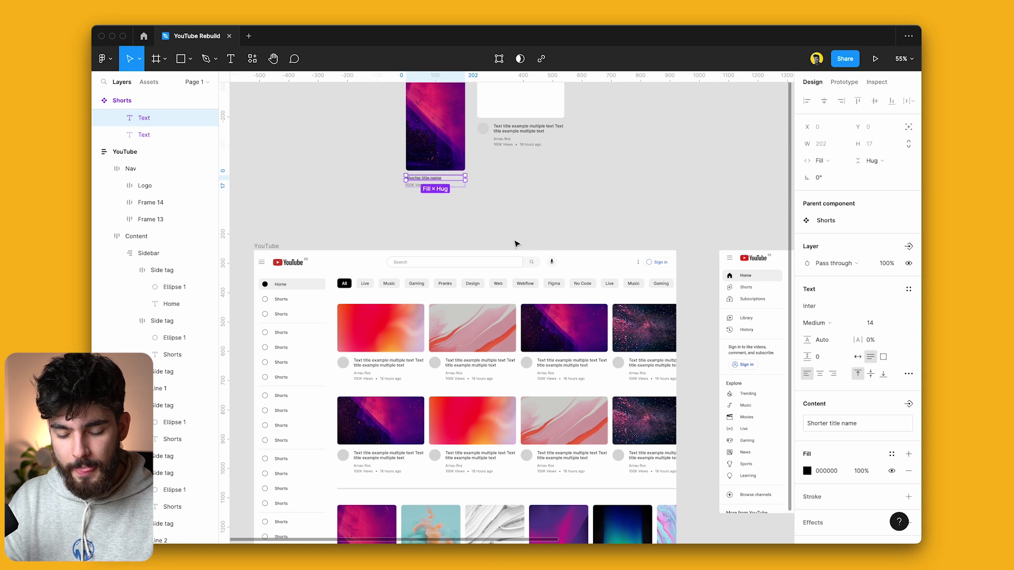
{"action": "left_click", "coordinate": [521, 126], "text": "shift"}
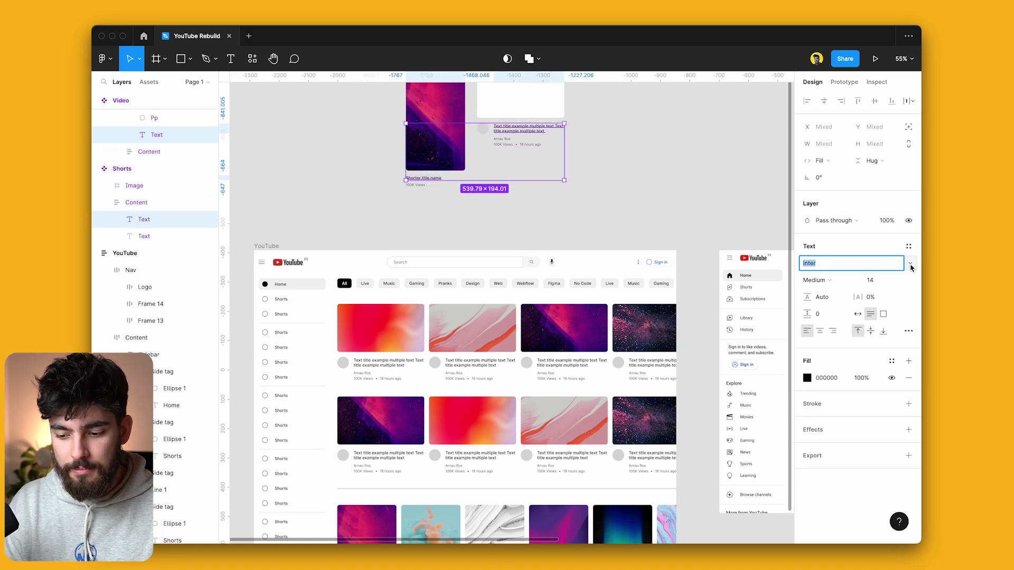
{"action": "left_click", "coordinate": [911, 267]}
{"action": "left_click", "coordinate": [845, 165]}
{"action": "left_click", "coordinate": [630, 180]}
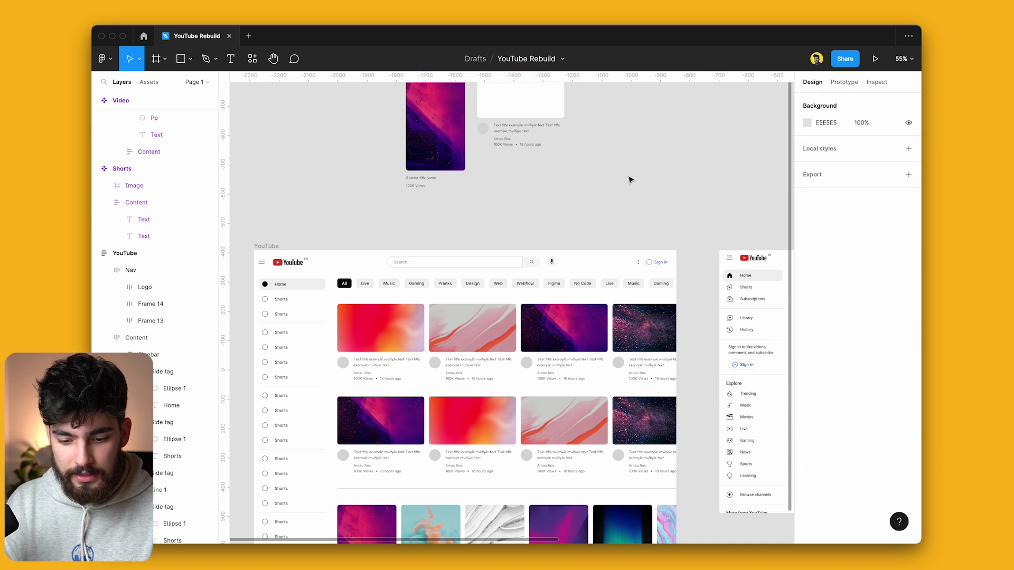
Step: Select the whole YouTube frame, now 1440 × 1313, to review the layout
{"action": "scroll", "coordinate": [629, 180], "scroll_direction": "down", "scroll_amount": 3}
{"action": "scroll", "coordinate": [463, 362], "scroll_direction": "up", "scroll_amount": 5}
{"action": "scroll", "coordinate": [463, 361], "scroll_direction": "down", "scroll_amount": 2}
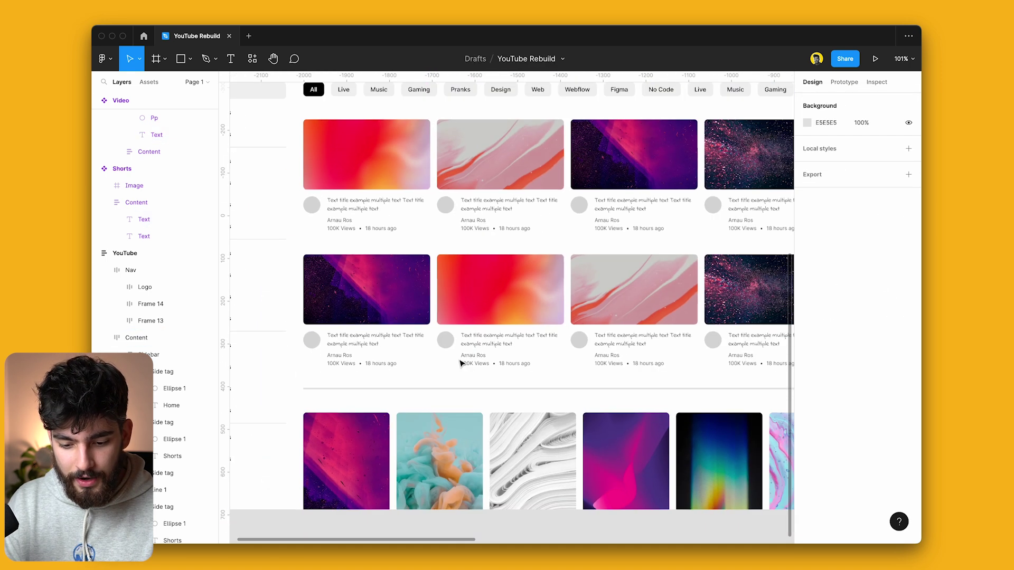
{"action": "scroll", "coordinate": [462, 363], "scroll_direction": "down", "scroll_amount": 2}
{"action": "scroll", "coordinate": [462, 363], "scroll_direction": "down", "scroll_amount": 2}
{"action": "left_click", "coordinate": [415, 142]}
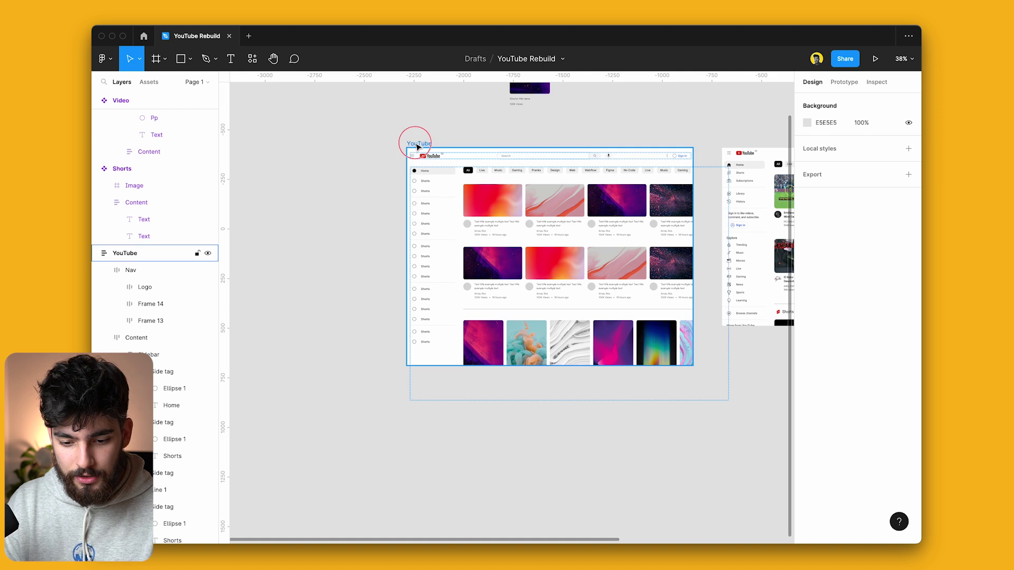
{"action": "scroll", "coordinate": [514, 366], "scroll_direction": "up", "scroll_amount": 5}
{"action": "scroll", "coordinate": [550, 402], "scroll_direction": "down", "scroll_amount": 5}
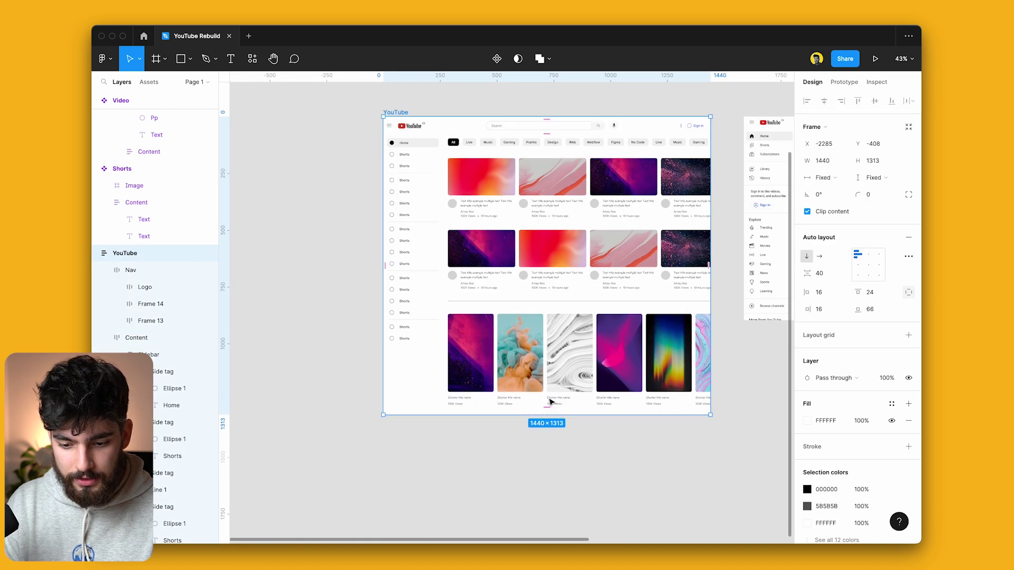
{"action": "scroll", "coordinate": [552, 129], "scroll_direction": "up", "scroll_amount": 3}
Step: Reselect the card titles, then select the Video card's thumbnail and avatar circle
{"action": "left_click", "coordinate": [553, 130]}
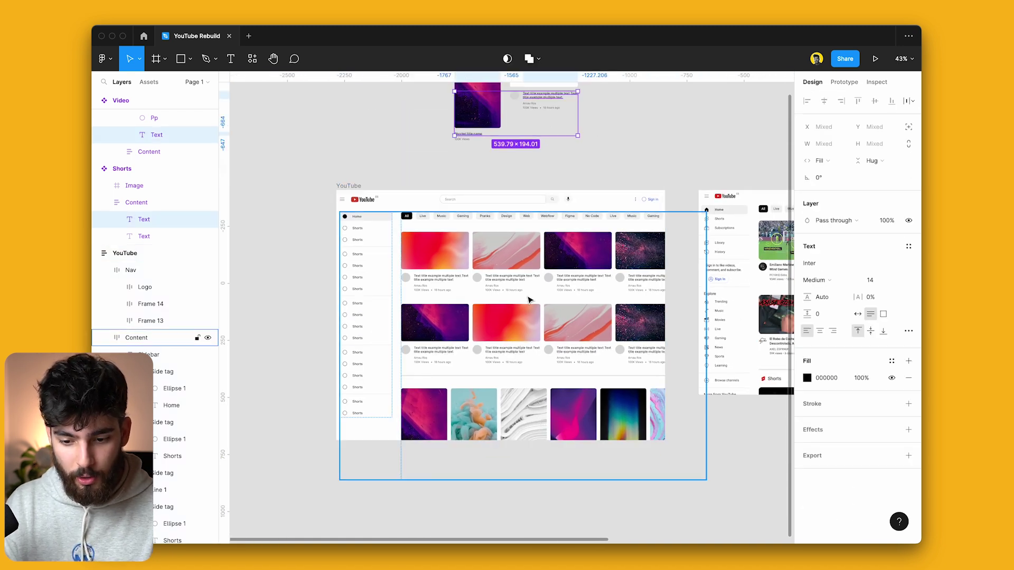
{"action": "left_click", "coordinate": [625, 176]}
{"action": "scroll", "coordinate": [625, 180], "scroll_direction": "up", "scroll_amount": 2}
{"action": "left_click", "coordinate": [532, 141]}
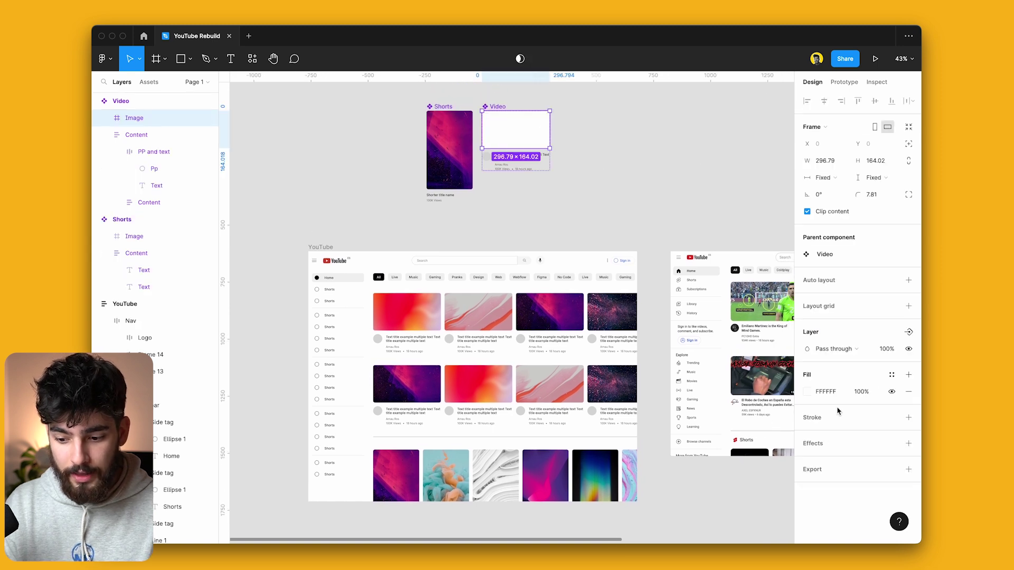
{"action": "left_click", "coordinate": [485, 156], "text": "super"}
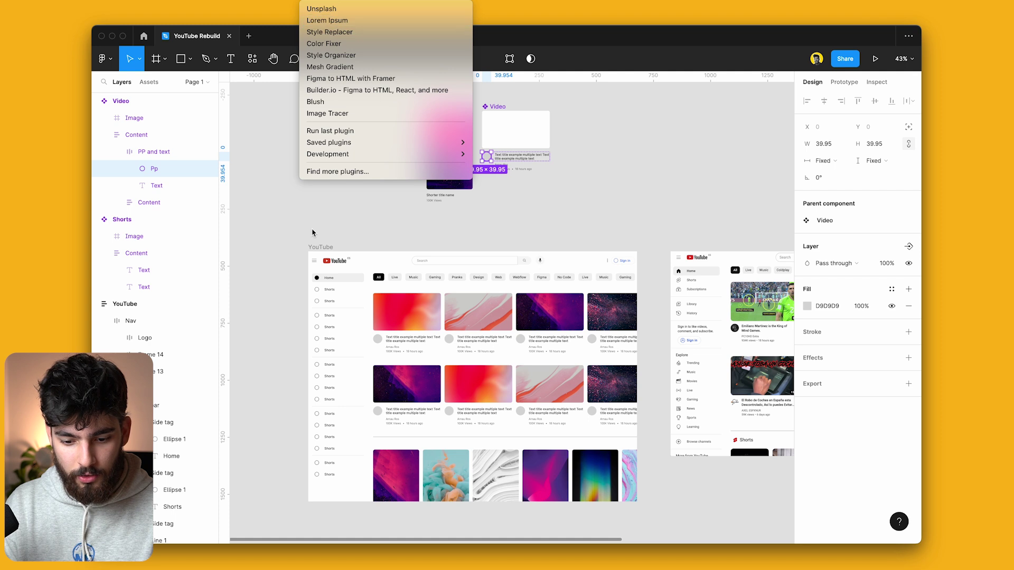
Step: Fill the Video component's avatar circle with a random Unsplash photo and close the plugin
{"action": "left_click", "coordinate": [323, 9]}
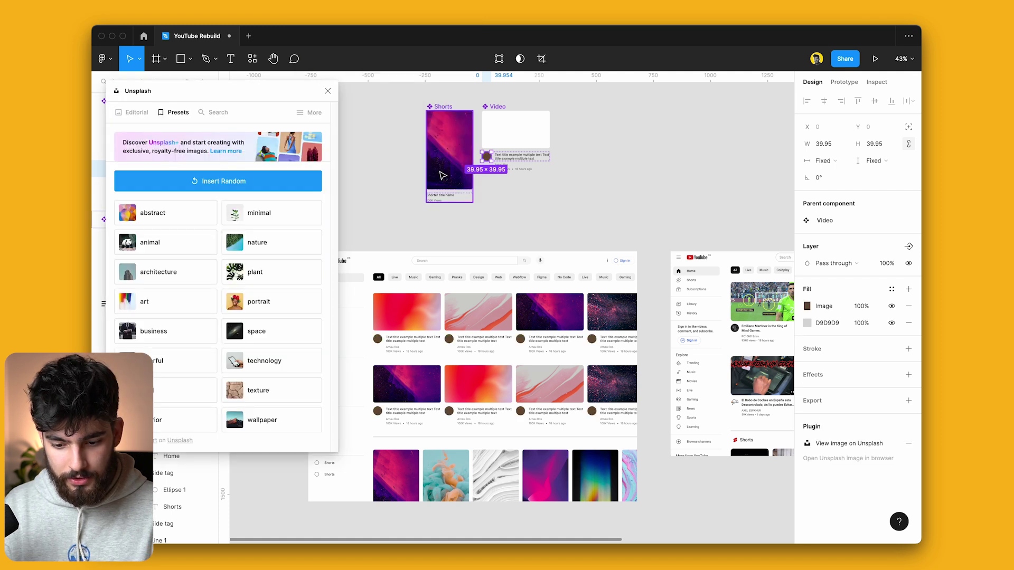
{"action": "left_click", "coordinate": [328, 91]}
{"action": "key", "text": "Escape"}
{"action": "left_click", "coordinate": [441, 195], "text": "super"}
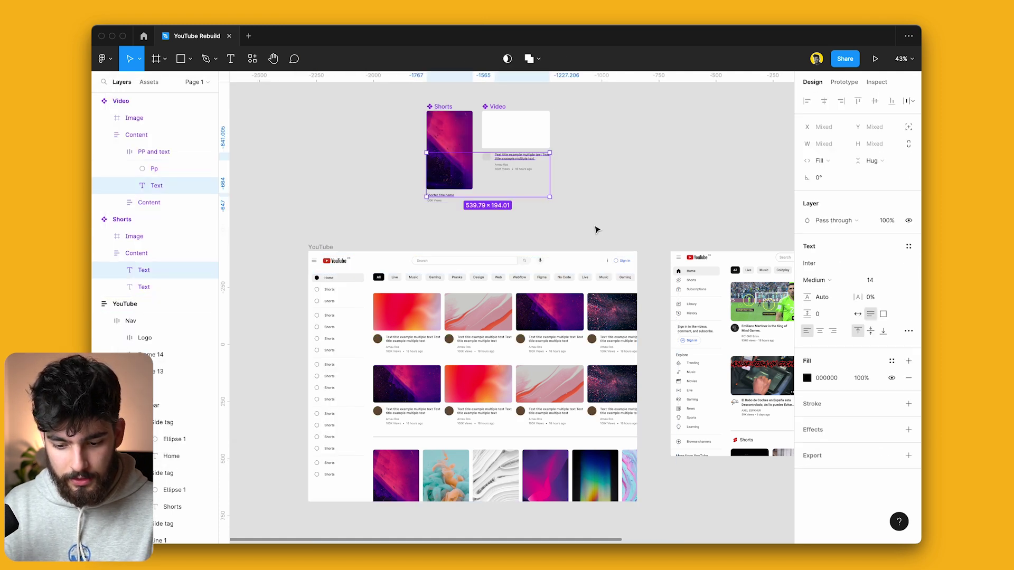
{"action": "left_click", "coordinate": [597, 222]}
{"action": "scroll", "coordinate": [512, 425], "scroll_direction": "up", "scroll_amount": 3}
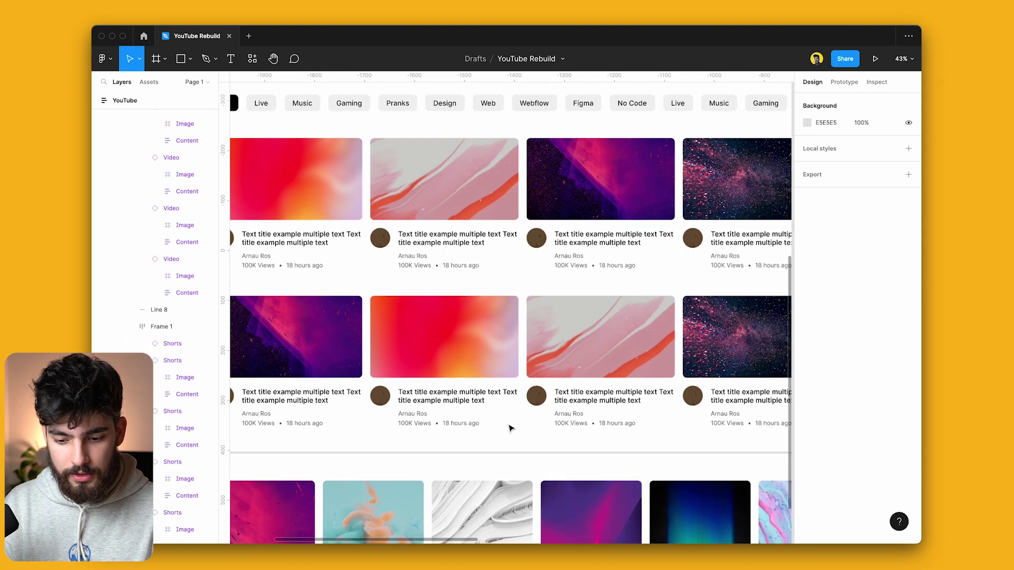
{"action": "scroll", "coordinate": [511, 428], "scroll_direction": "down", "scroll_amount": 3}
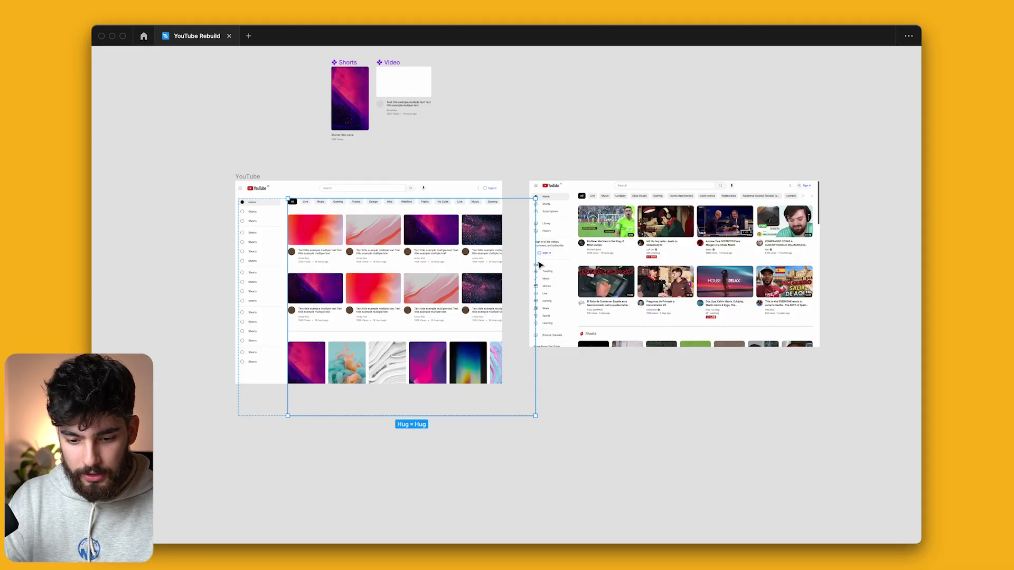
{"action": "key", "text": "super+backslash"}
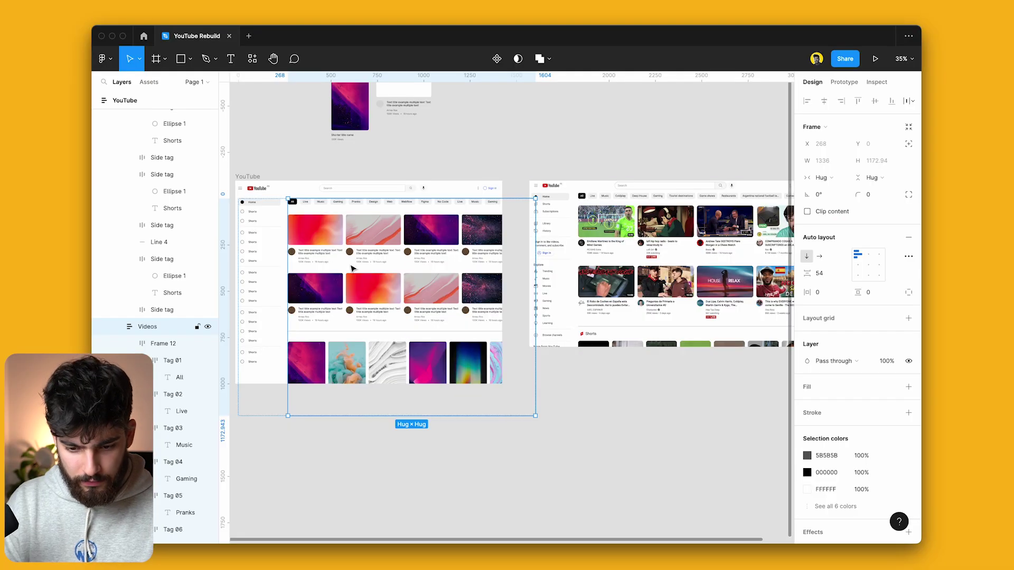
Step: Scale the Video card's thumbnail image down to about 260 wide
{"action": "scroll", "coordinate": [438, 234], "scroll_direction": "up", "scroll_amount": 2}
{"action": "left_click", "coordinate": [428, 111]}
{"action": "key", "text": "k"}
{"action": "key", "text": "shift+Return"}
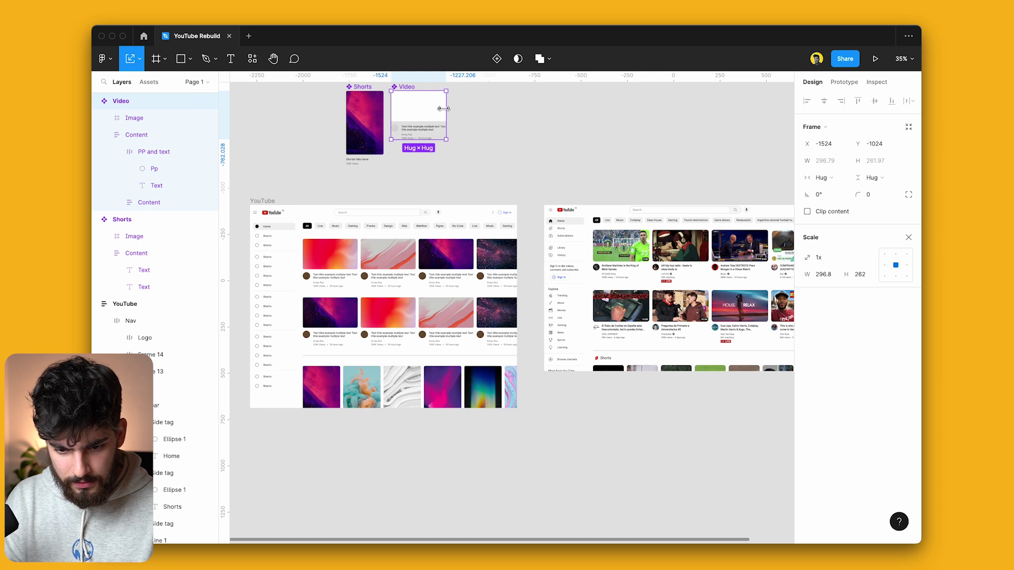
{"action": "double_click", "coordinate": [438, 108]}
{"action": "key", "text": "k"}
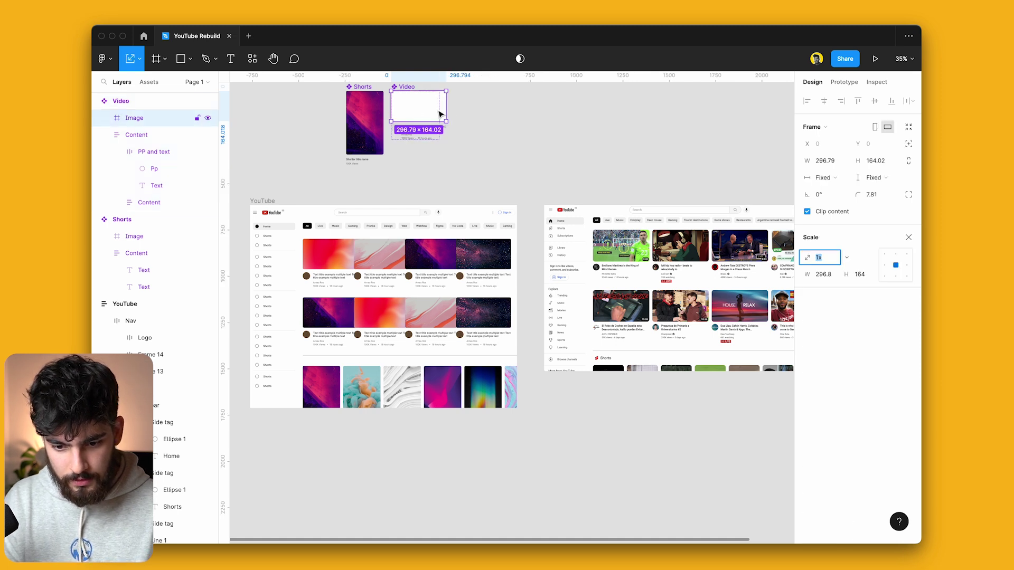
{"action": "left_click_drag", "start_coordinate": [446, 119], "coordinate": [444, 117]}
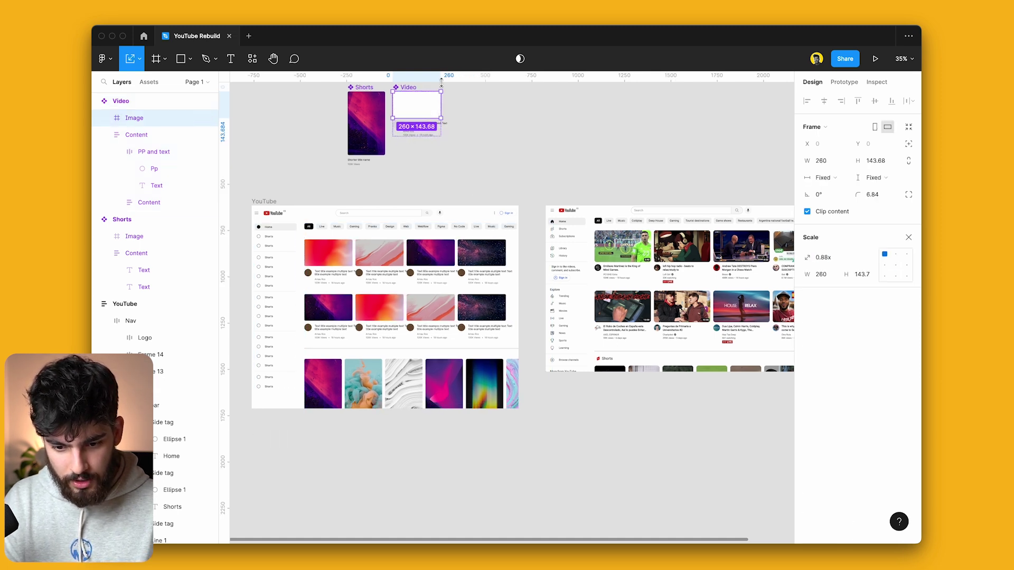
Step: Inspect the Video card's content block, channel name and views line
{"action": "left_click", "coordinate": [439, 135]}
{"action": "scroll", "coordinate": [409, 120], "scroll_direction": "up", "scroll_amount": 5}
{"action": "left_click", "coordinate": [417, 152], "text": "super"}
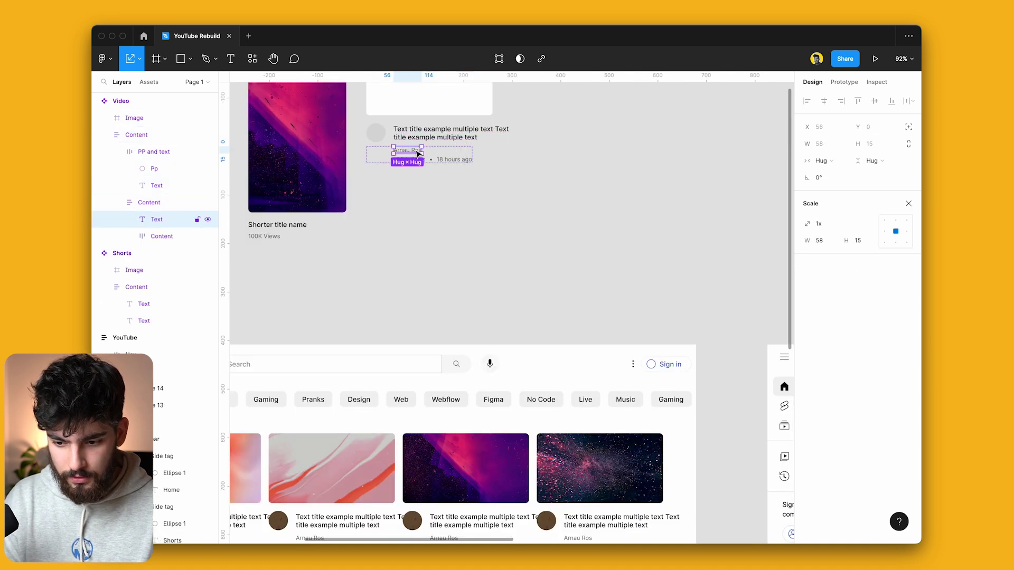
{"action": "left_click", "coordinate": [415, 160]}
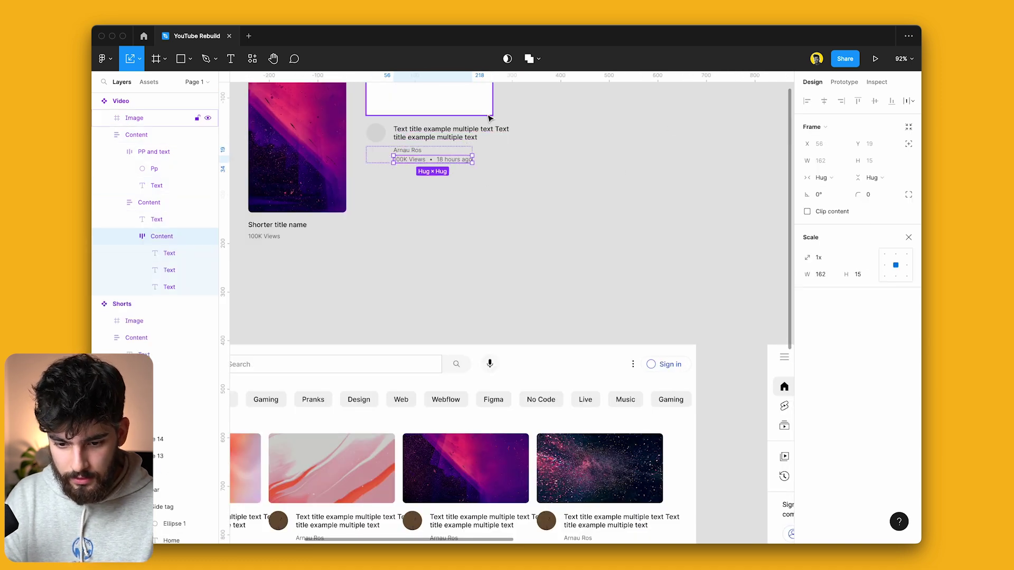
{"action": "key", "text": "v"}
Step: Enlarge the Video component's image frame to 1.11x with the Scale tool
{"action": "left_click", "coordinate": [483, 112]}
{"action": "scroll", "coordinate": [439, 158], "scroll_direction": "down", "scroll_amount": 4}
{"action": "key", "text": "k"}
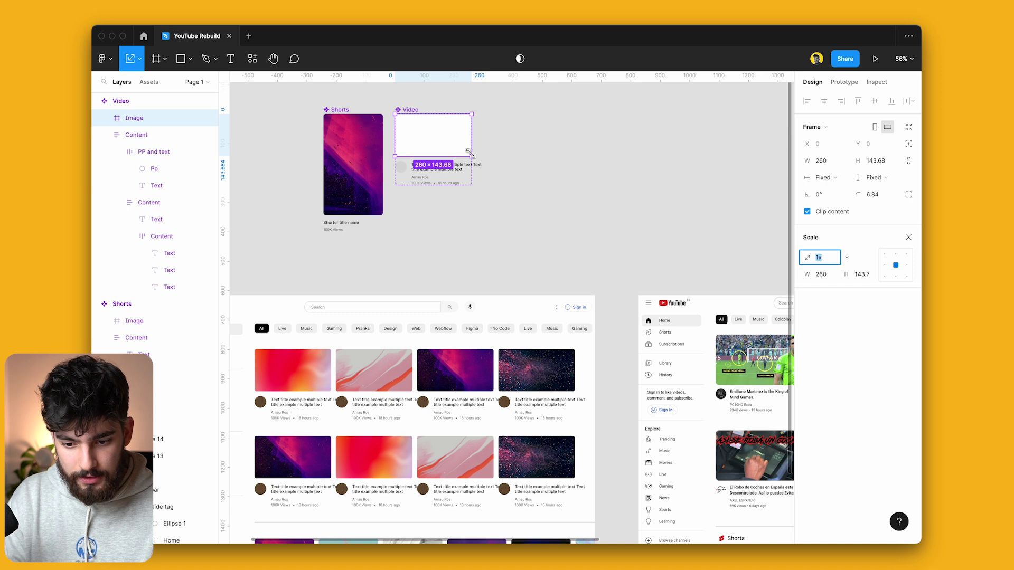
{"action": "left_click_drag", "start_coordinate": [472, 156], "coordinate": [479, 160]}
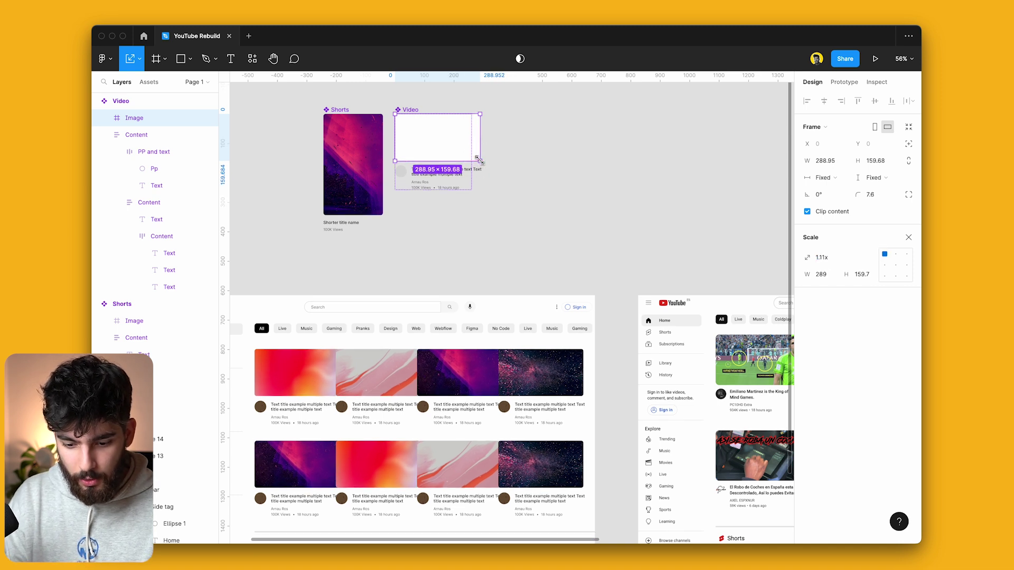
Step: Leave the accidental comment mode and check the video card's Content frame
{"action": "key", "text": "c"}
{"action": "left_click", "coordinate": [476, 174]}
{"action": "key", "text": "Escape"}
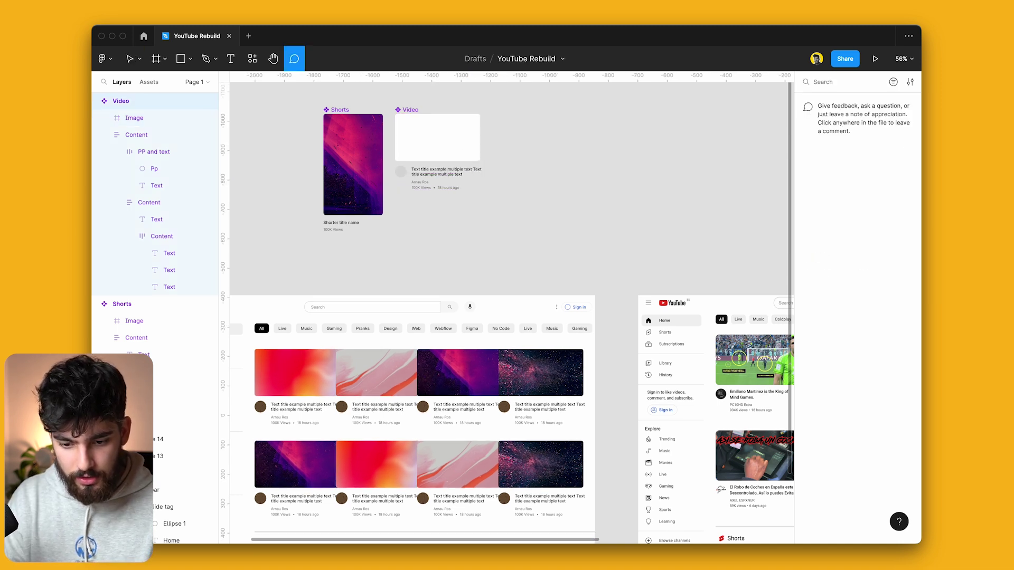
{"action": "key", "text": "v"}
{"action": "left_click", "coordinate": [477, 177]}
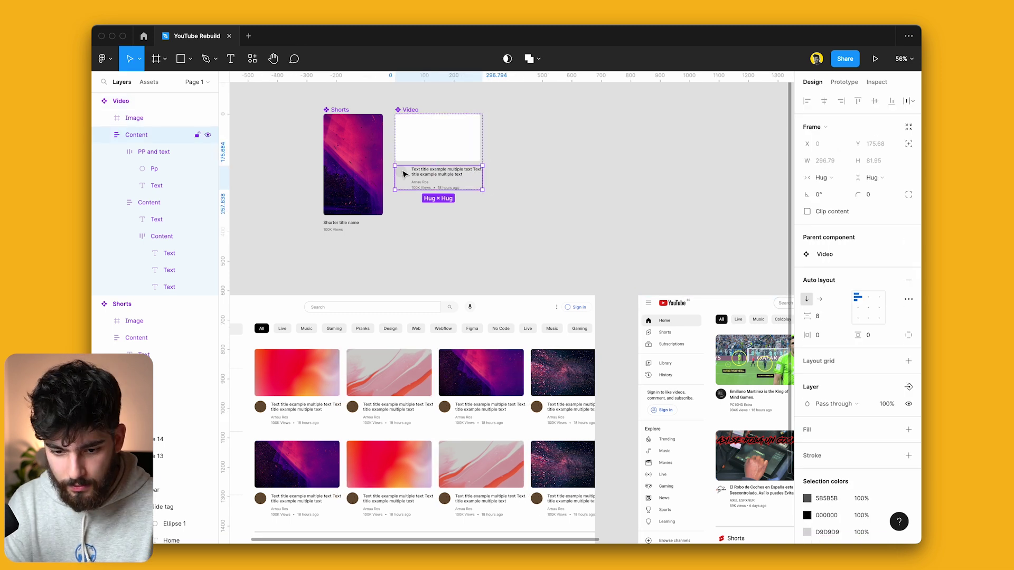
{"action": "left_click", "coordinate": [439, 178]}
{"action": "left_click", "coordinate": [517, 252]}
Step: Shrink the Video component's image frame to about 0.92x
{"action": "scroll", "coordinate": [517, 251], "scroll_direction": "down", "scroll_amount": 3}
{"action": "scroll", "coordinate": [531, 242], "scroll_direction": "down", "scroll_amount": 5}
{"action": "scroll", "coordinate": [530, 242], "scroll_direction": "left", "scroll_amount": 3}
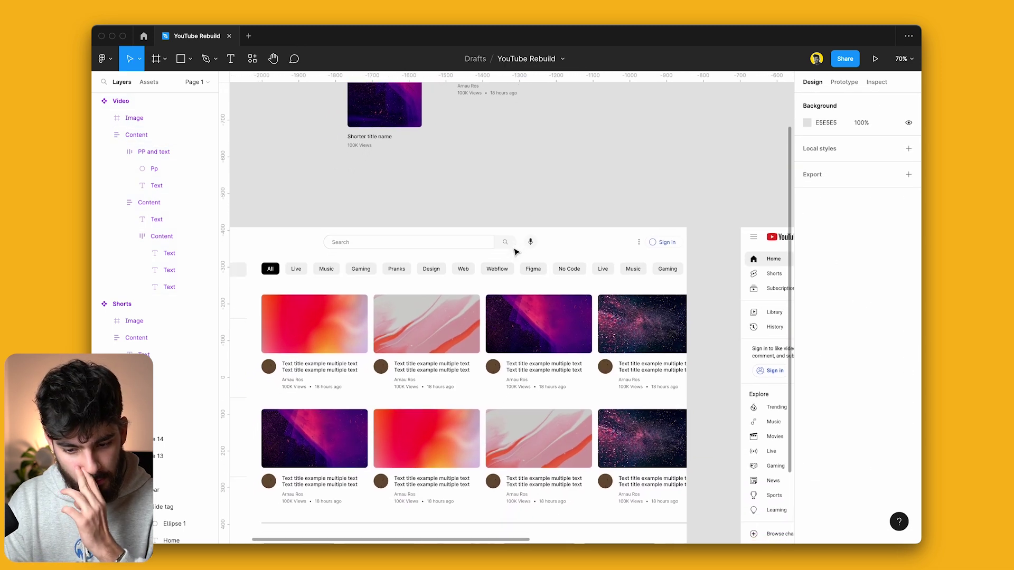
{"action": "scroll", "coordinate": [417, 209], "scroll_direction": "up", "scroll_amount": 3}
{"action": "left_click", "coordinate": [477, 135]}
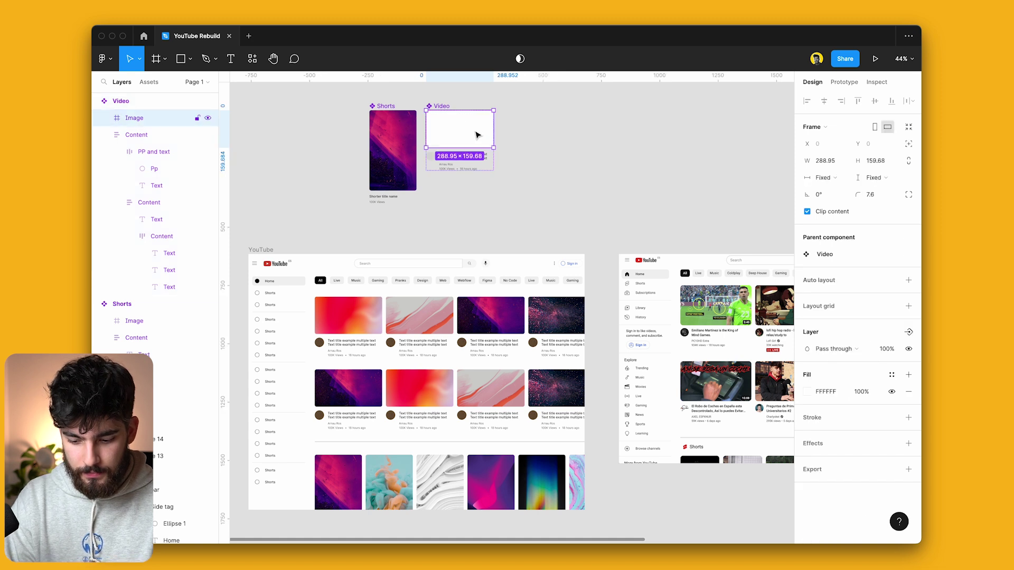
{"action": "key", "text": "k"}
{"action": "mouse_move", "coordinate": [493, 132]}
{"action": "left_mouse_down"}
{"action": "mouse_move", "coordinate": [478, 125]}
{"action": "mouse_move", "coordinate": [491, 134]}
{"action": "left_mouse_up"}
Step: Undo the last scale and resize the video thumbnail to about 267 × 148
{"action": "key", "text": "super+z"}
{"action": "scroll", "coordinate": [491, 133], "scroll_direction": "up", "scroll_amount": 5}
{"action": "scroll", "coordinate": [493, 136], "scroll_direction": "down", "scroll_amount": 5}
{"action": "scroll", "coordinate": [491, 211], "scroll_direction": "up", "scroll_amount": 2}
{"action": "scroll", "coordinate": [491, 210], "scroll_direction": "down", "scroll_amount": 4}
{"action": "left_click_drag", "start_coordinate": [434, 114], "coordinate": [435, 113]}
{"action": "left_click", "coordinate": [522, 138]}
Step: Hide the interface with Cmd+\ and review the rebuilt page, selecting the sidebar column
{"action": "scroll", "coordinate": [523, 138], "scroll_direction": "down", "scroll_amount": 3}
{"action": "scroll", "coordinate": [522, 141], "scroll_direction": "down", "scroll_amount": 3}
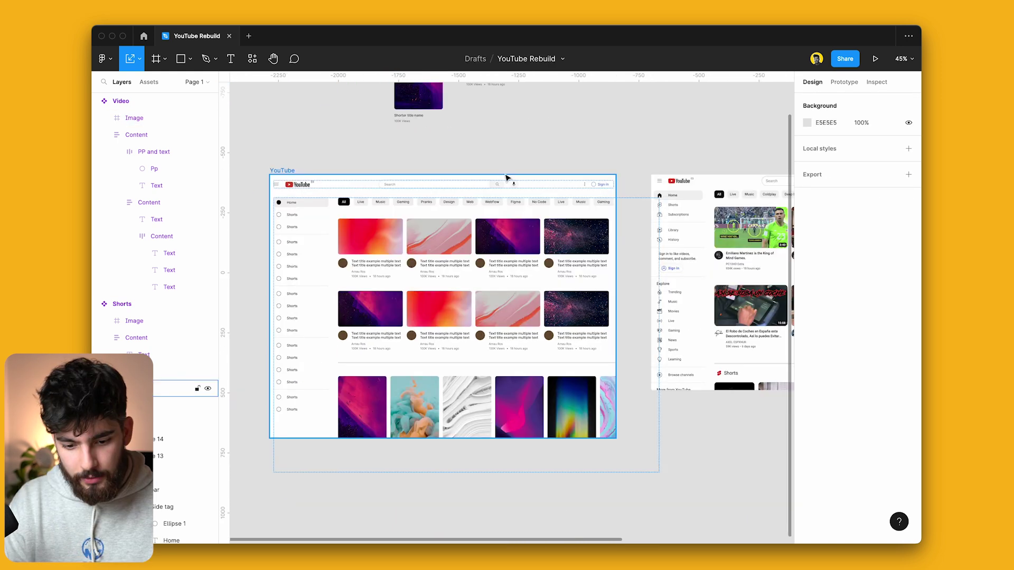
{"action": "key", "text": "super+backslash"}
{"action": "scroll", "coordinate": [396, 294], "scroll_direction": "right", "scroll_amount": 5}
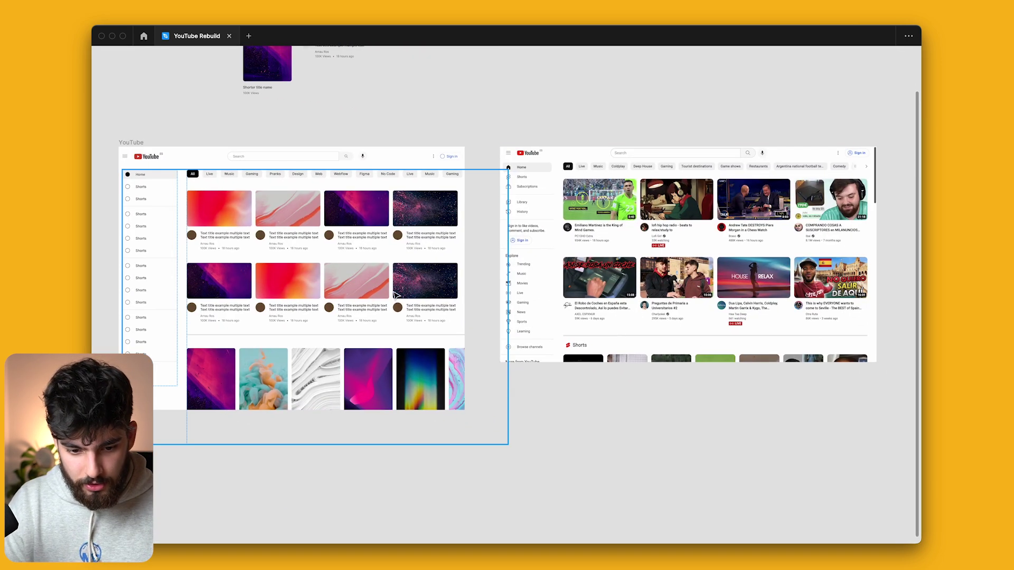
{"action": "scroll", "coordinate": [395, 294], "scroll_direction": "left", "scroll_amount": 2}
{"action": "scroll", "coordinate": [395, 294], "scroll_direction": "down", "scroll_amount": 1}
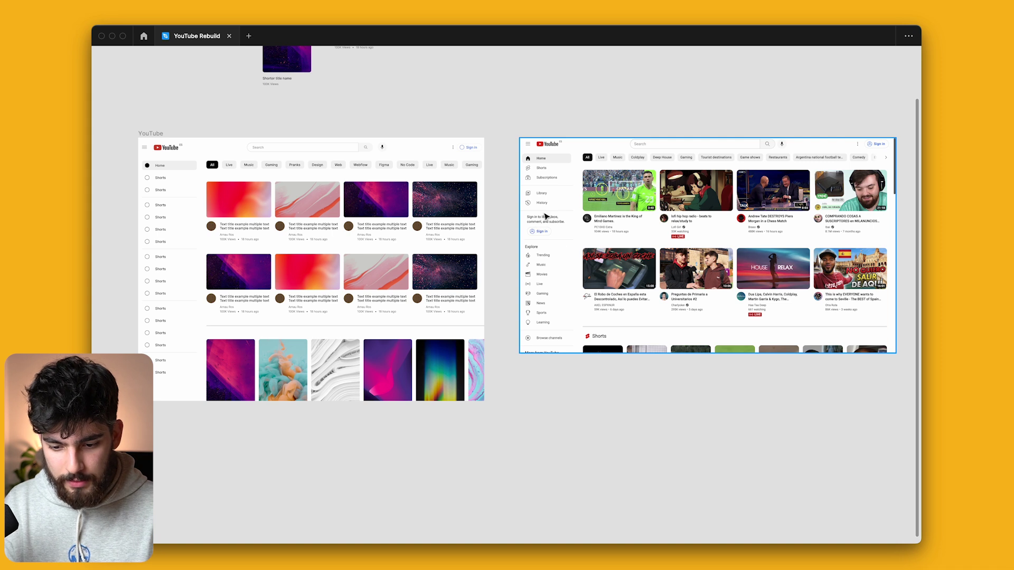
{"action": "scroll", "coordinate": [547, 216], "scroll_direction": "up", "scroll_amount": 3}
{"action": "scroll", "coordinate": [546, 217], "scroll_direction": "down", "scroll_amount": 4}
{"action": "scroll", "coordinate": [161, 256], "scroll_direction": "up", "scroll_amount": 3}
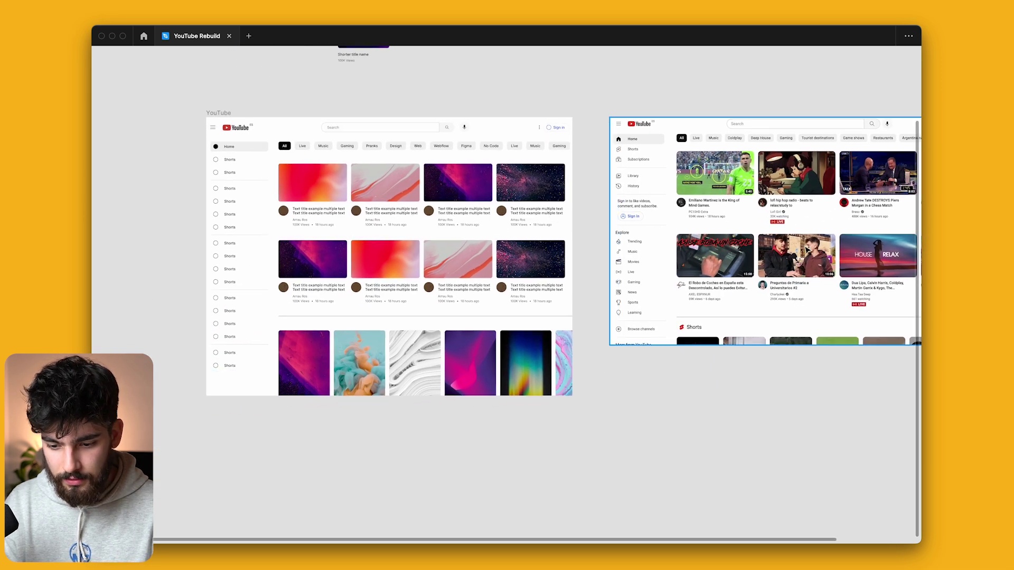
{"action": "scroll", "coordinate": [181, 233], "scroll_direction": "up", "scroll_amount": 5}
{"action": "left_click", "coordinate": [344, 275]}
{"action": "scroll", "coordinate": [288, 272], "scroll_direction": "down", "scroll_amount": 5}
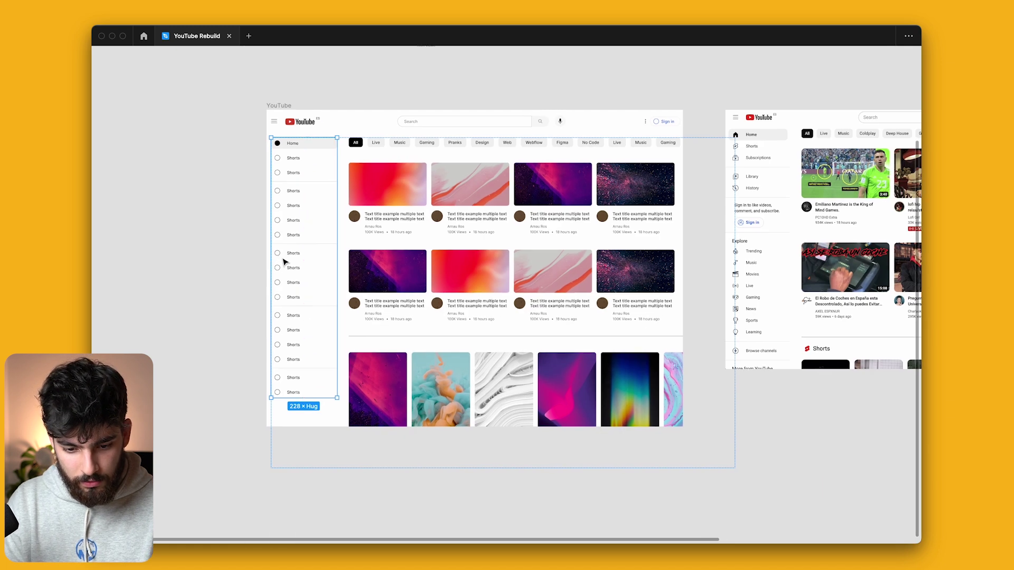
Step: Add an Explore text label to the sidebar and bring the interface panels back
{"action": "key", "text": "Escape"}
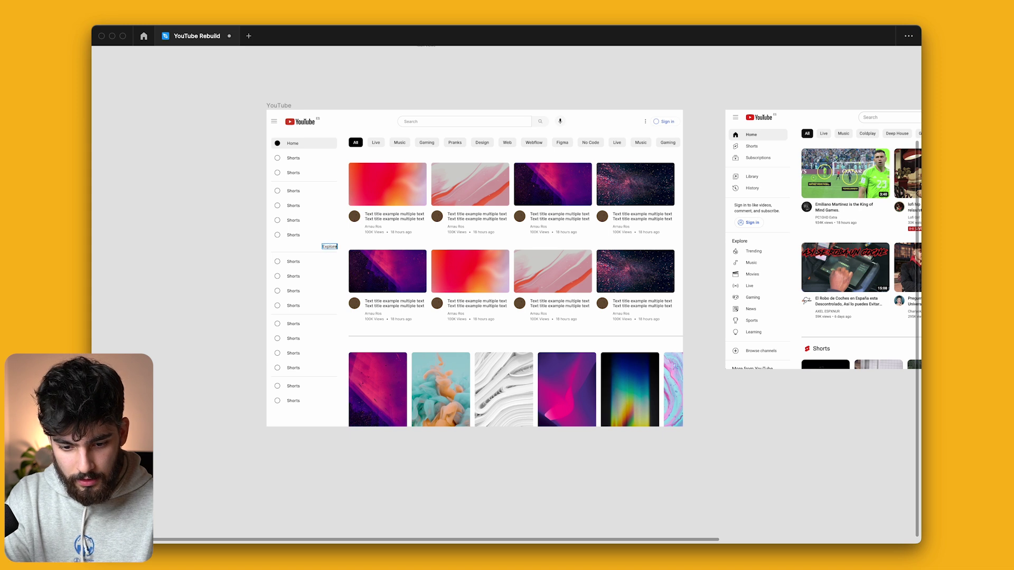
{"action": "key", "text": "Escape"}
{"action": "key", "text": "Escape"}
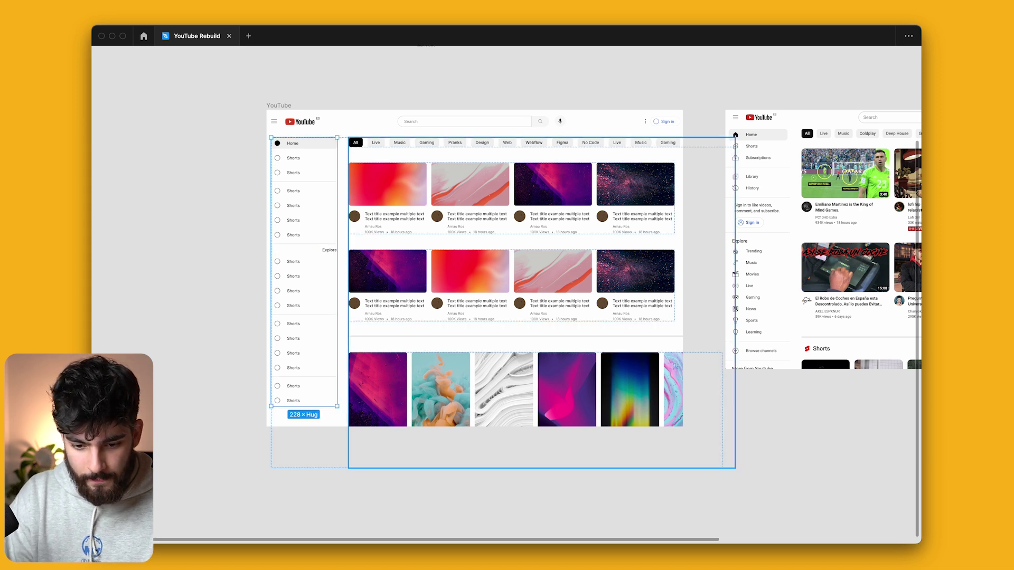
{"action": "key", "text": "ctrl+backslash"}
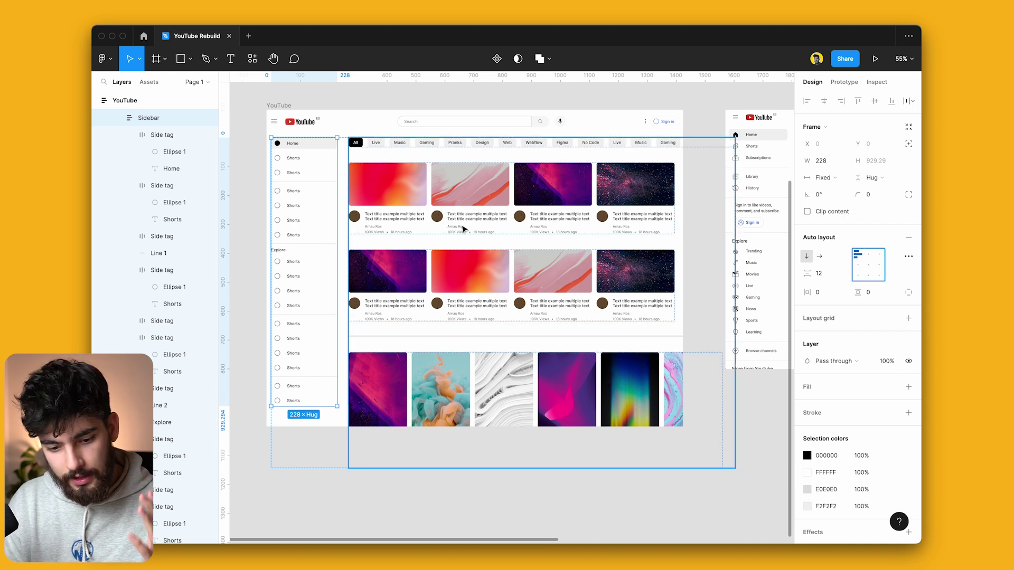
{"action": "scroll", "coordinate": [288, 253], "scroll_direction": "up", "scroll_amount": 5}
{"action": "left_click", "coordinate": [284, 253]}
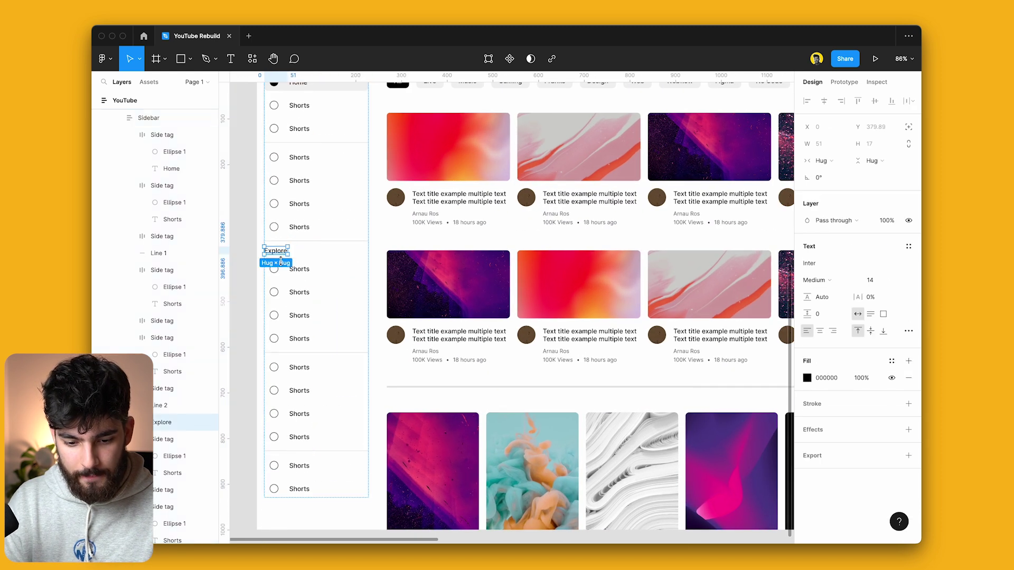
{"action": "key", "text": "Escape"}
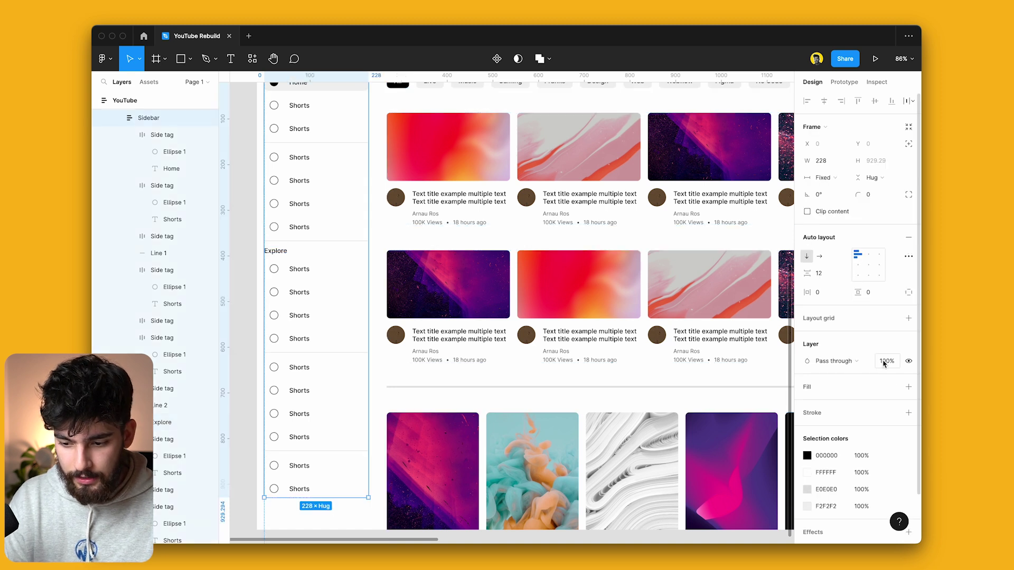
{"action": "mouse_move", "coordinate": [808, 299]}
{"action": "left_mouse_down"}
{"action": "mouse_move", "coordinate": [832, 290]}
{"action": "mouse_move", "coordinate": [808, 296]}
{"action": "left_mouse_up"}
Step: Wrap the Explore text in an auto layout frame with horizontal padding 12
{"action": "left_click", "coordinate": [276, 253]}
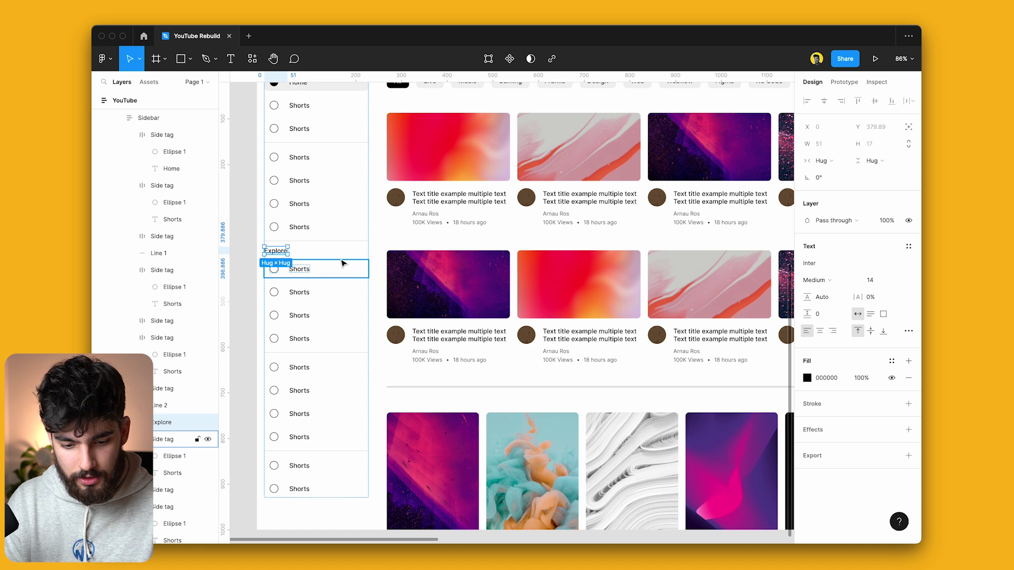
{"action": "key", "text": "shift+a"}
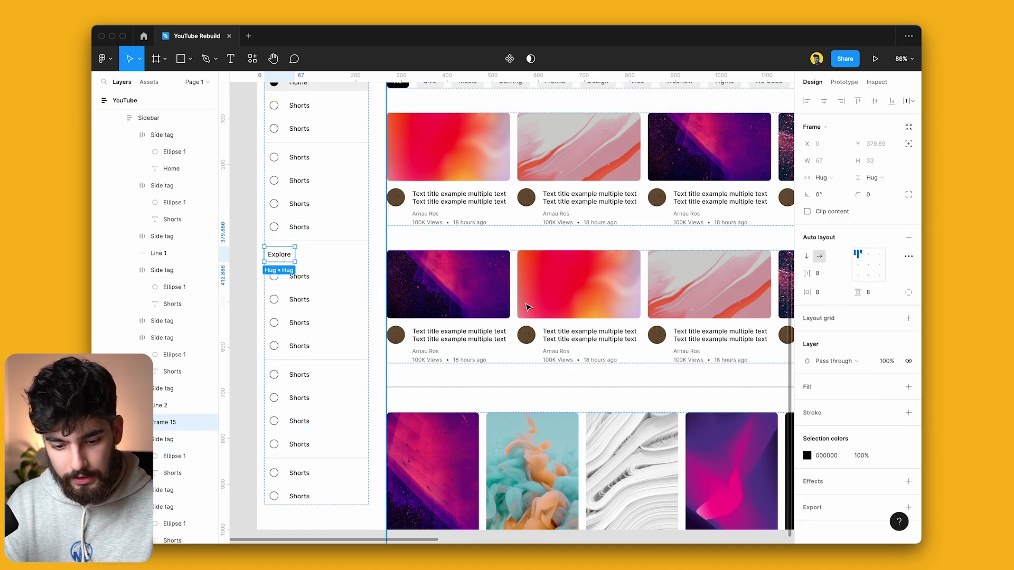
{"action": "scroll", "coordinate": [528, 306], "scroll_direction": "down", "scroll_amount": 5}
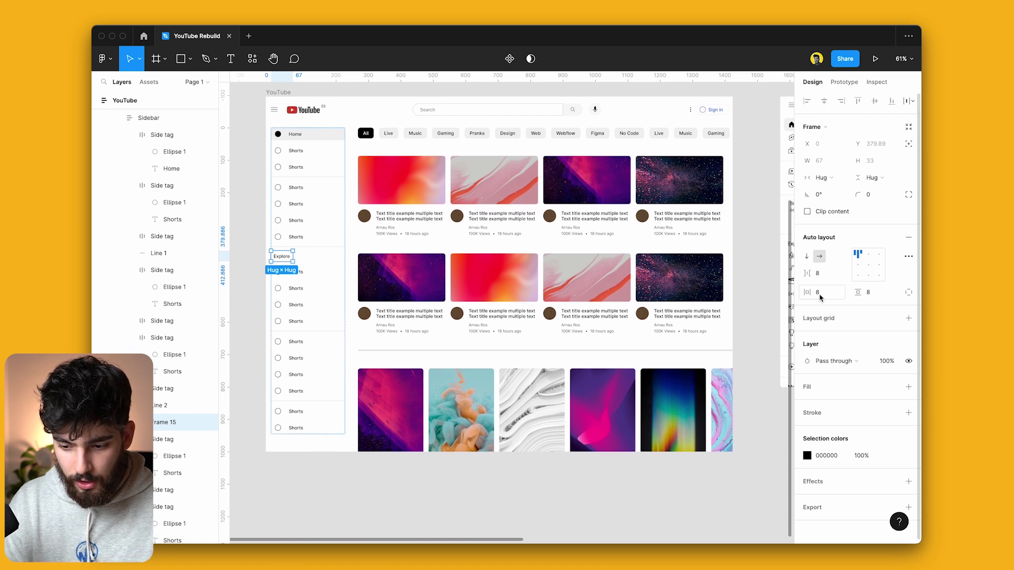
{"action": "left_click", "coordinate": [821, 295]}
{"action": "type", "text": "16"}
{"action": "key", "text": "Return"}
{"action": "type", "text": "8"}
{"action": "key", "text": "Return"}
{"action": "key", "text": "Up"}
{"action": "key", "text": "Up"}
{"action": "key", "text": "Up"}
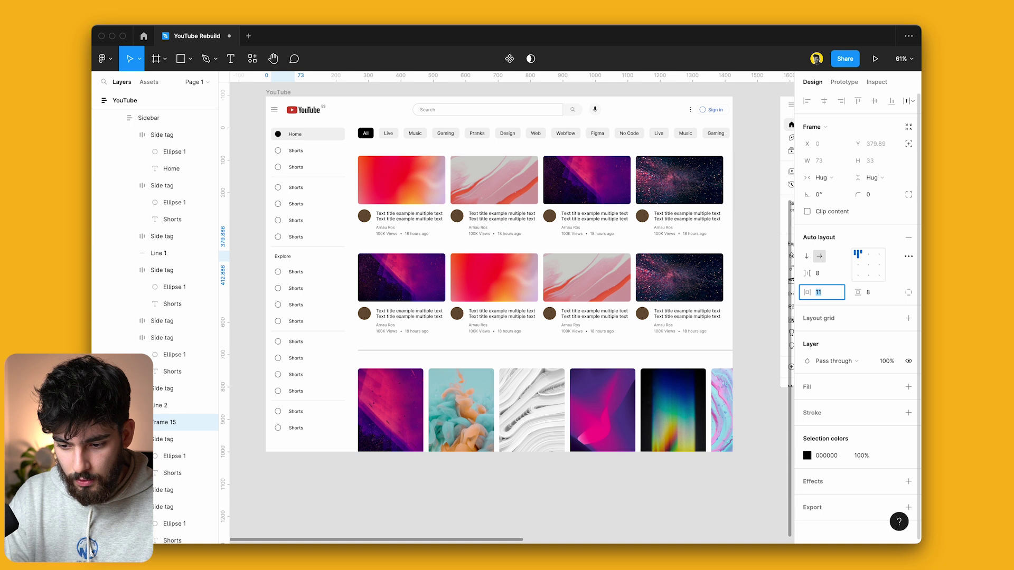
Step: Set the Explore heading's font size to 20
{"action": "double_click", "coordinate": [282, 261]}
{"action": "left_click", "coordinate": [876, 280]}
{"action": "type", "text": "20"}
{"action": "key", "text": "Return"}
{"action": "scroll", "coordinate": [692, 410], "scroll_direction": "down", "scroll_amount": 3}
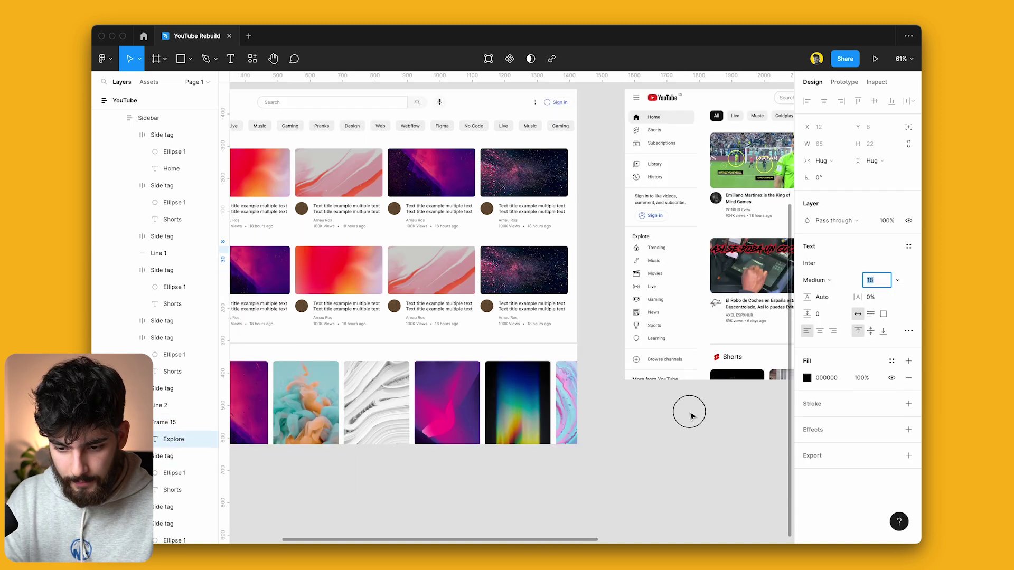
{"action": "left_click", "coordinate": [692, 416]}
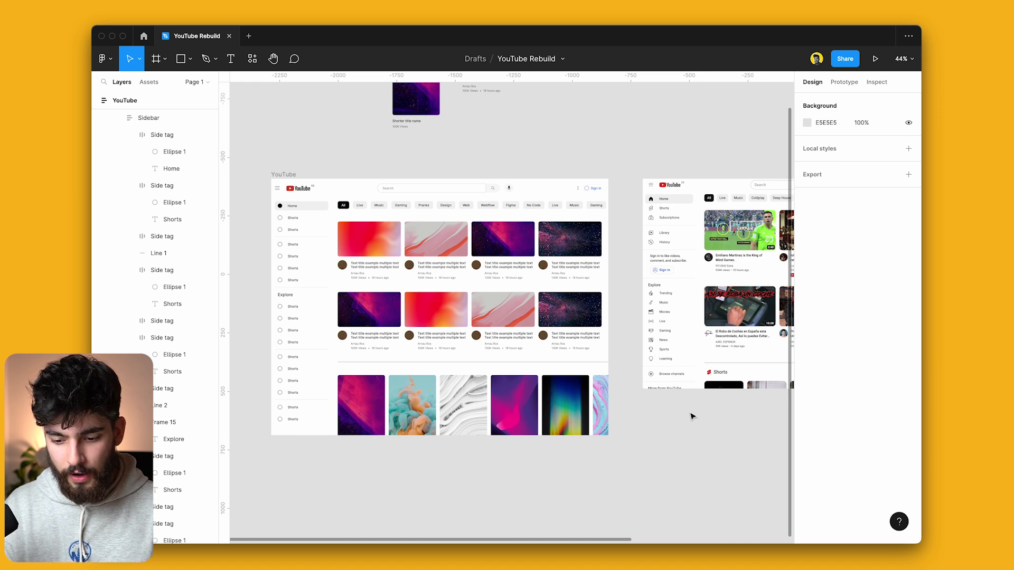